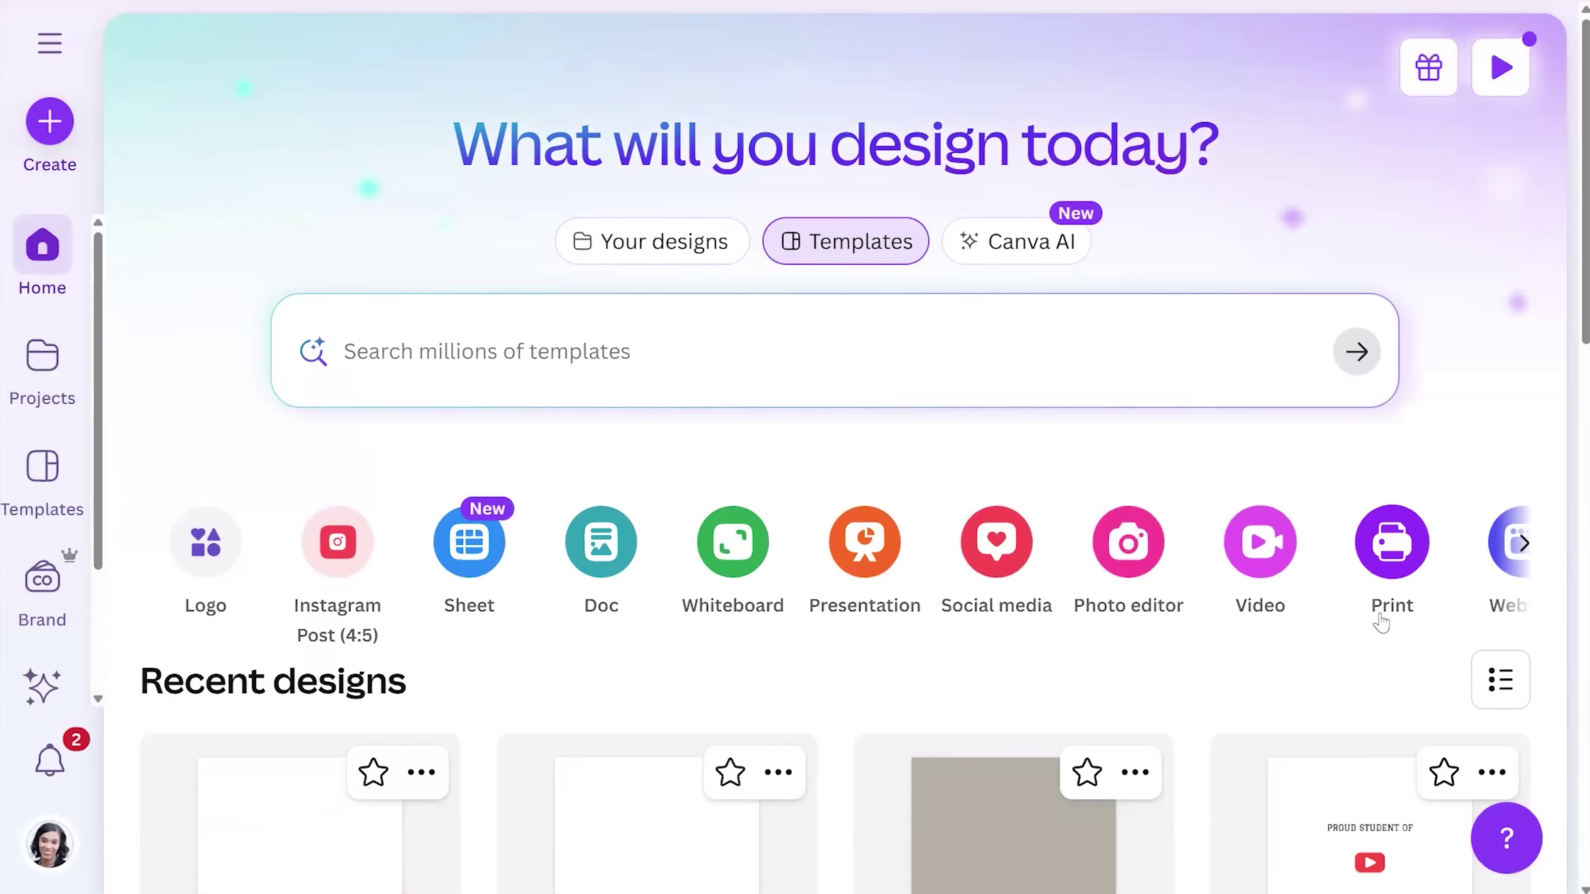
# - Look through the available design types and browse the Instagram post templates
pyautogui.click(1525, 544)
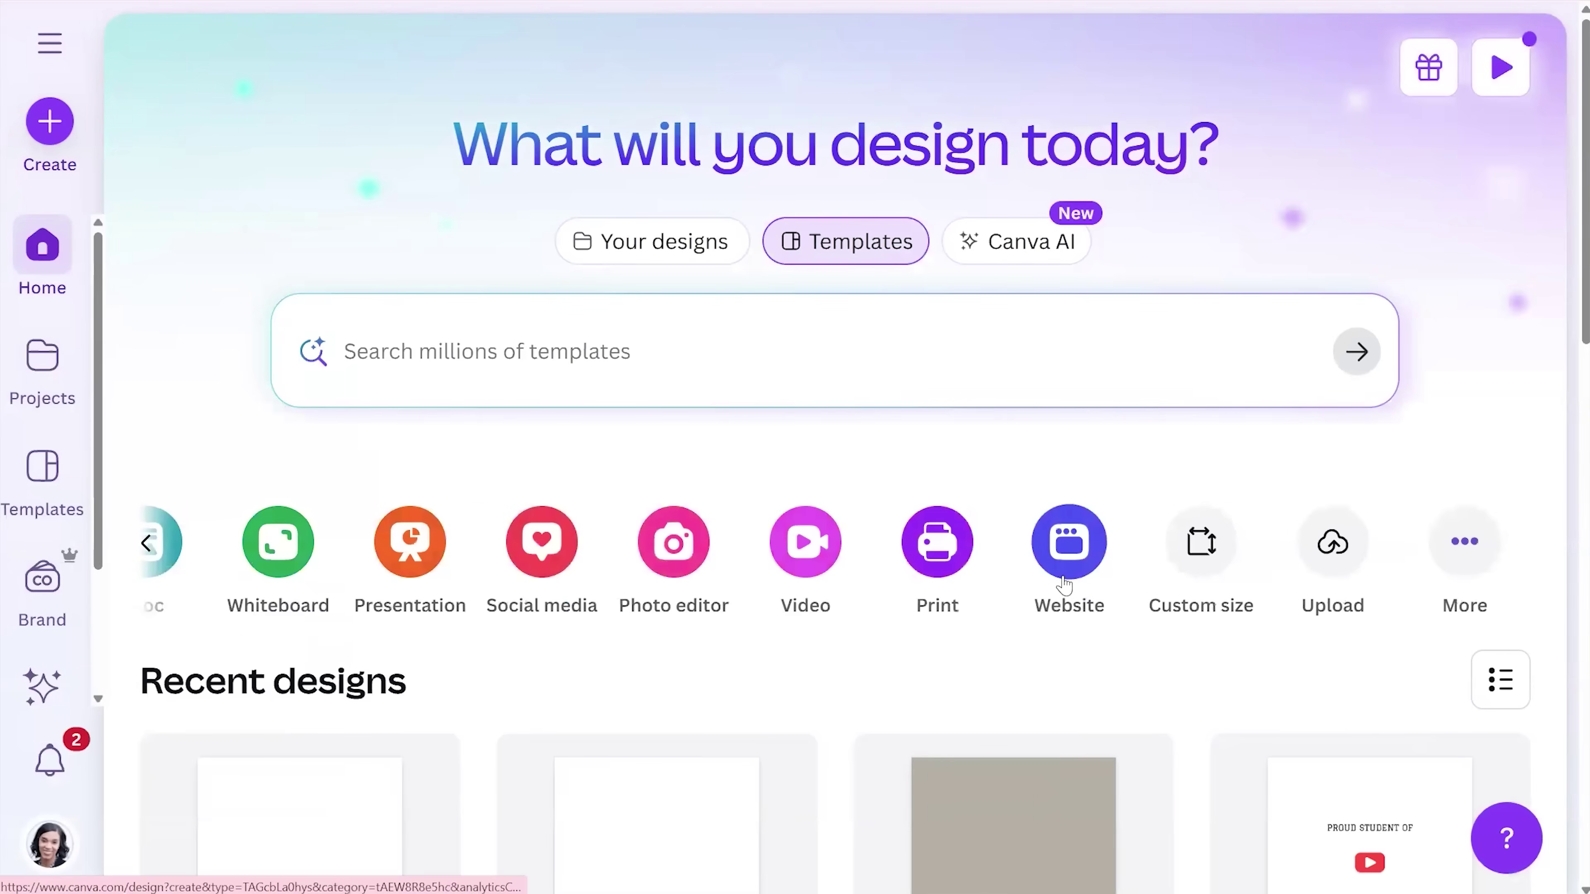
pyautogui.click(146, 543)
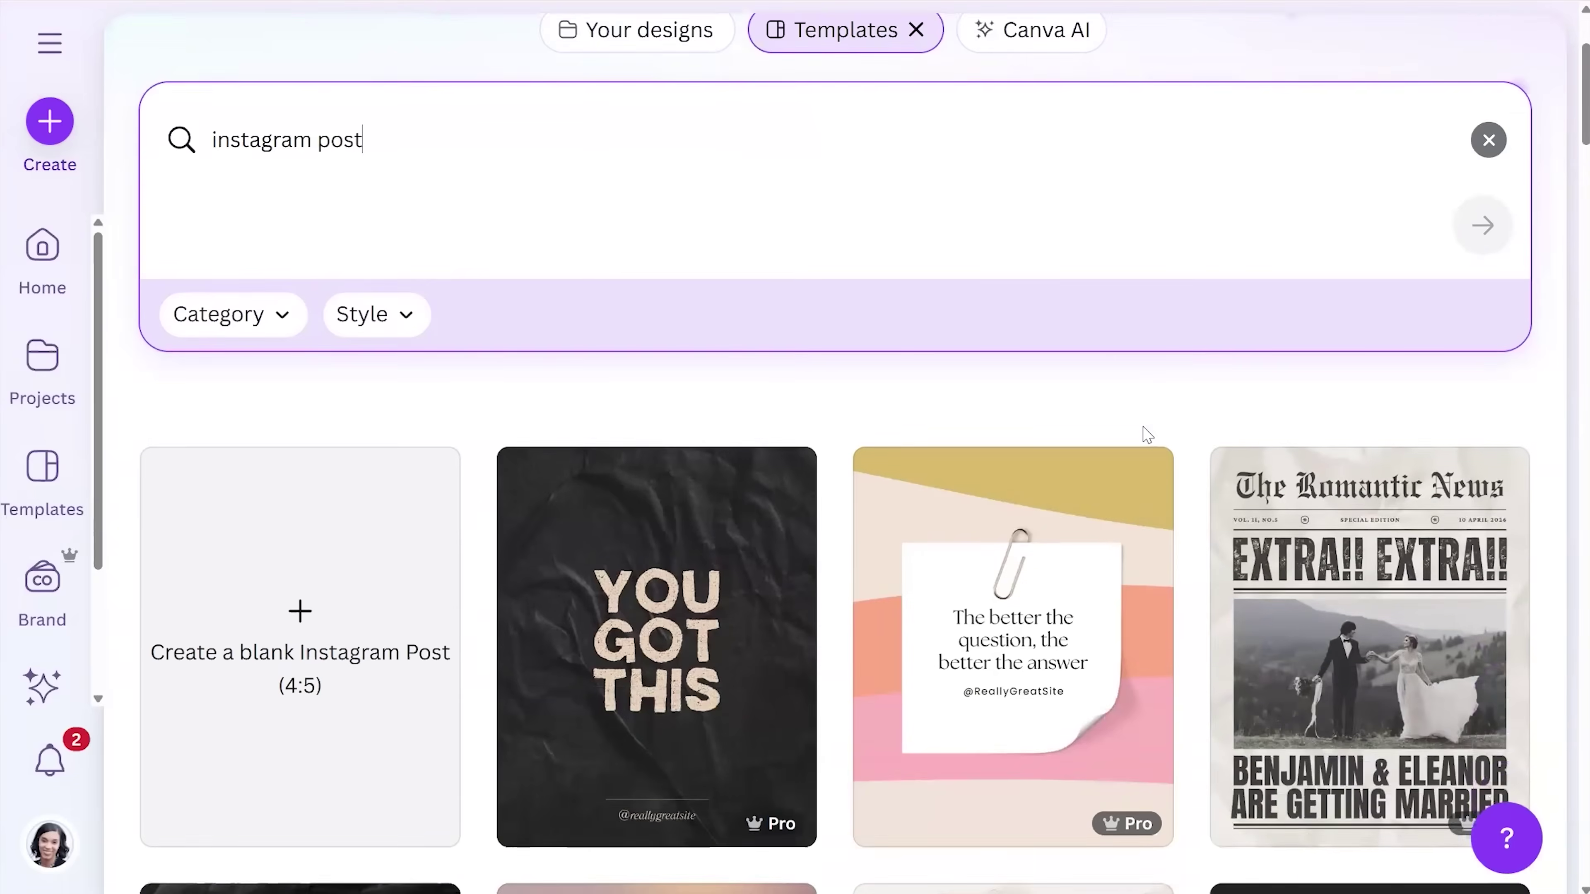
pyautogui.scroll(-5, 1144, 436)
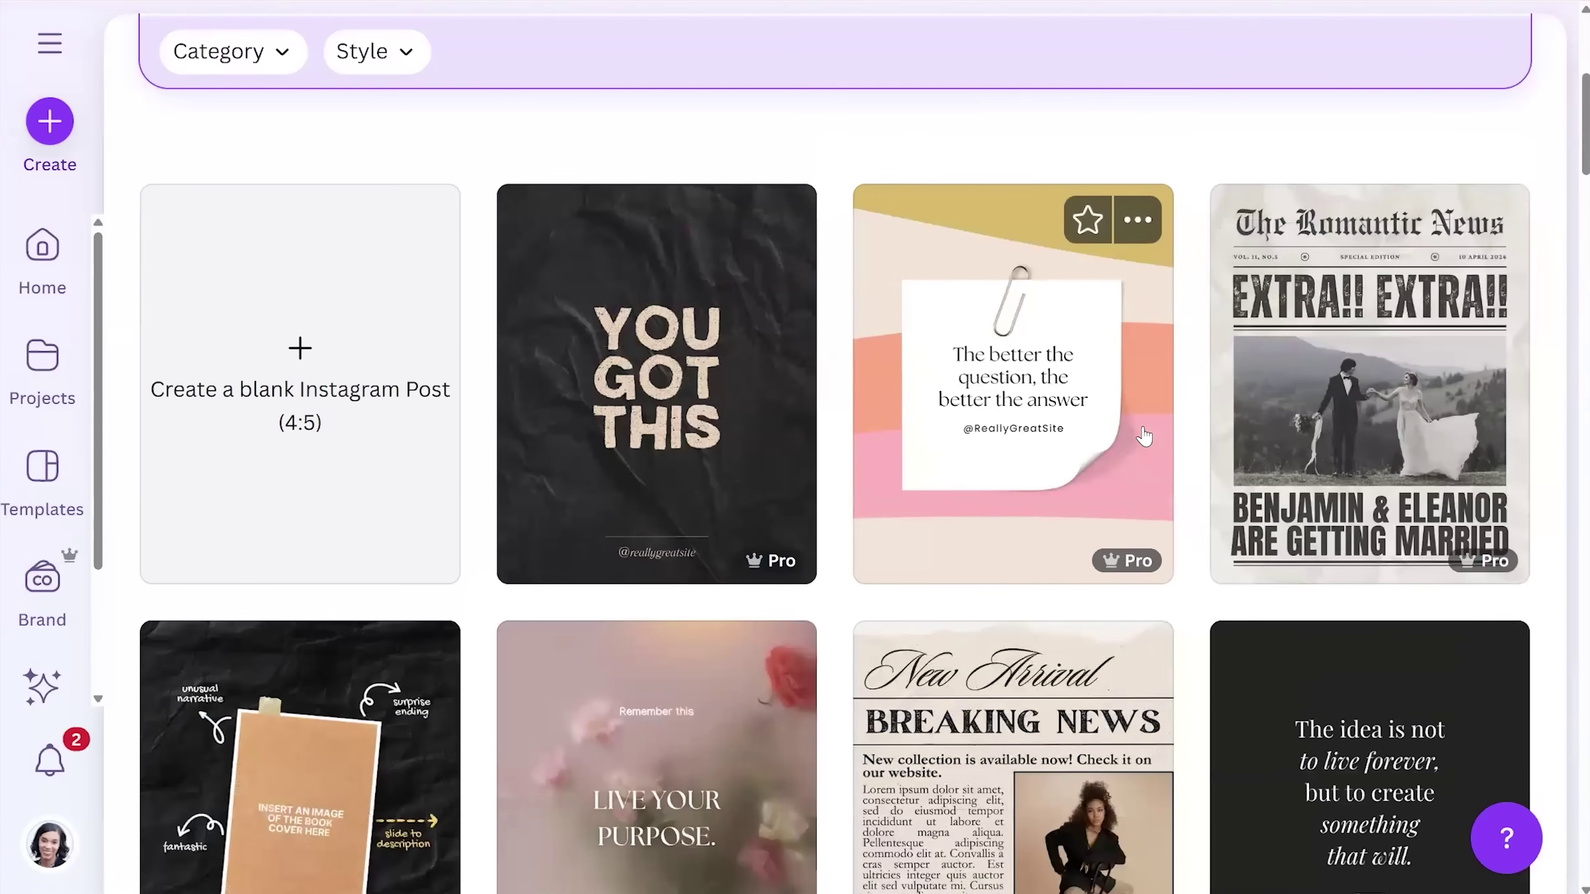
pyautogui.scroll(-3, 1144, 436)
pyautogui.scroll(-3, 1144, 436)
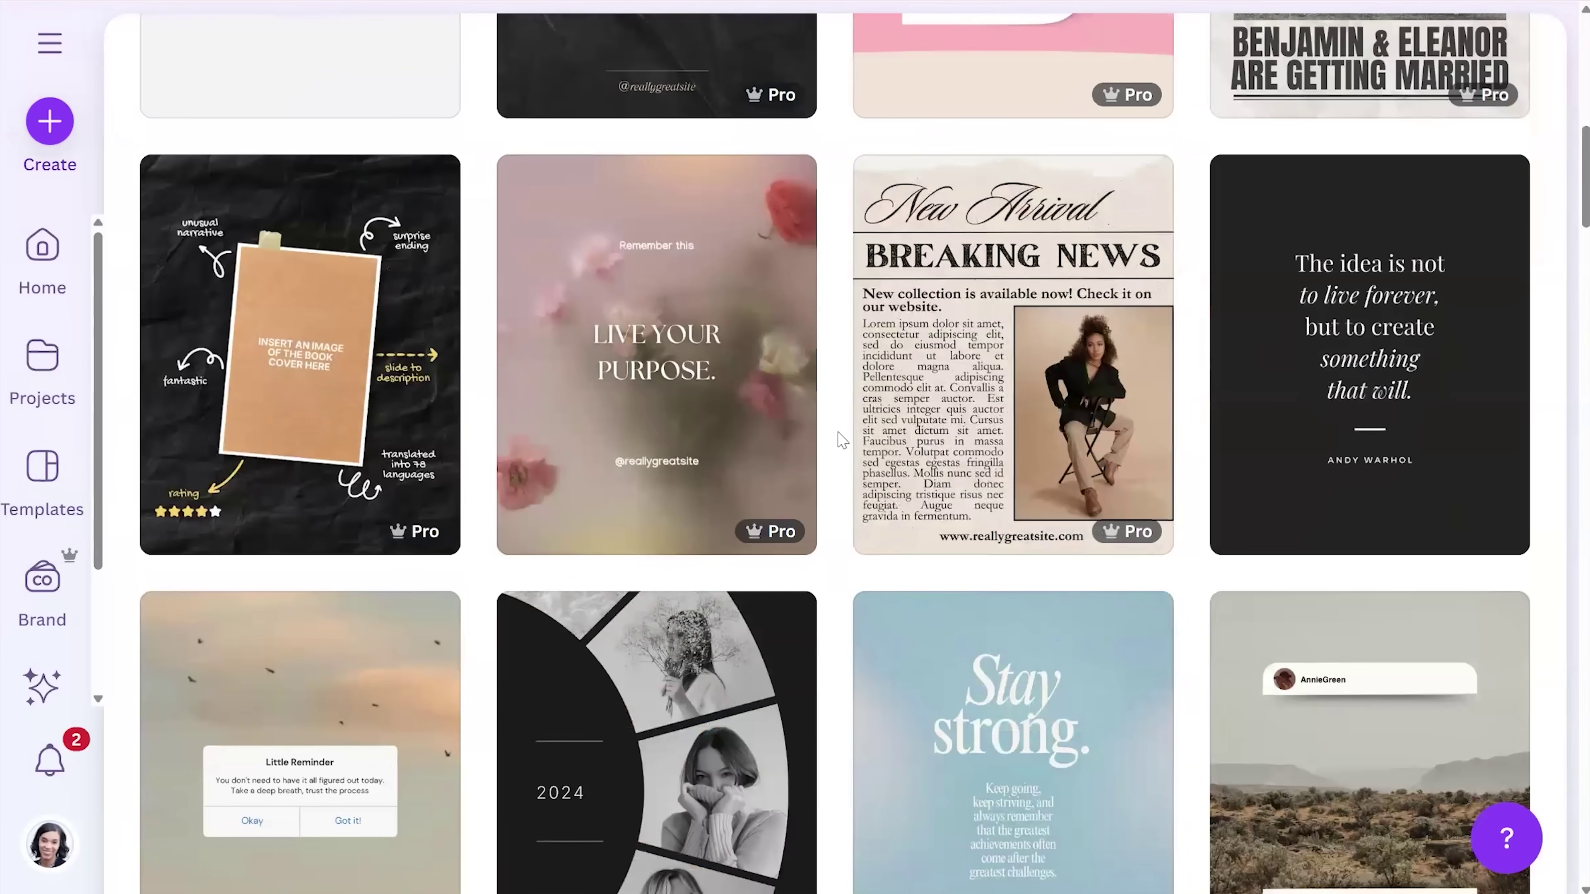
pyautogui.scroll(2, 839, 429)
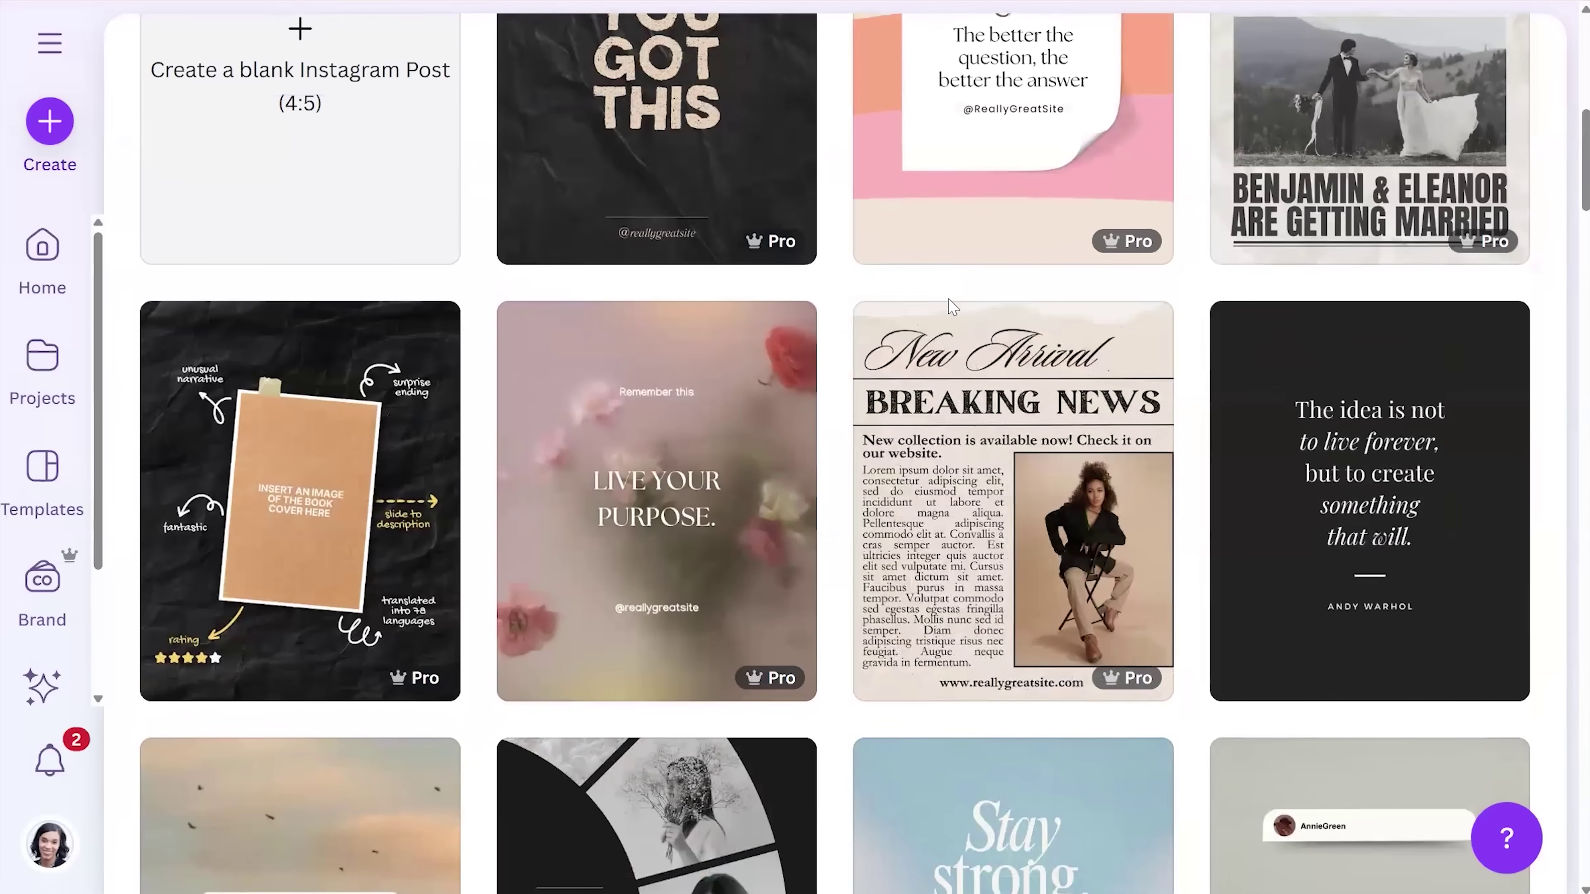
pyautogui.scroll(3, 1030, 431)
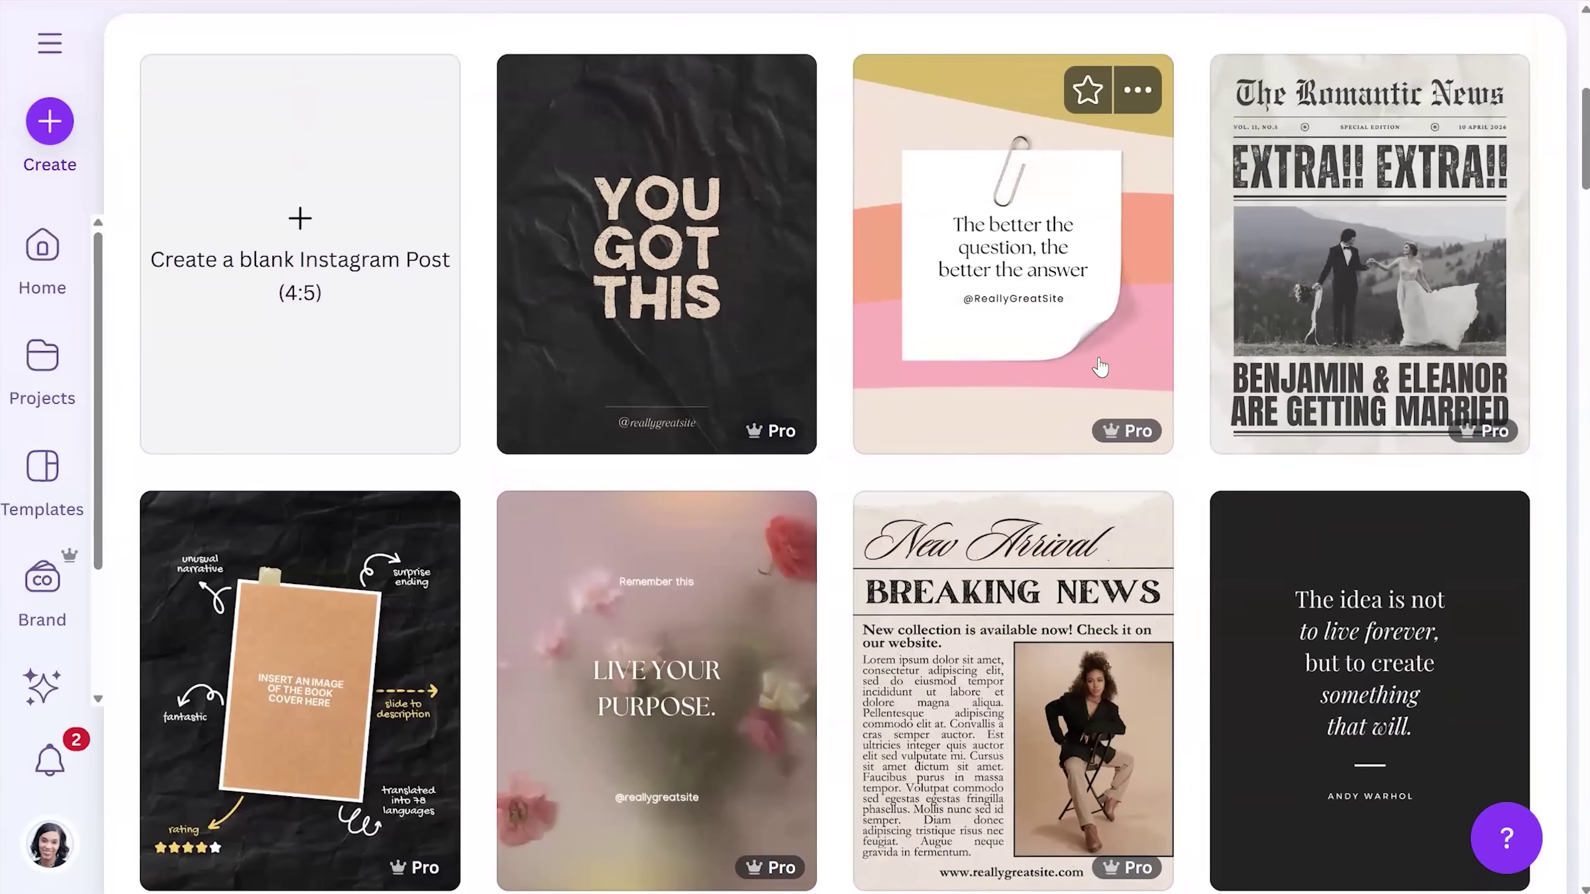
pyautogui.scroll(-3, 830, 426)
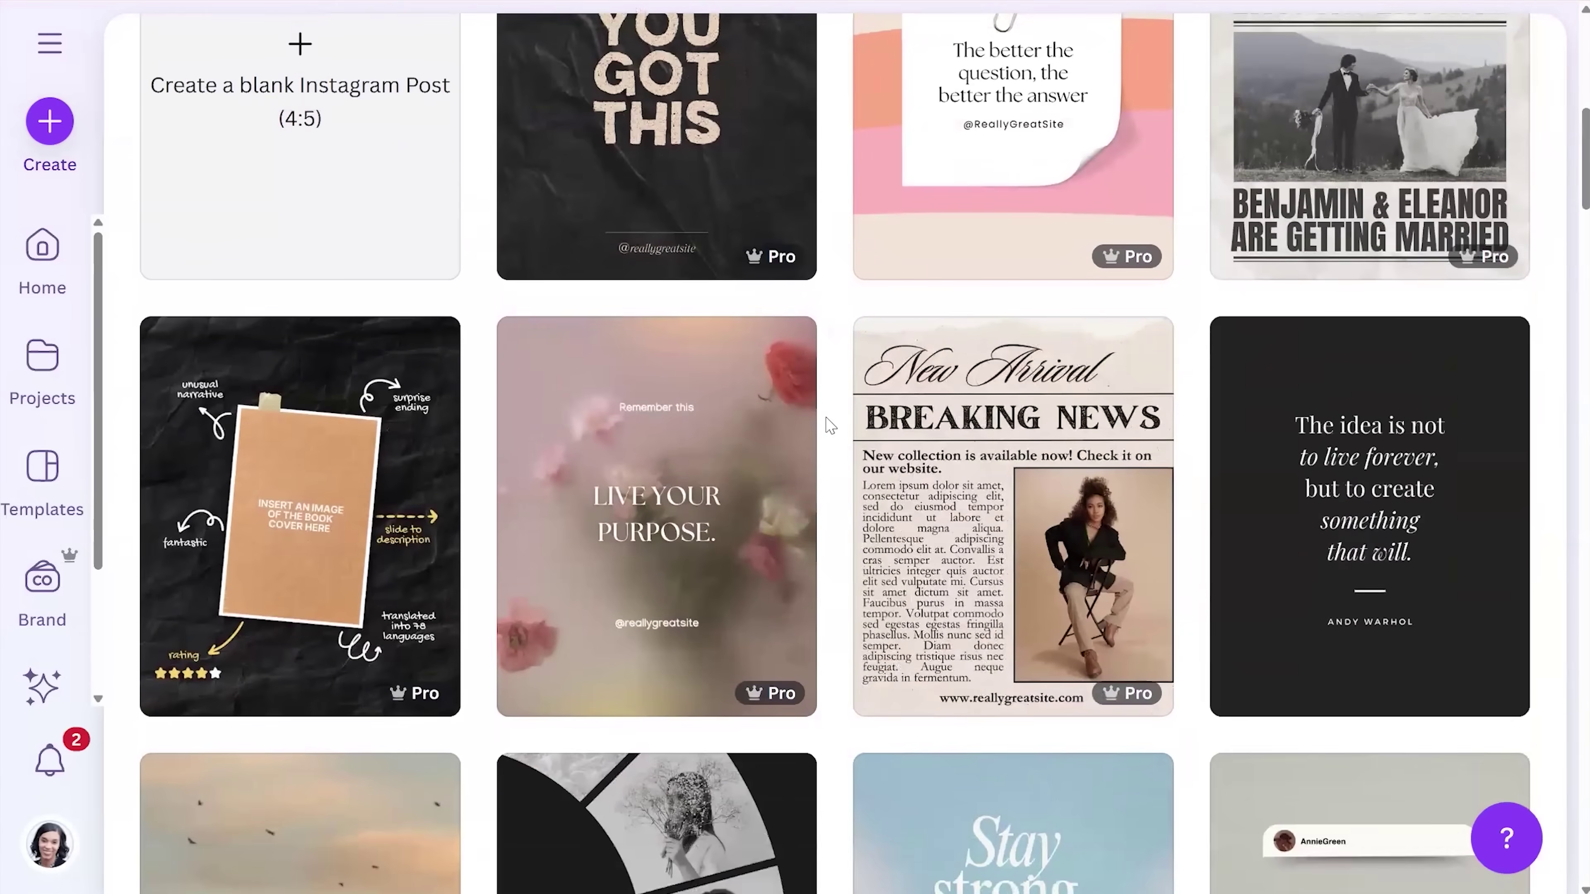
pyautogui.scroll(-2, 782, 482)
pyautogui.scroll(9, 692, 514)
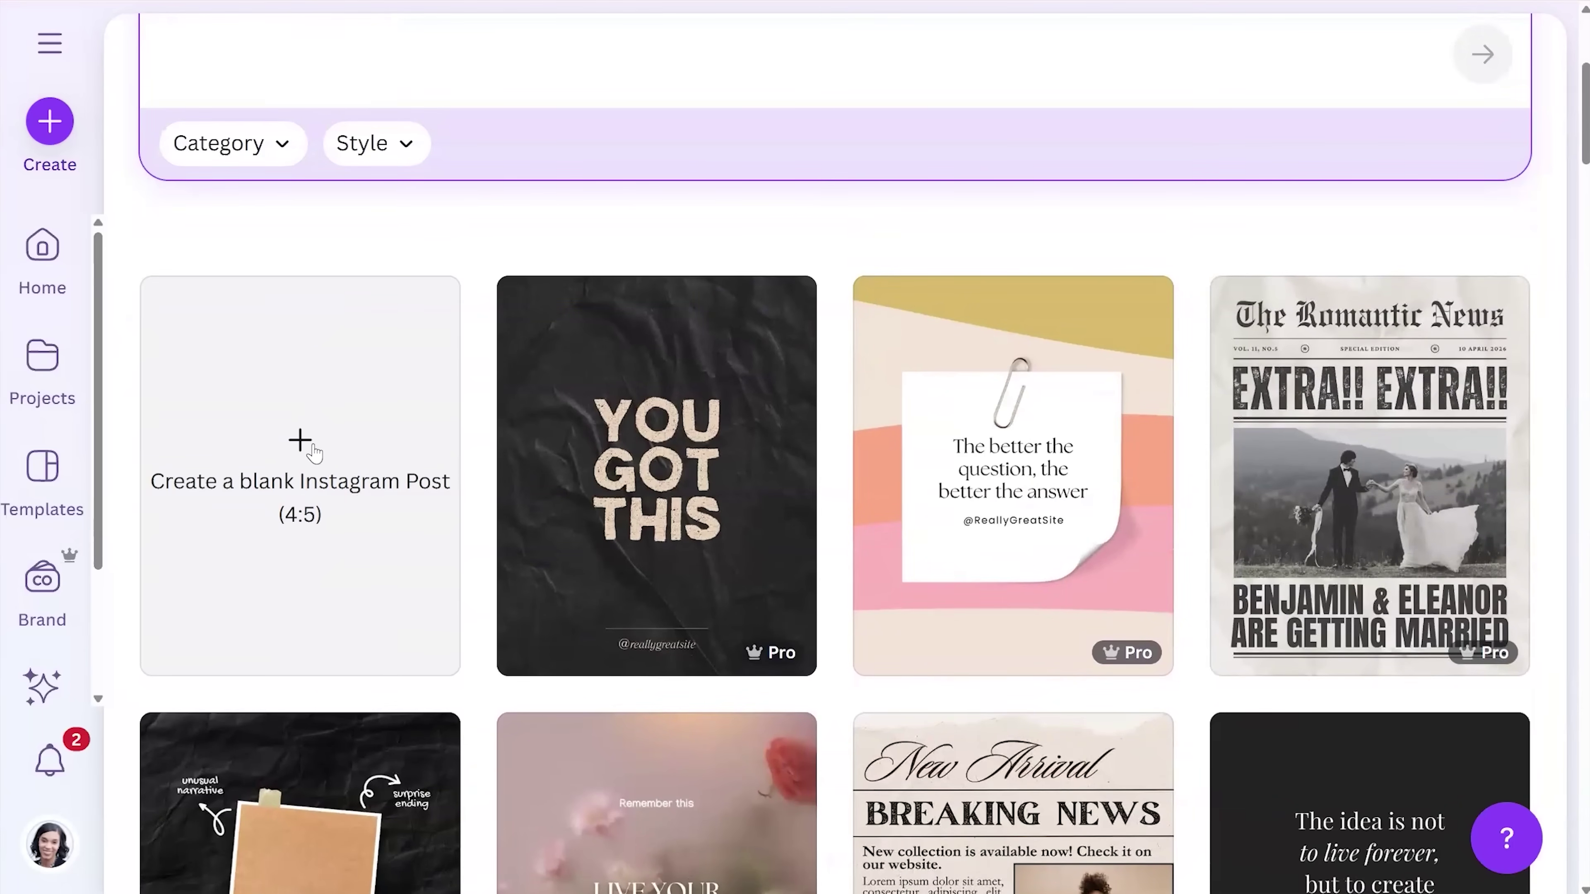
# - Create a blank Instagram Post (4:5) design
pyautogui.click(313, 449)
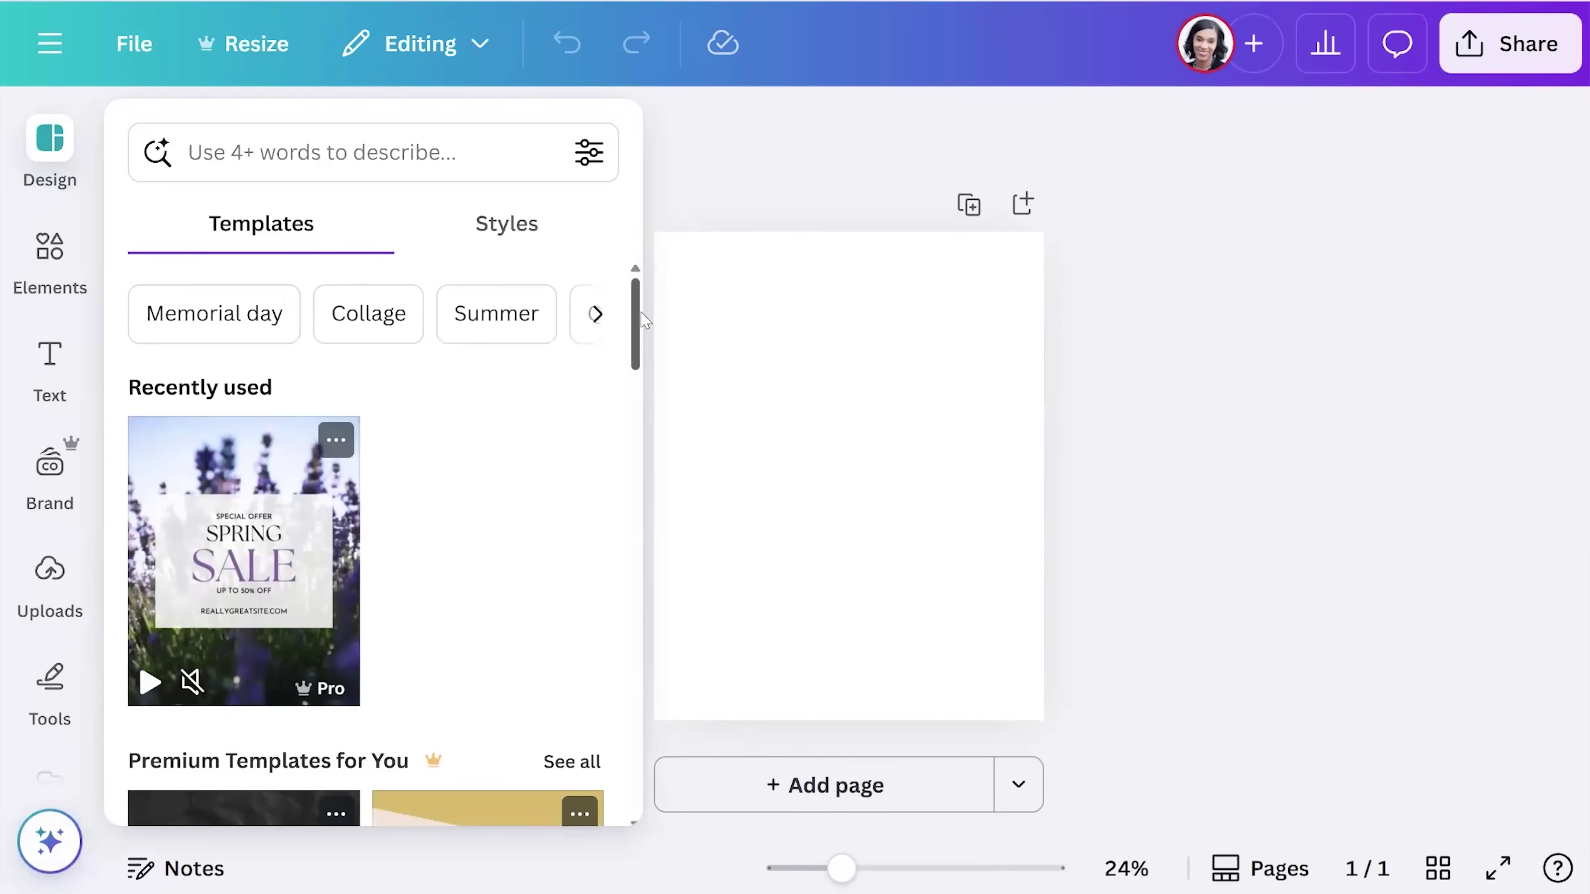
# - Browse the suggested templates for the blank Instagram post in the editor
pyautogui.scroll(-3, 633, 363)
pyautogui.scroll(-4, 633, 363)
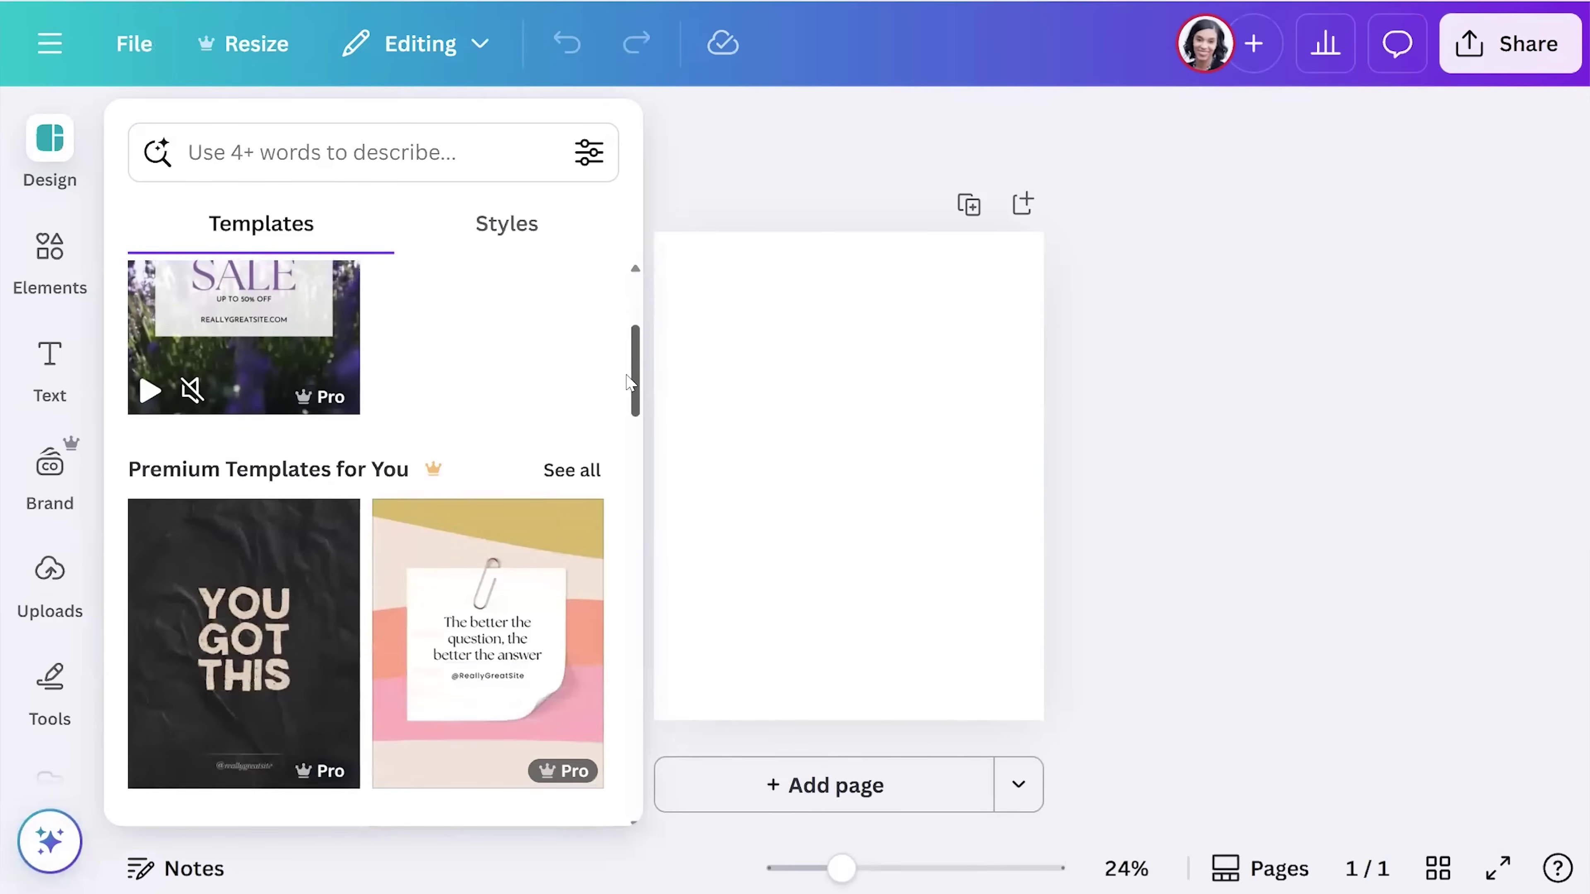
pyautogui.scroll(-1, 621, 394)
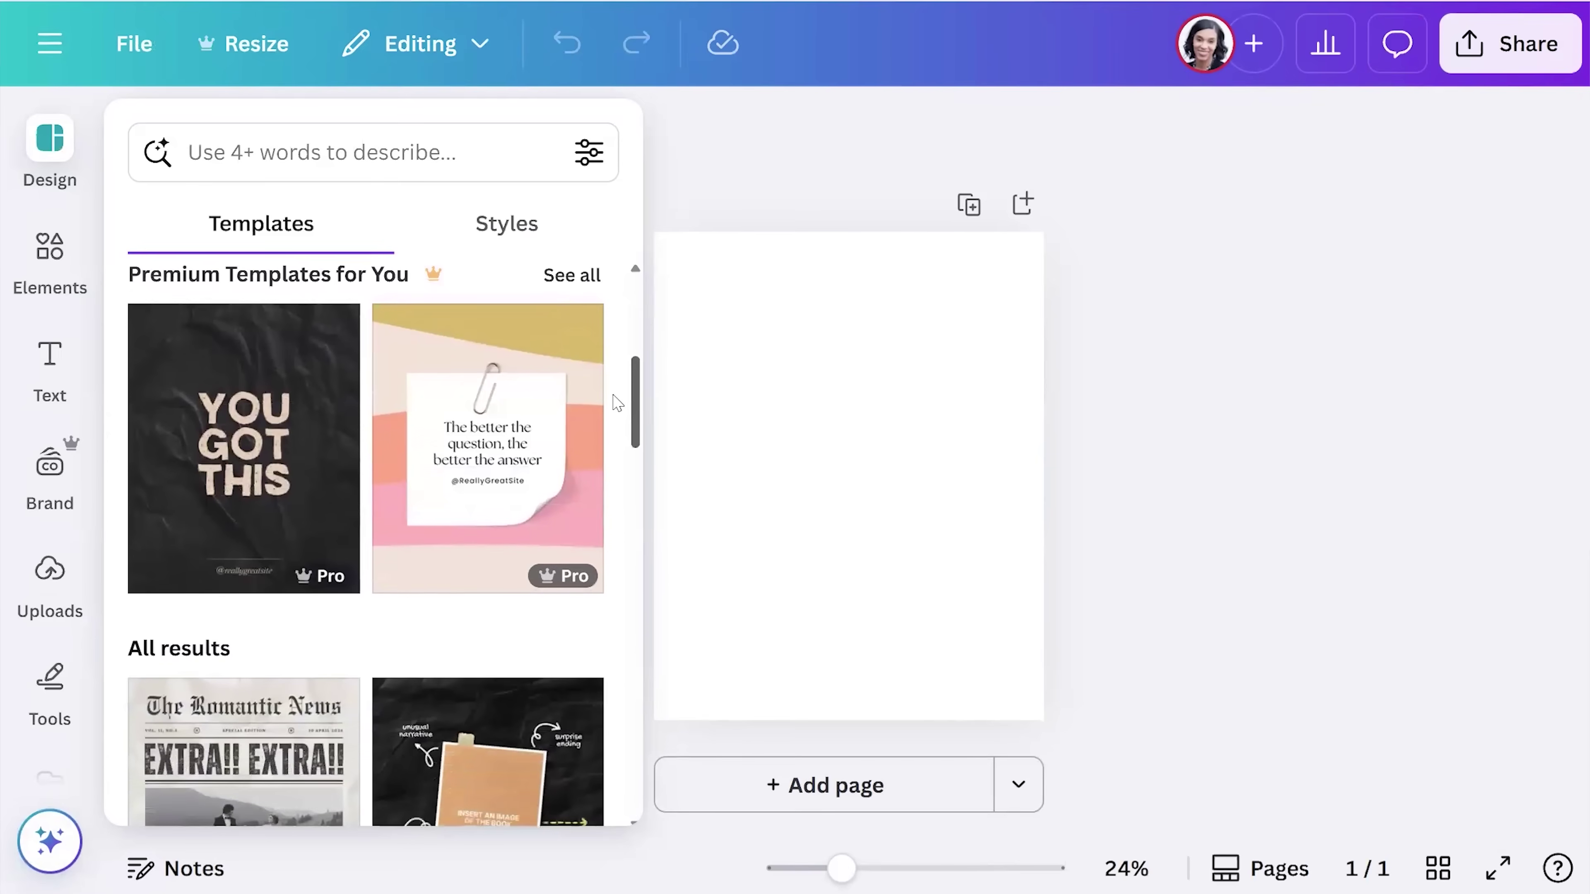
pyautogui.scroll(-6, 615, 408)
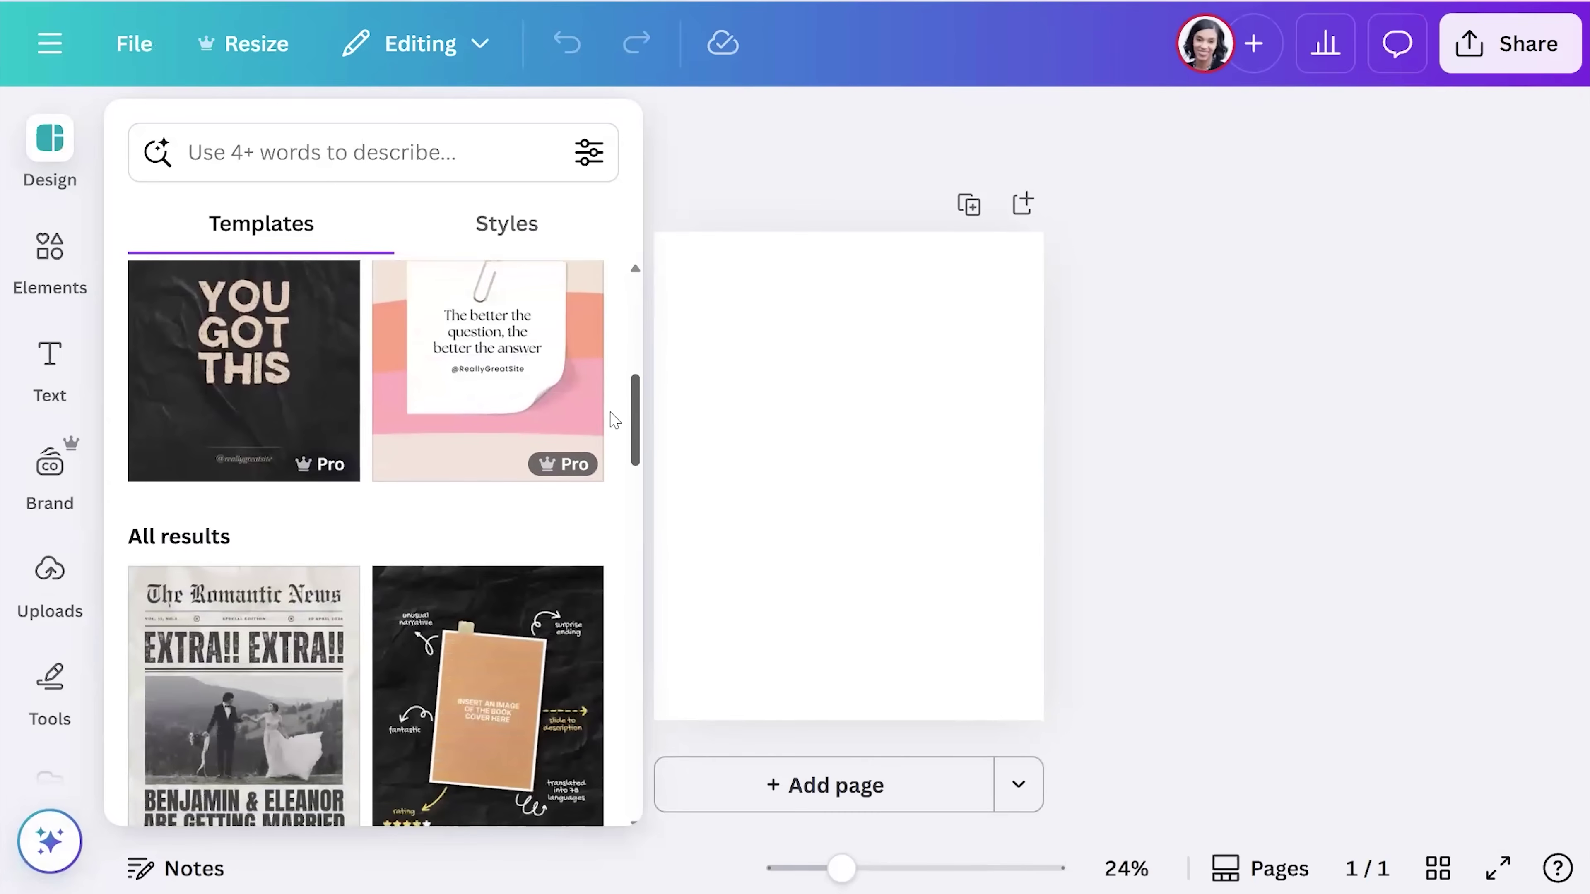
pyautogui.scroll(-9, 613, 490)
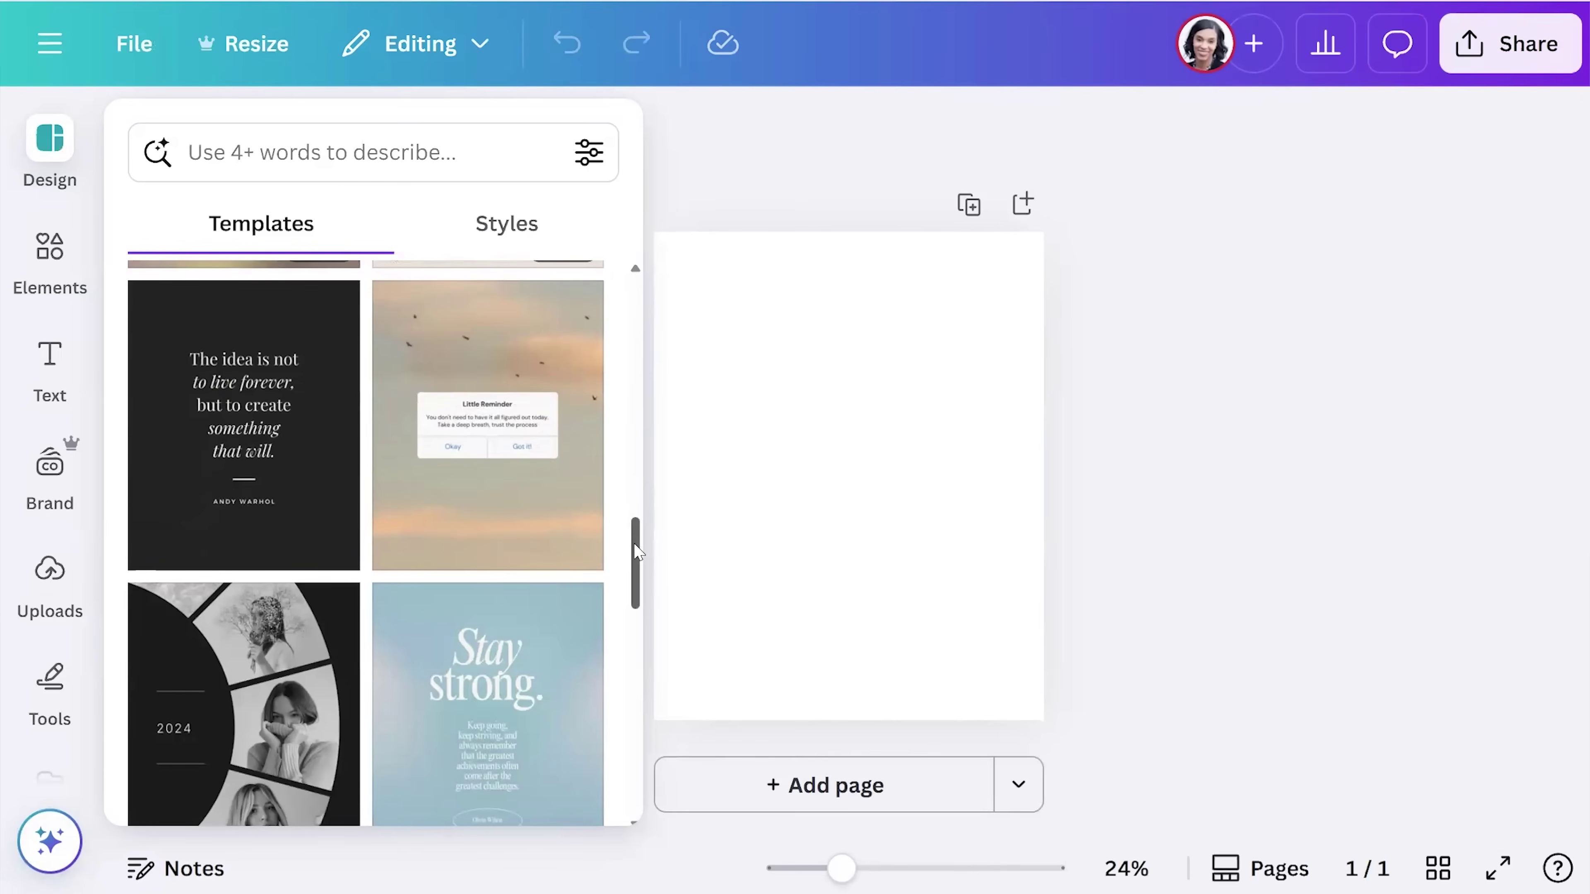
pyautogui.moveTo(632, 585)
pyautogui.mouseDown()
pyautogui.moveTo(632, 650)
pyautogui.moveTo(632, 565)
pyautogui.mouseUp()
pyautogui.scroll(1, 610, 461)
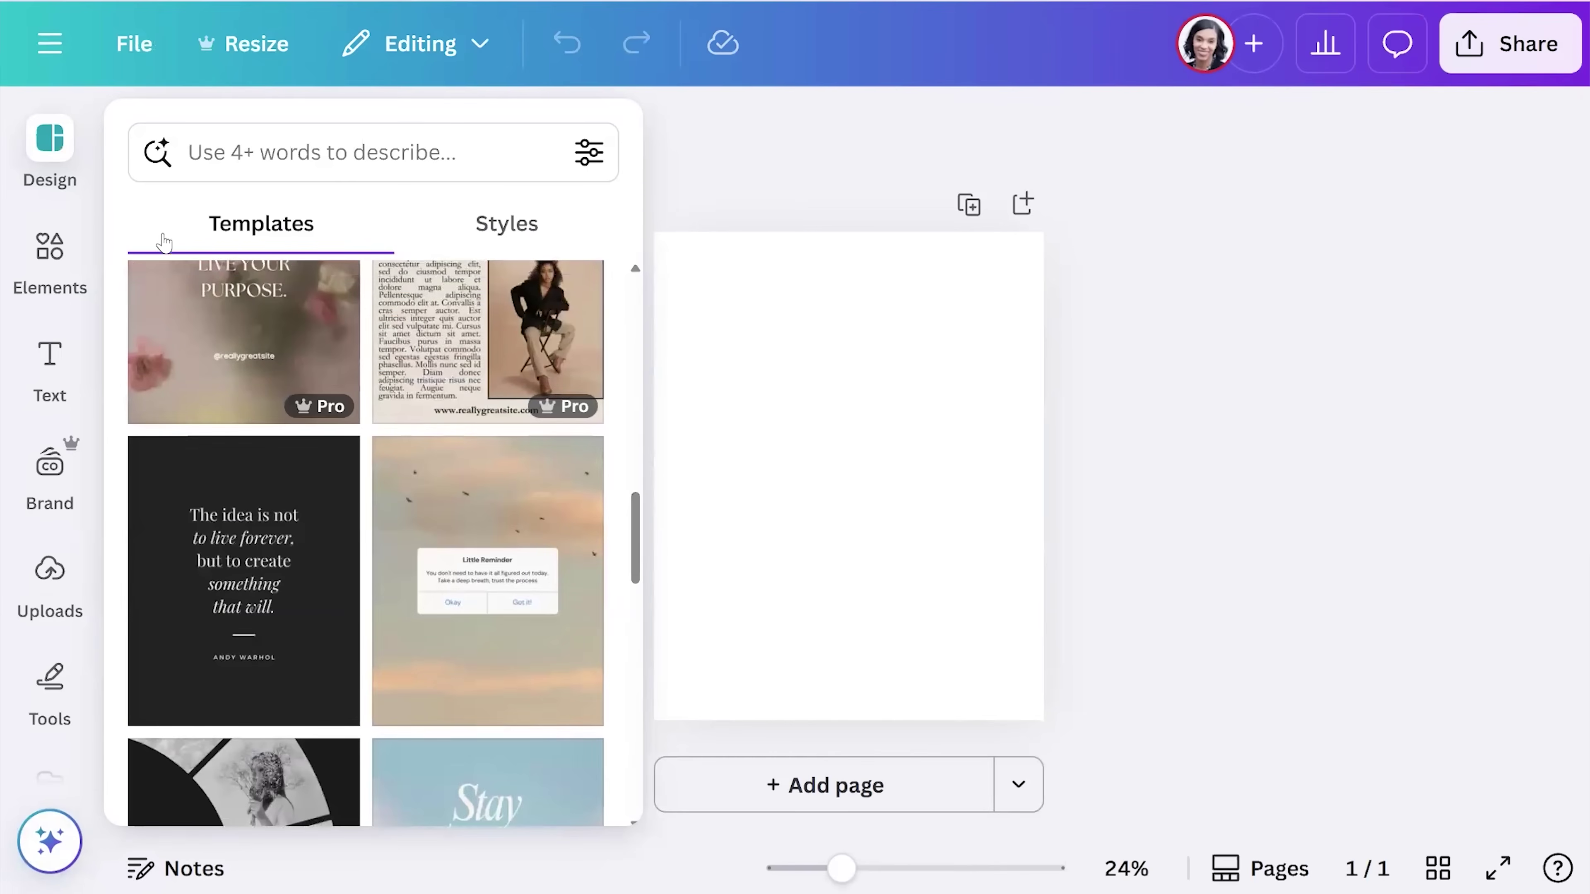
# - Find the star-shaped frame among the elements and place it in the upper middle of the blank page
pyautogui.click(36, 269)
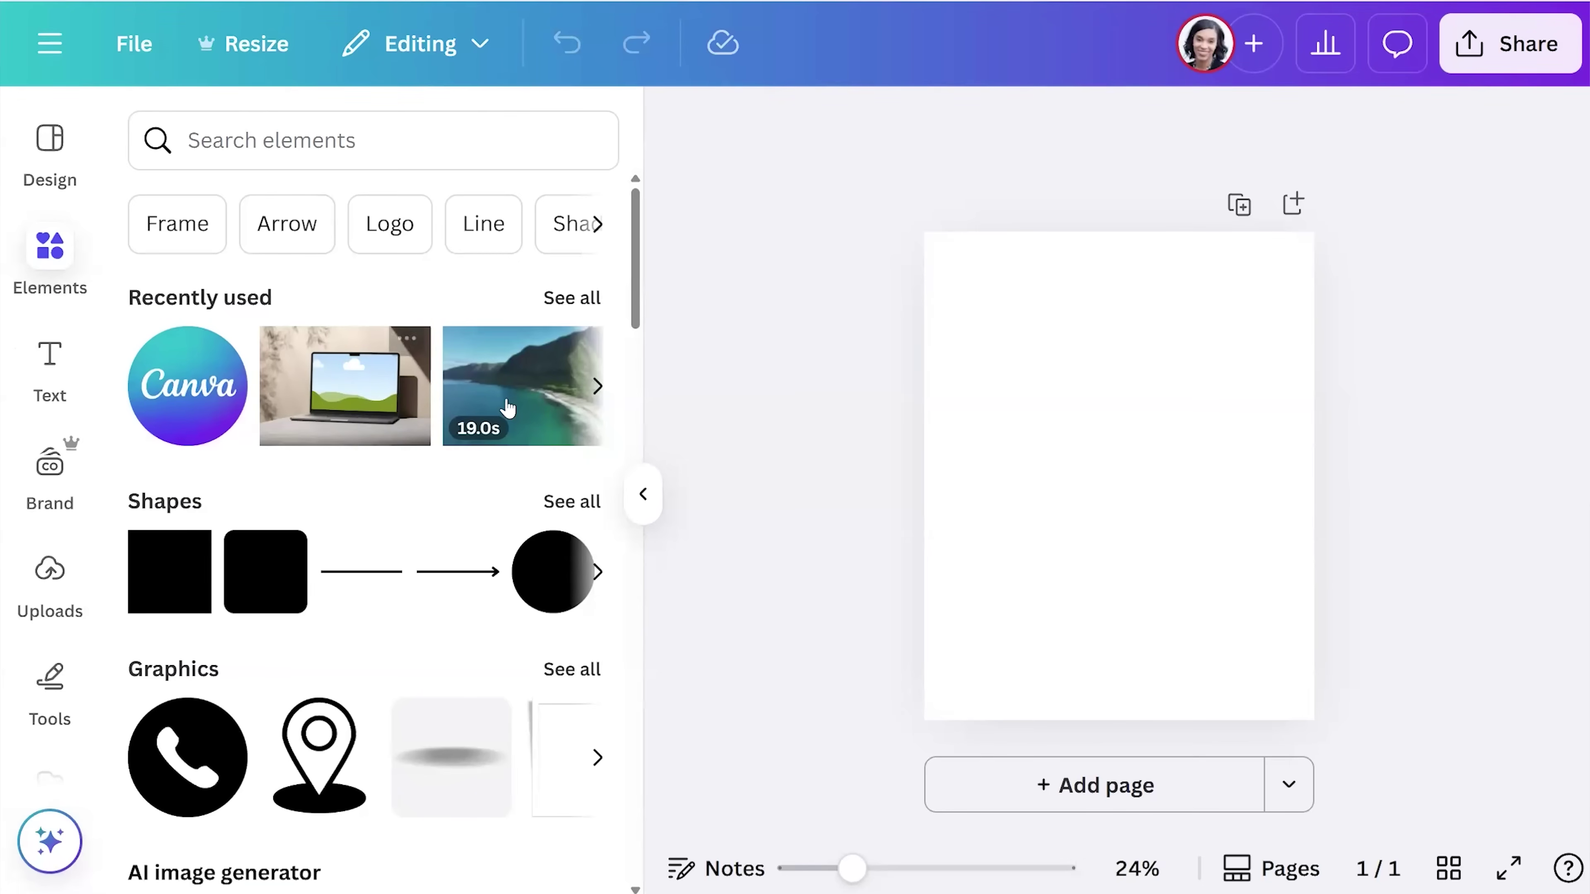
pyautogui.moveTo(645, 256); pyautogui.dragTo(630, 370)
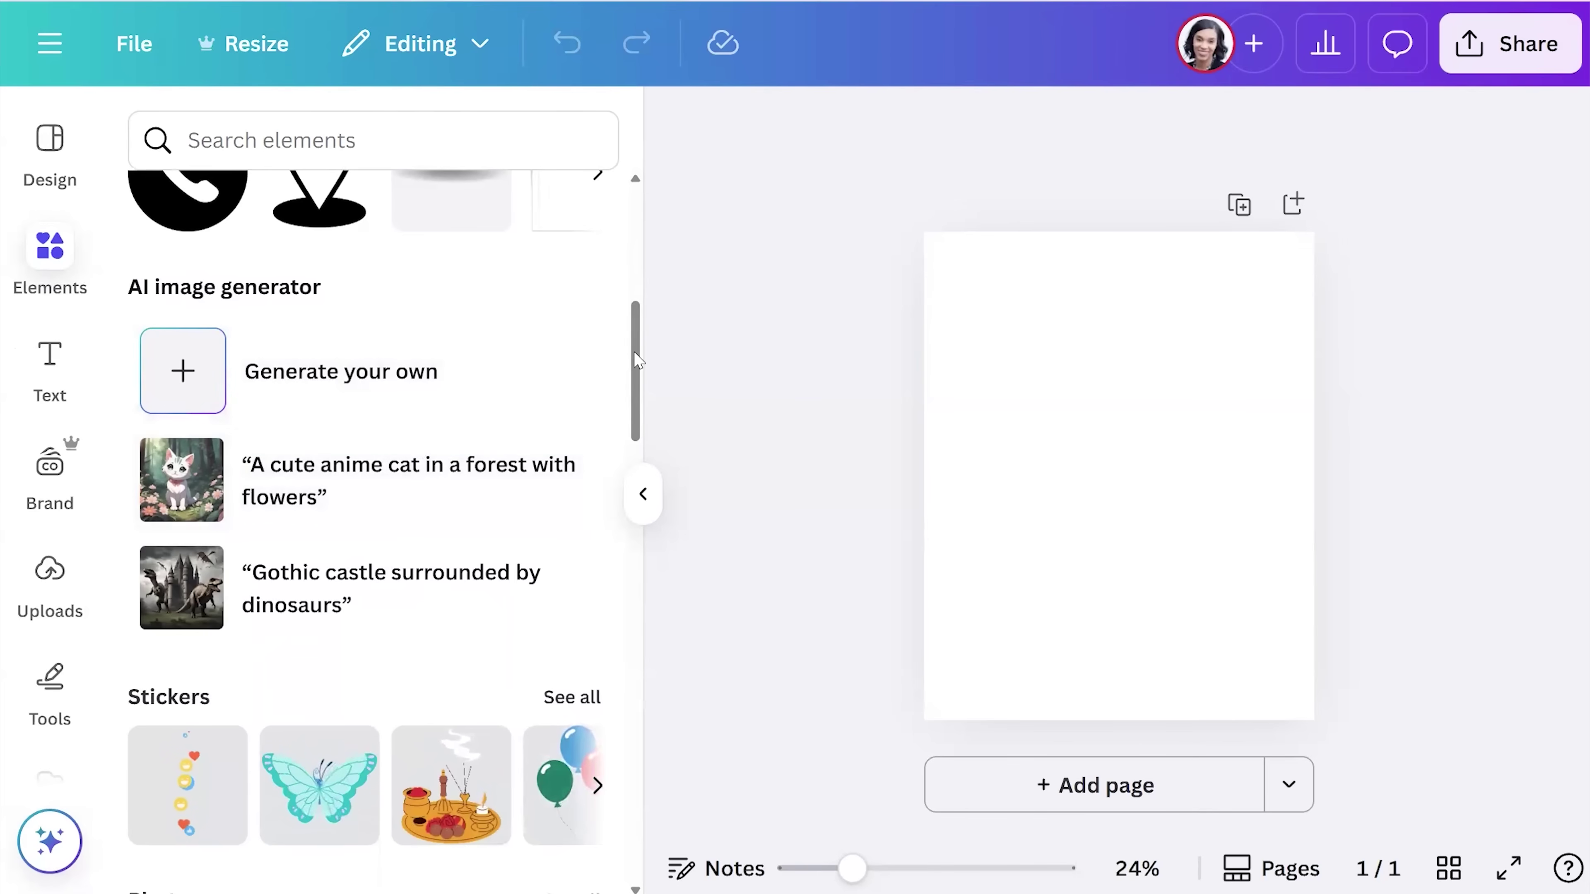
pyautogui.moveTo(637, 361); pyautogui.dragTo(617, 493)
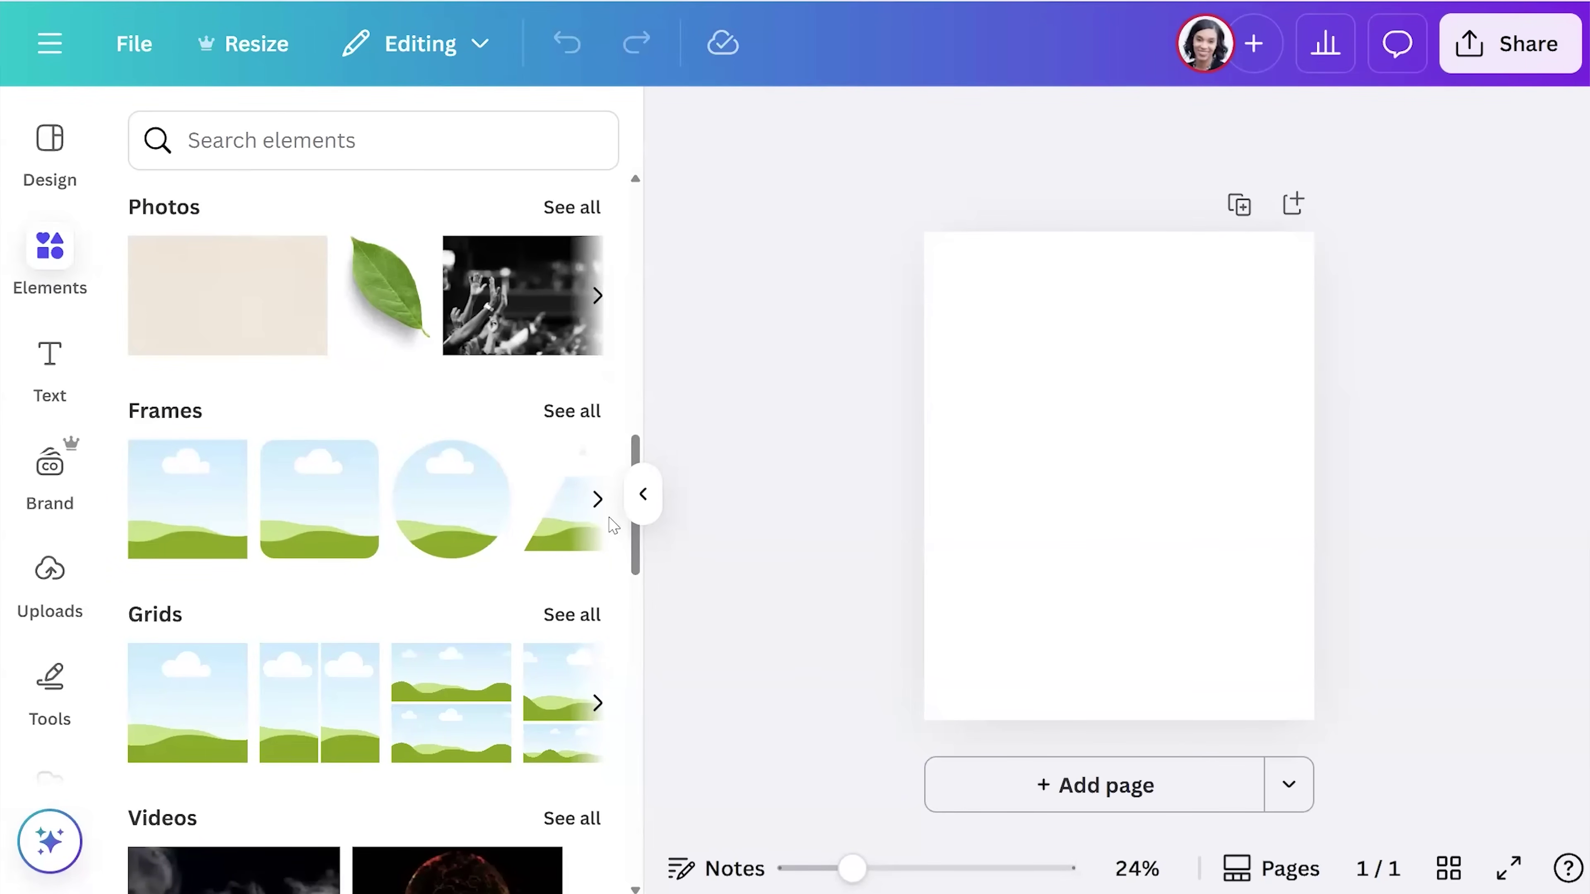
pyautogui.click(597, 499)
pyautogui.click(596, 500)
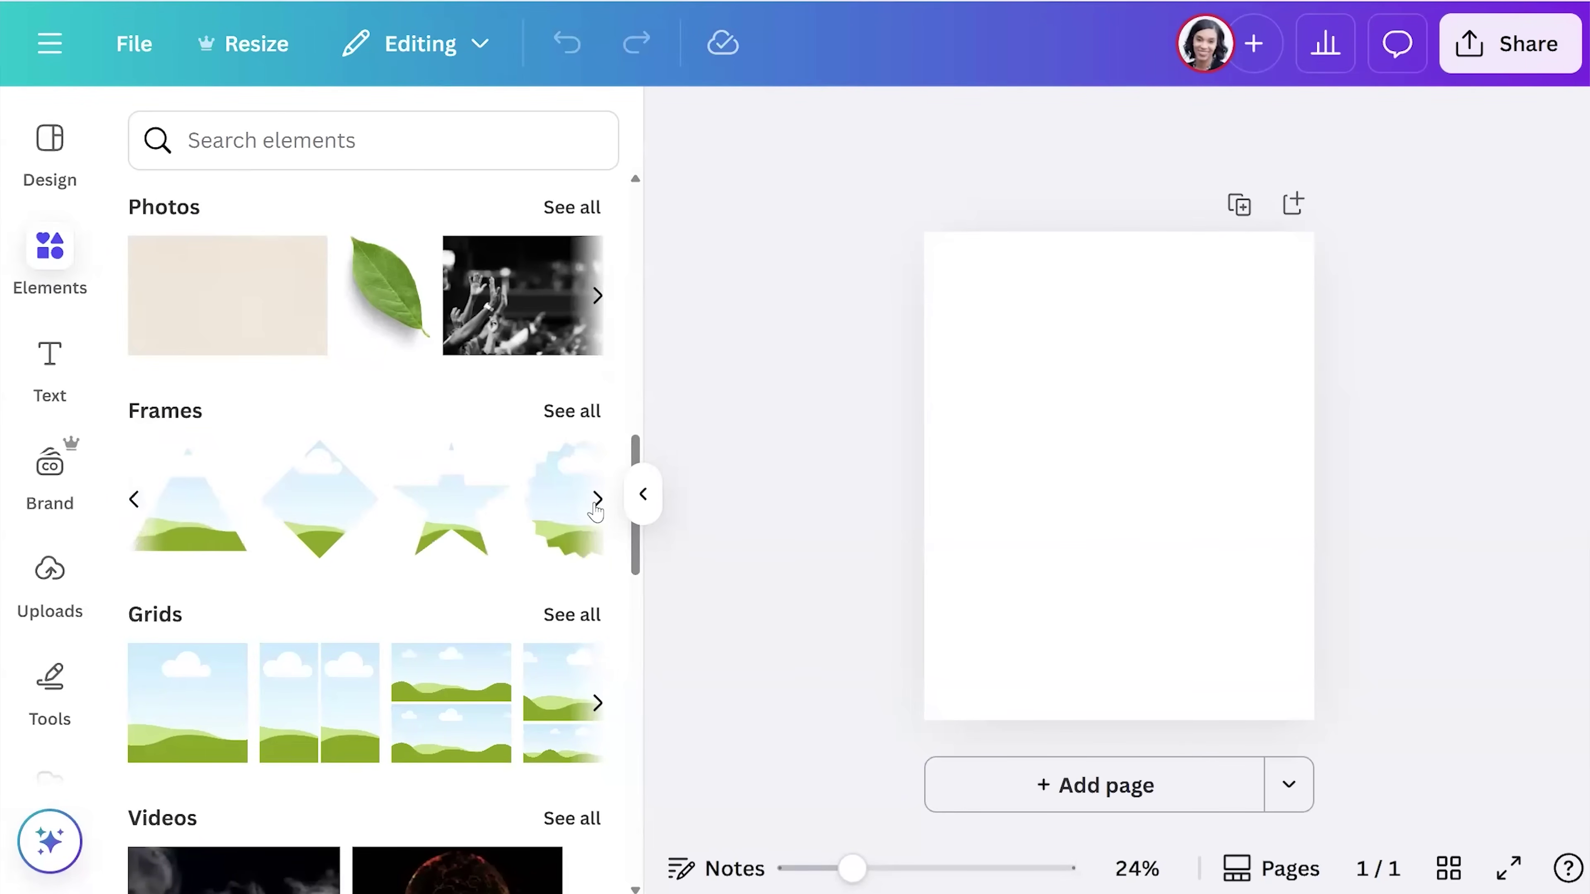
pyautogui.click(597, 499)
pyautogui.click(597, 499)
pyautogui.click(596, 499)
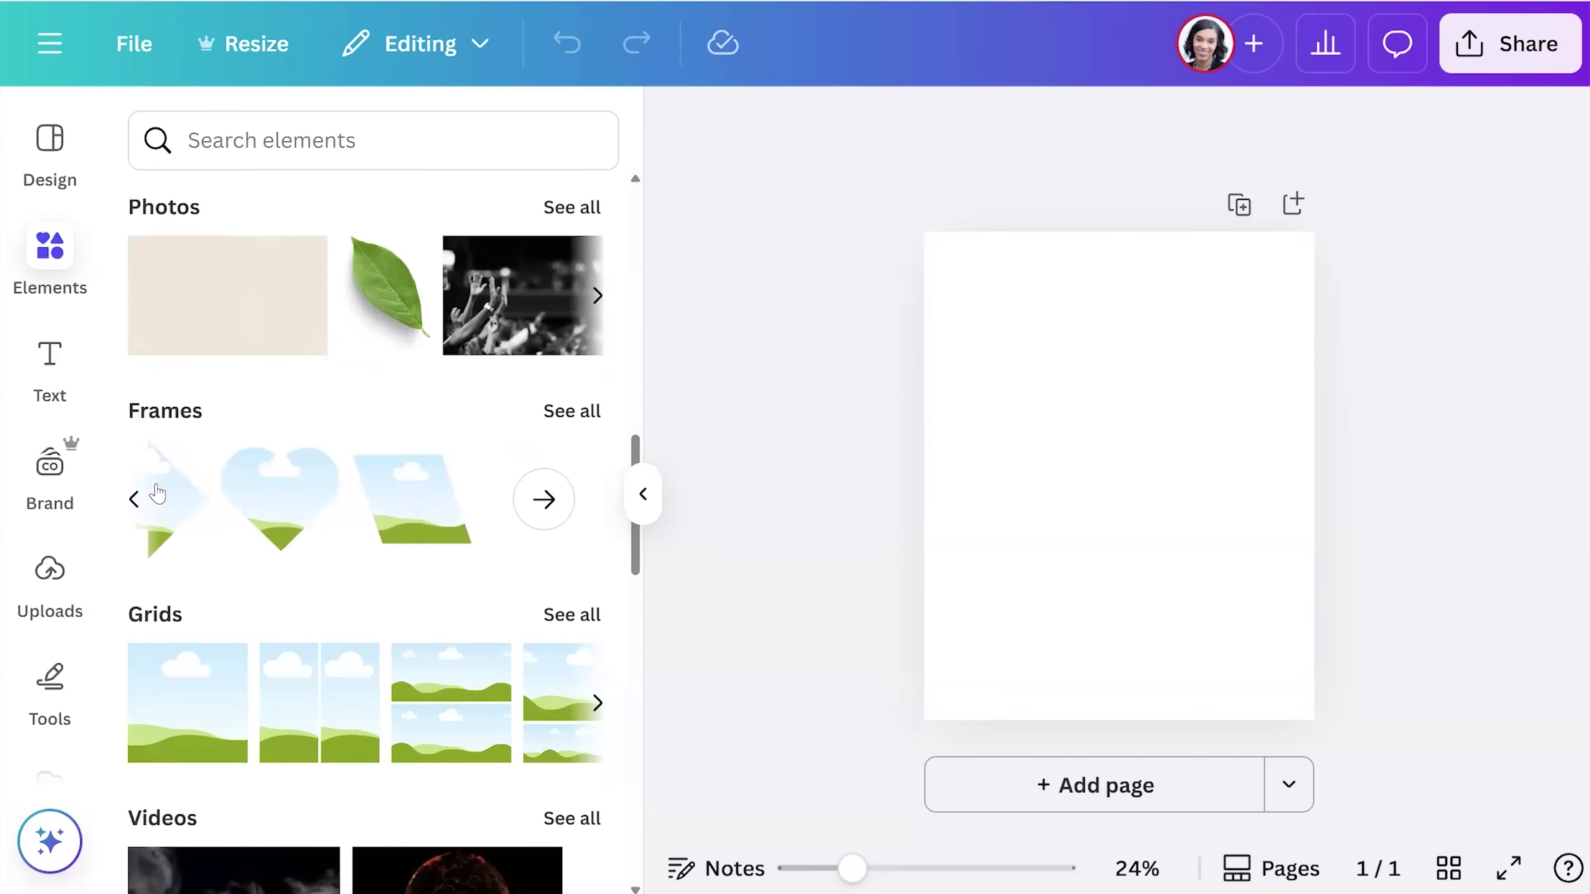
pyautogui.click(133, 500)
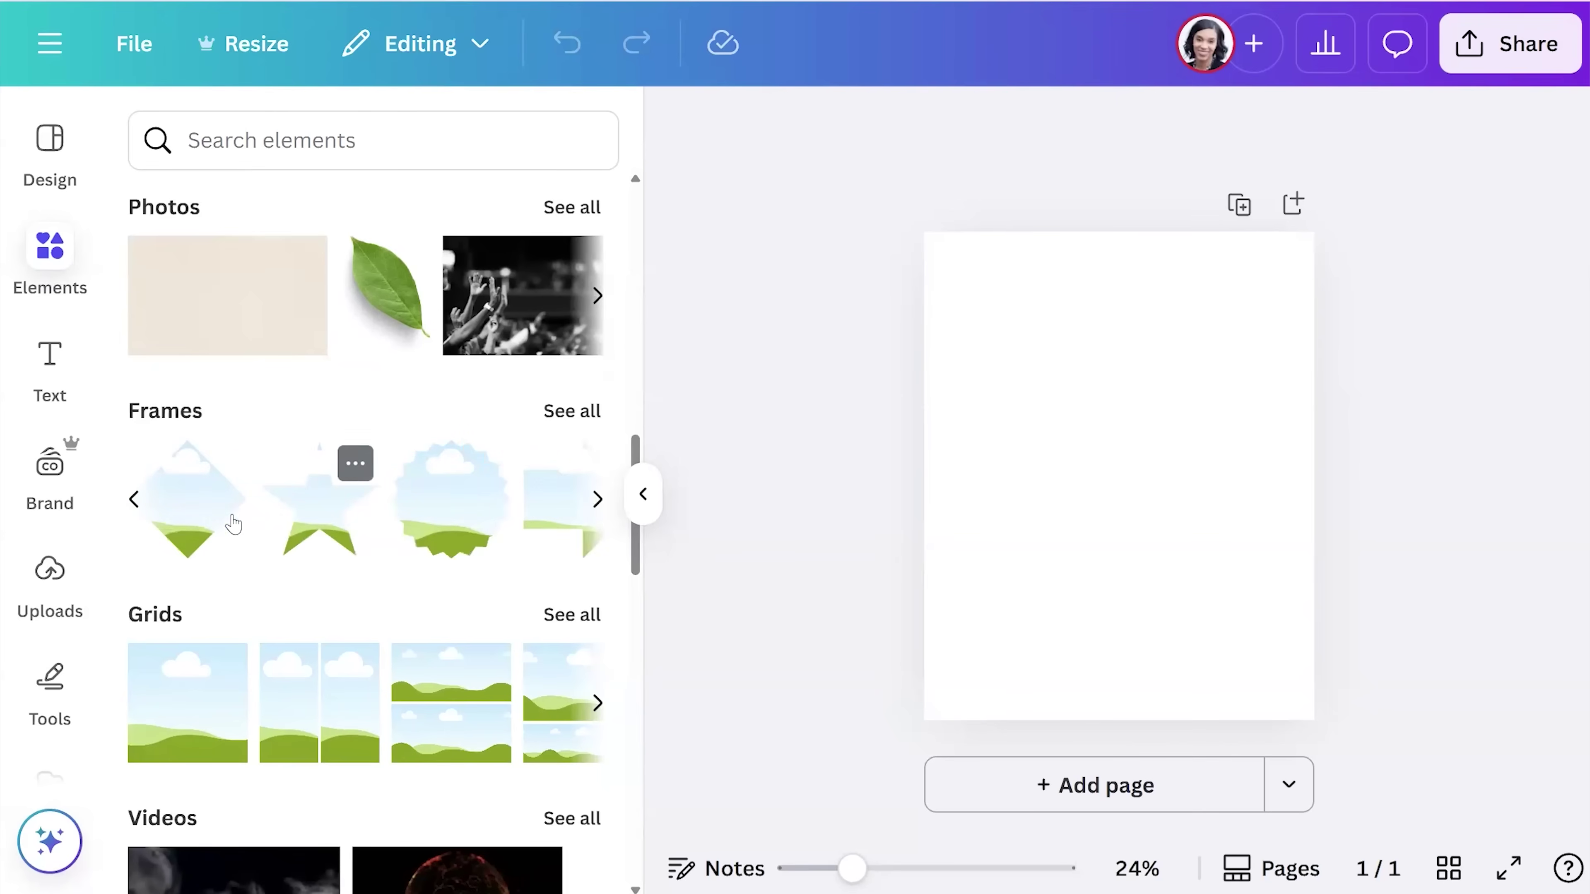
pyautogui.moveTo(308, 515); pyautogui.dragTo(1053, 343)
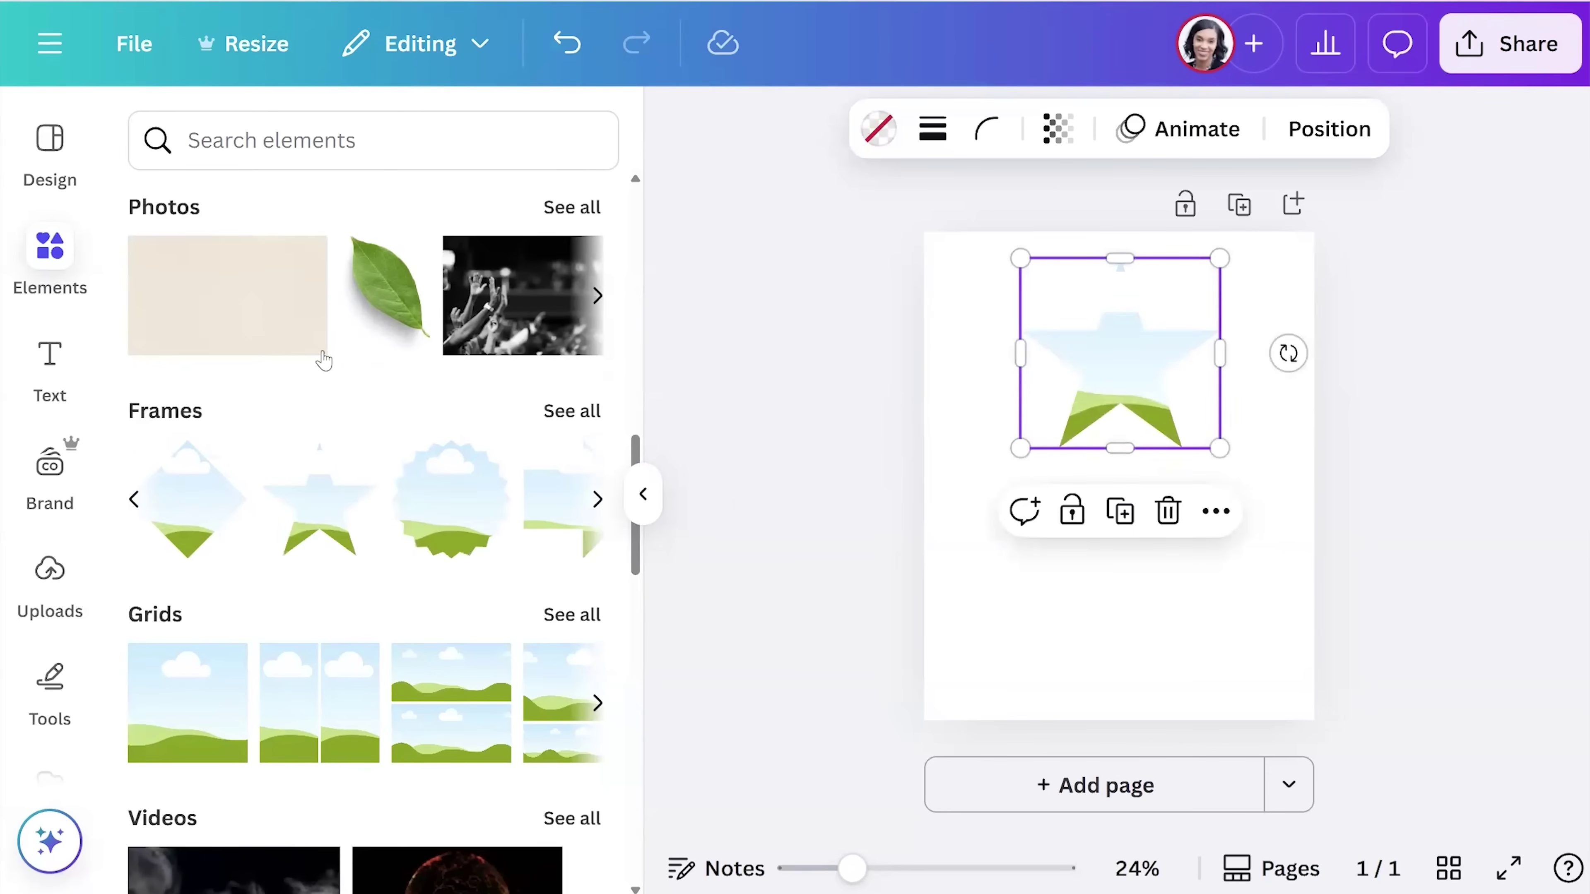
# - Search the elements for "fruit" and fill the star frame with the fruit basket graphic
pyautogui.click(243, 139)
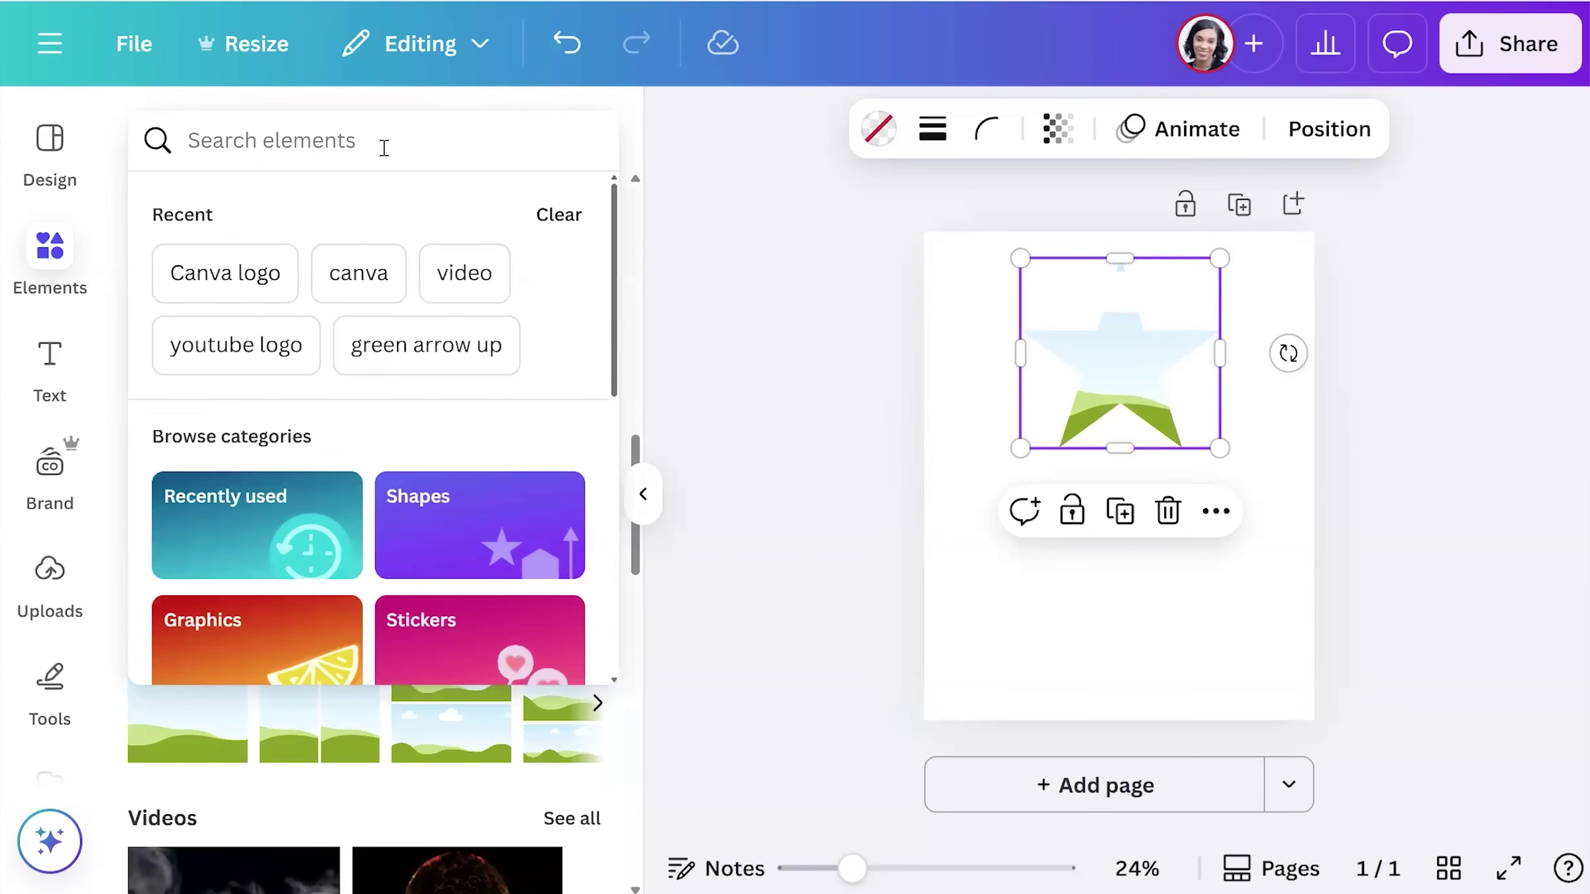
pyautogui.write('fruit')
pyautogui.press('Return')
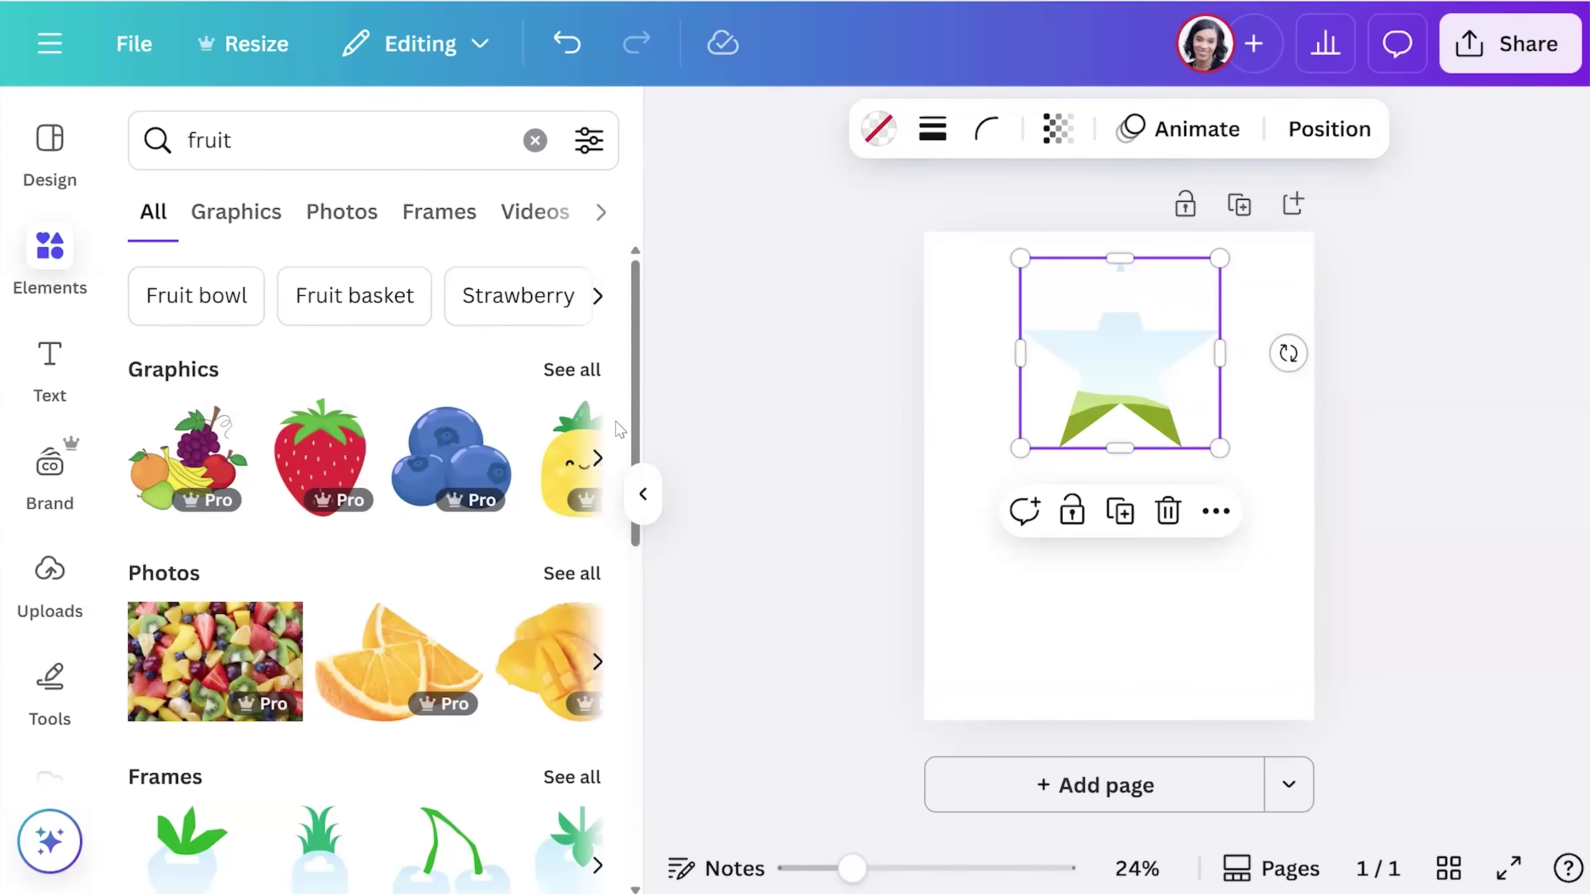
pyautogui.click(585, 377)
pyautogui.scroll(-3, 532, 413)
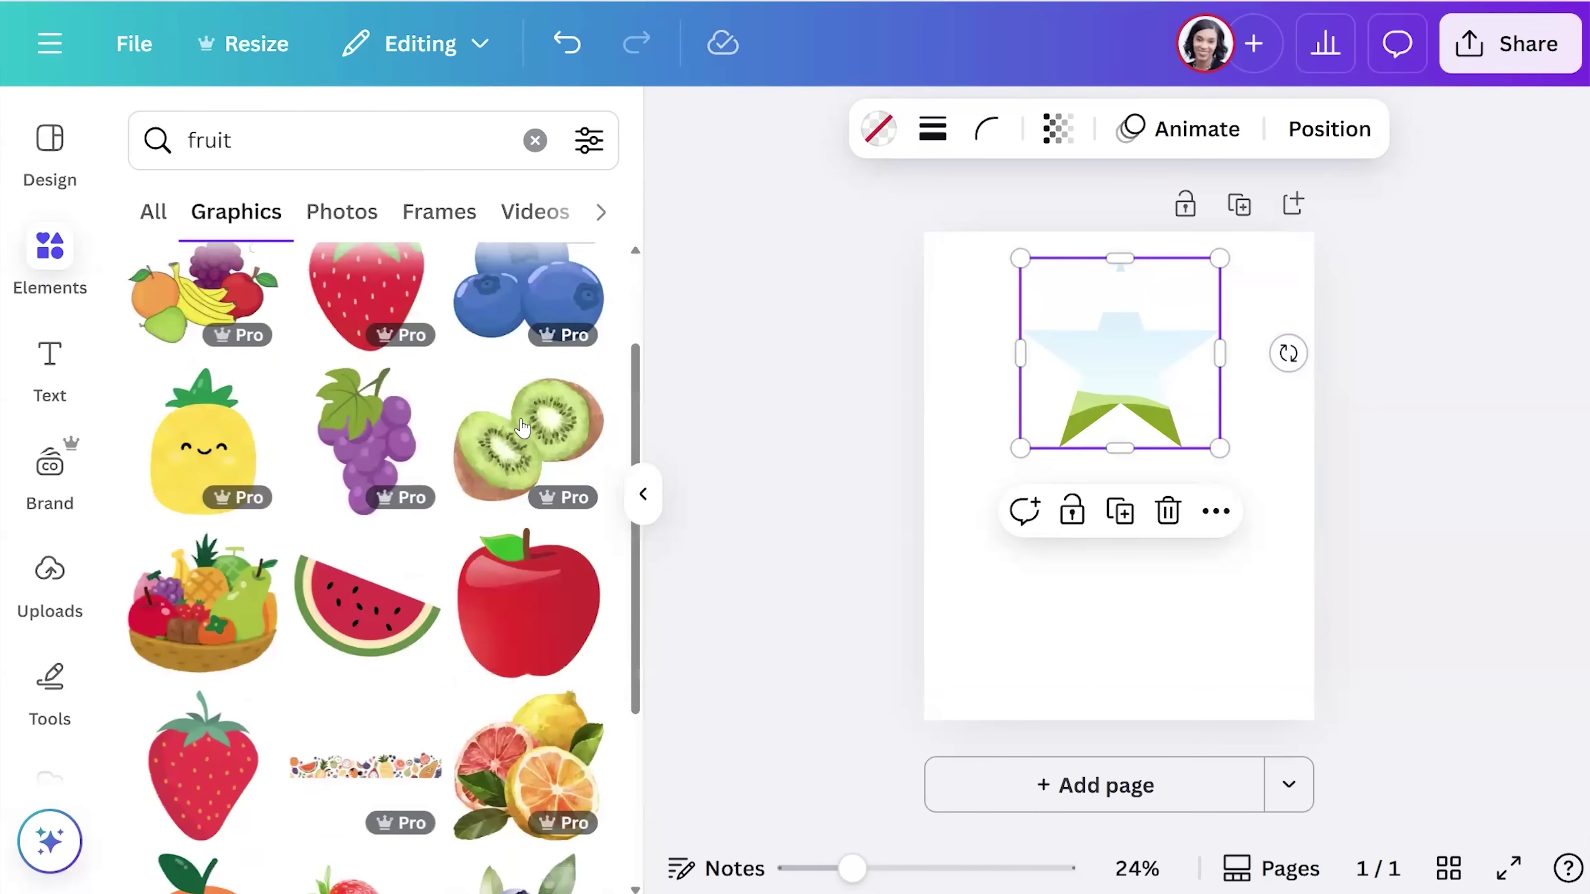
pyautogui.scroll(-2, 522, 427)
pyautogui.scroll(-2, 214, 432)
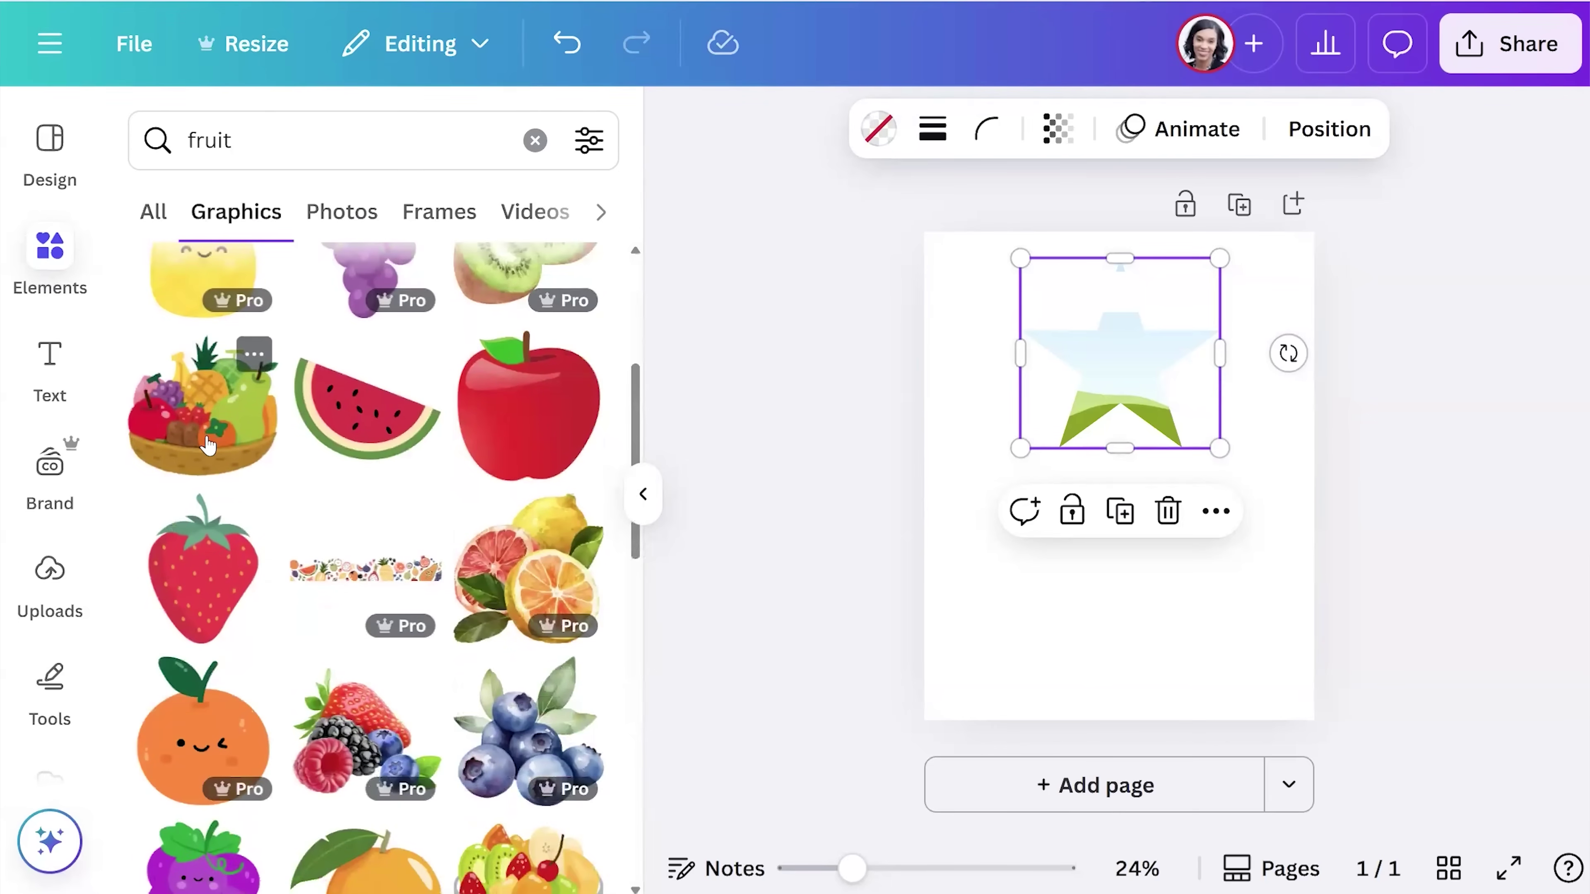
pyautogui.moveTo(208, 446); pyautogui.dragTo(1039, 346)
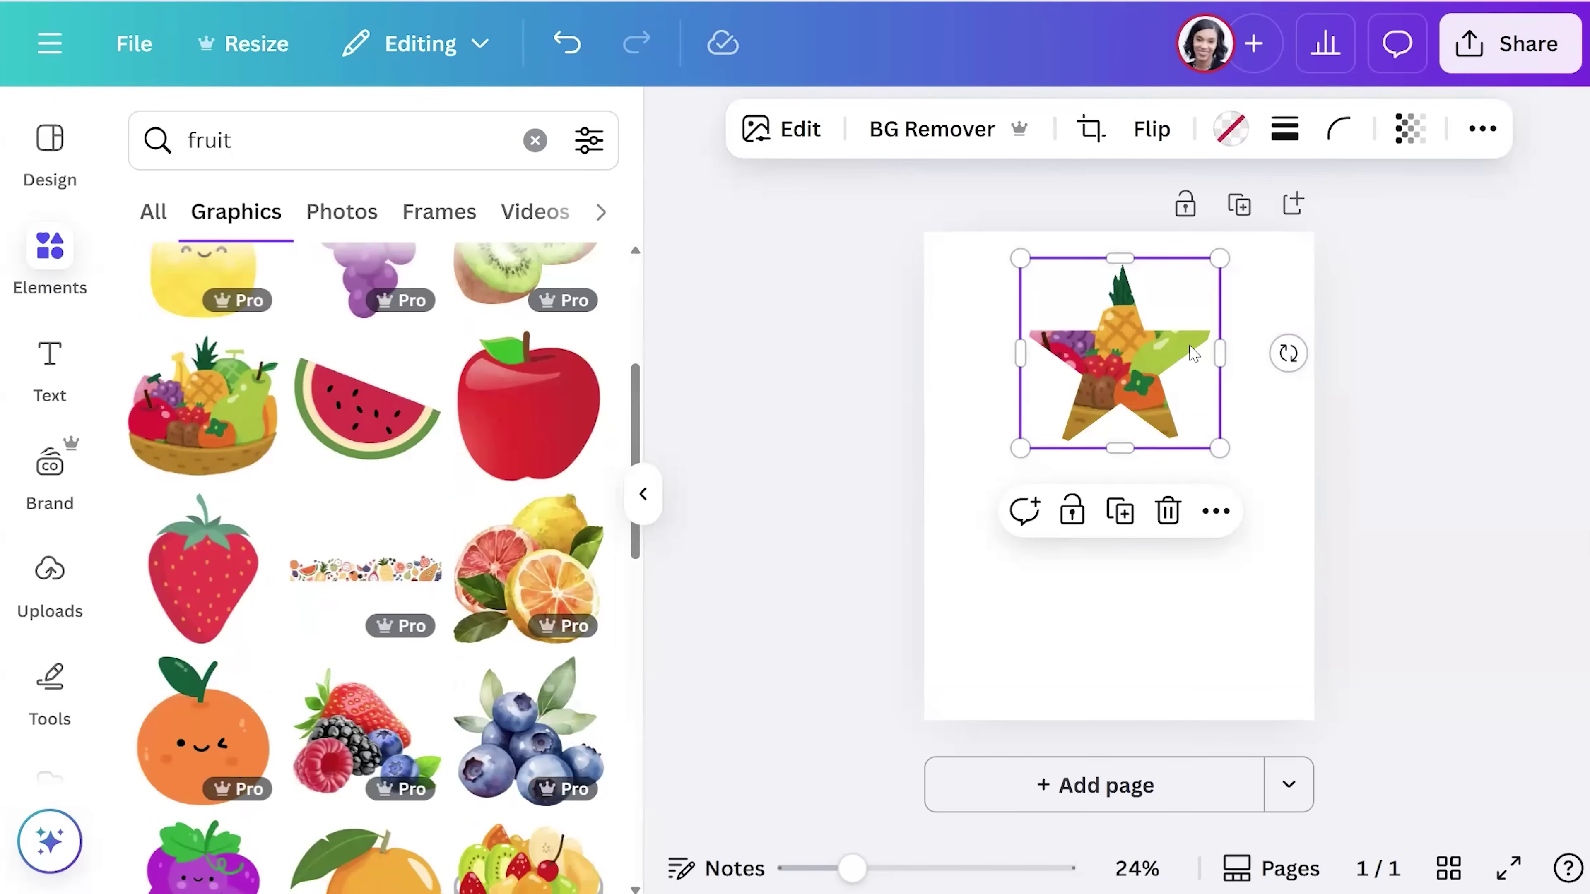
pyautogui.click(1268, 531)
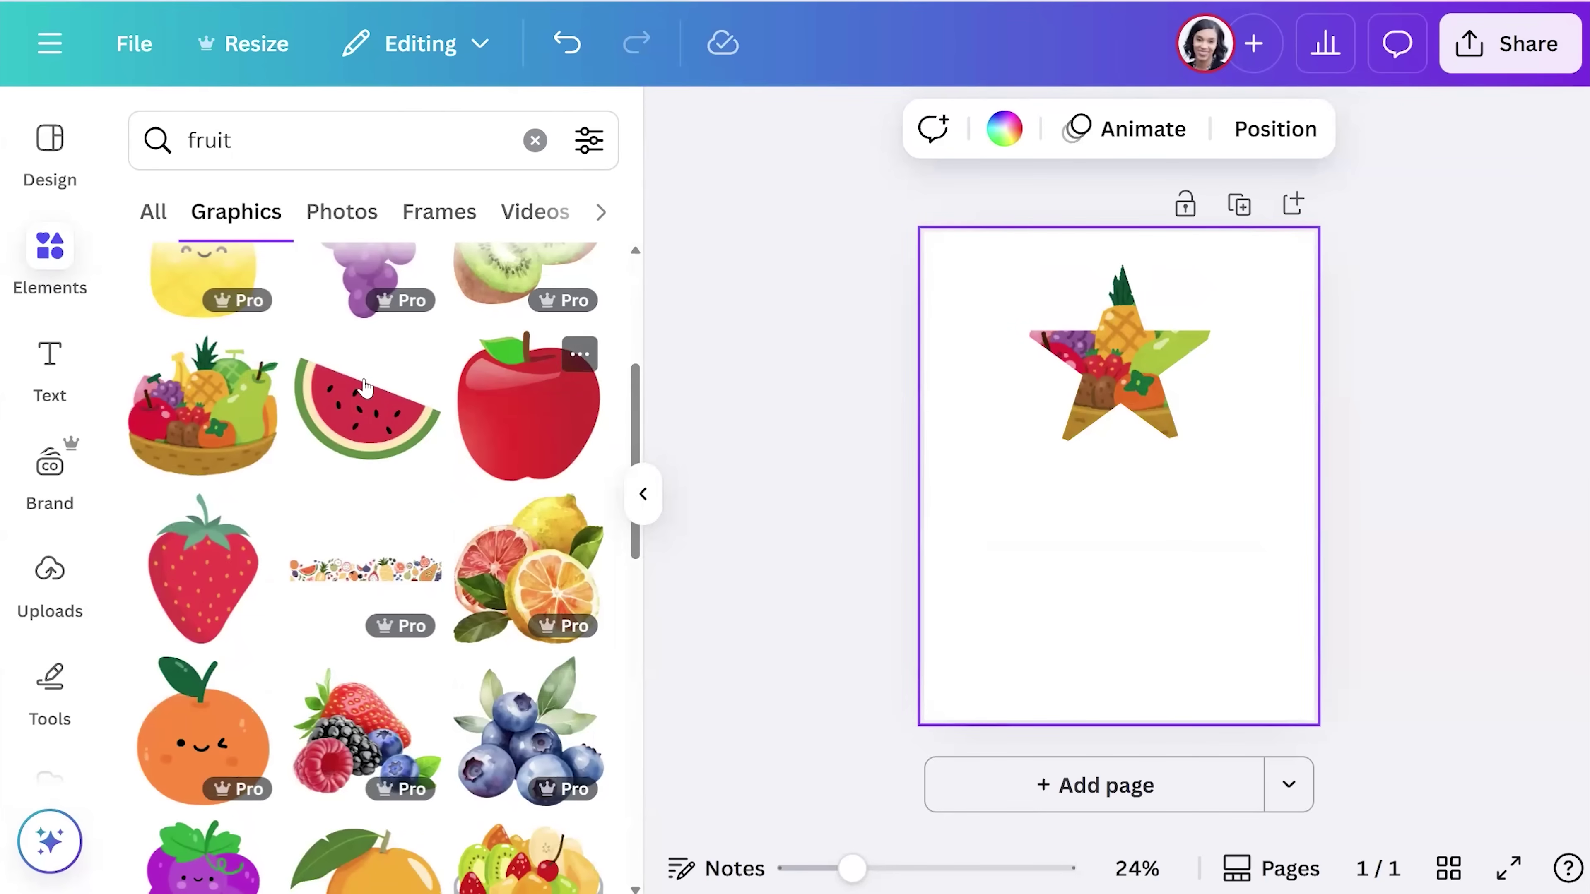
pyautogui.scroll(-8, 385, 481)
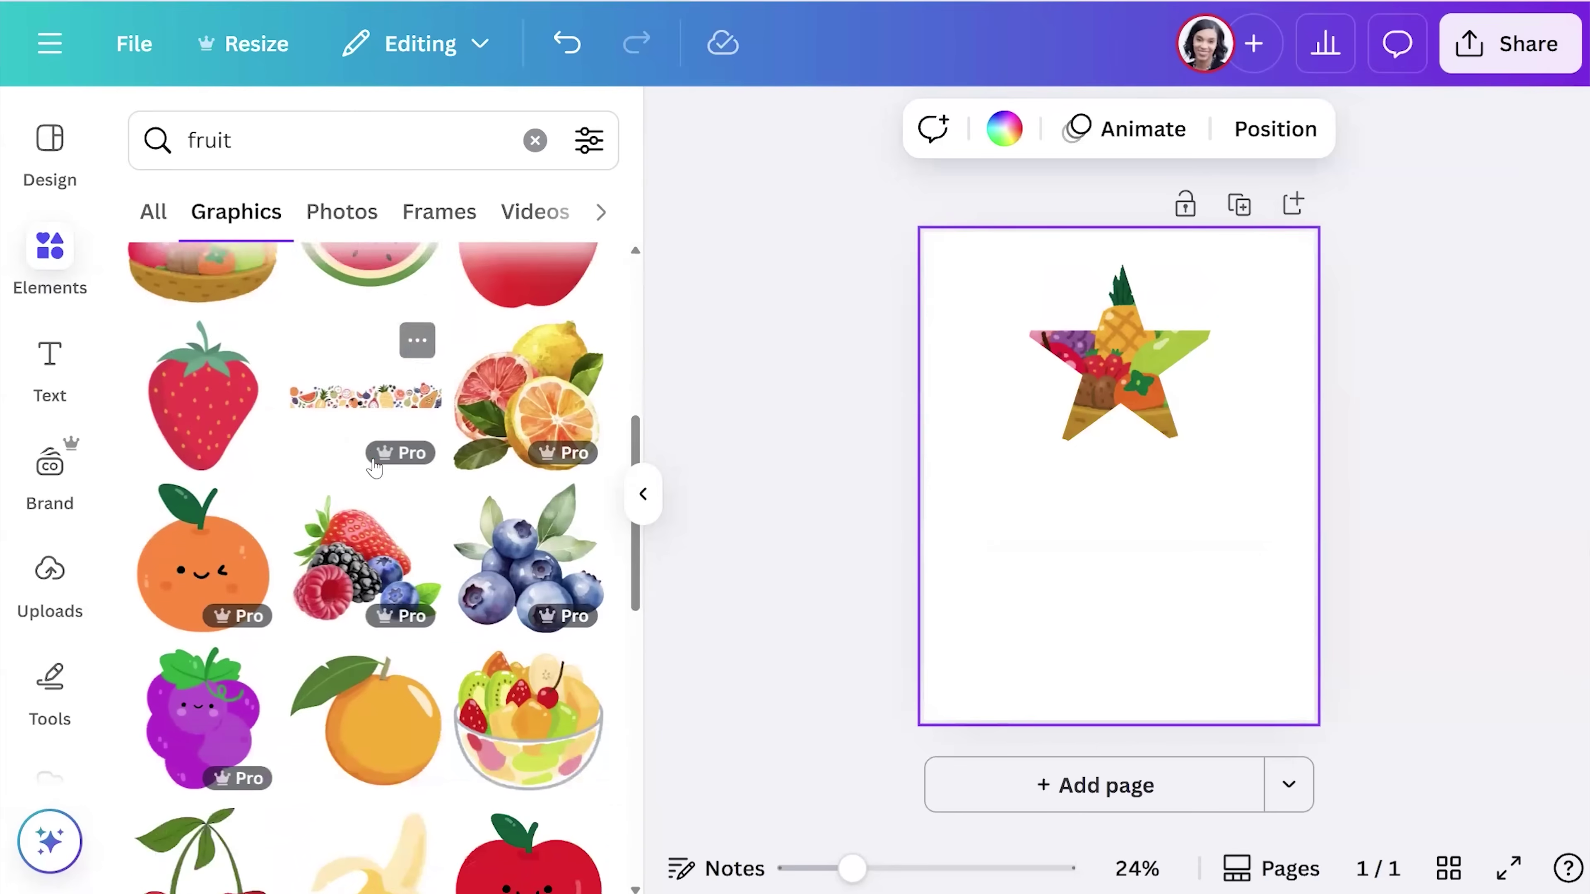
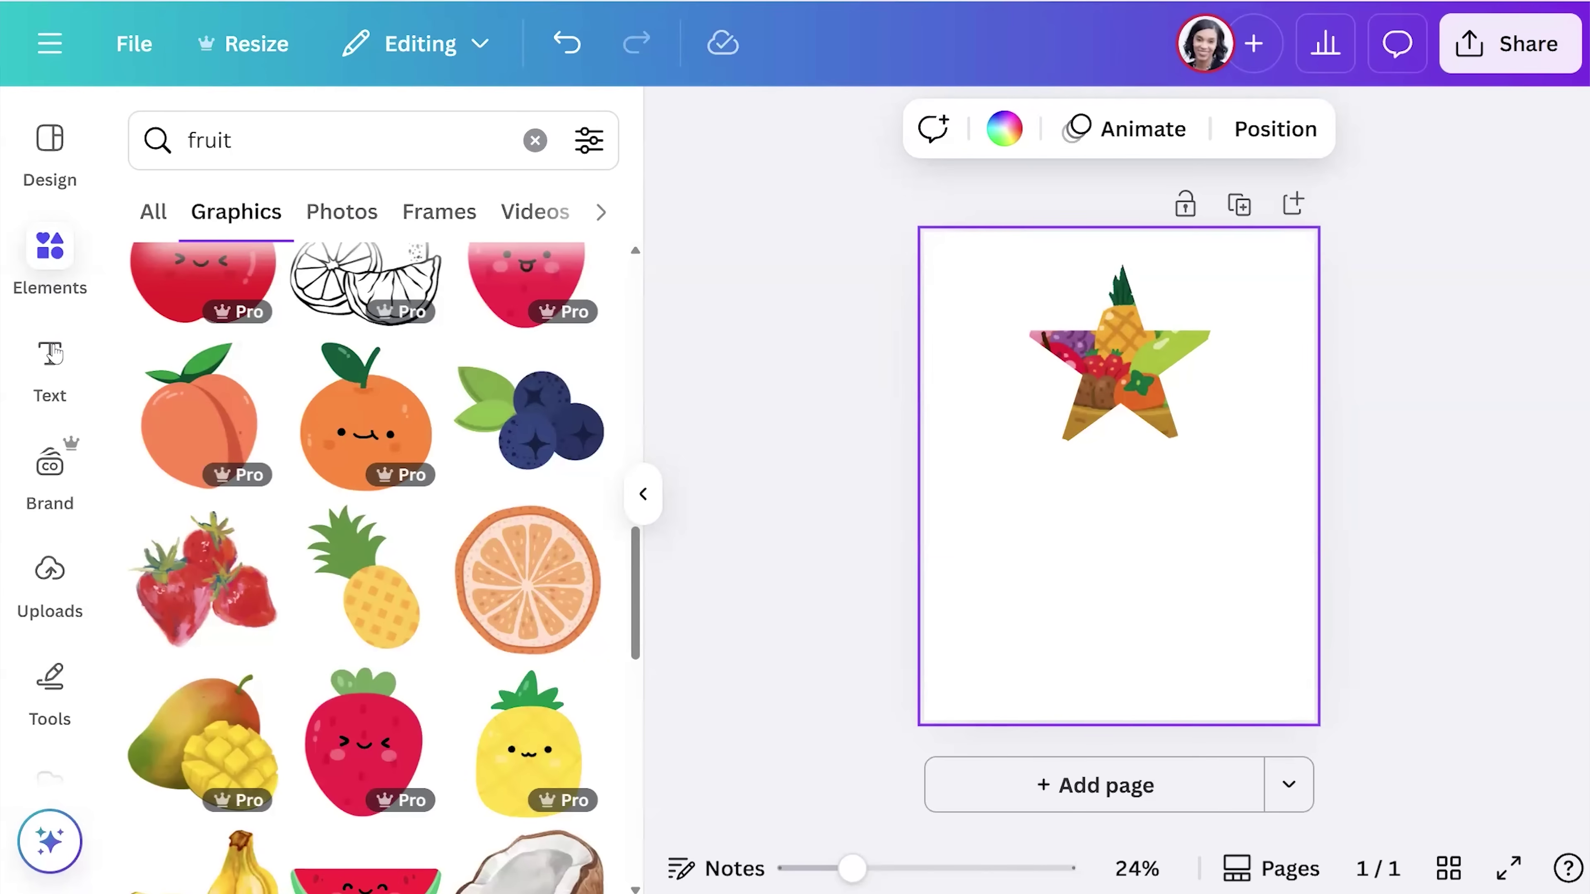
# - Add a text box below the star and enlarge its placeholder text to about size 49.1
pyautogui.click(36, 366)
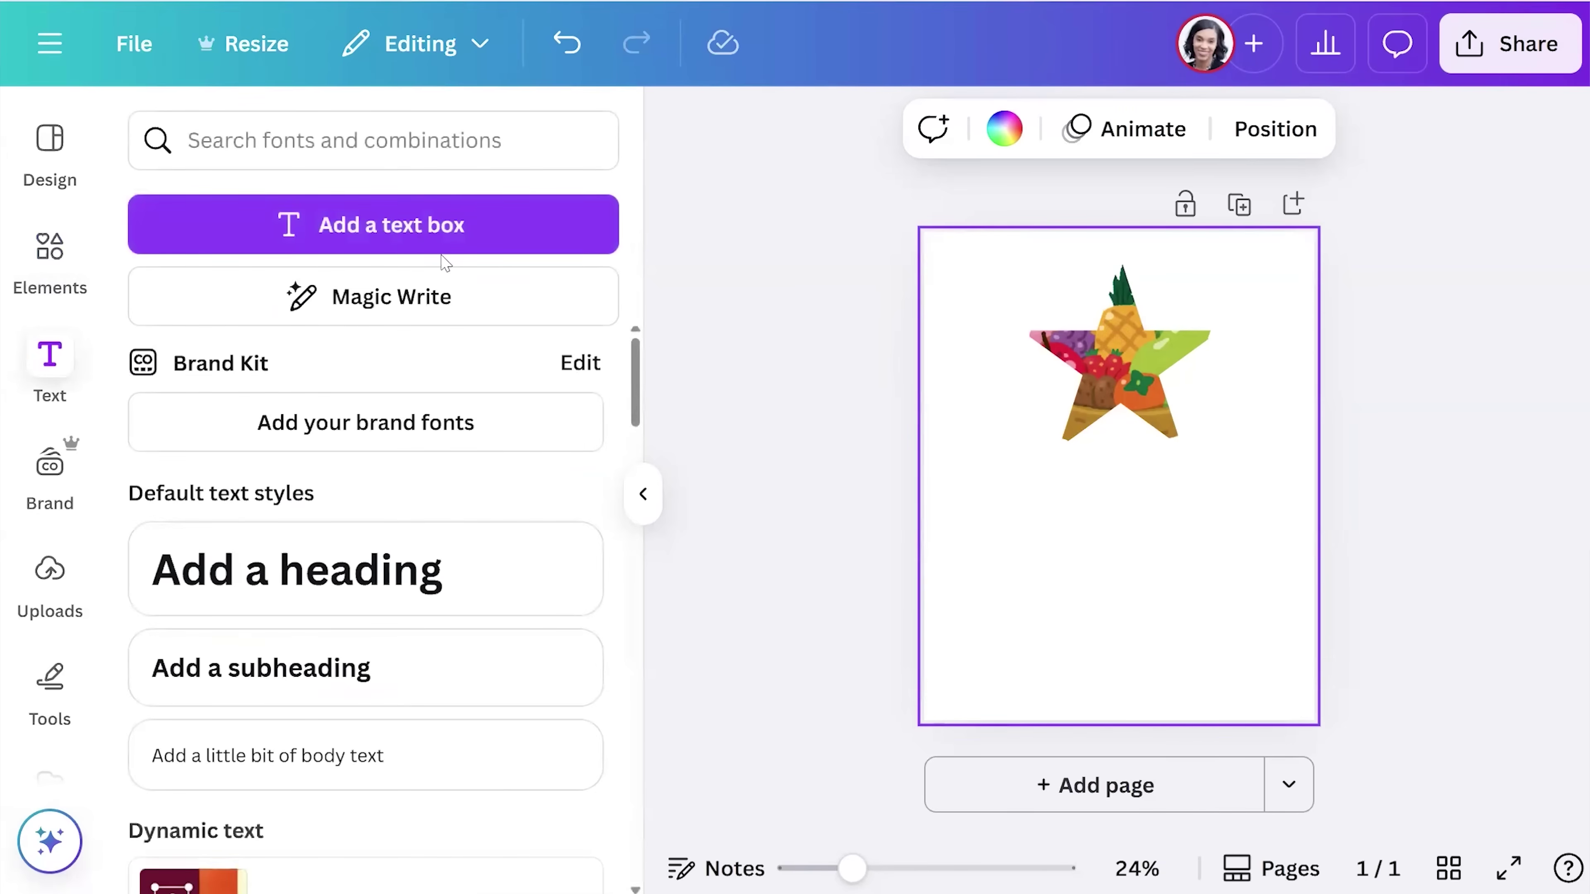
pyautogui.click(399, 244)
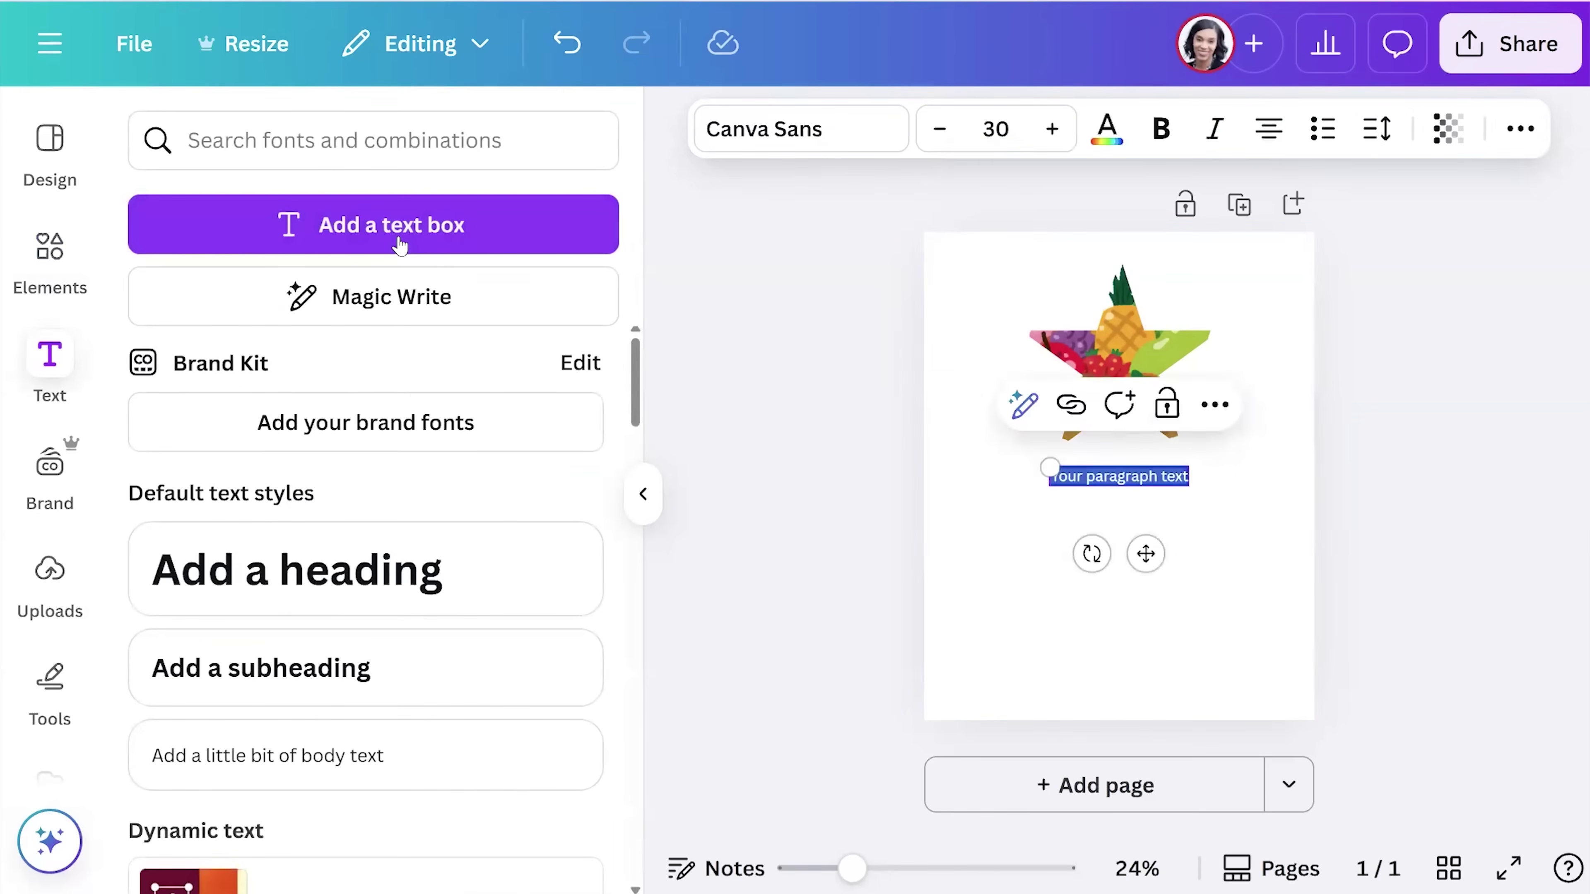
pyautogui.click(1116, 481)
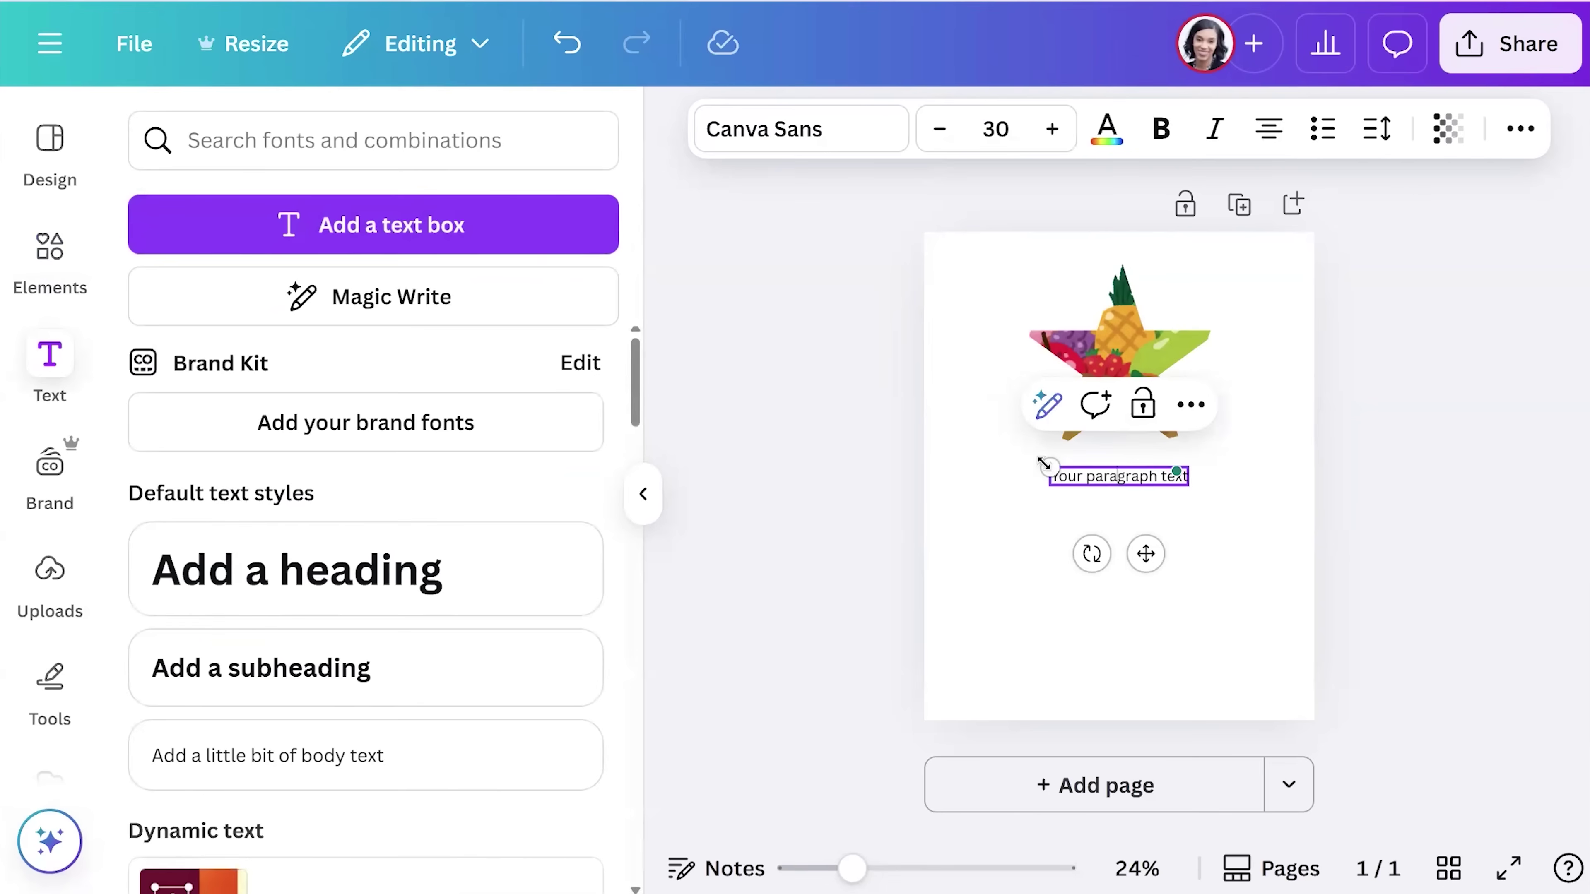
pyautogui.moveTo(1049, 465); pyautogui.dragTo(962, 449)
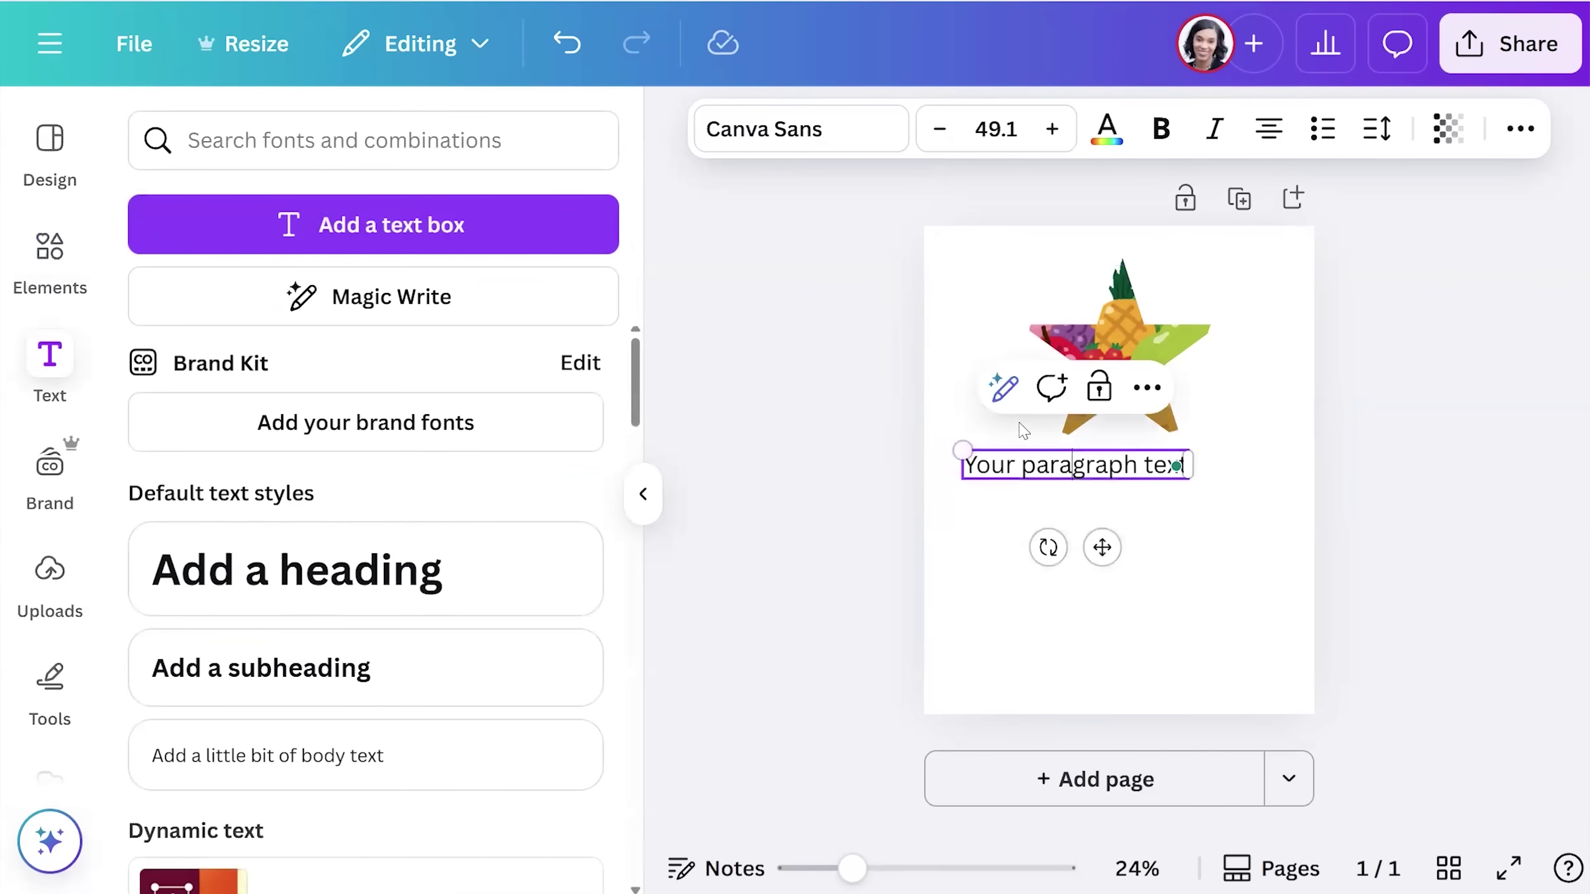
# - Move the paragraph text box so it is centred on the page beneath the star
pyautogui.click(828, 475)
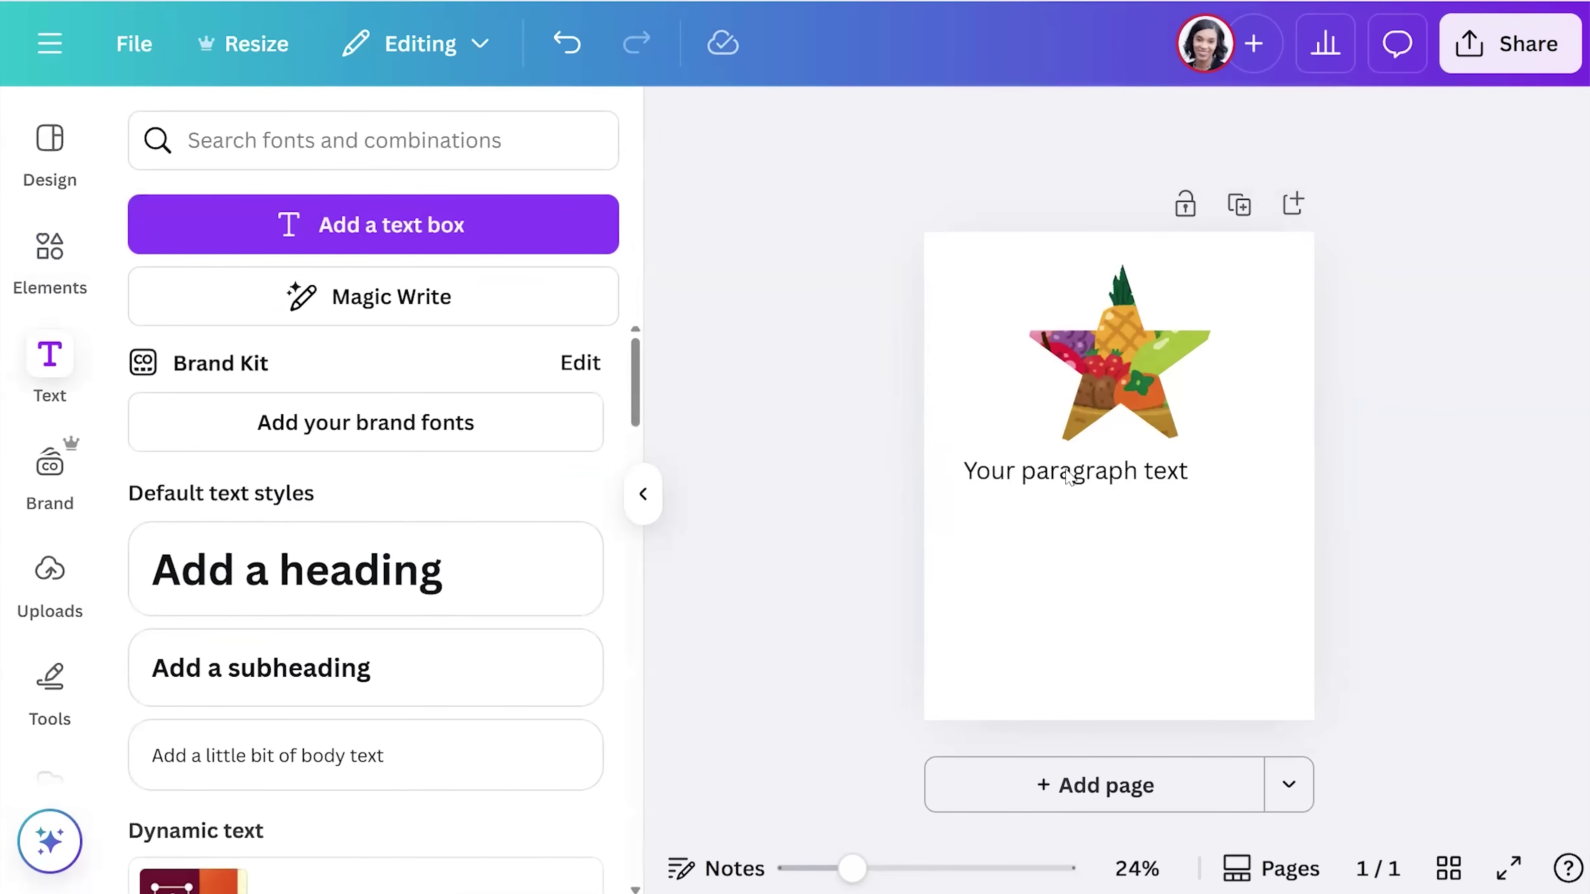
pyautogui.click(1042, 476)
pyautogui.moveTo(1042, 478); pyautogui.dragTo(1082, 471)
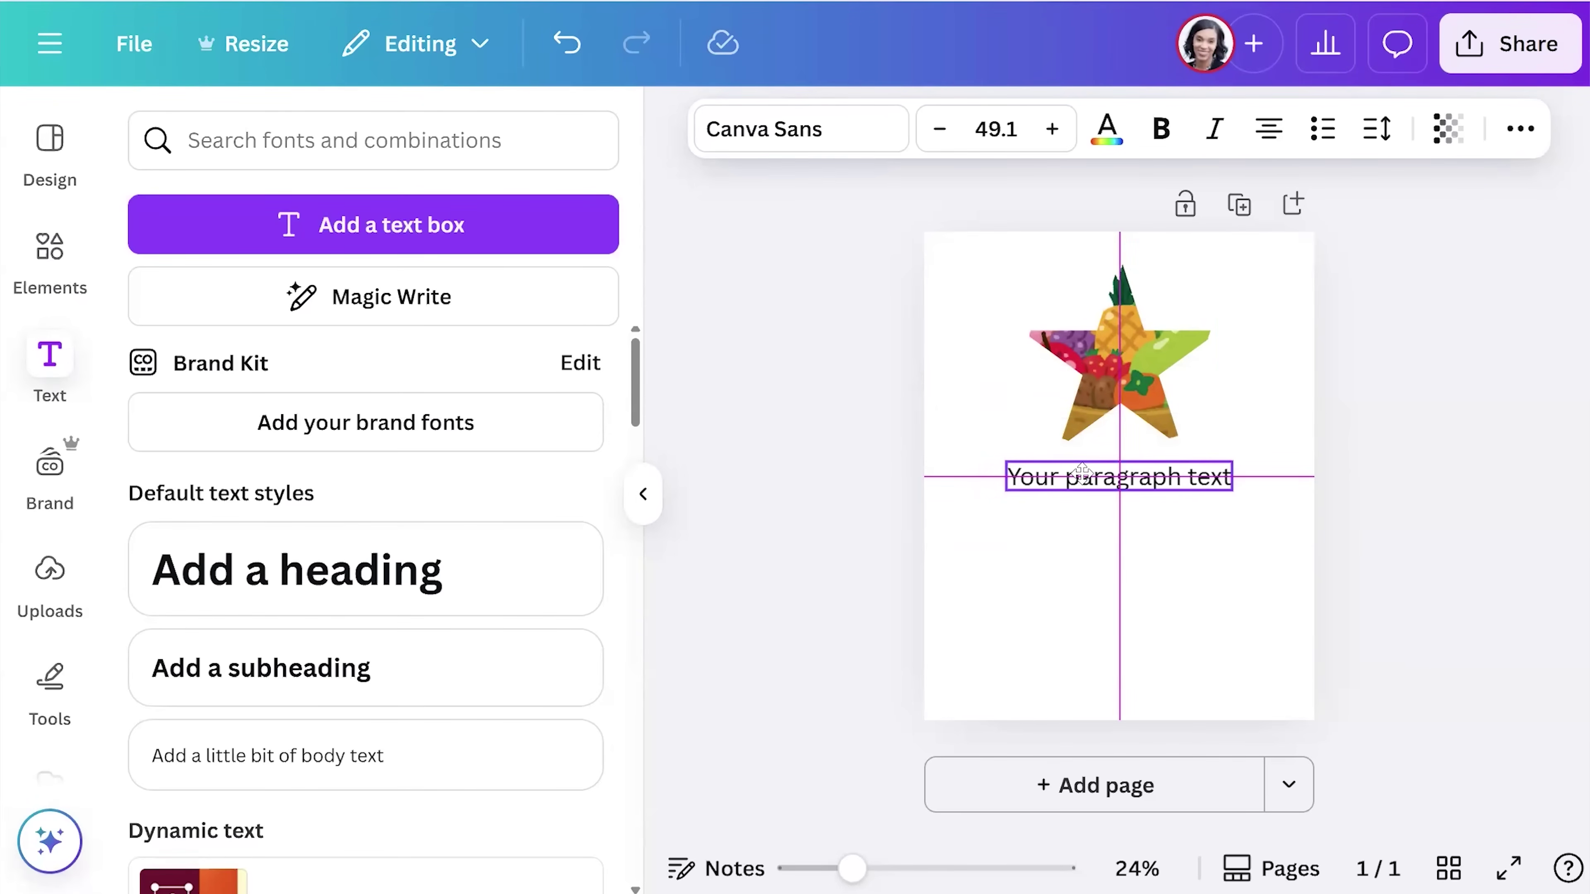
# - Settle the paragraph text box on the page's centre guides and deselect it
pyautogui.moveTo(1082, 471); pyautogui.dragTo(1082, 472)
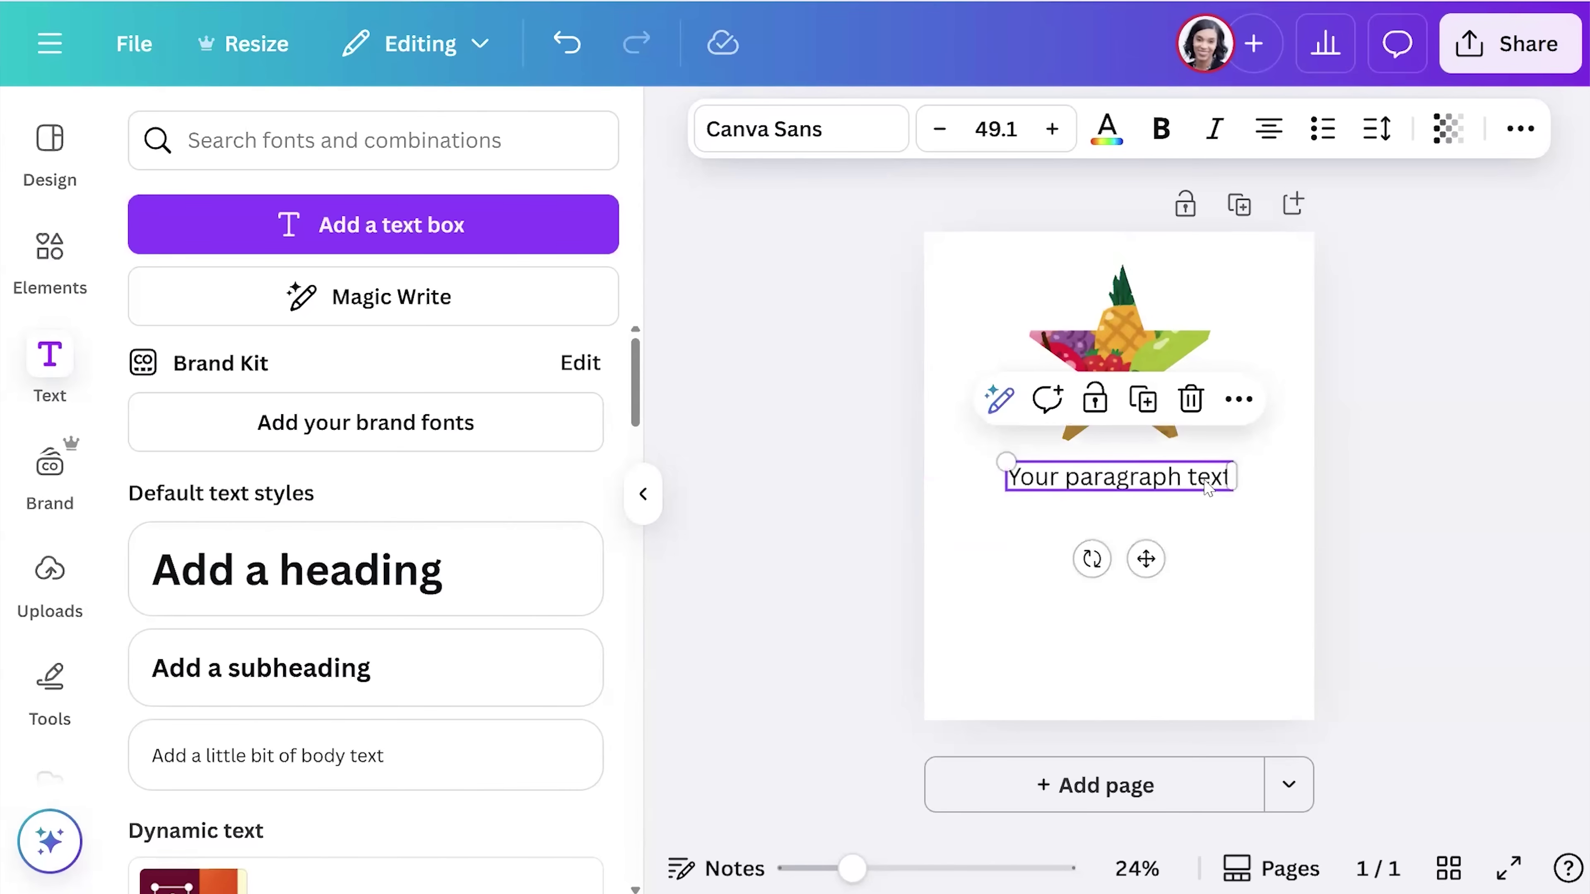
pyautogui.click(1346, 441)
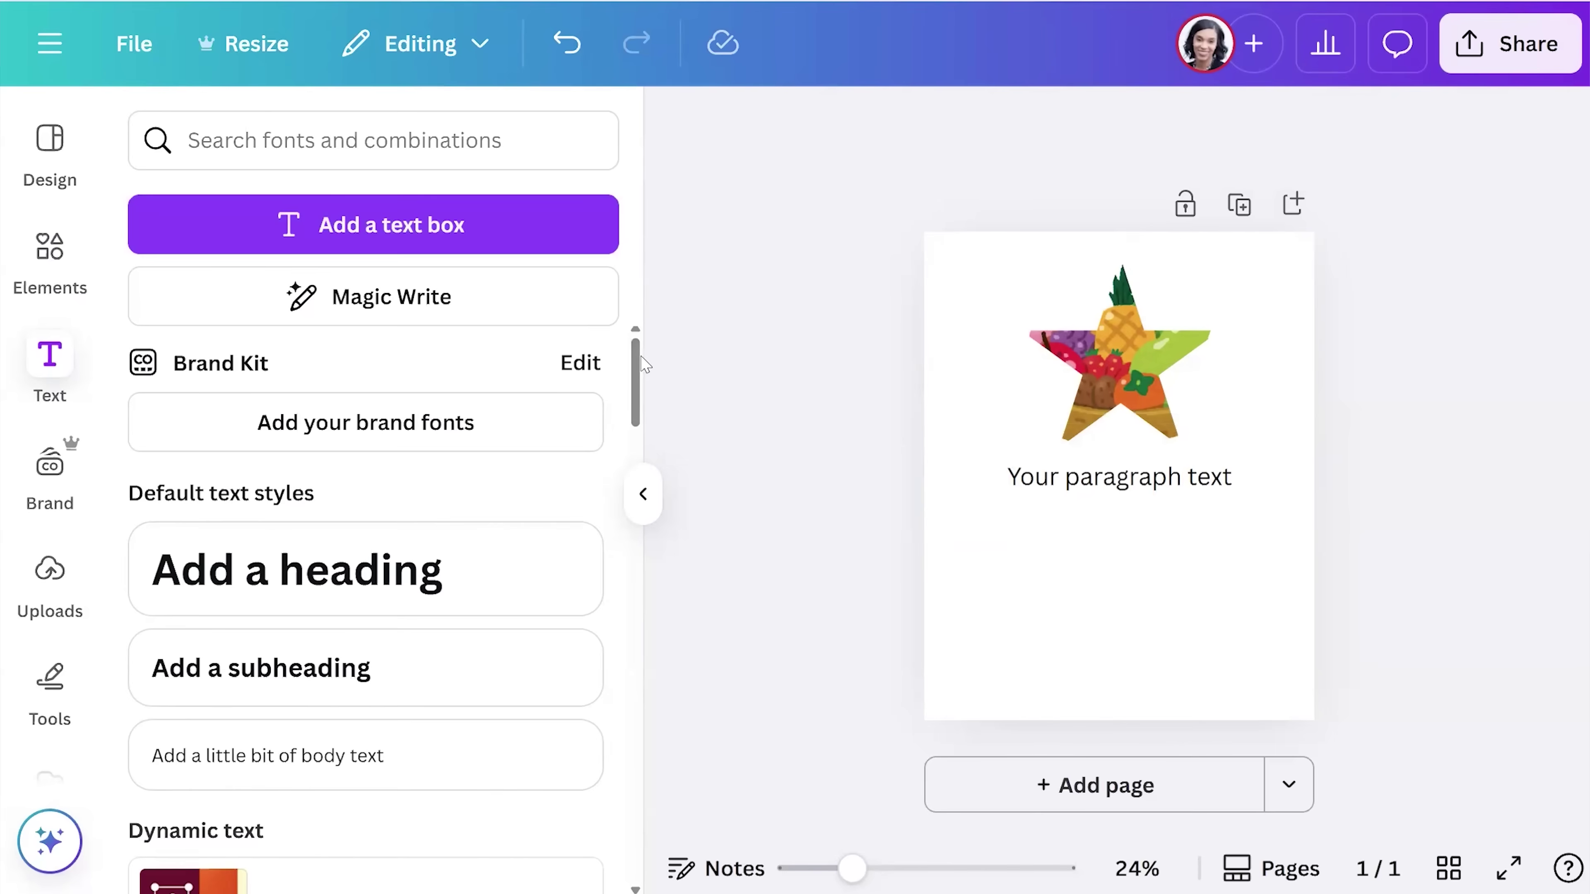
# - Find the "Financial growth" font combination, add it to the page and place it just below the paragraph text
pyautogui.moveTo(639, 363); pyautogui.dragTo(624, 515)
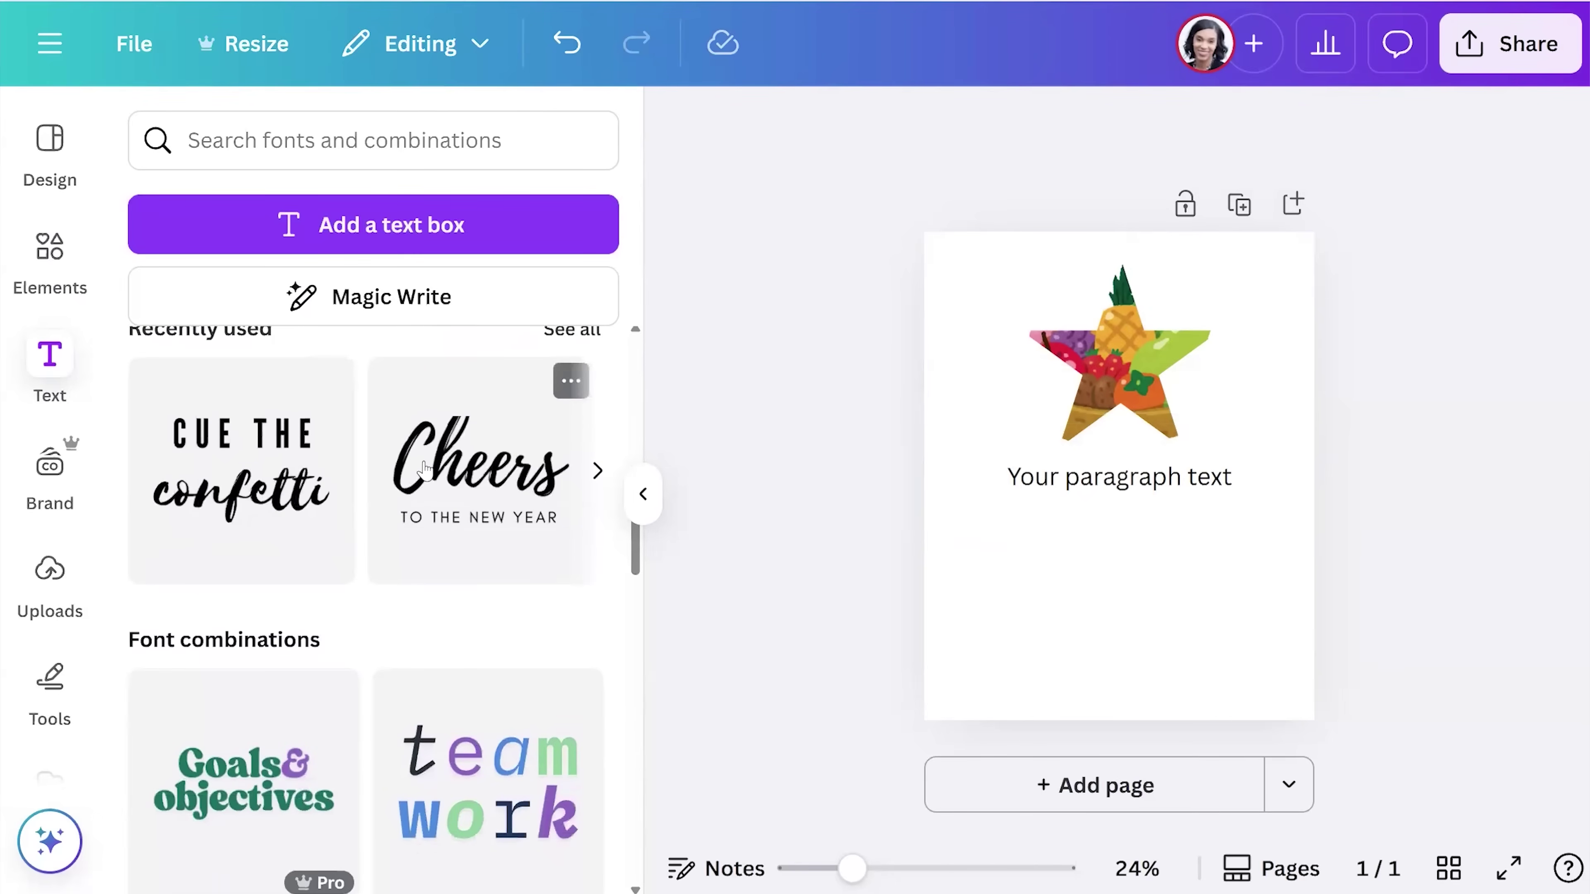
pyautogui.moveTo(635, 561); pyautogui.dragTo(643, 813)
pyautogui.scroll(-2, 643, 813)
pyautogui.scroll(-3, 497, 649)
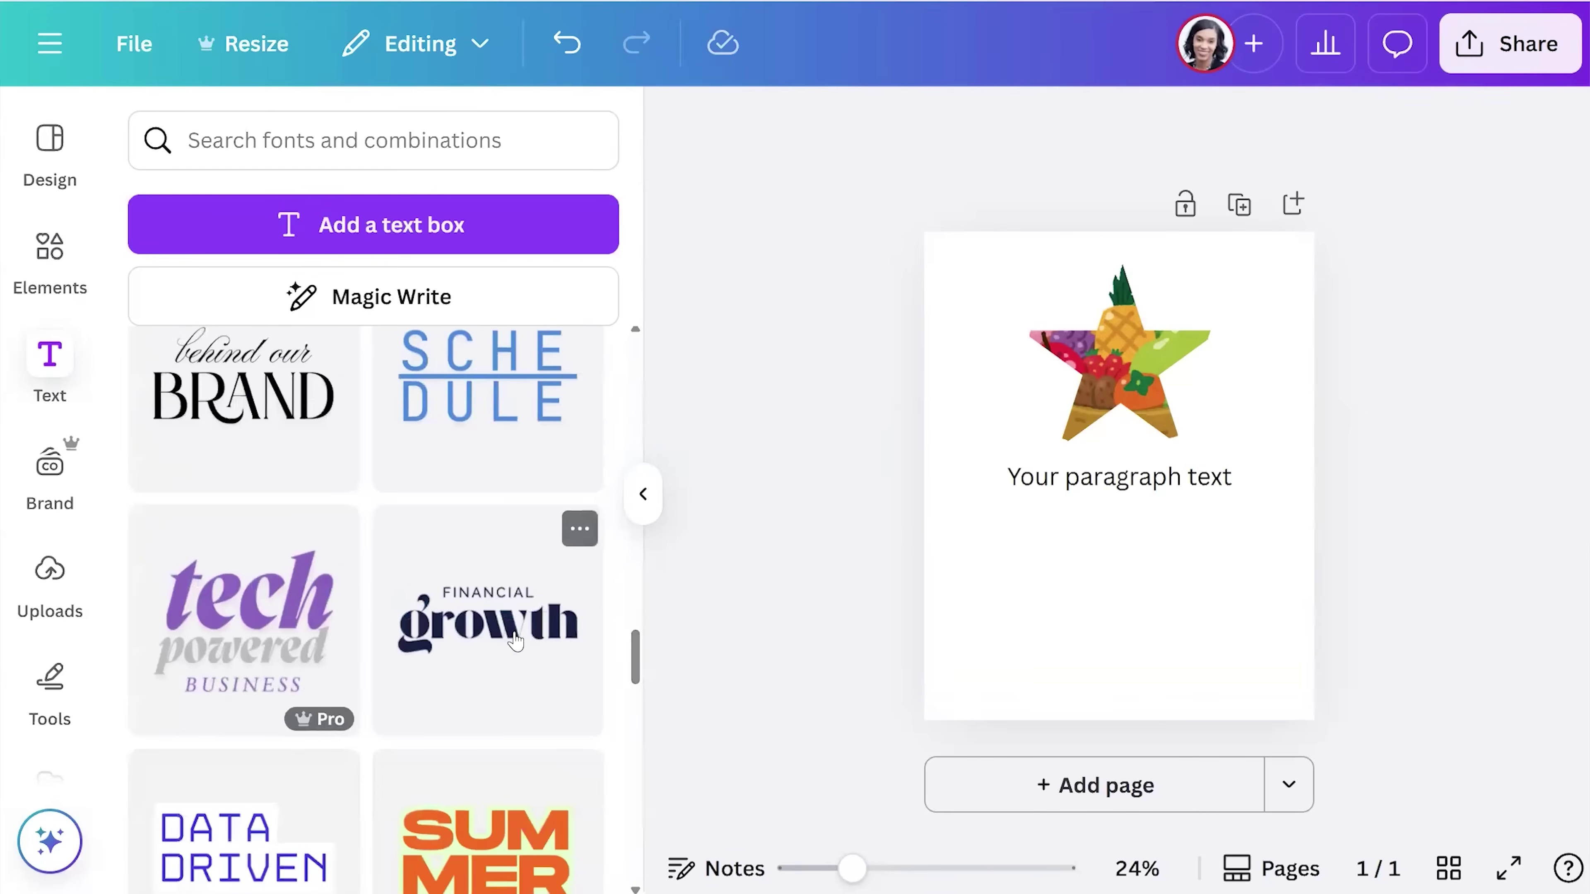
pyautogui.click(498, 634)
pyautogui.moveTo(1127, 478); pyautogui.dragTo(1127, 551)
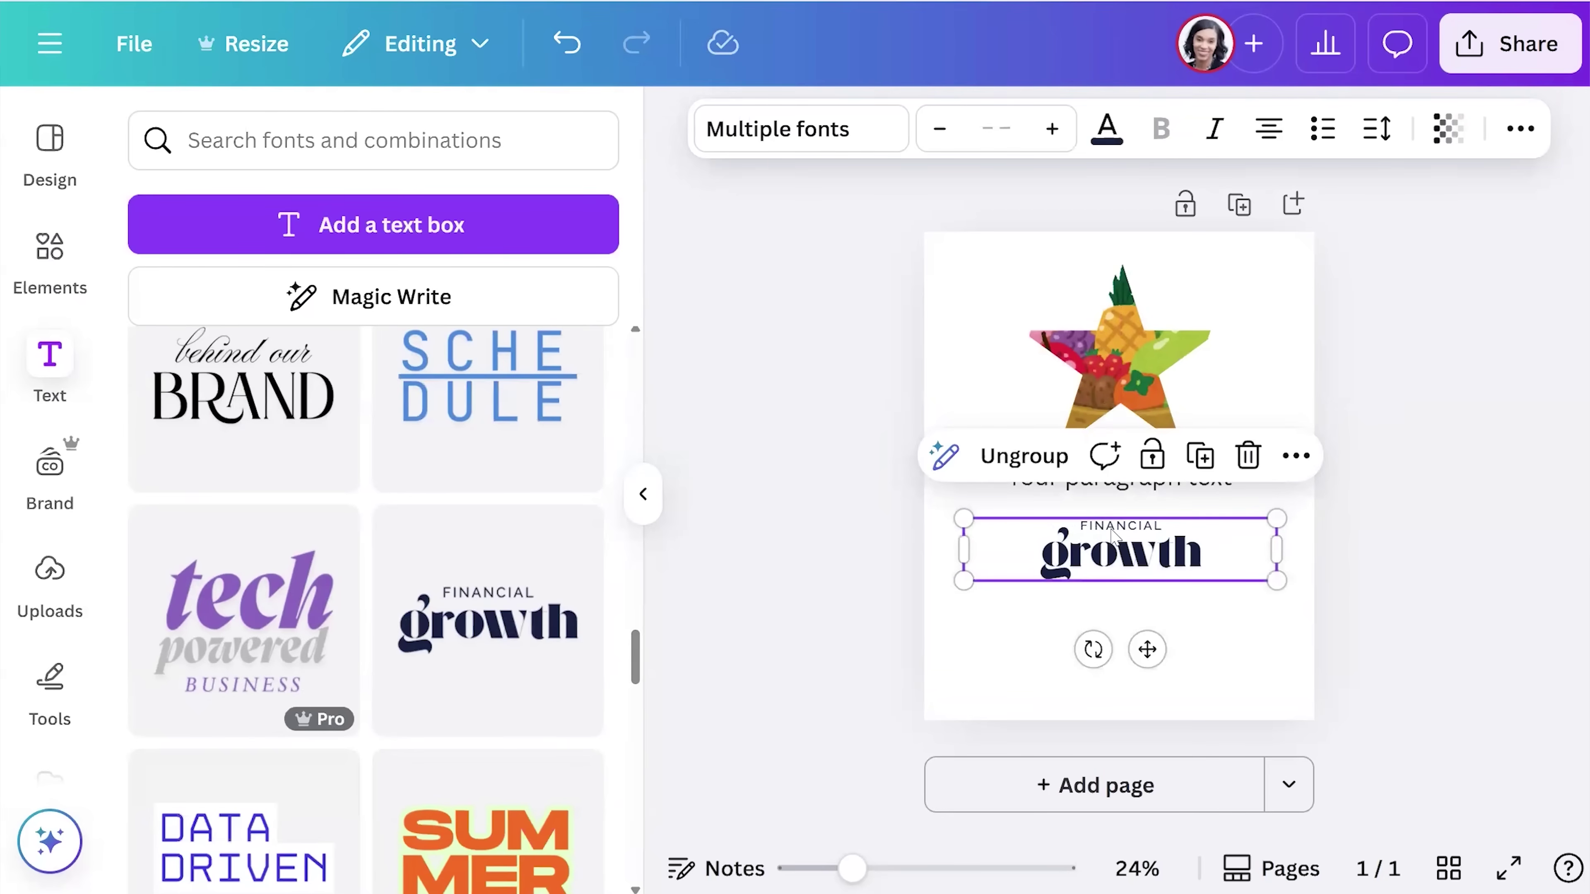
# - Delete the word "growth" from the font combination and move "FINANCIAL" between the star and the paragraph text
pyautogui.click(1108, 563)
pyautogui.doubleClick(1107, 559)
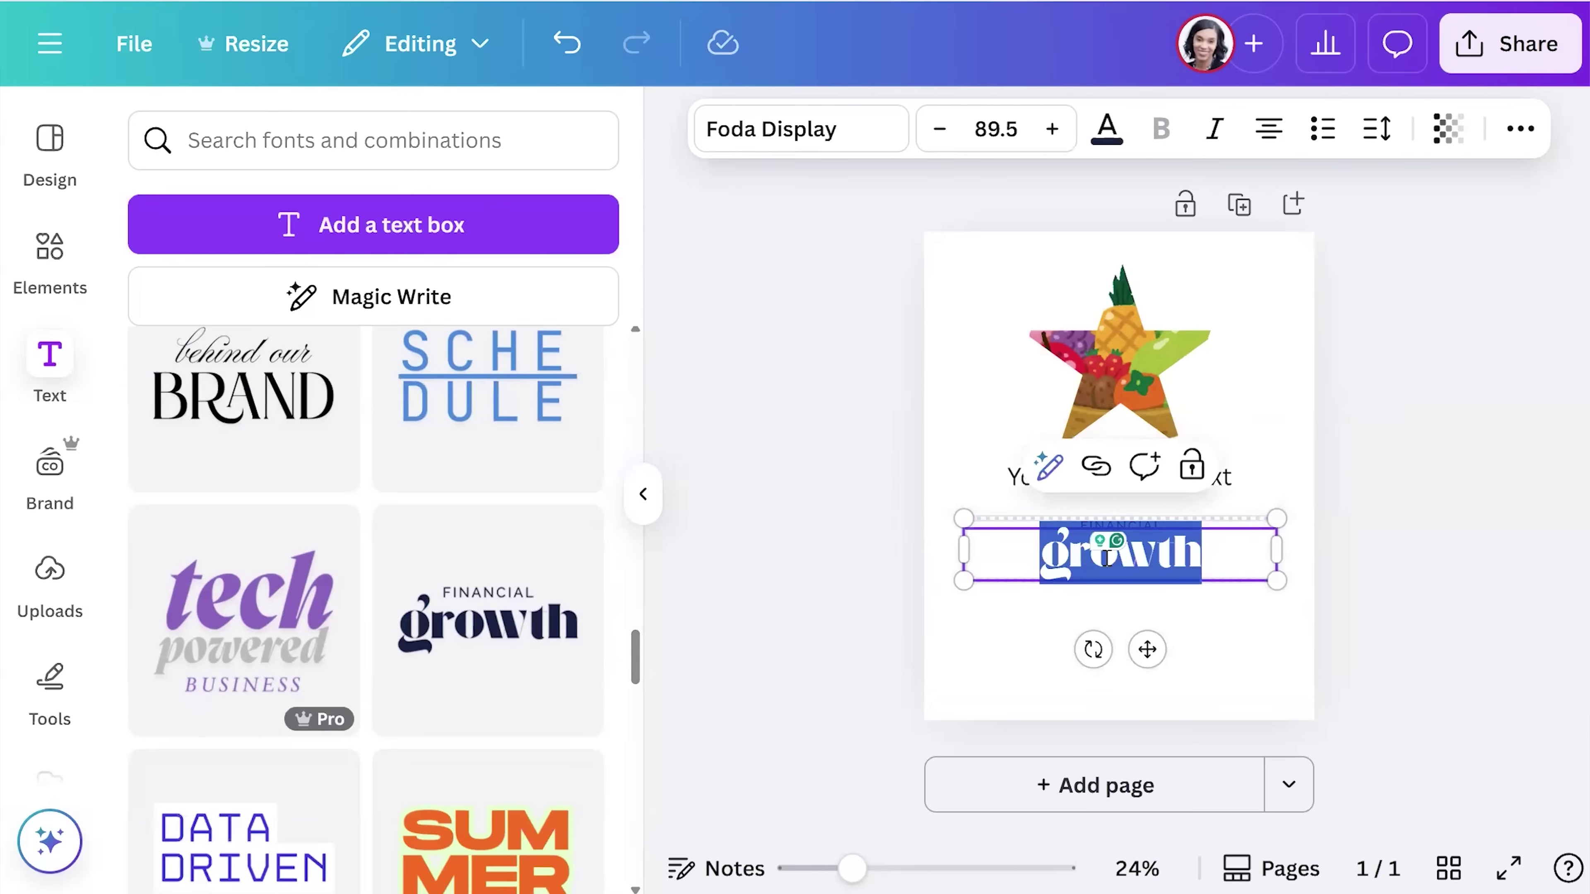
pyautogui.press('BackSpace')
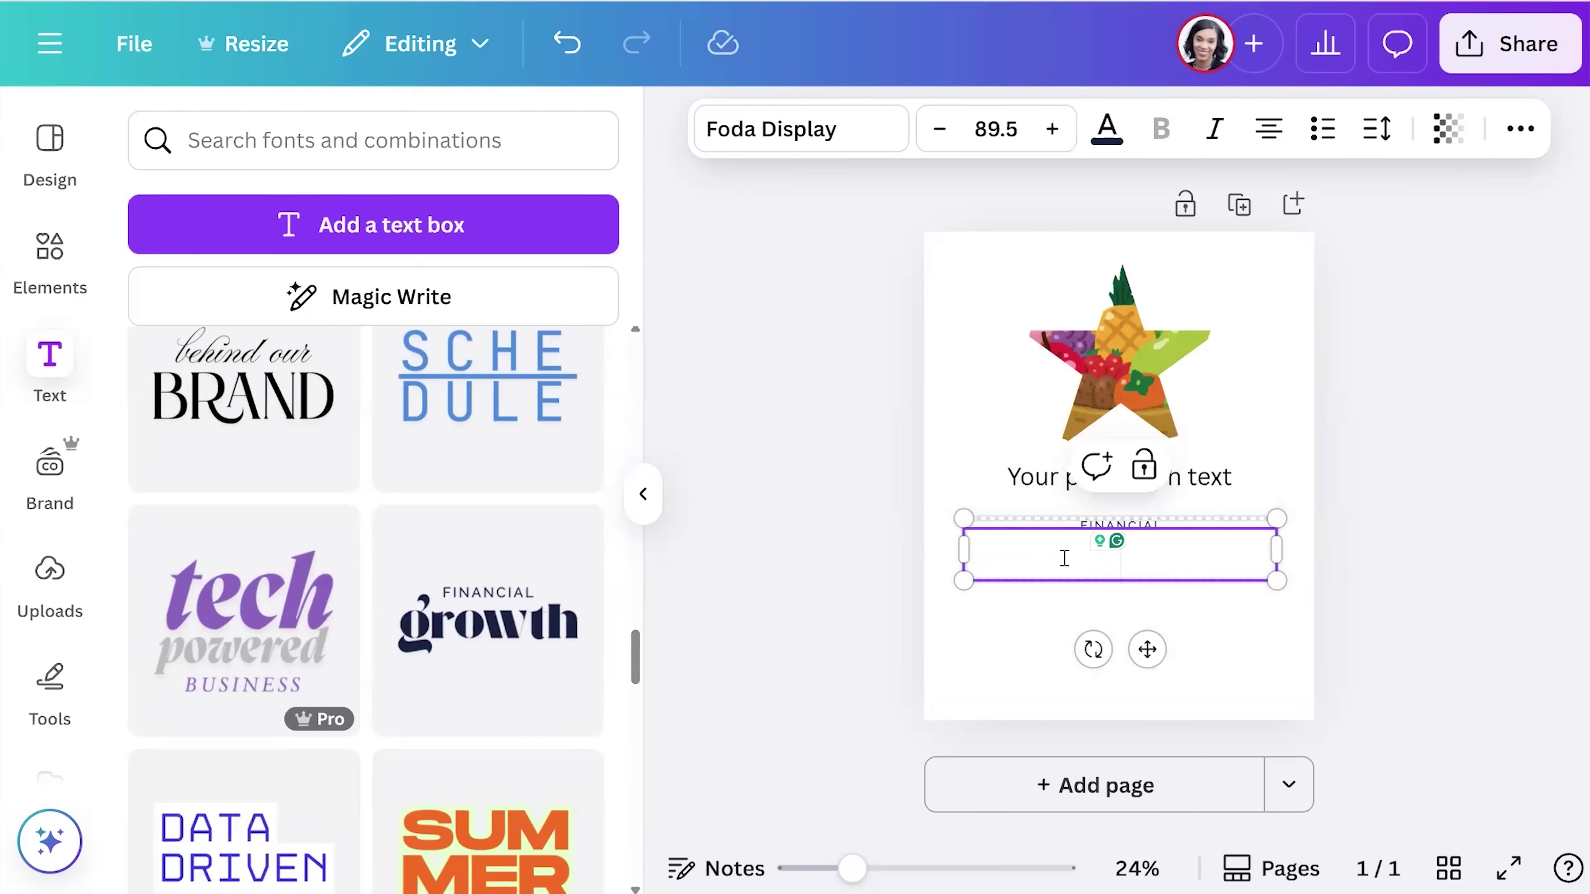
pyautogui.click(812, 553)
pyautogui.click(1145, 535)
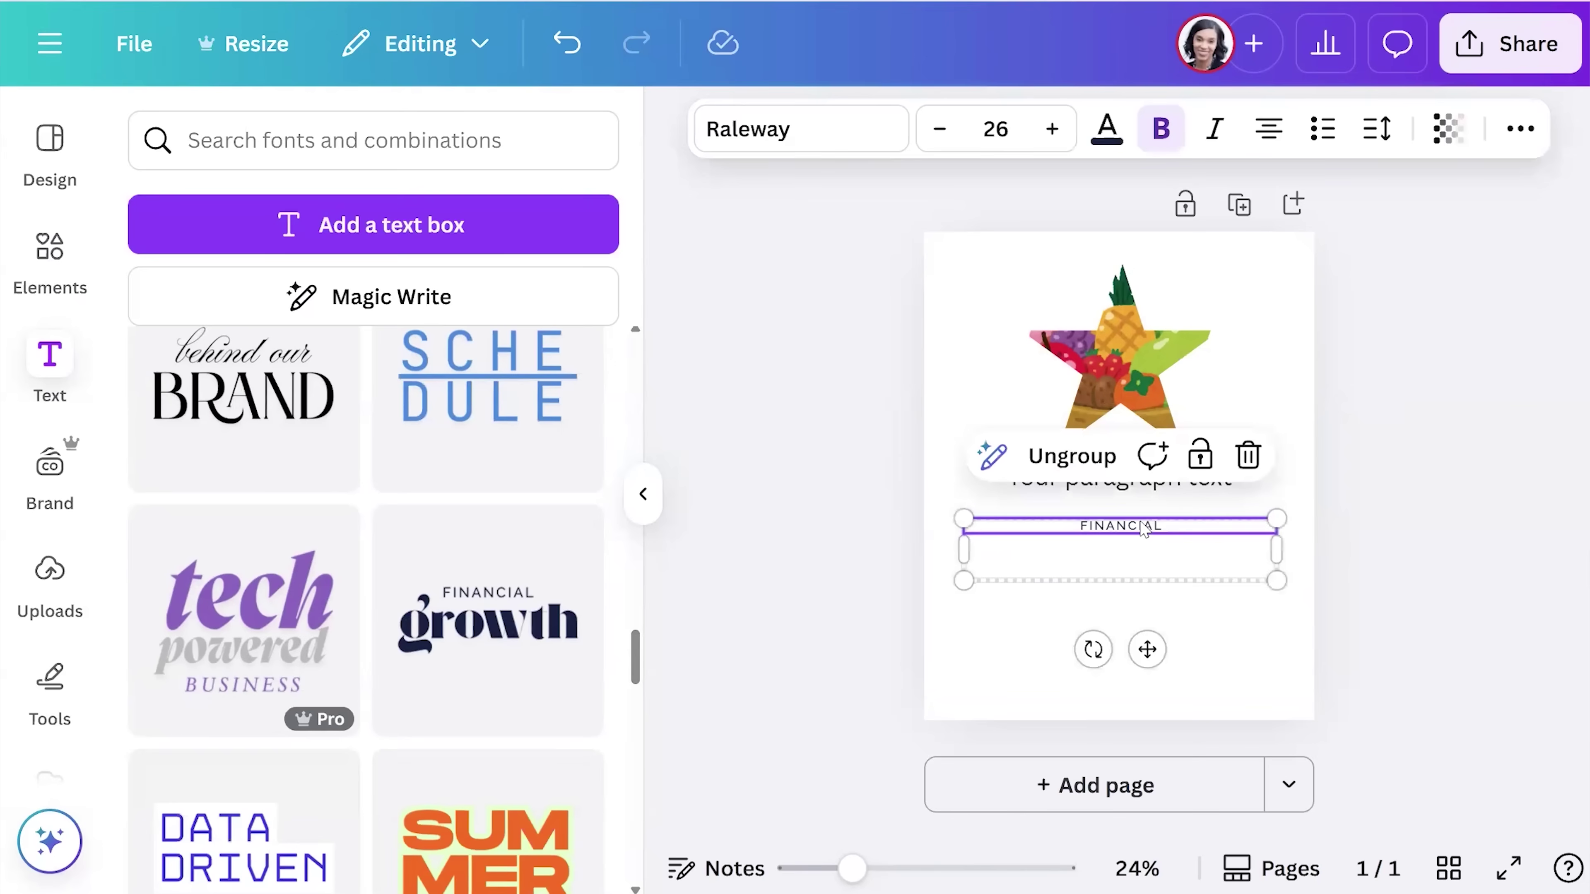
pyautogui.moveTo(1144, 529); pyautogui.dragTo(1137, 454)
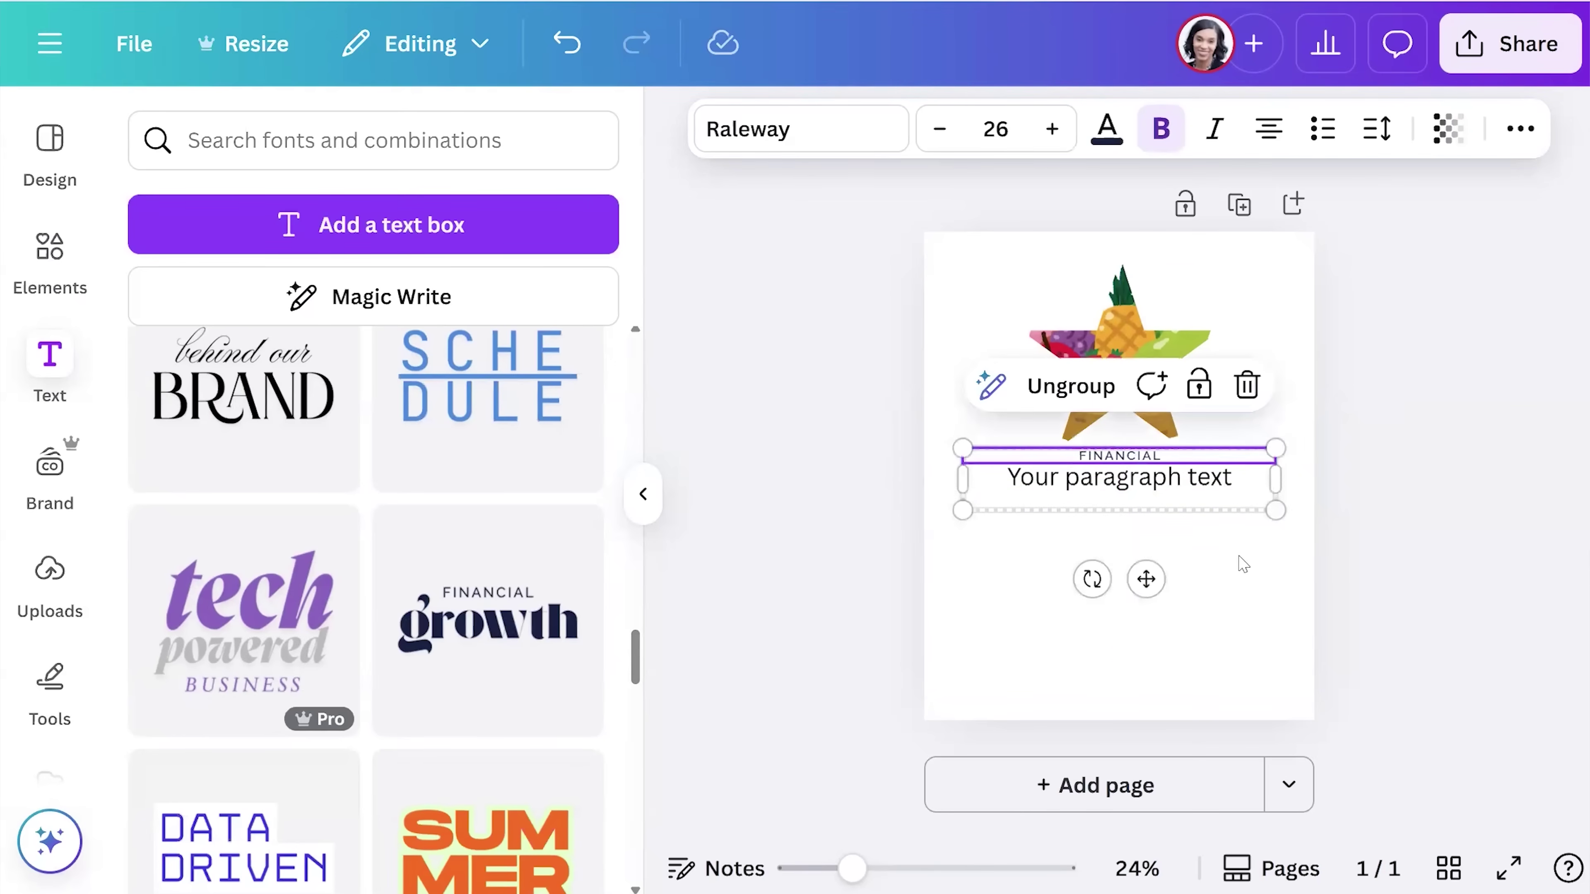
pyautogui.click(1270, 554)
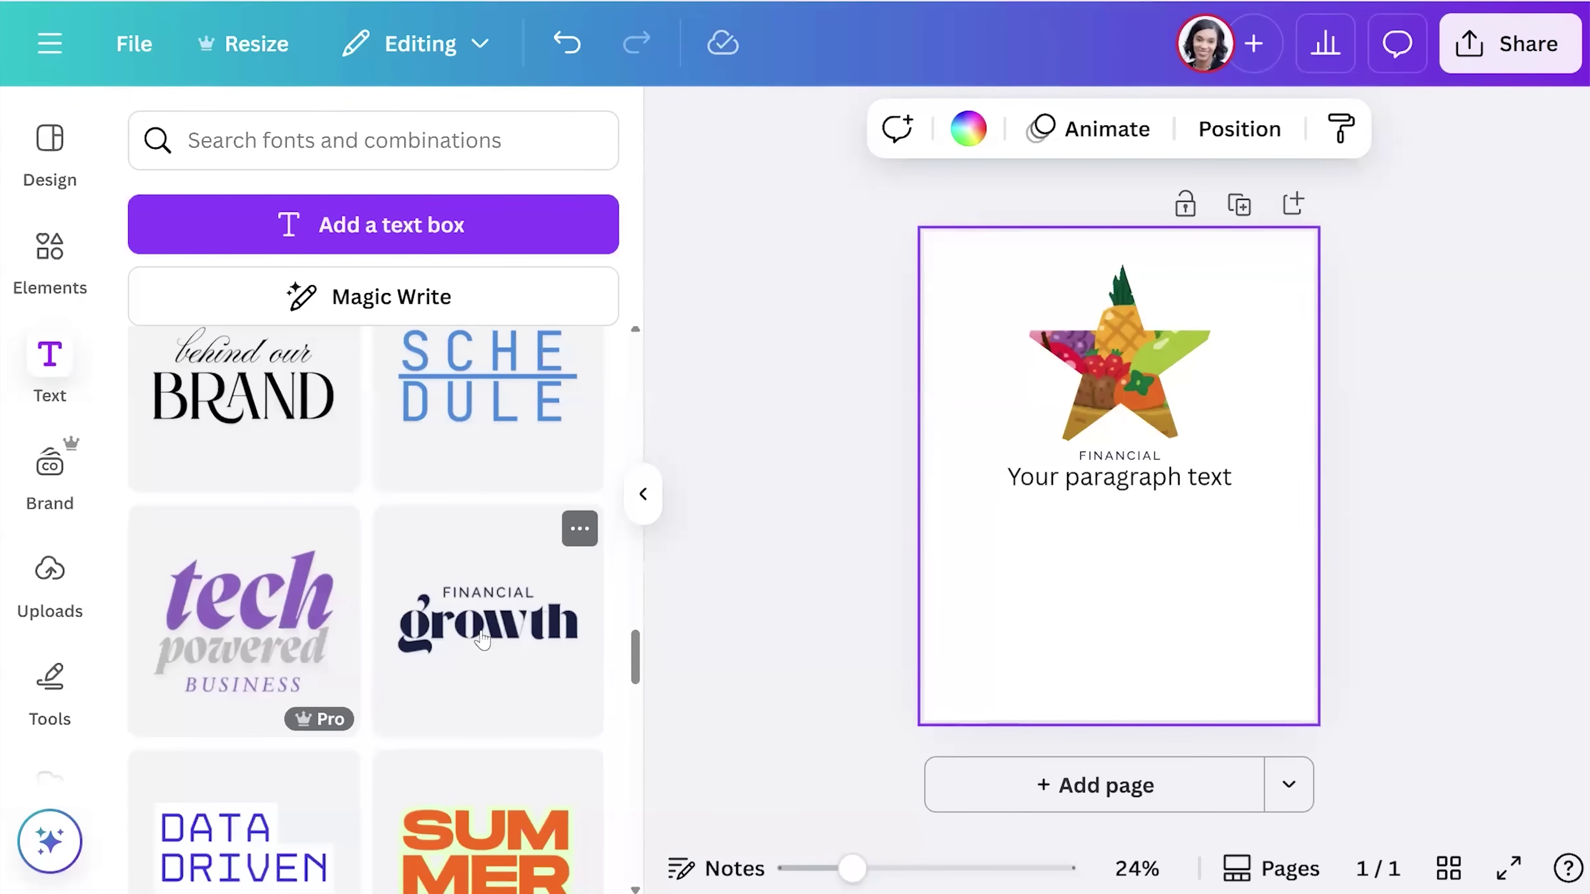
# - Examine the text colour options for "FINANCIAL", including the custom colour picker, the Brand Kit palettes and the photo colours
pyautogui.moveTo(633, 676); pyautogui.dragTo(612, 727)
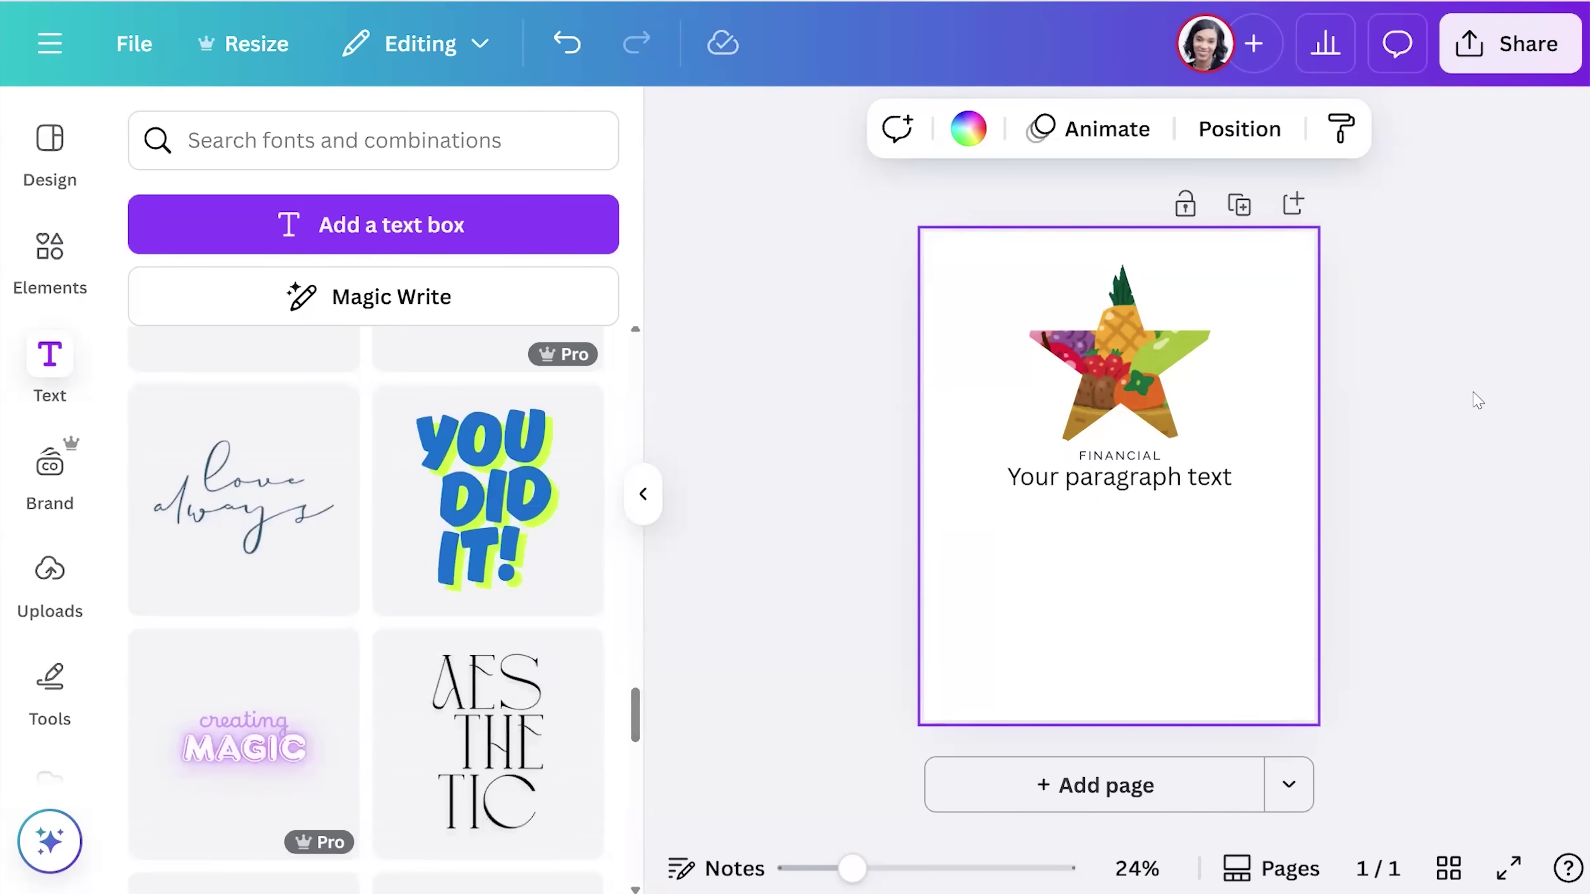
pyautogui.click(1133, 461)
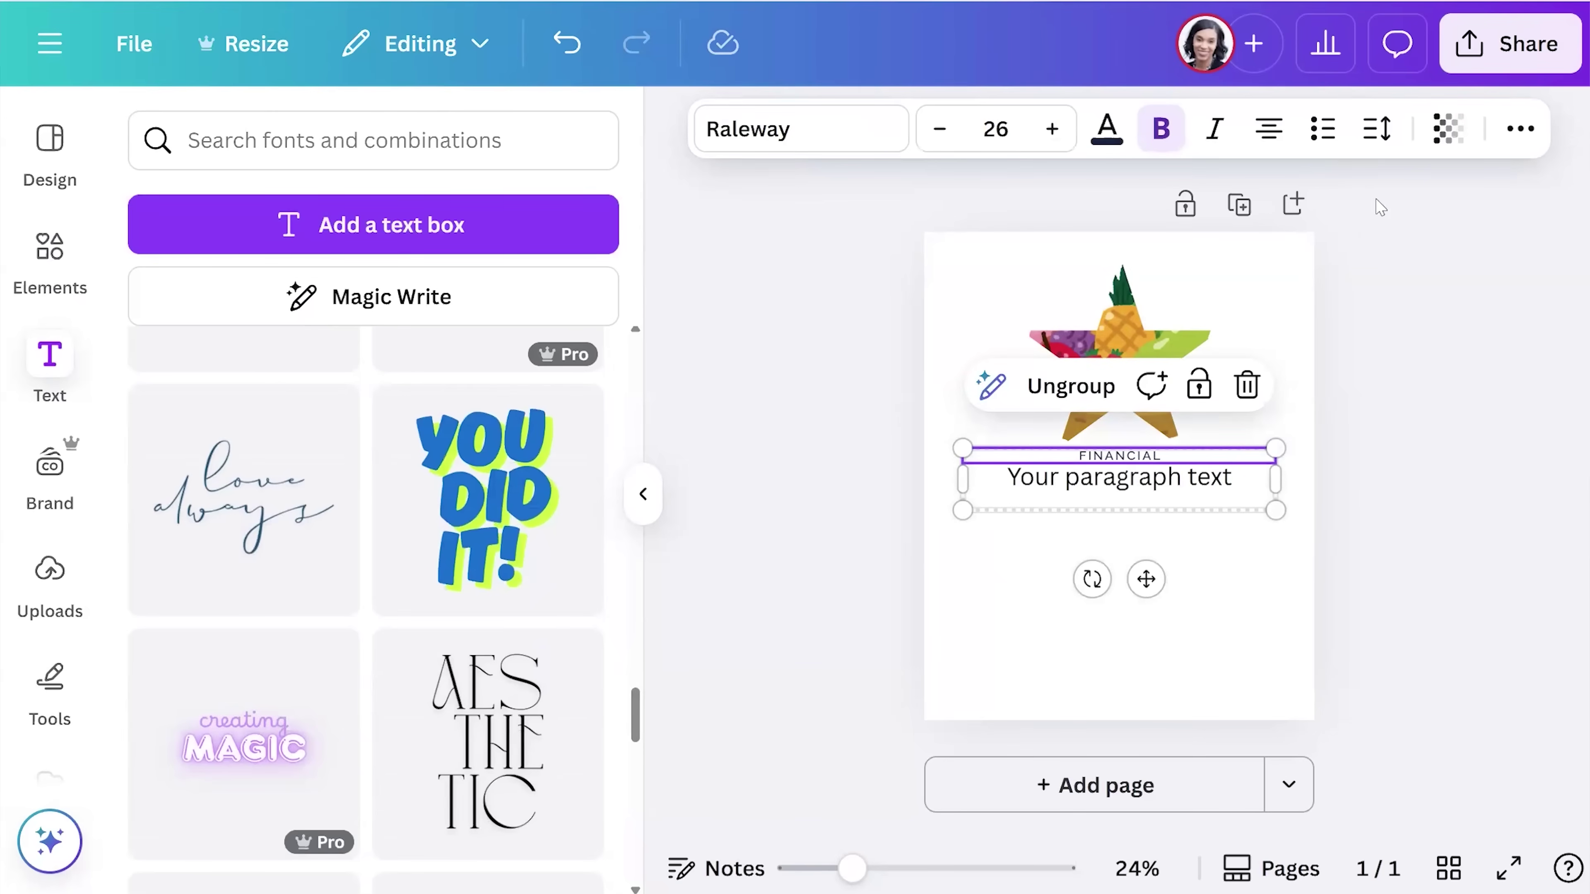
pyautogui.click(1106, 135)
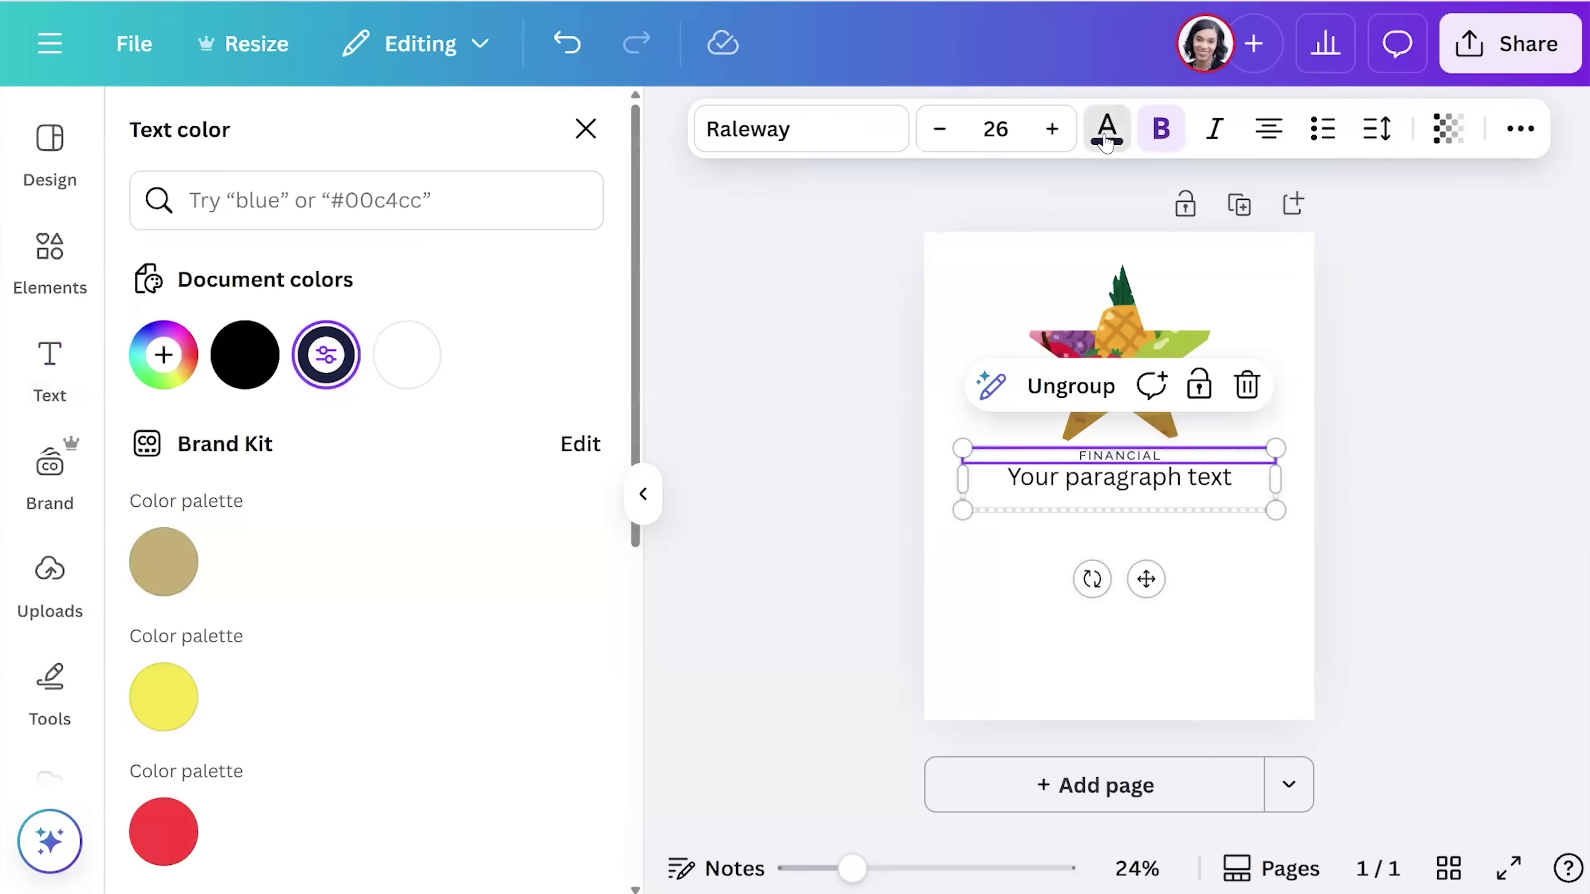
pyautogui.click(166, 354)
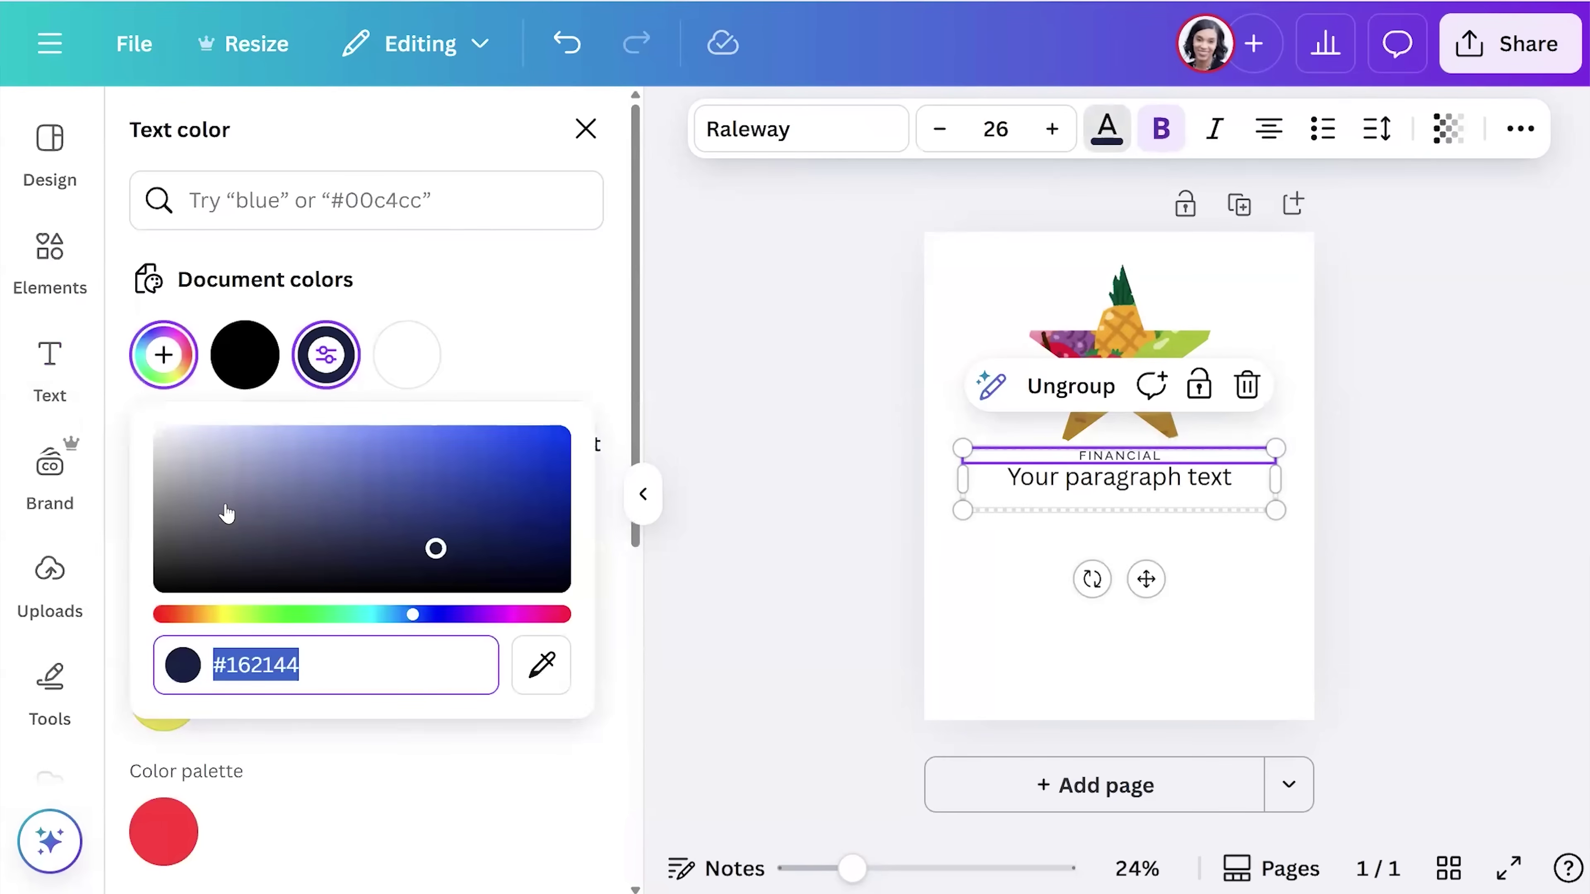
pyautogui.click(565, 330)
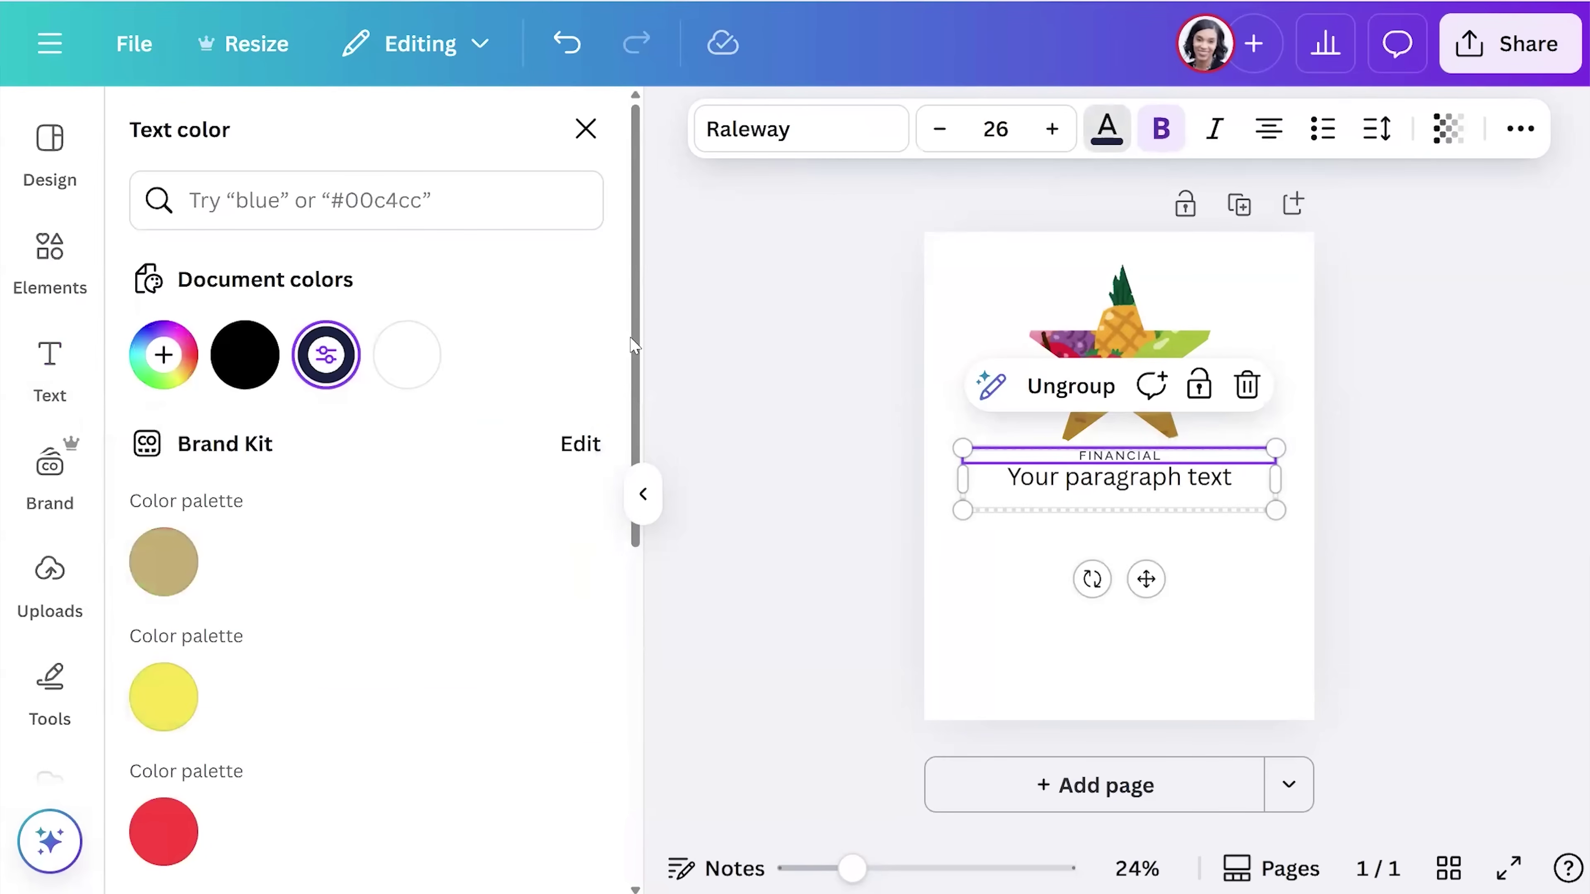
pyautogui.scroll(-1, 319, 419)
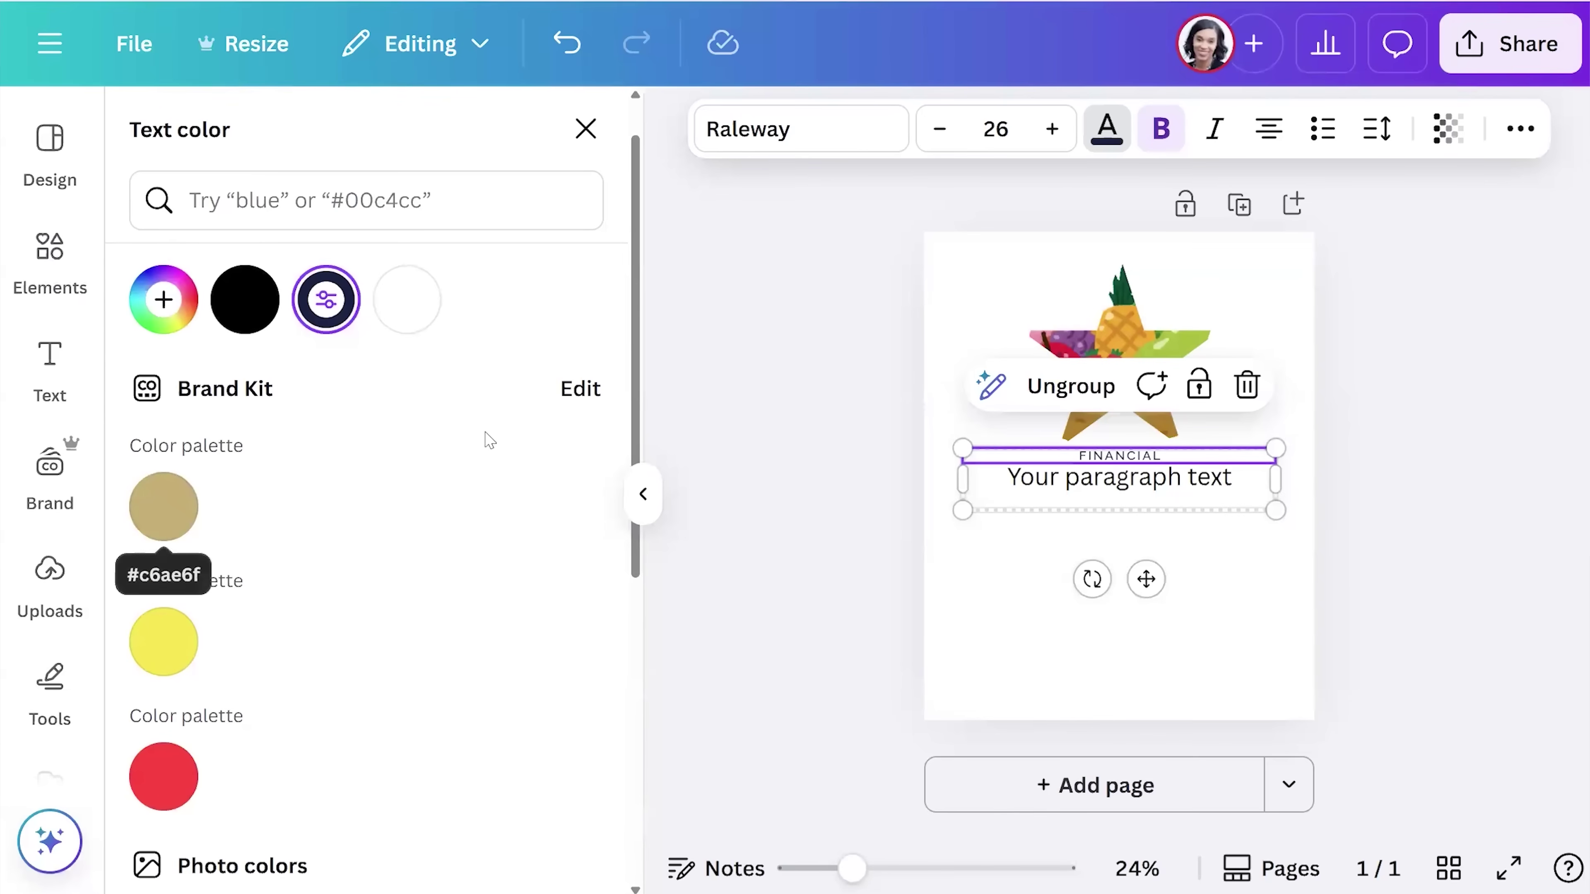
pyautogui.click(581, 389)
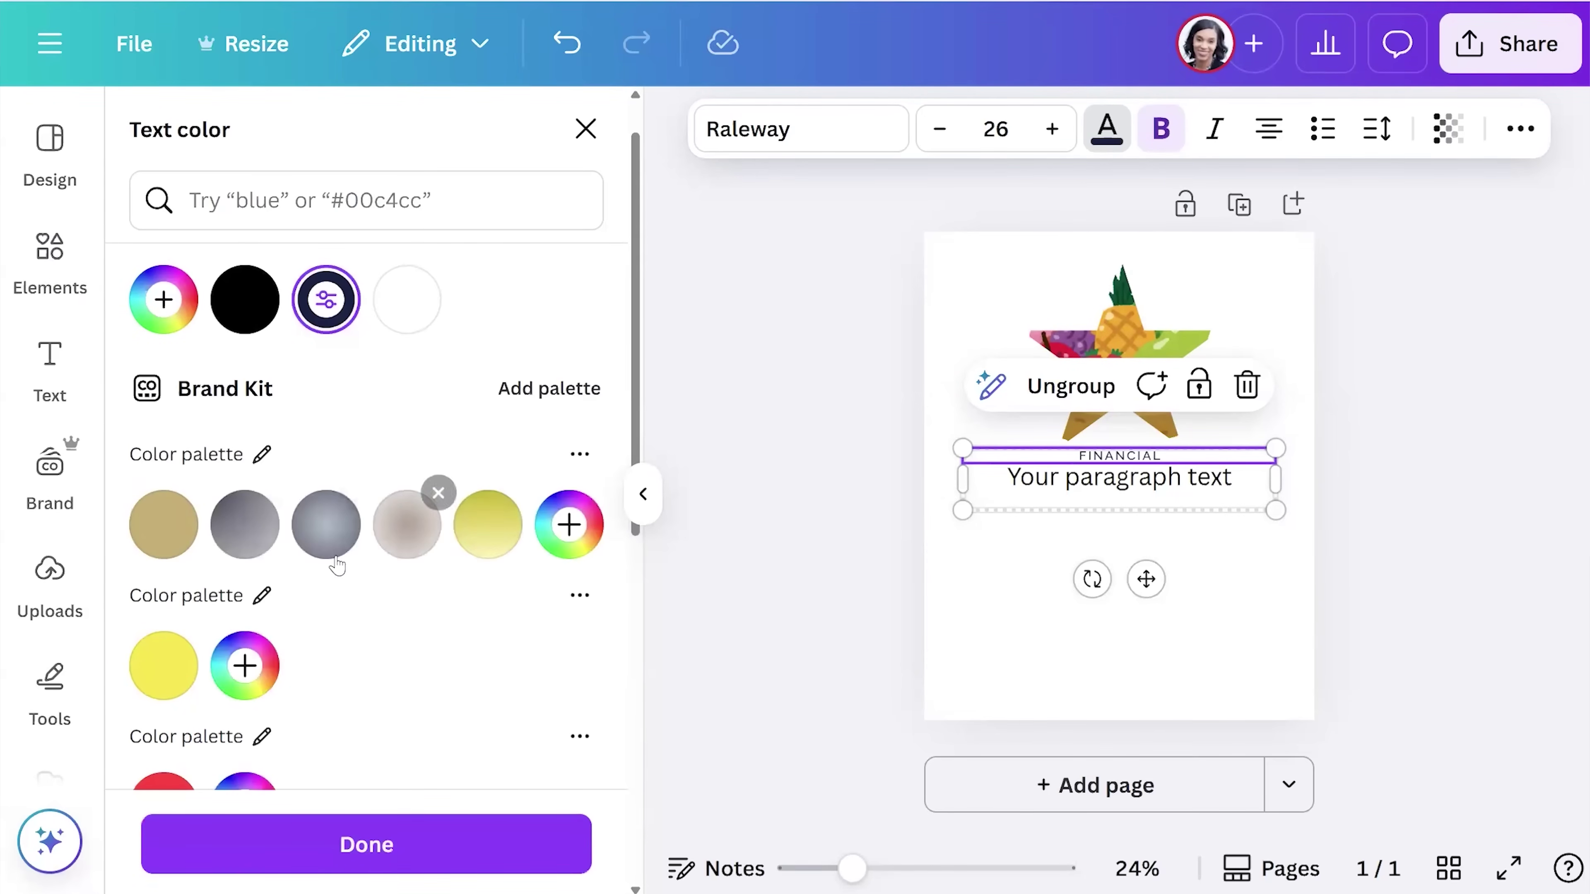
pyautogui.scroll(-3, 337, 567)
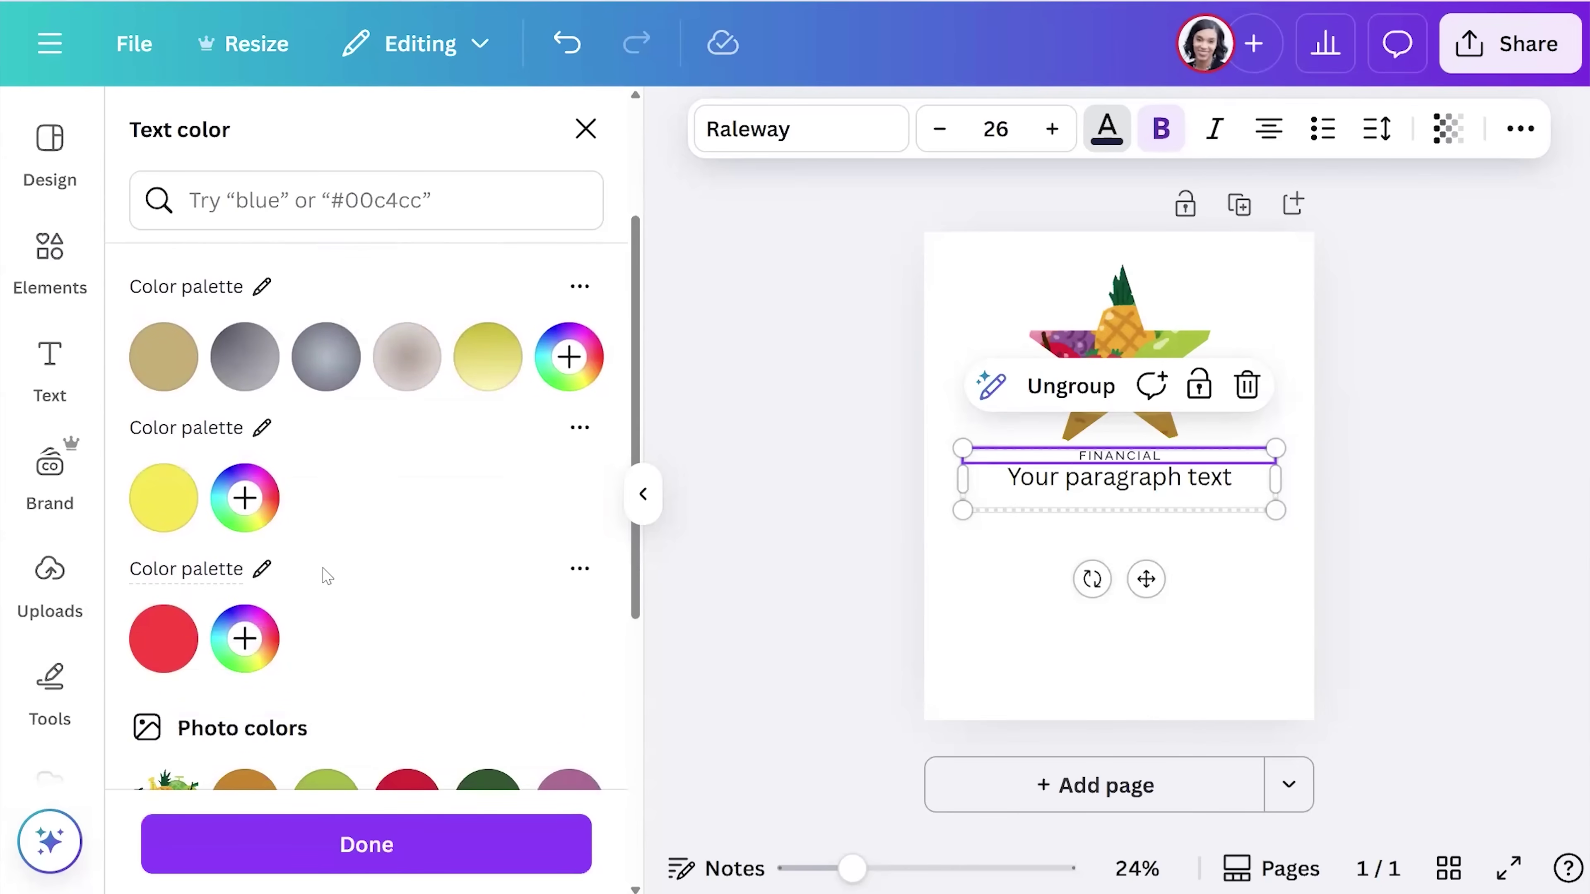
pyautogui.click(363, 846)
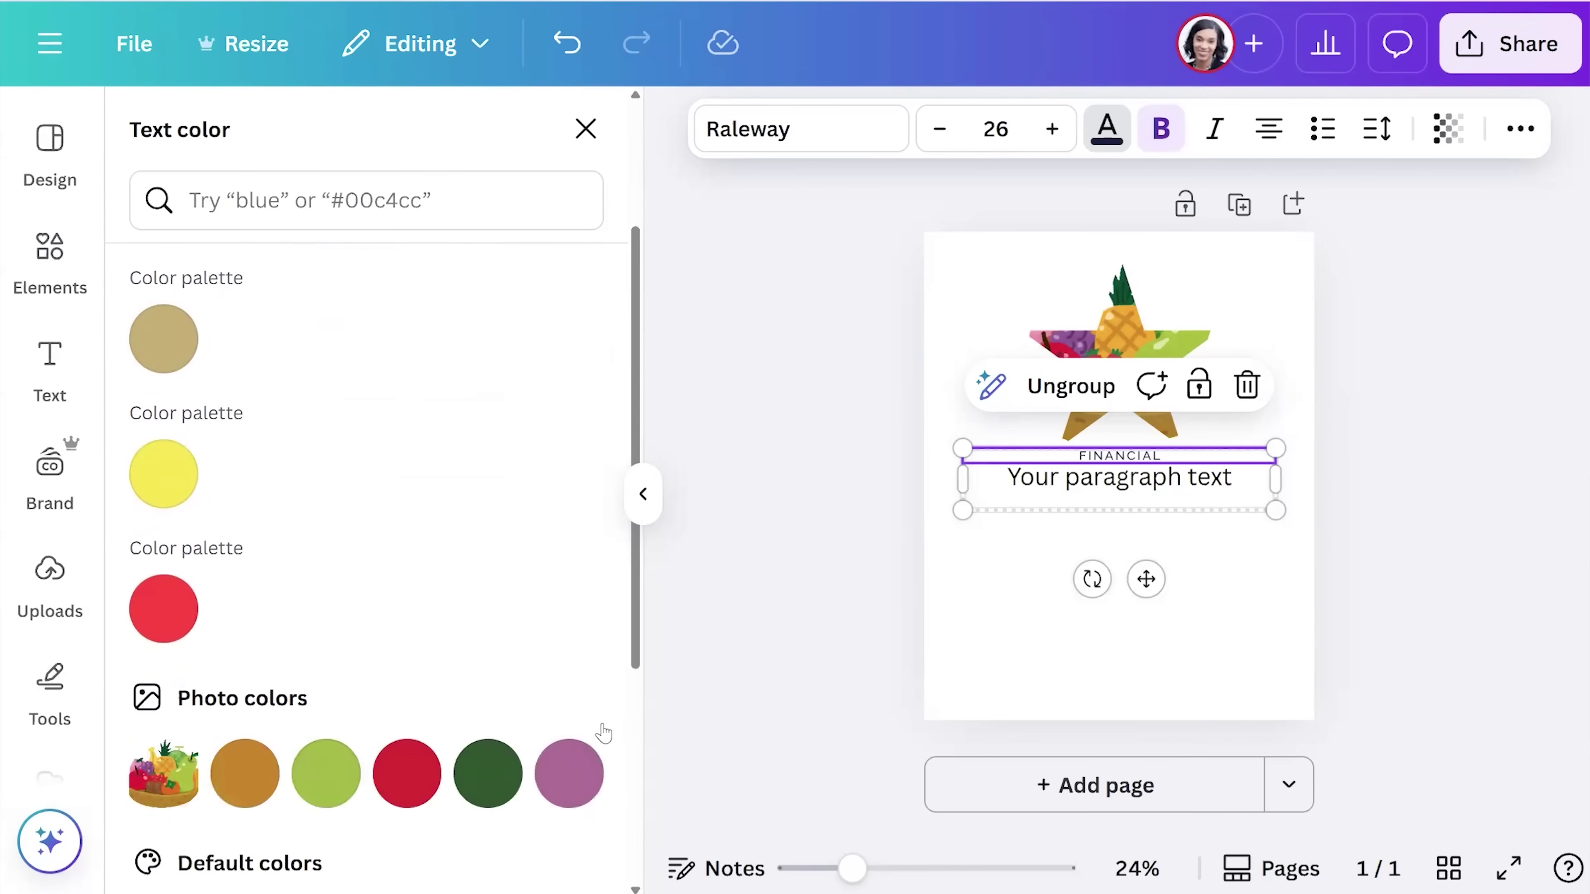
pyautogui.click(1423, 517)
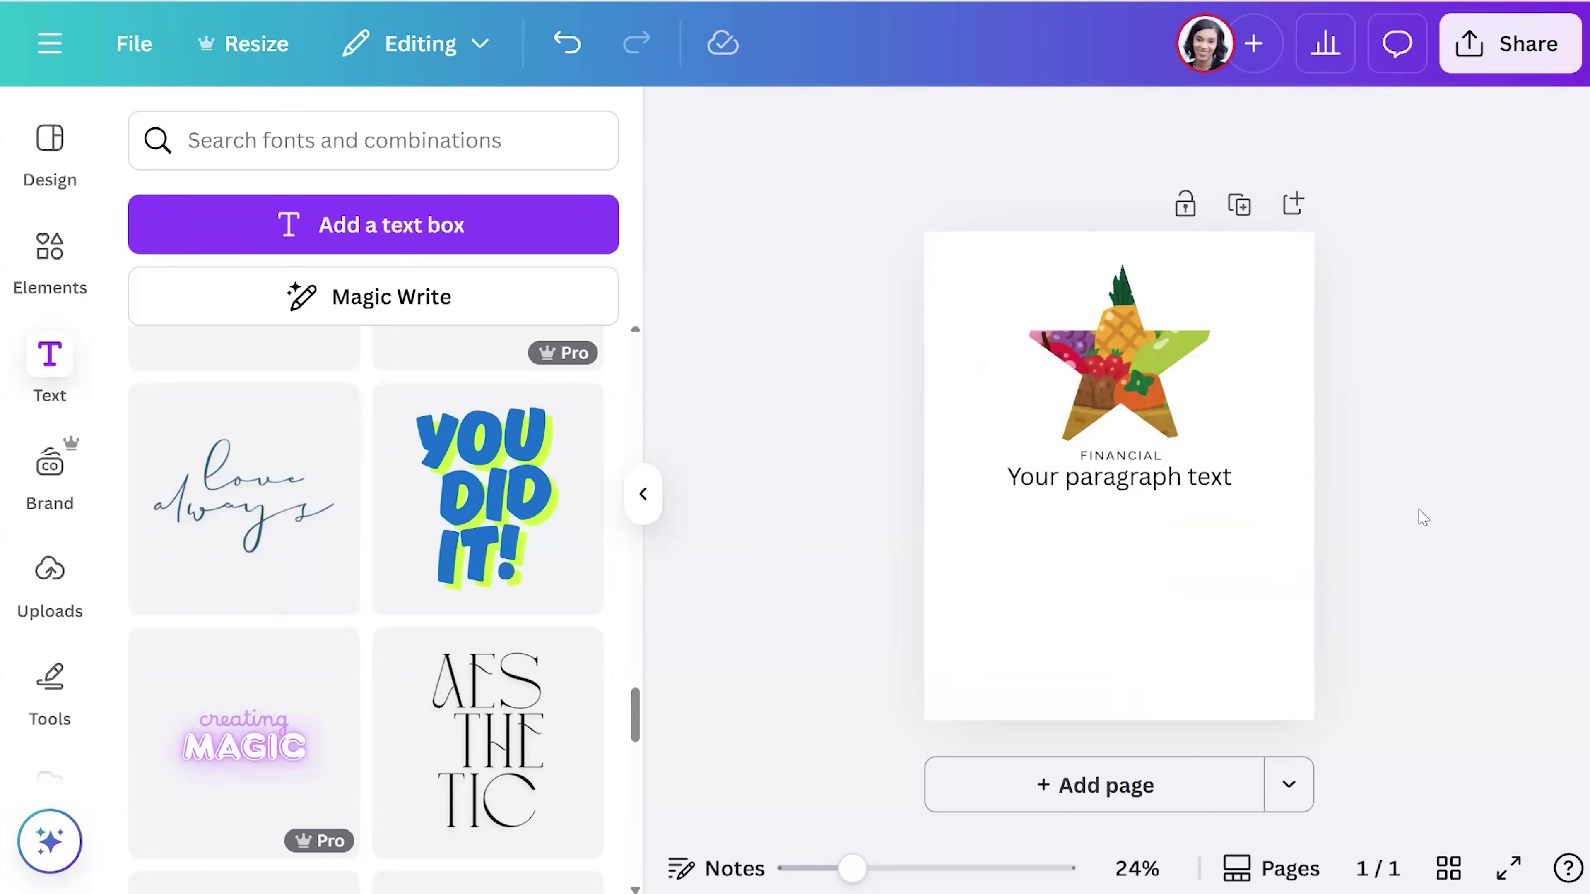
# - Change the font of the whole paragraph text to League Spartan
pyautogui.click(1129, 483)
pyautogui.click(1130, 482)
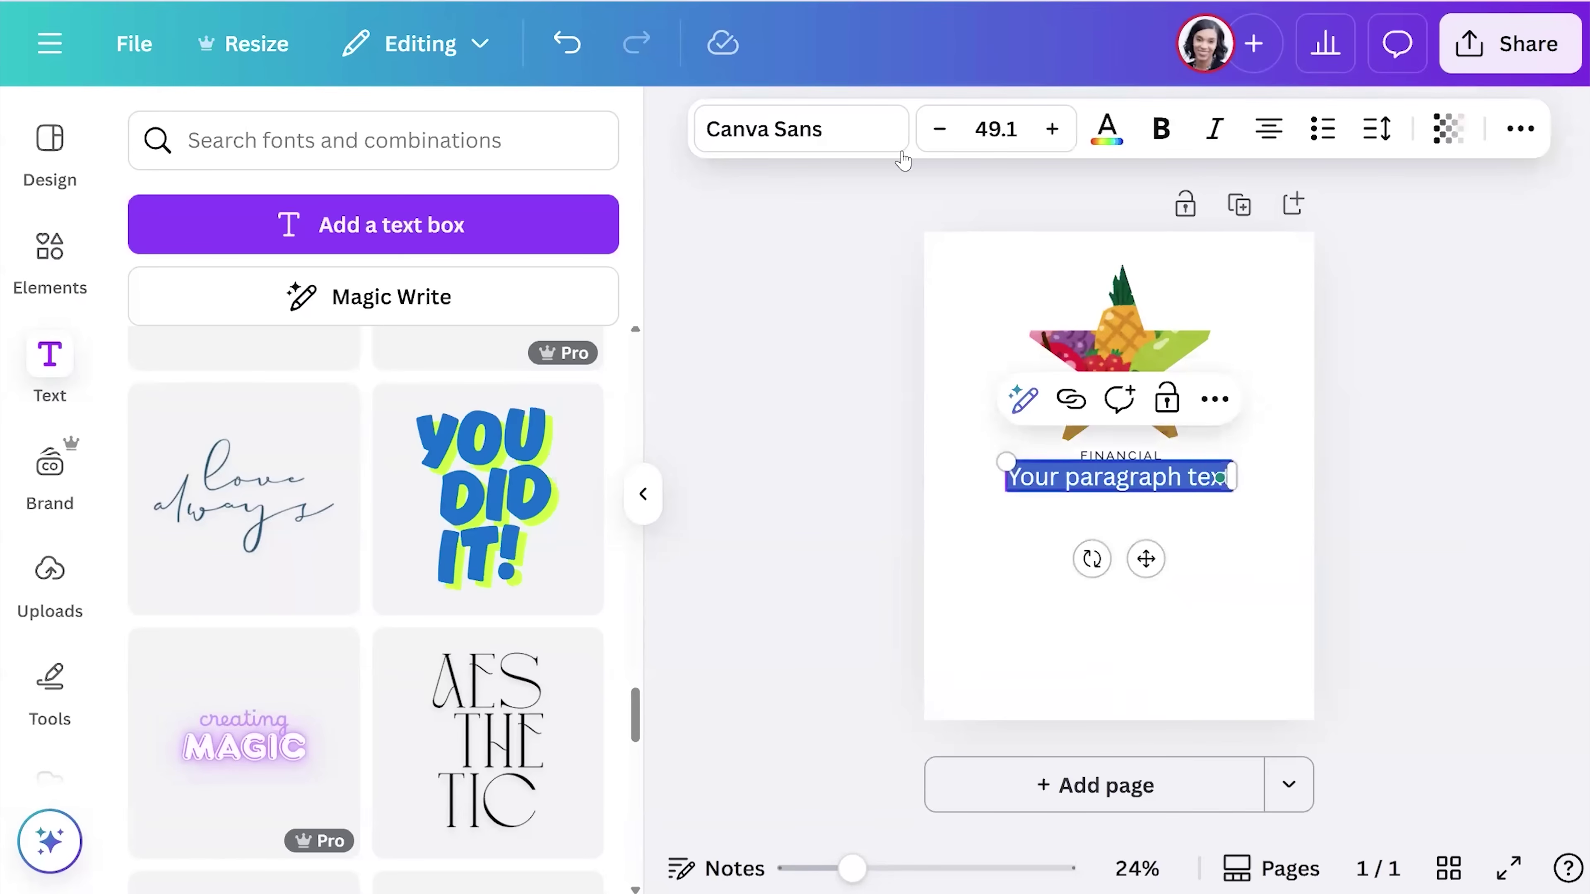
pyautogui.click(871, 133)
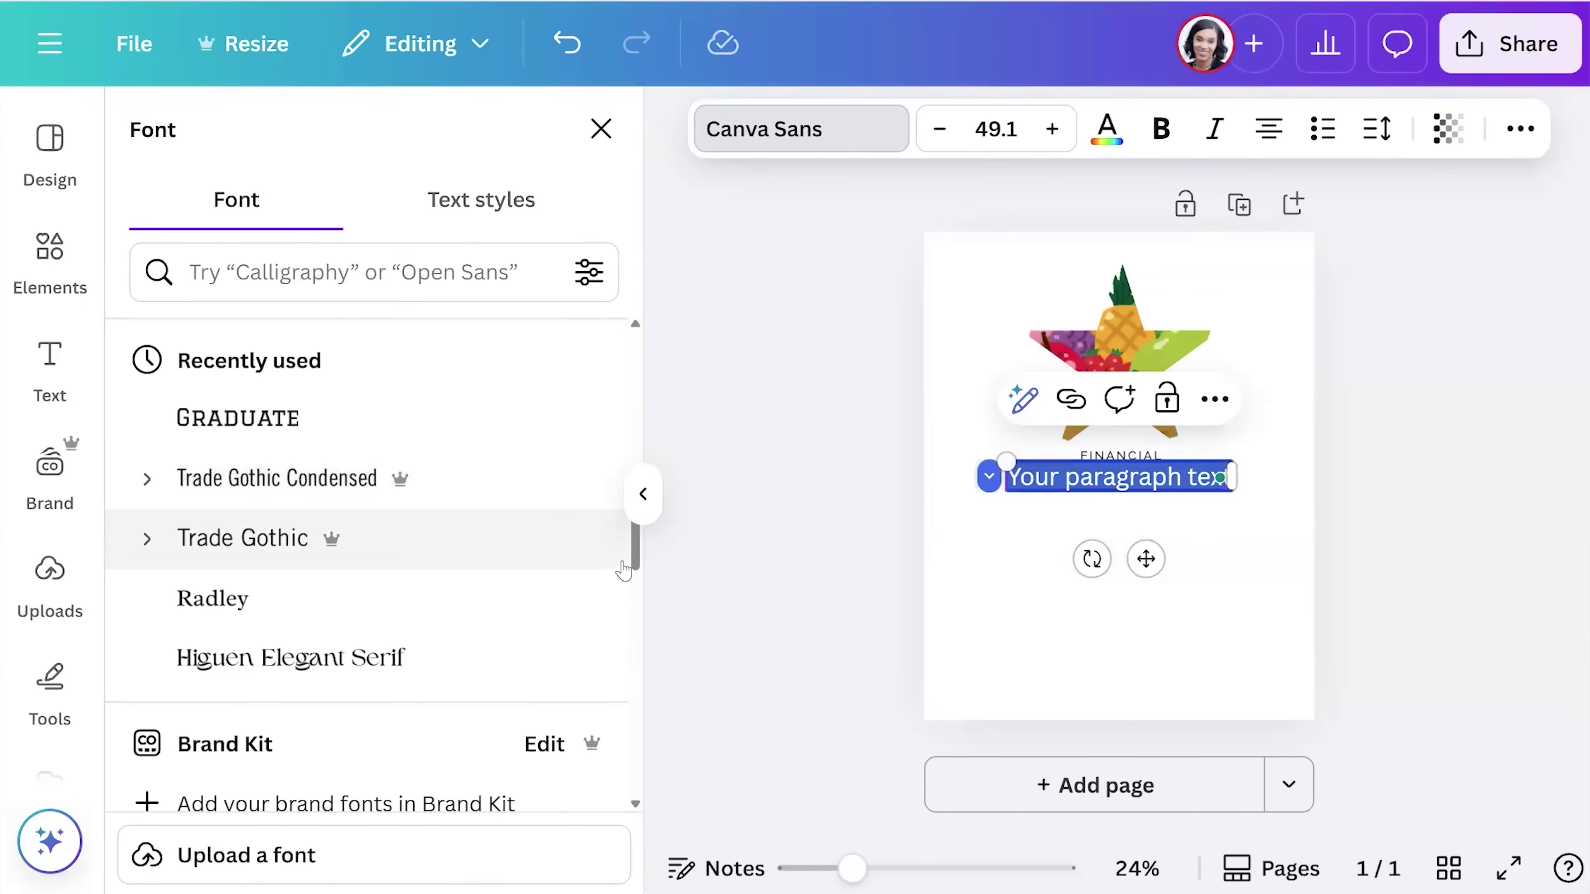
pyautogui.scroll(-10, 629, 626)
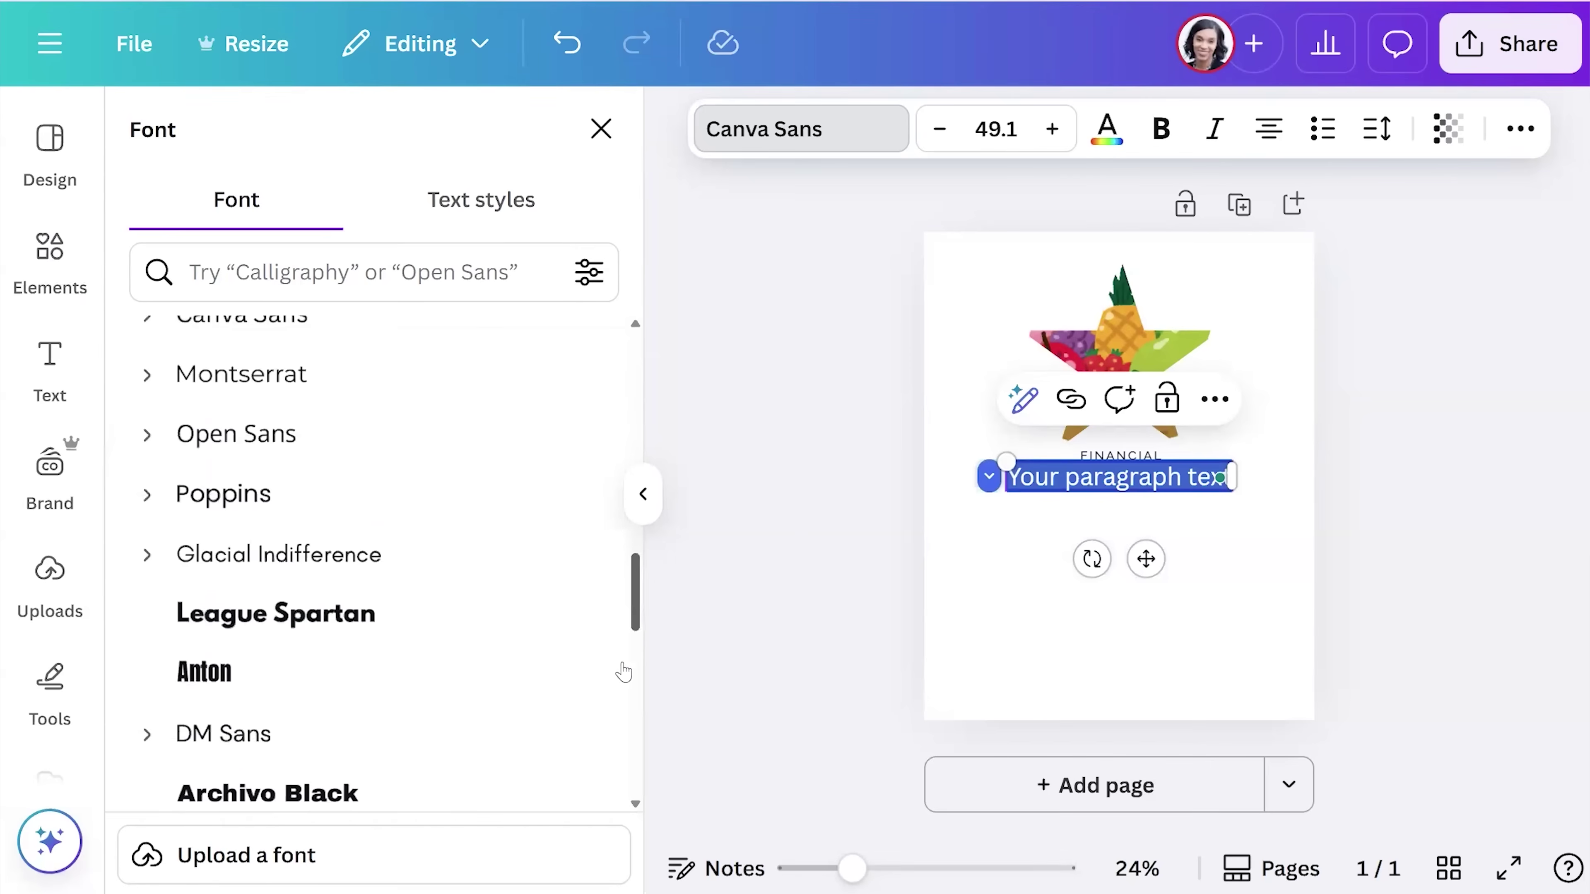
pyautogui.scroll(-1, 632, 671)
pyautogui.click(471, 605)
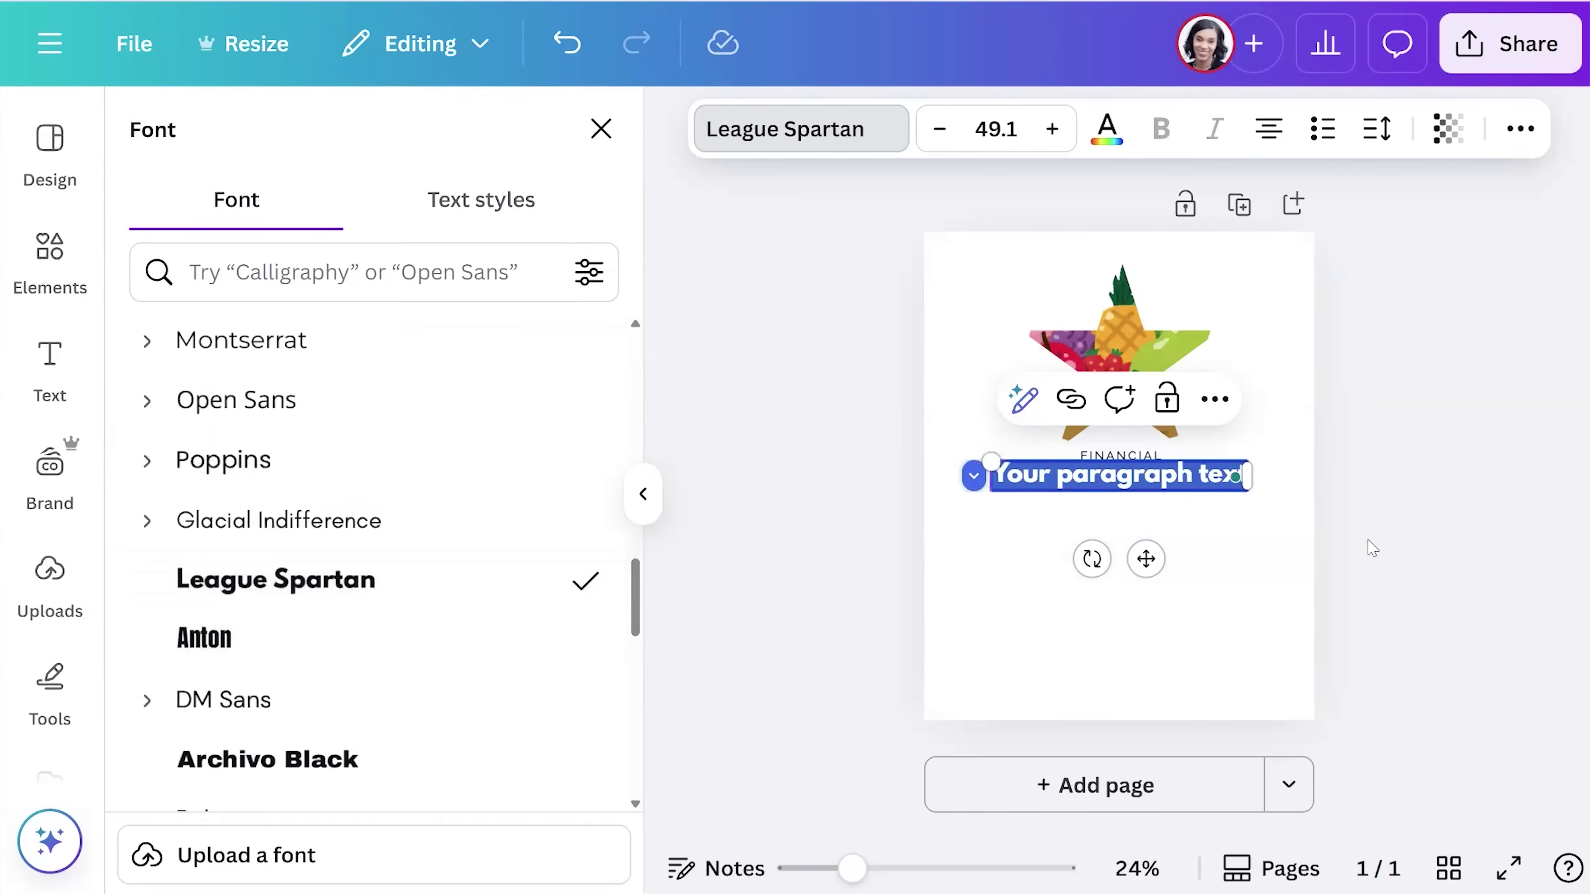
pyautogui.press('Escape')
pyautogui.click(839, 521)
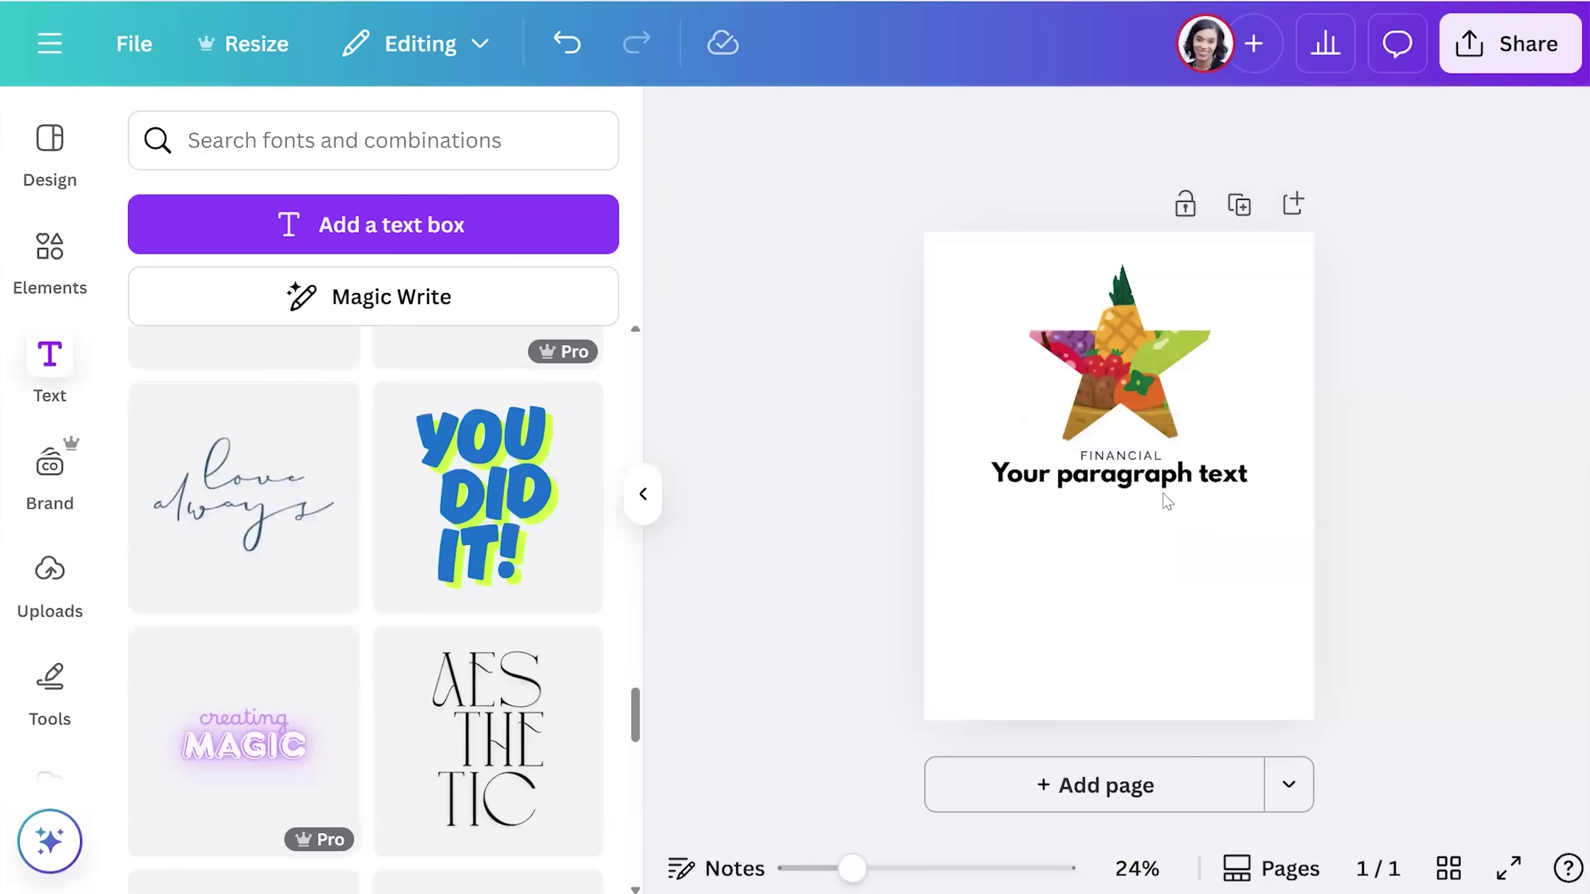
# - Enlarge the paragraph text to about size 60 and centre it just below "FINANCIAL"
pyautogui.click(1152, 489)
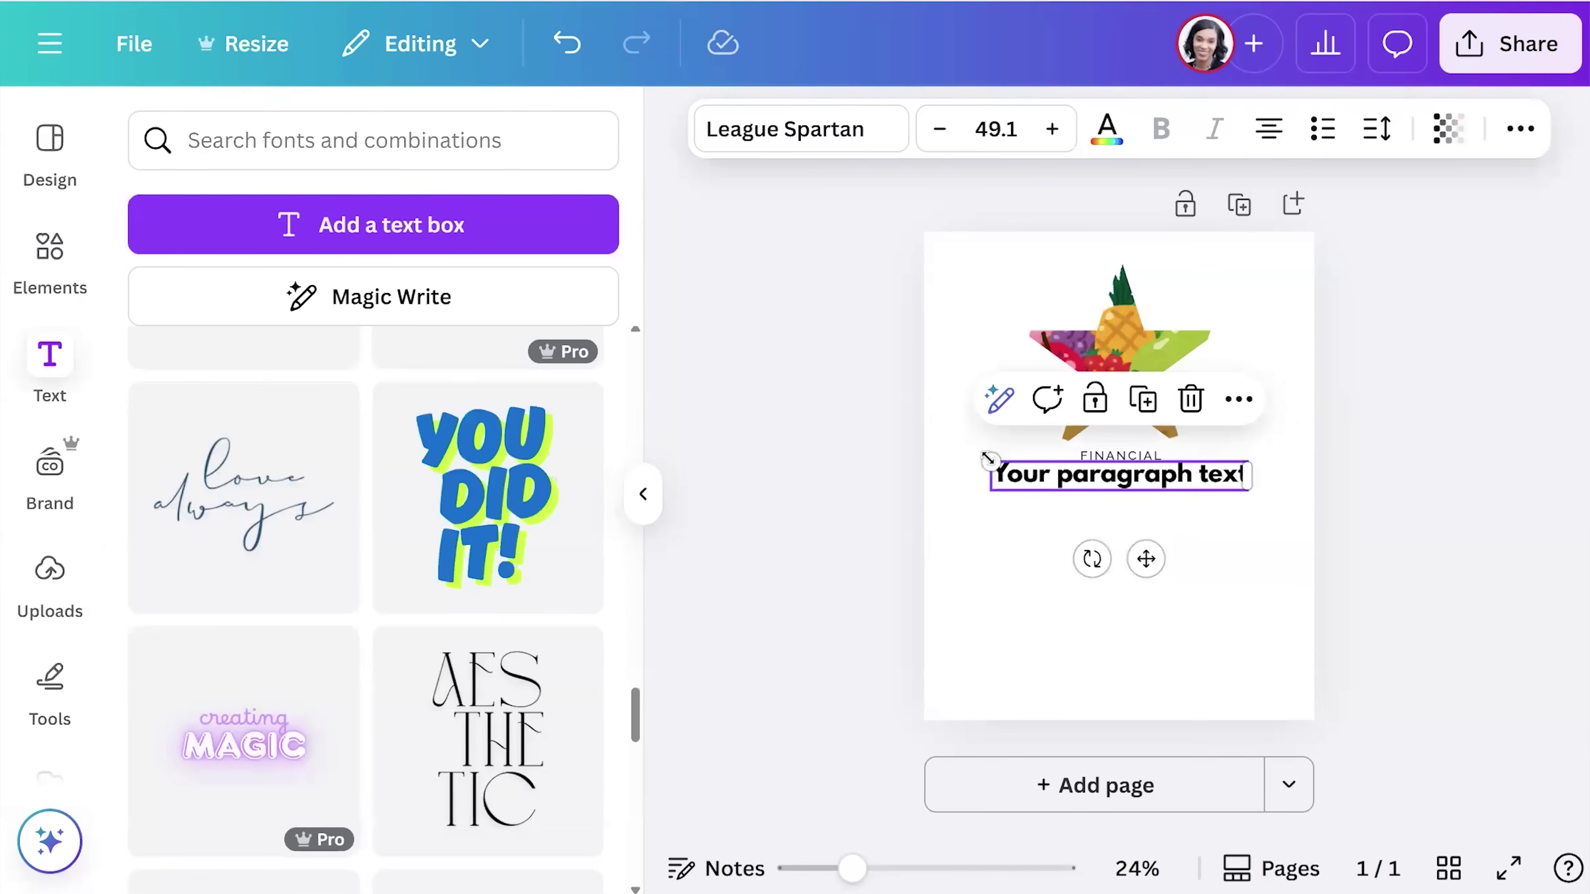
pyautogui.moveTo(987, 459); pyautogui.dragTo(941, 441)
pyautogui.click(827, 450)
pyautogui.moveTo(1054, 485); pyautogui.dragTo(1141, 488)
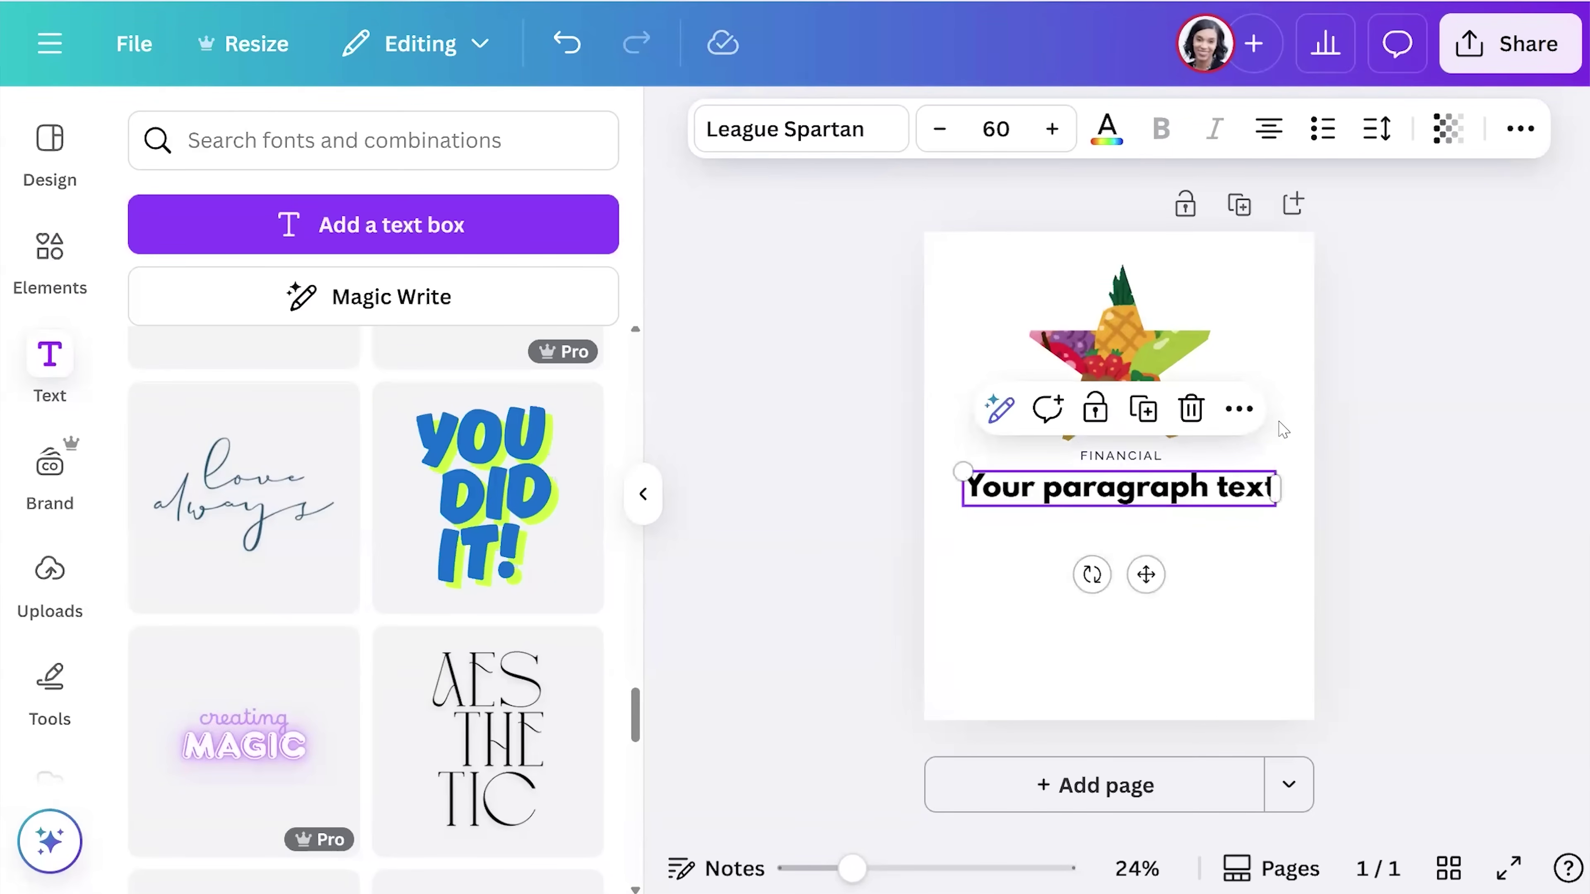
# - Apply the Shadow text effect to the paragraph text and increase the shadow's offset slightly
pyautogui.click(1527, 132)
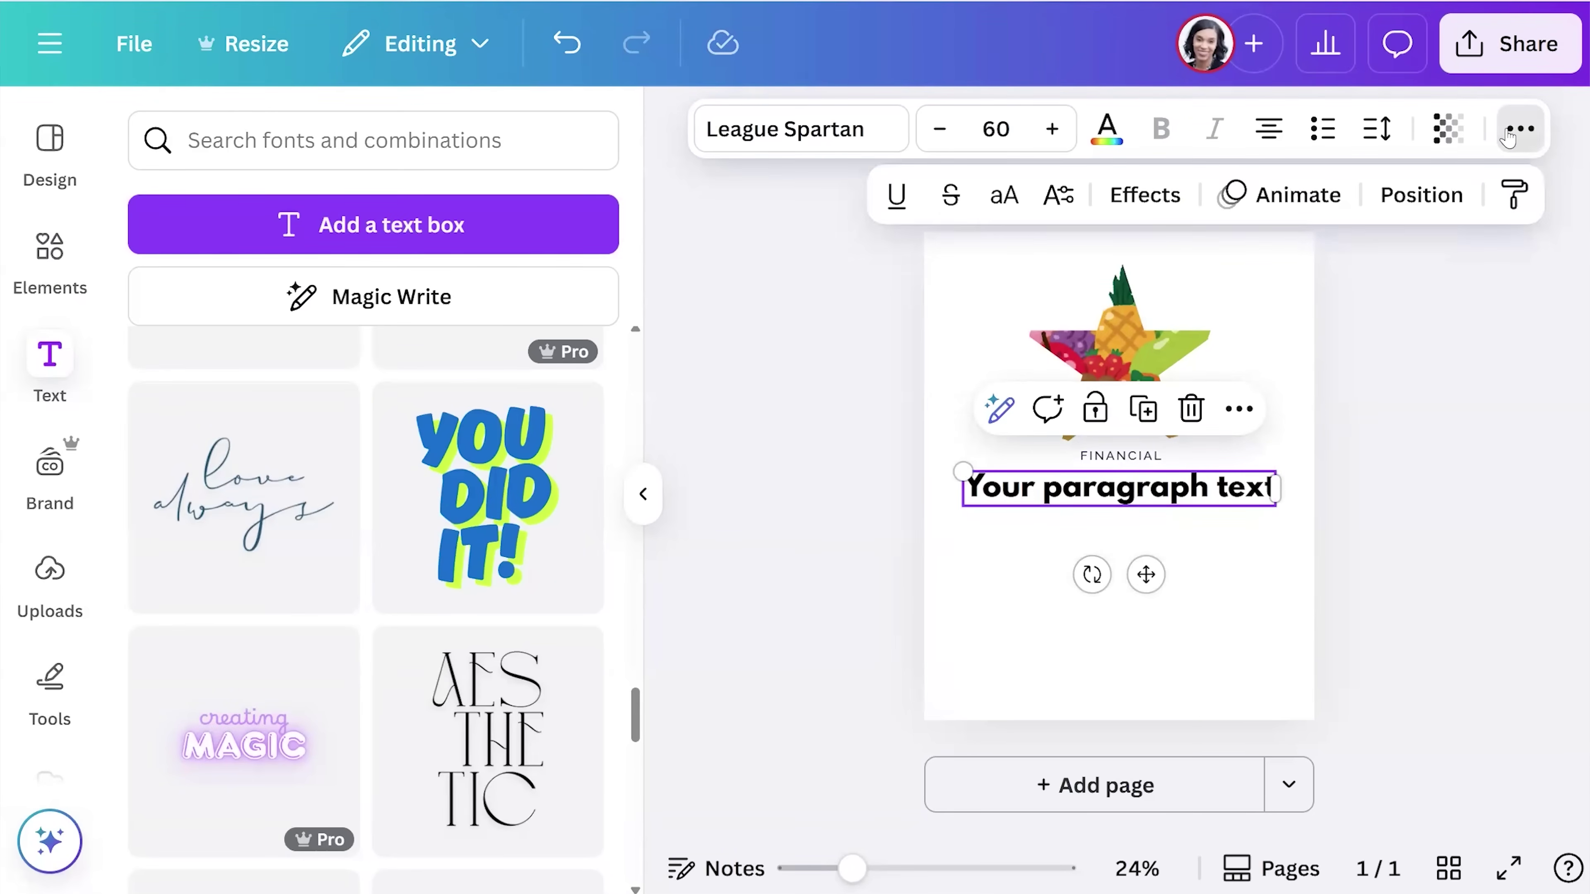
pyautogui.click(1153, 195)
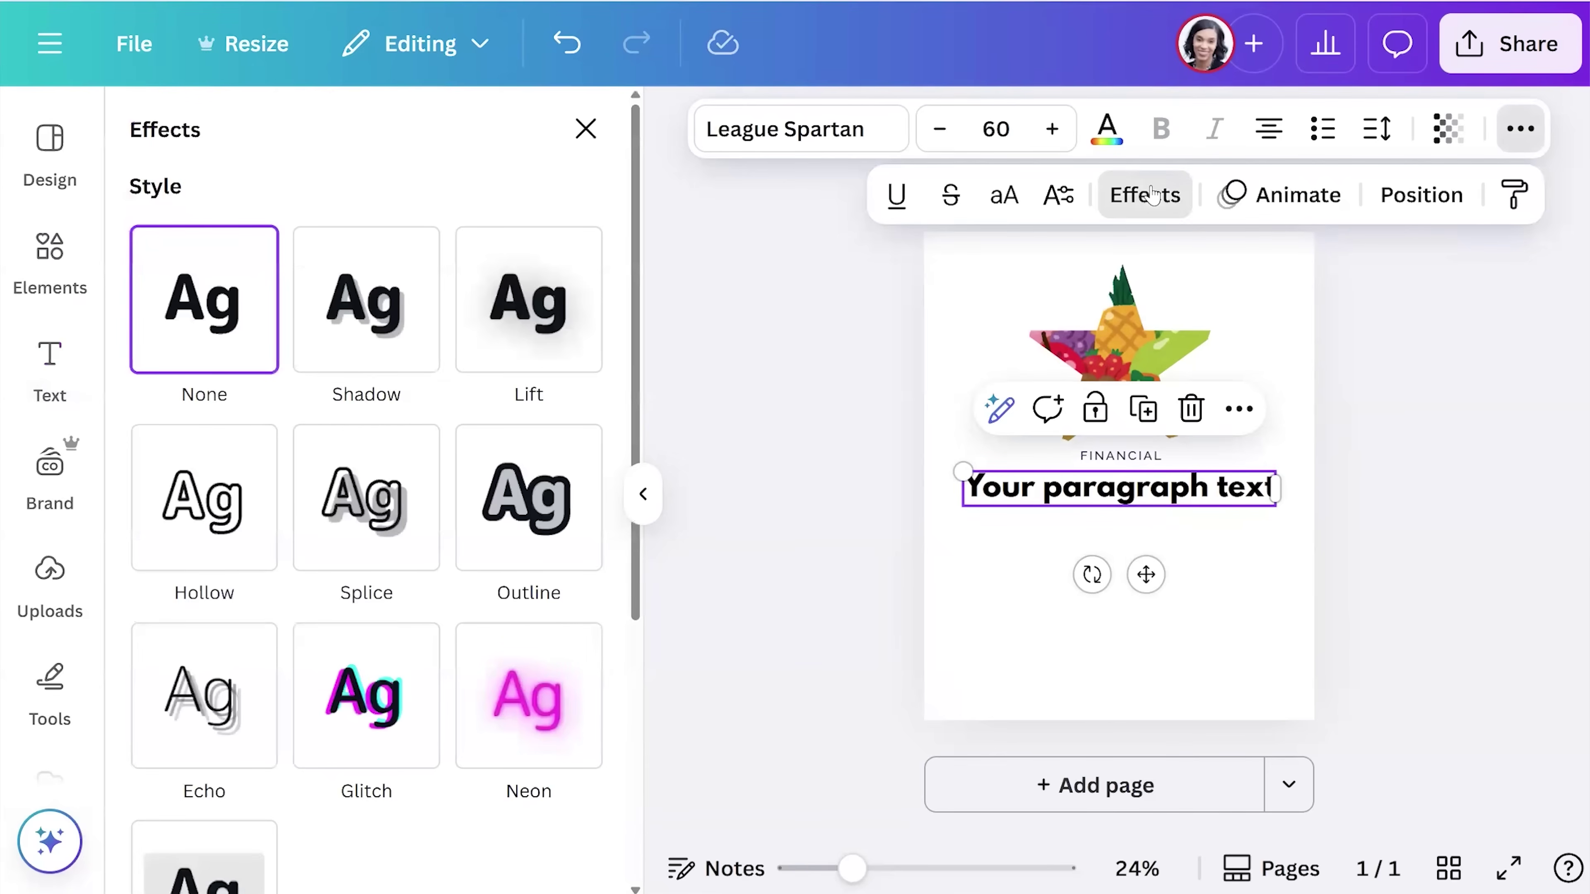
pyautogui.click(536, 301)
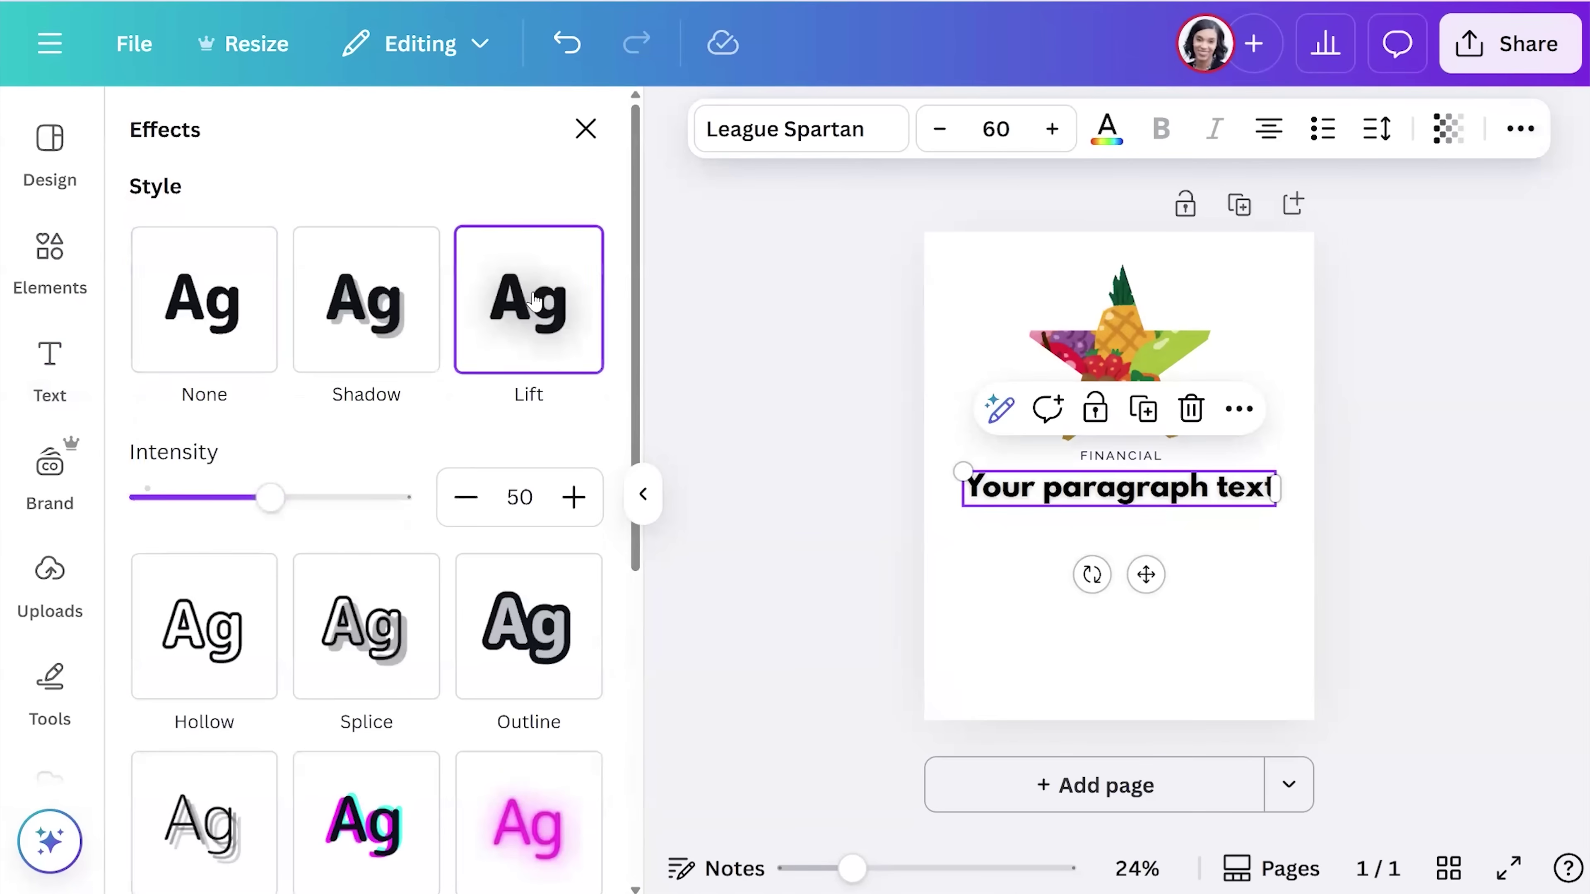
pyautogui.click(394, 321)
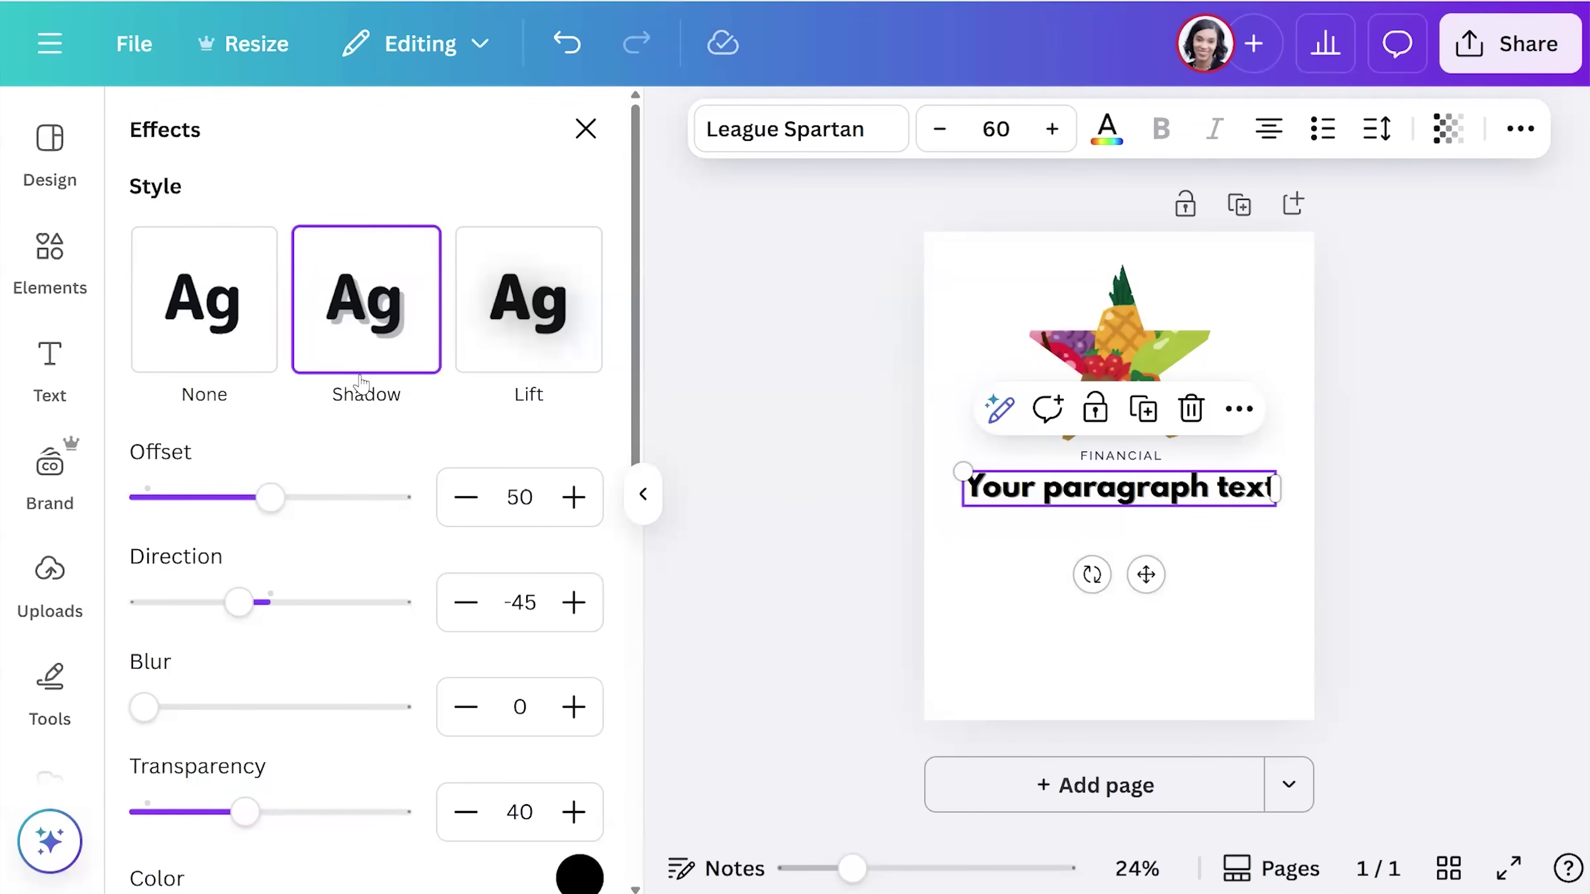
pyautogui.moveTo(275, 508)
pyautogui.mouseDown()
pyautogui.moveTo(416, 510)
pyautogui.moveTo(131, 510)
pyautogui.moveTo(294, 510)
pyautogui.mouseUp()
pyautogui.click(1380, 425)
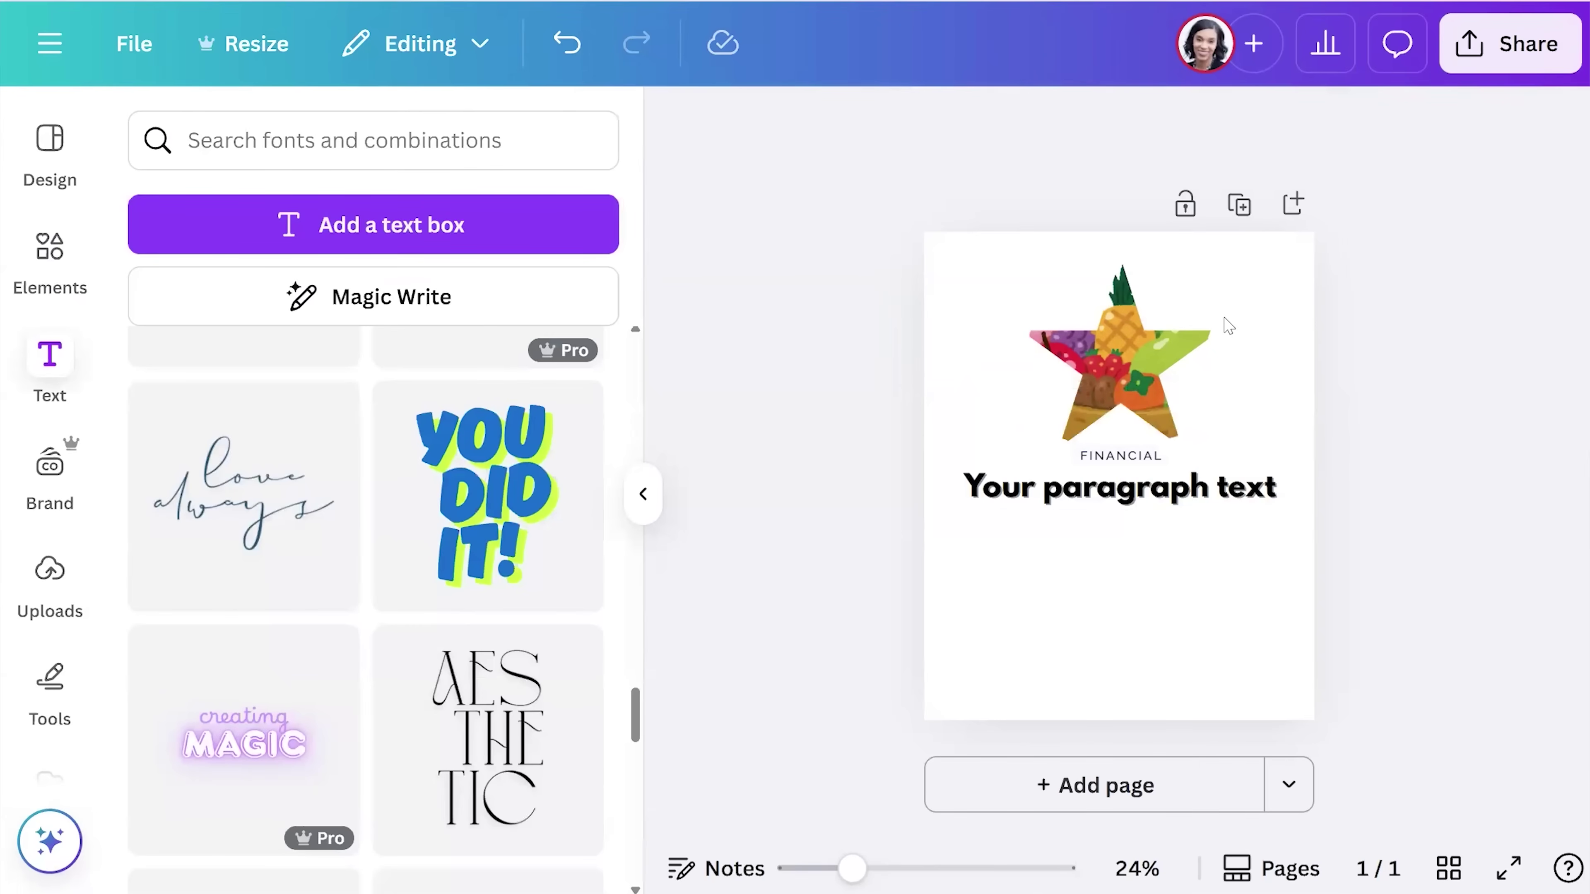
# - Set the page background to a custom solid light pink, #EFE2E7
pyautogui.click(1007, 280)
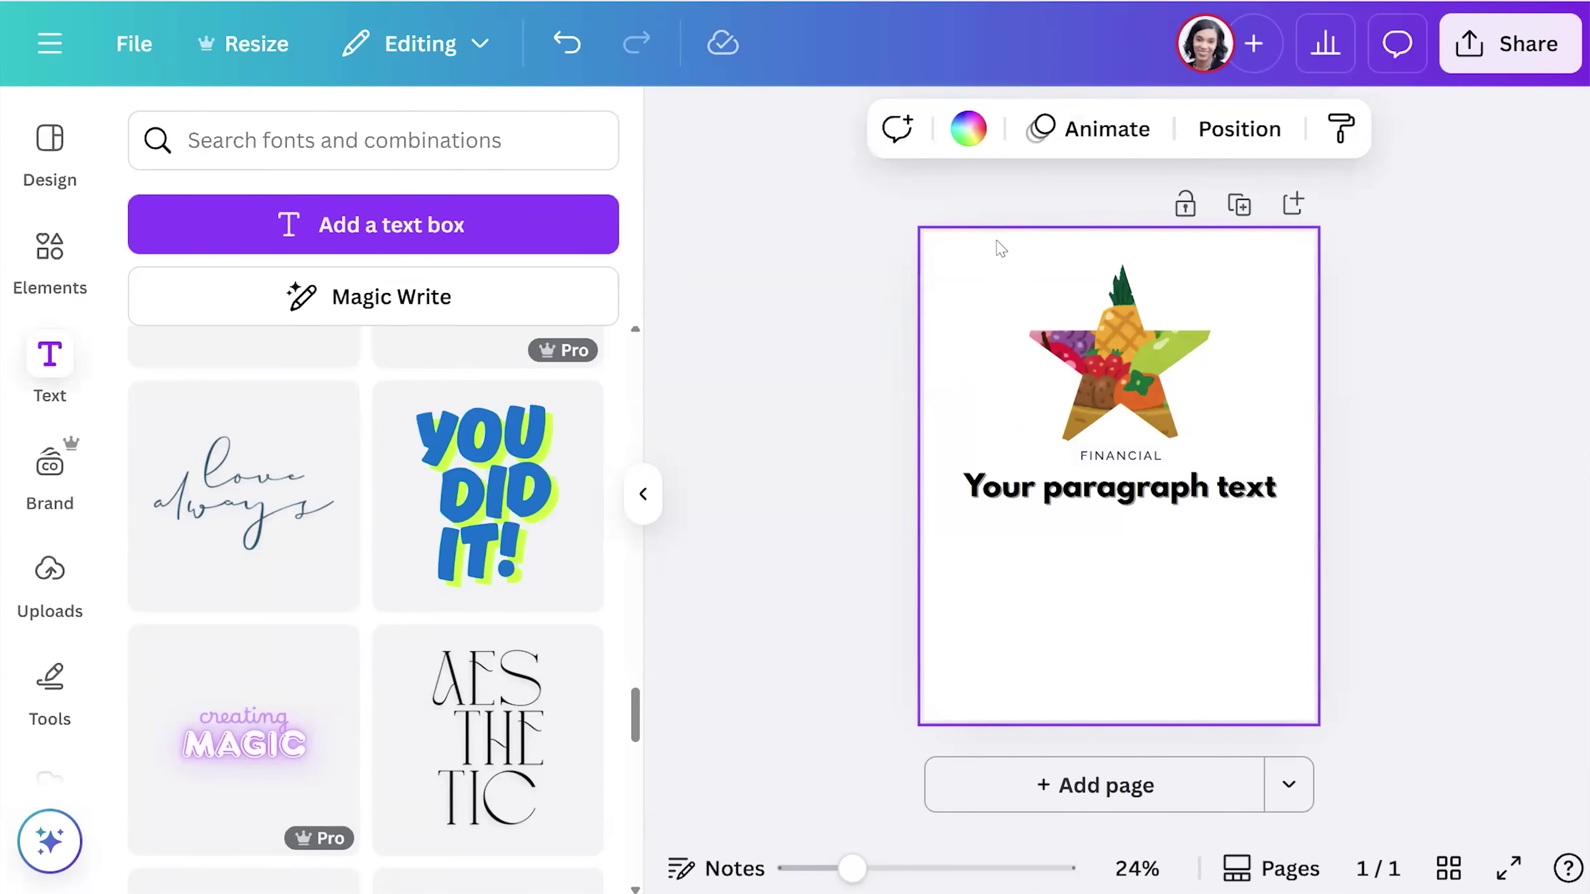
pyautogui.click(968, 128)
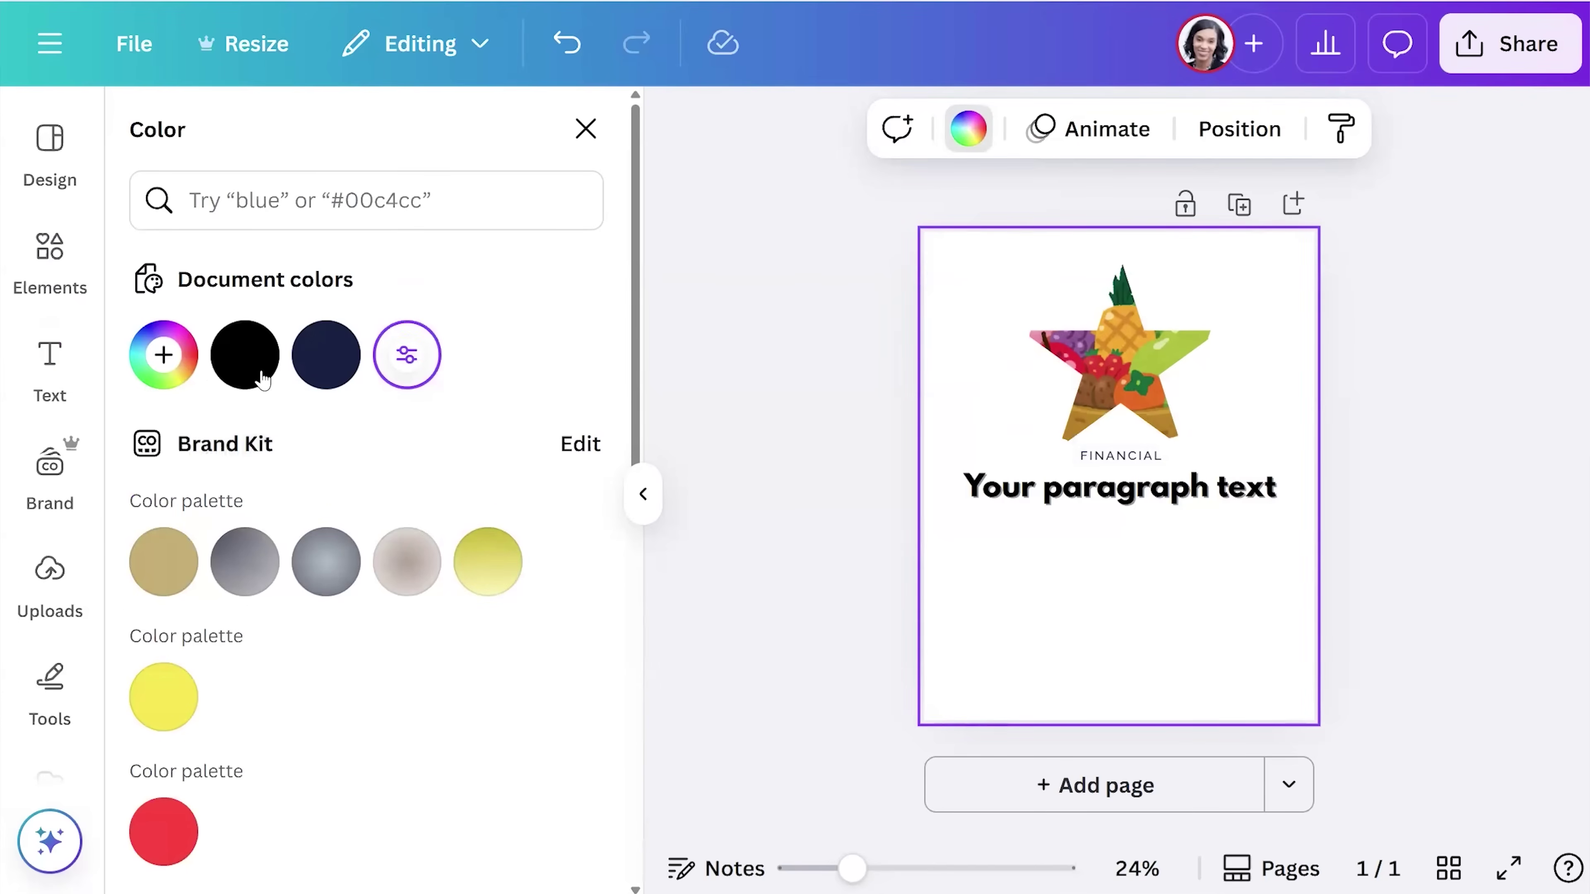
pyautogui.click(162, 357)
pyautogui.moveTo(160, 697); pyautogui.dragTo(304, 700)
pyautogui.moveTo(365, 704); pyautogui.dragTo(525, 662)
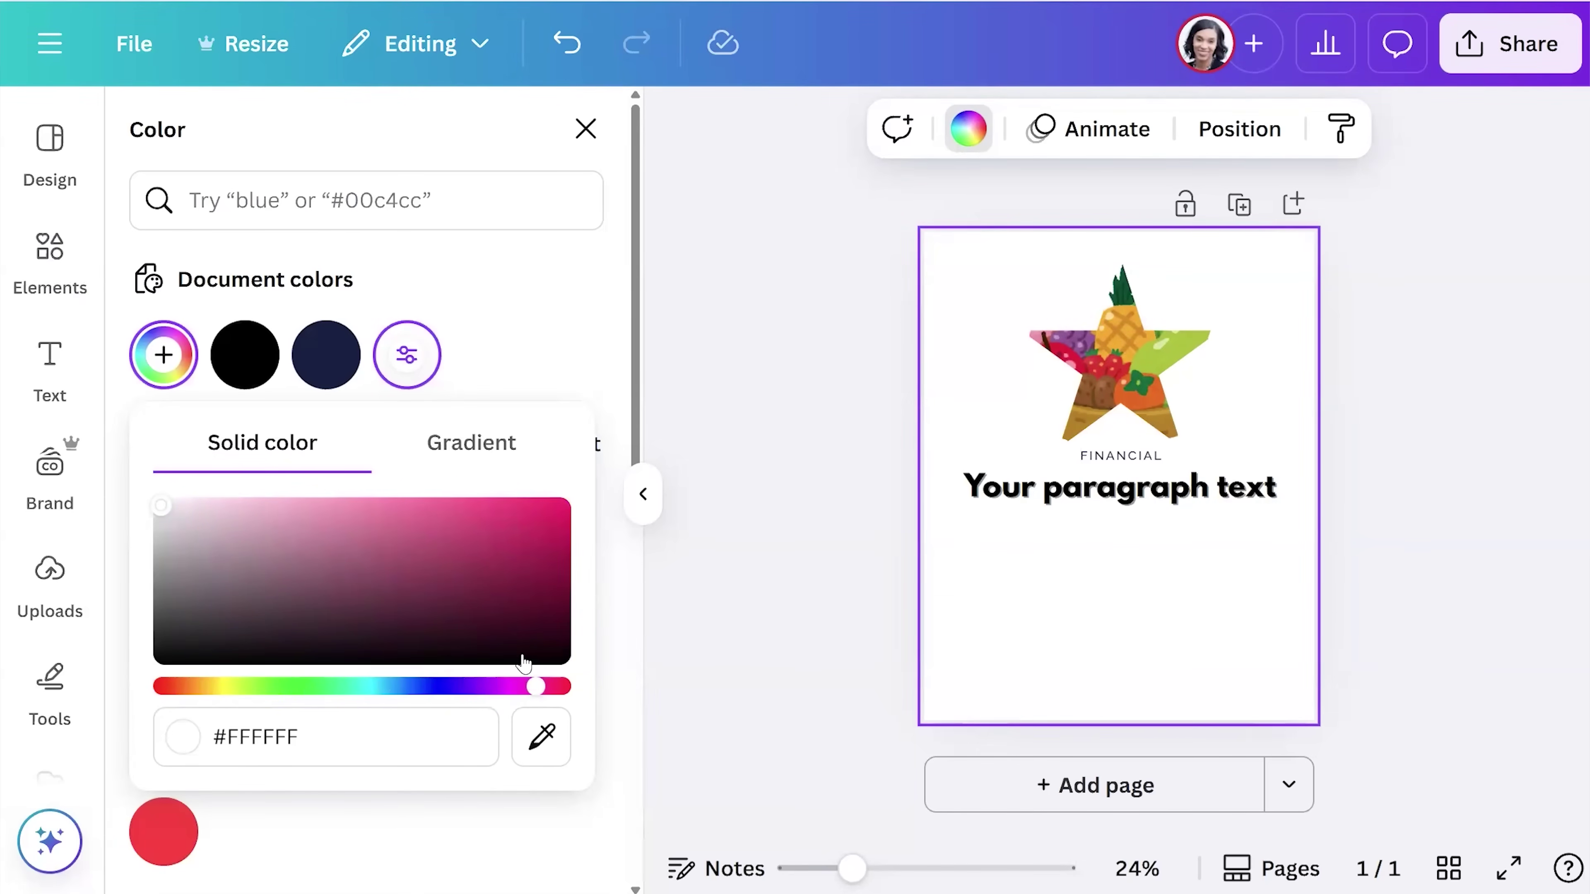
pyautogui.click(316, 512)
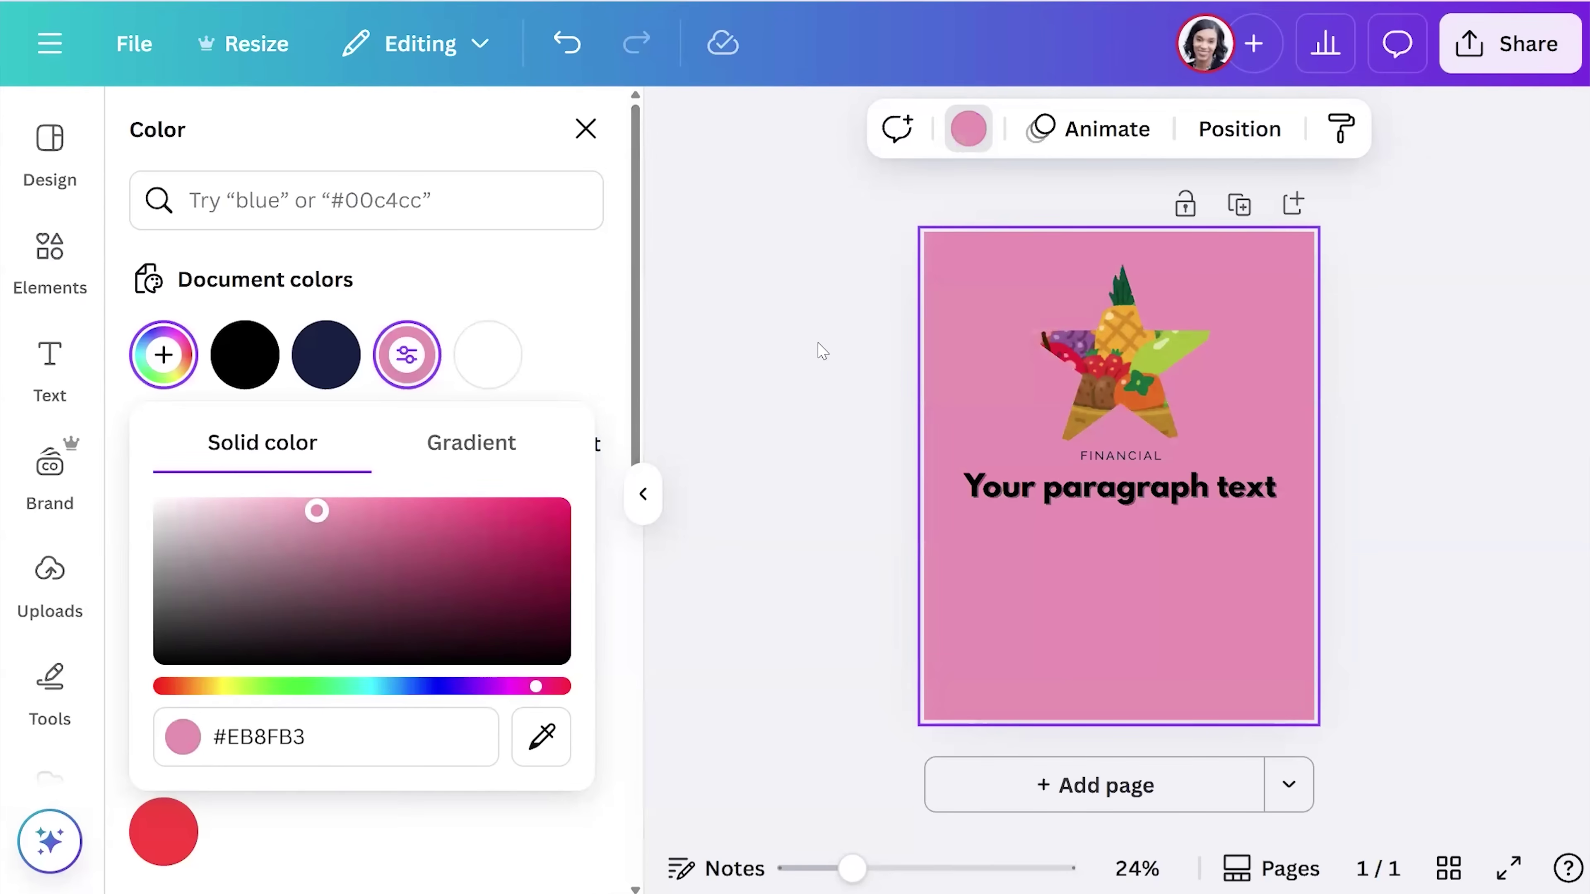
pyautogui.click(299, 580)
pyautogui.click(260, 509)
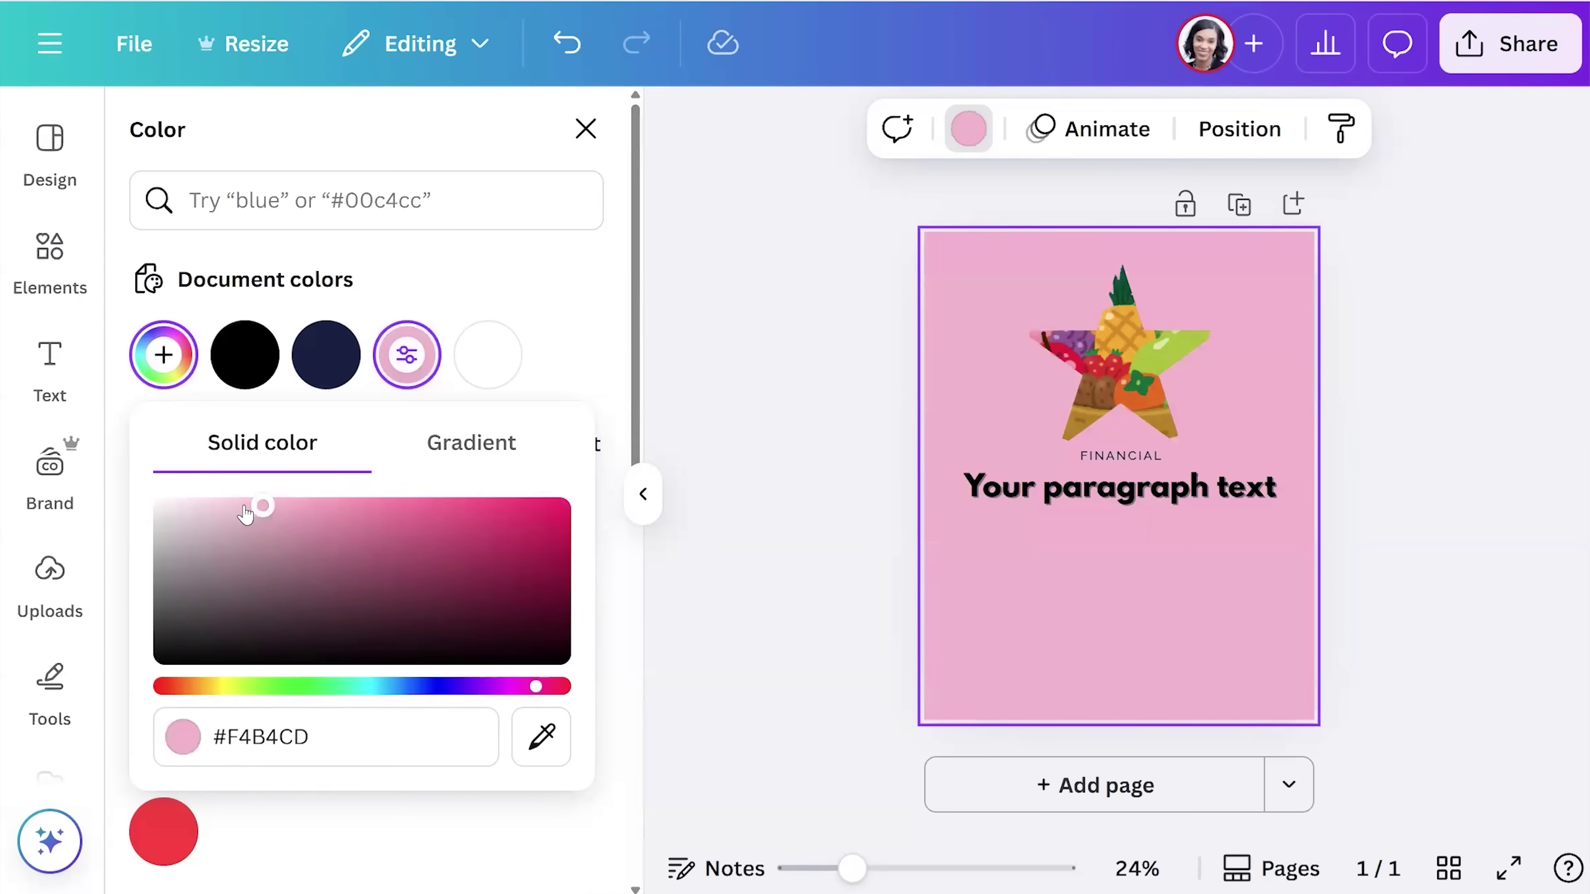
pyautogui.moveTo(235, 510); pyautogui.dragTo(178, 516)
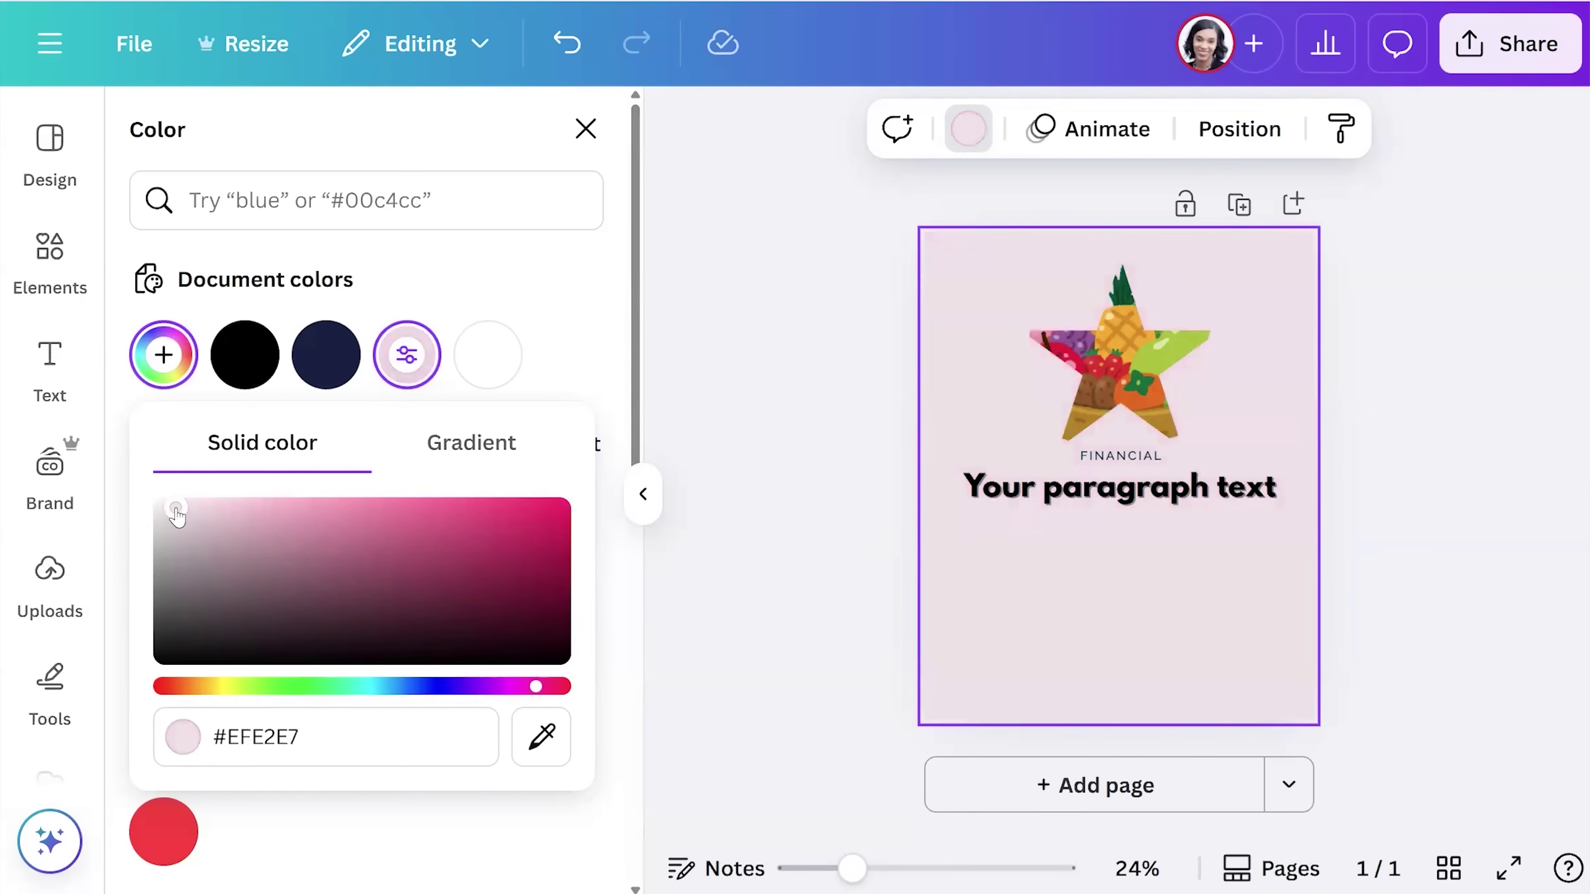
pyautogui.click(803, 346)
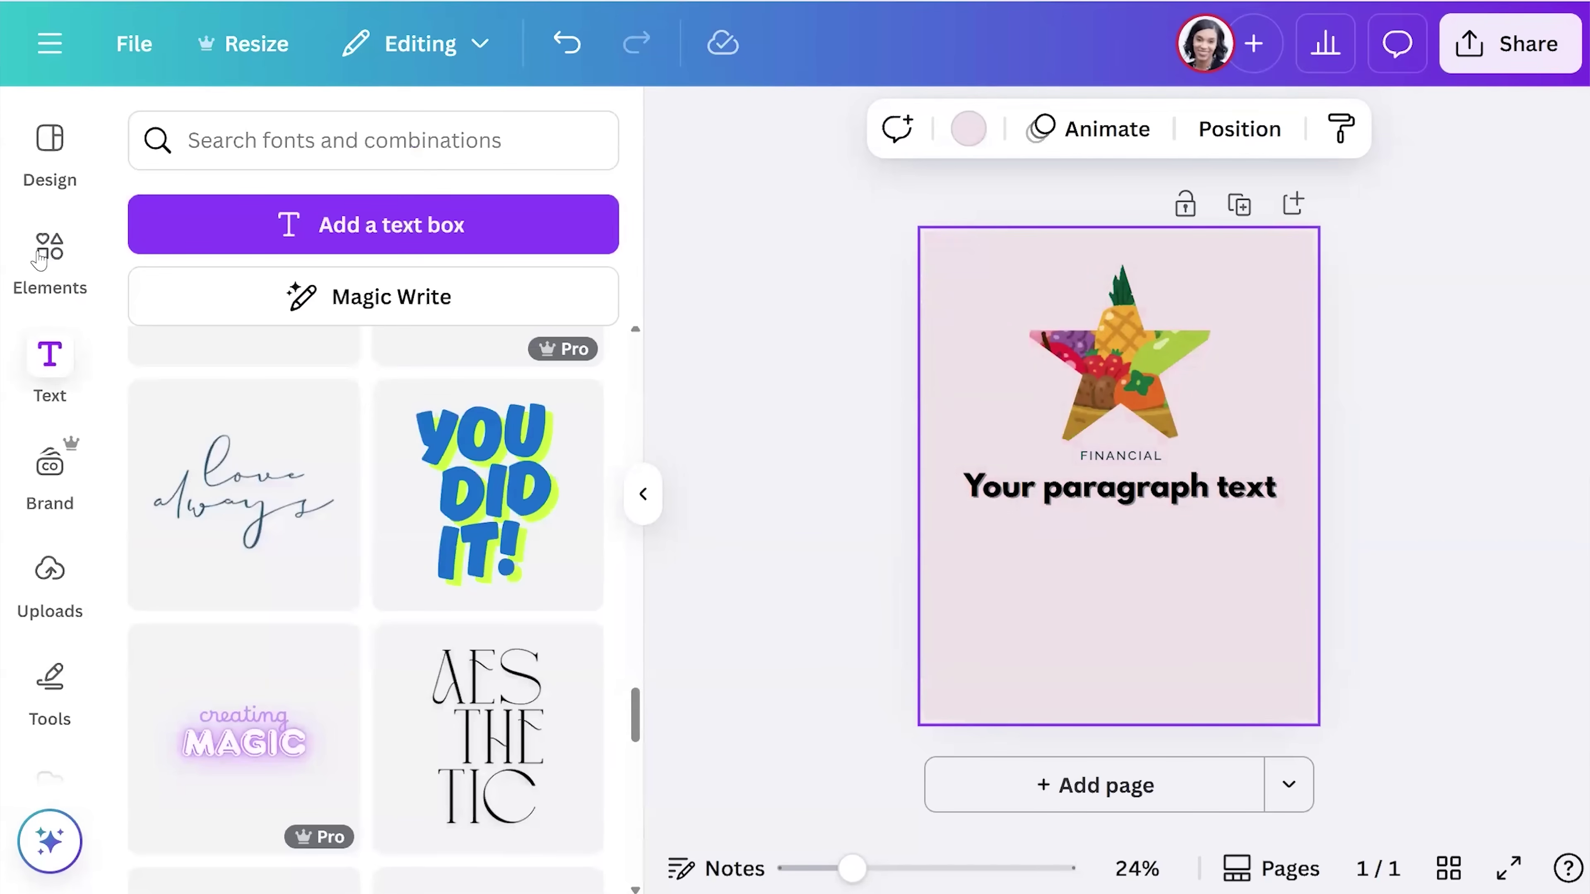
# - Search the elements library for "video" and fill the star frame with the 10.0s purple cloud video
pyautogui.click(39, 258)
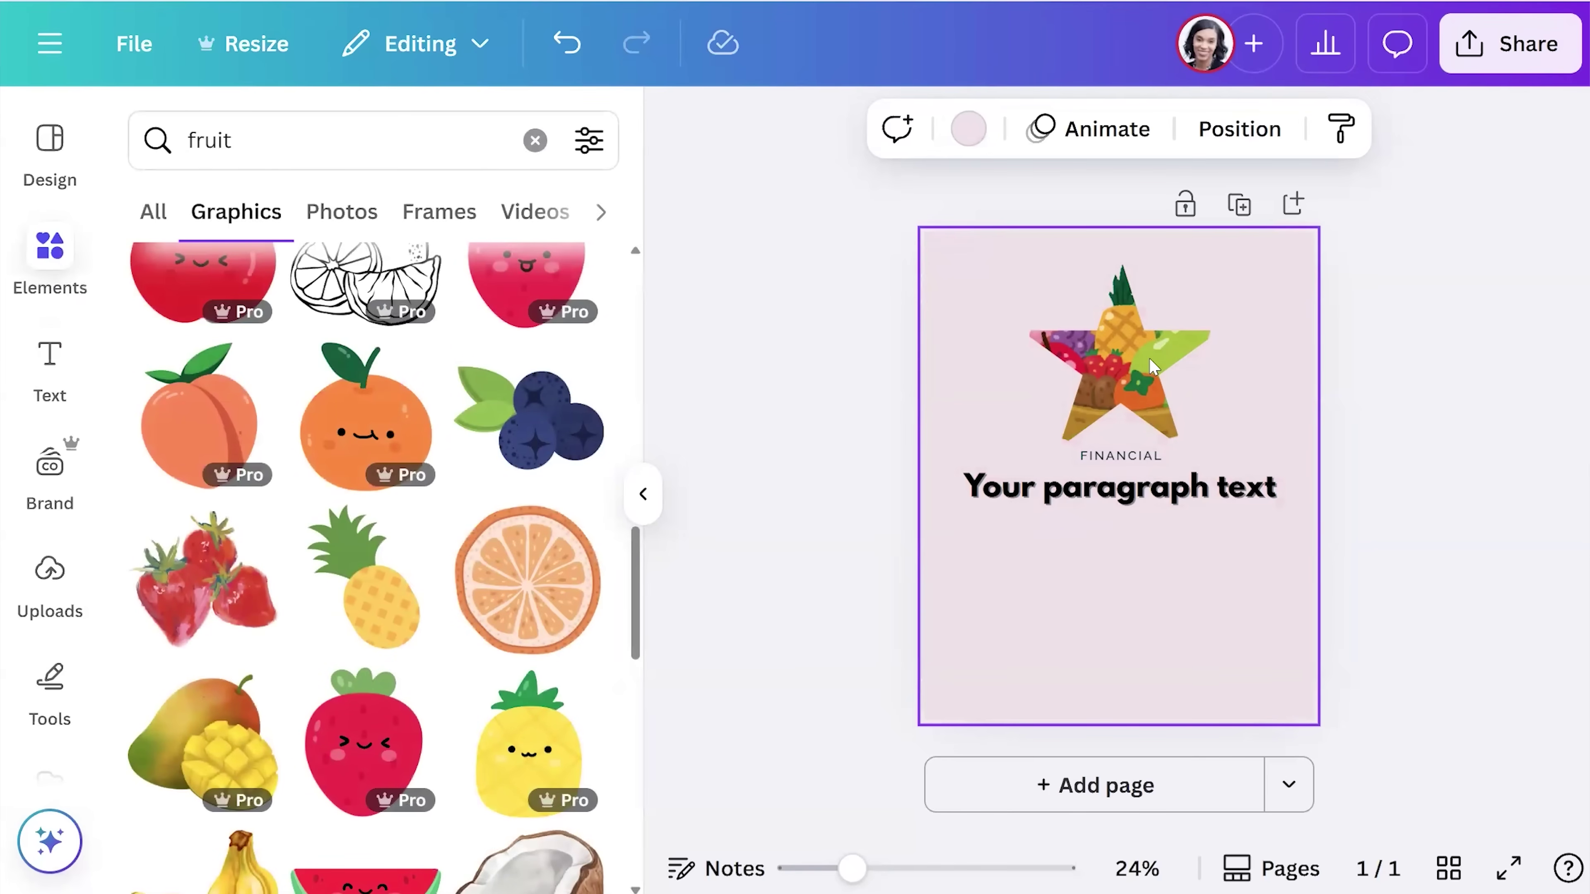
pyautogui.click(536, 142)
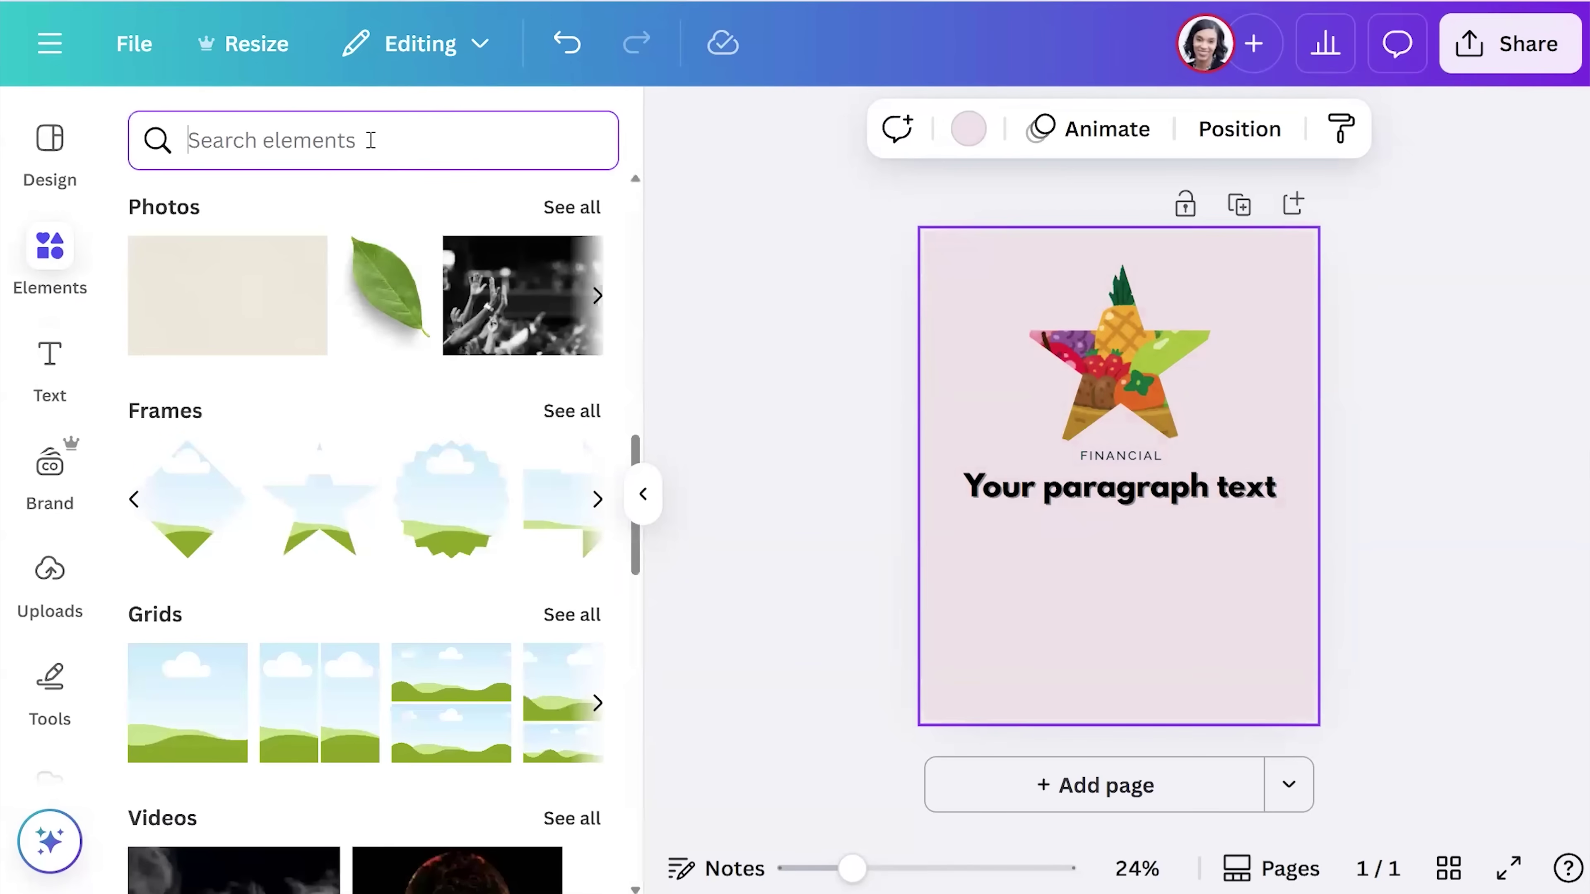
pyautogui.write('video')
pyautogui.press('Return')
pyautogui.click(595, 583)
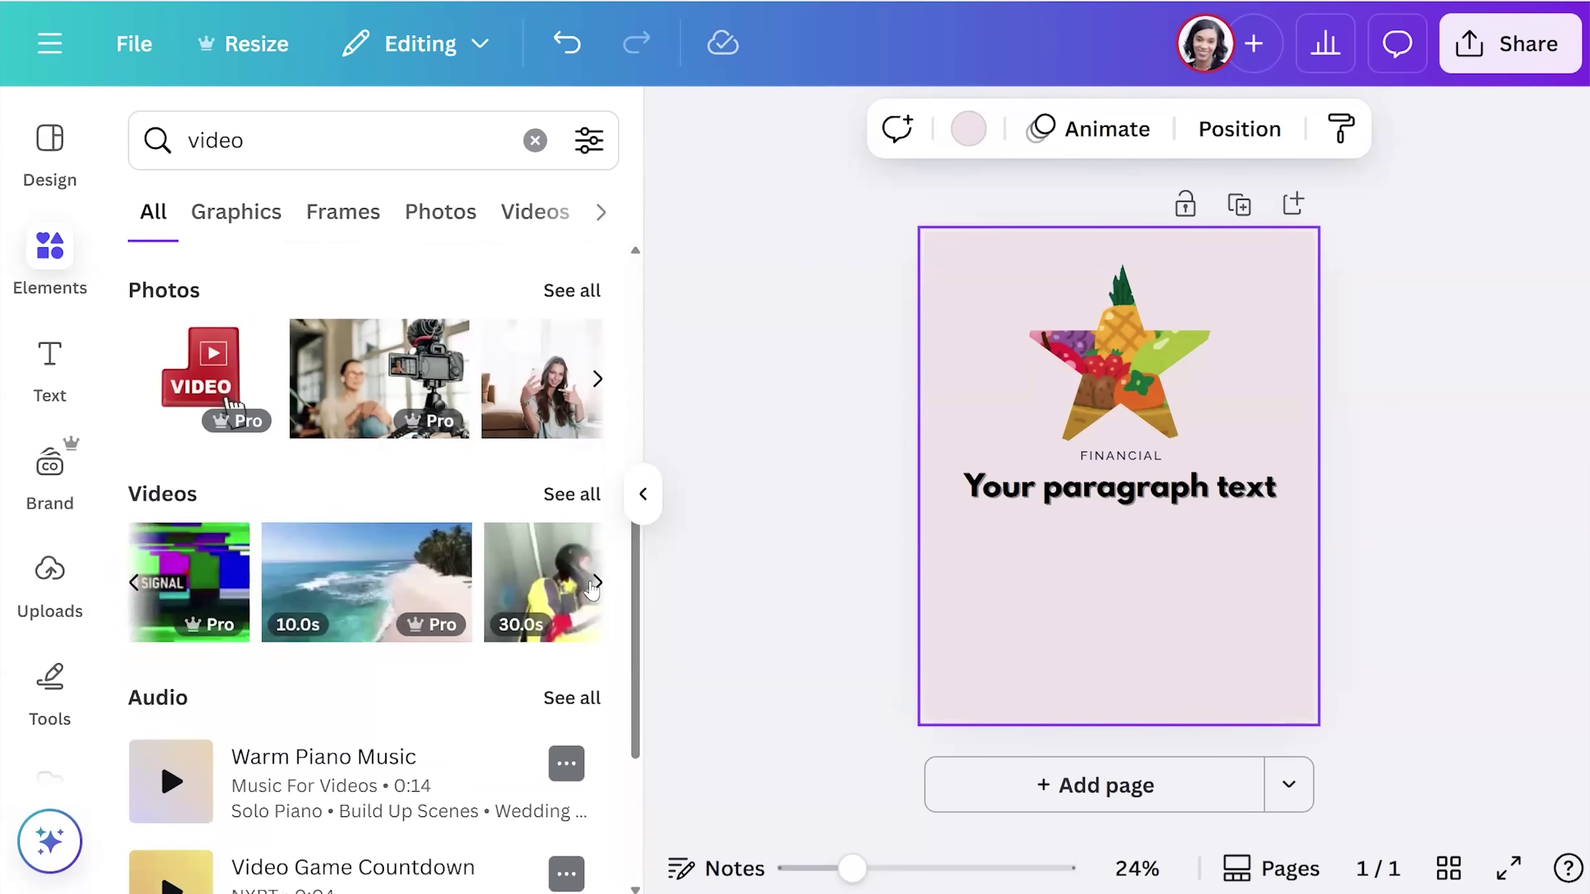
pyautogui.click(595, 583)
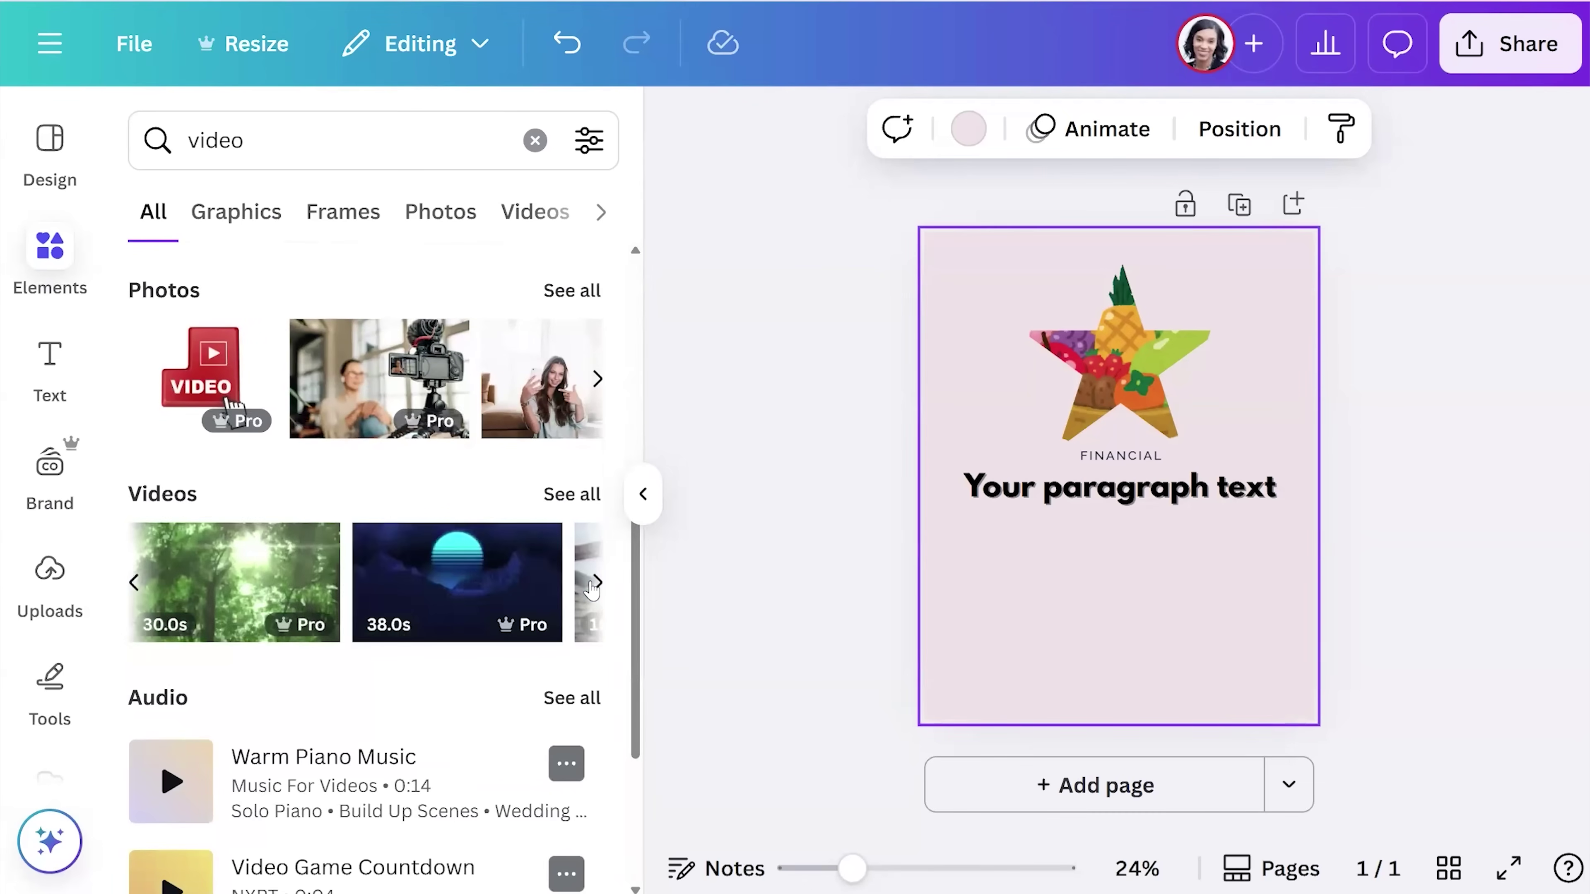
pyautogui.click(595, 583)
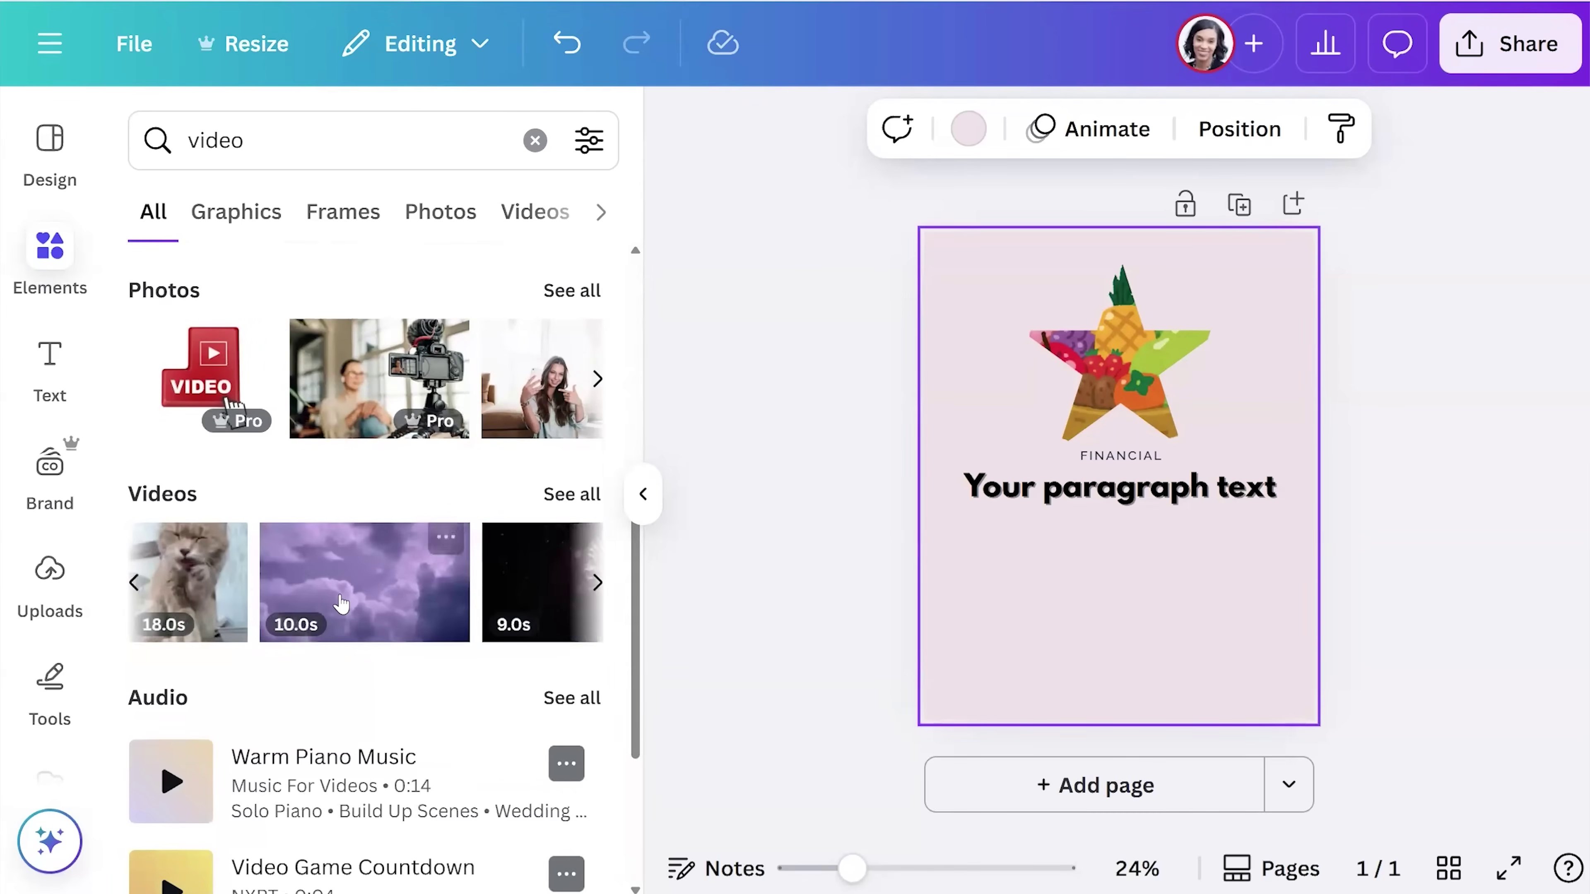
pyautogui.moveTo(351, 593); pyautogui.dragTo(1082, 351)
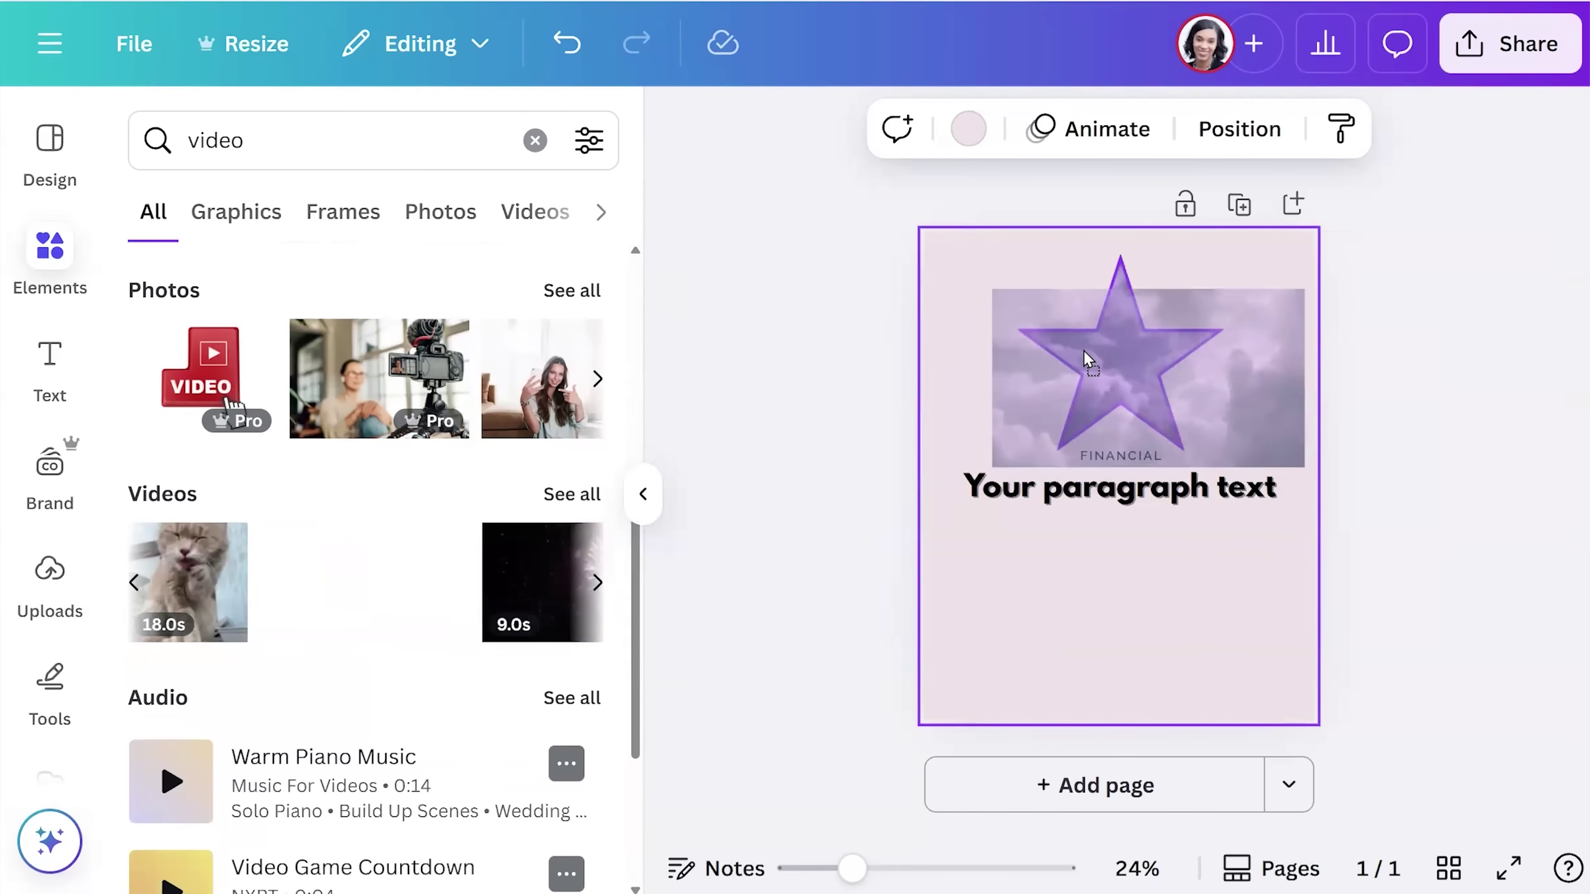
pyautogui.moveTo(1083, 350); pyautogui.dragTo(1083, 352)
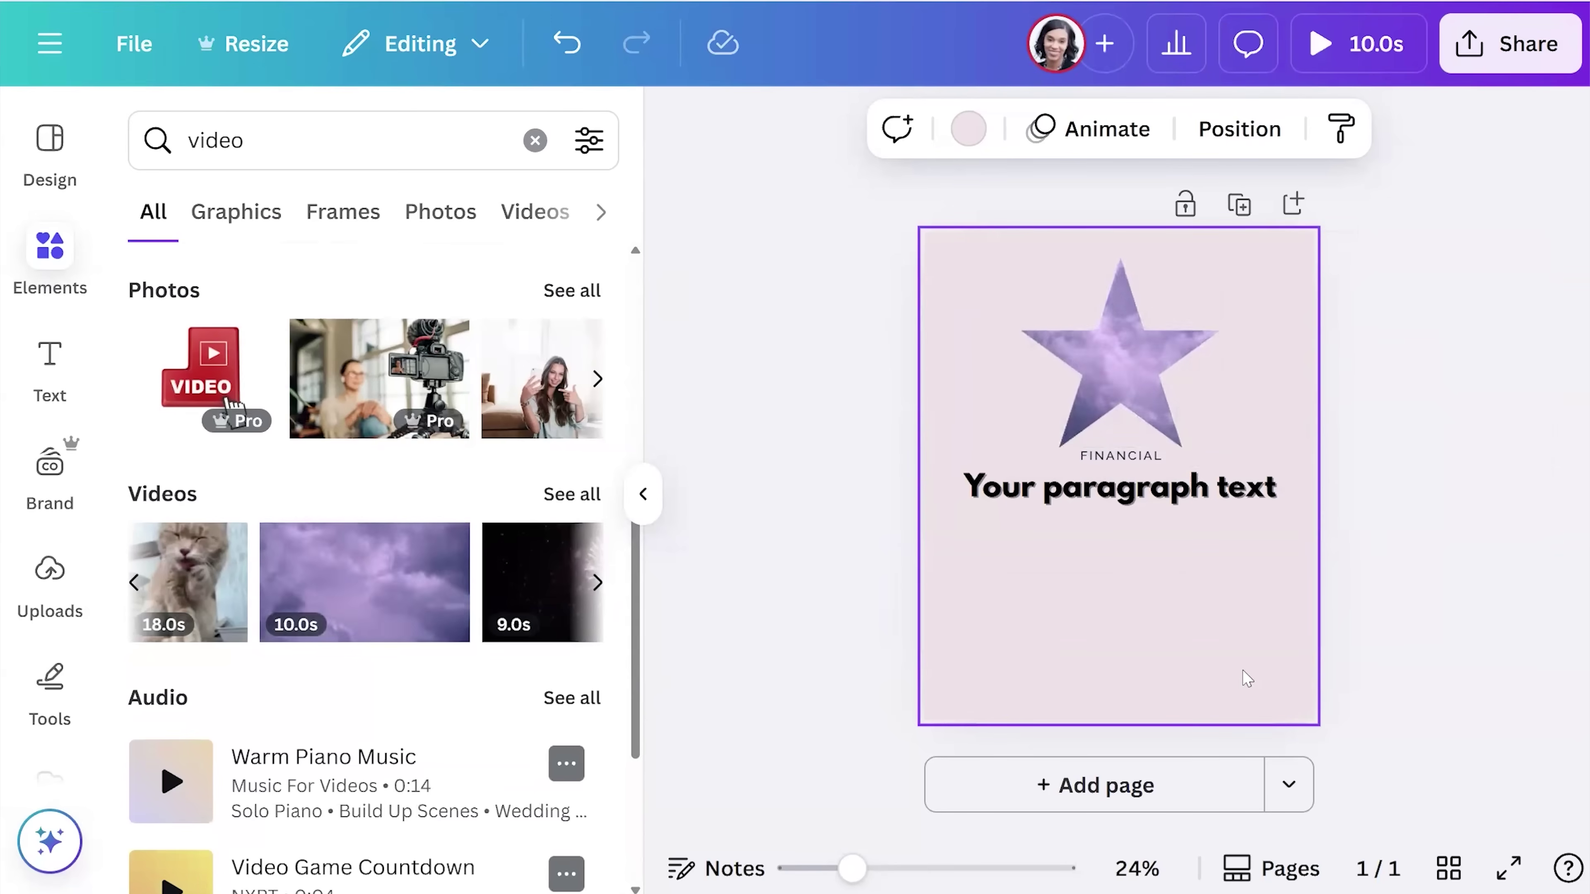
# - Duplicate the page with the star frame and text
pyautogui.click(1239, 206)
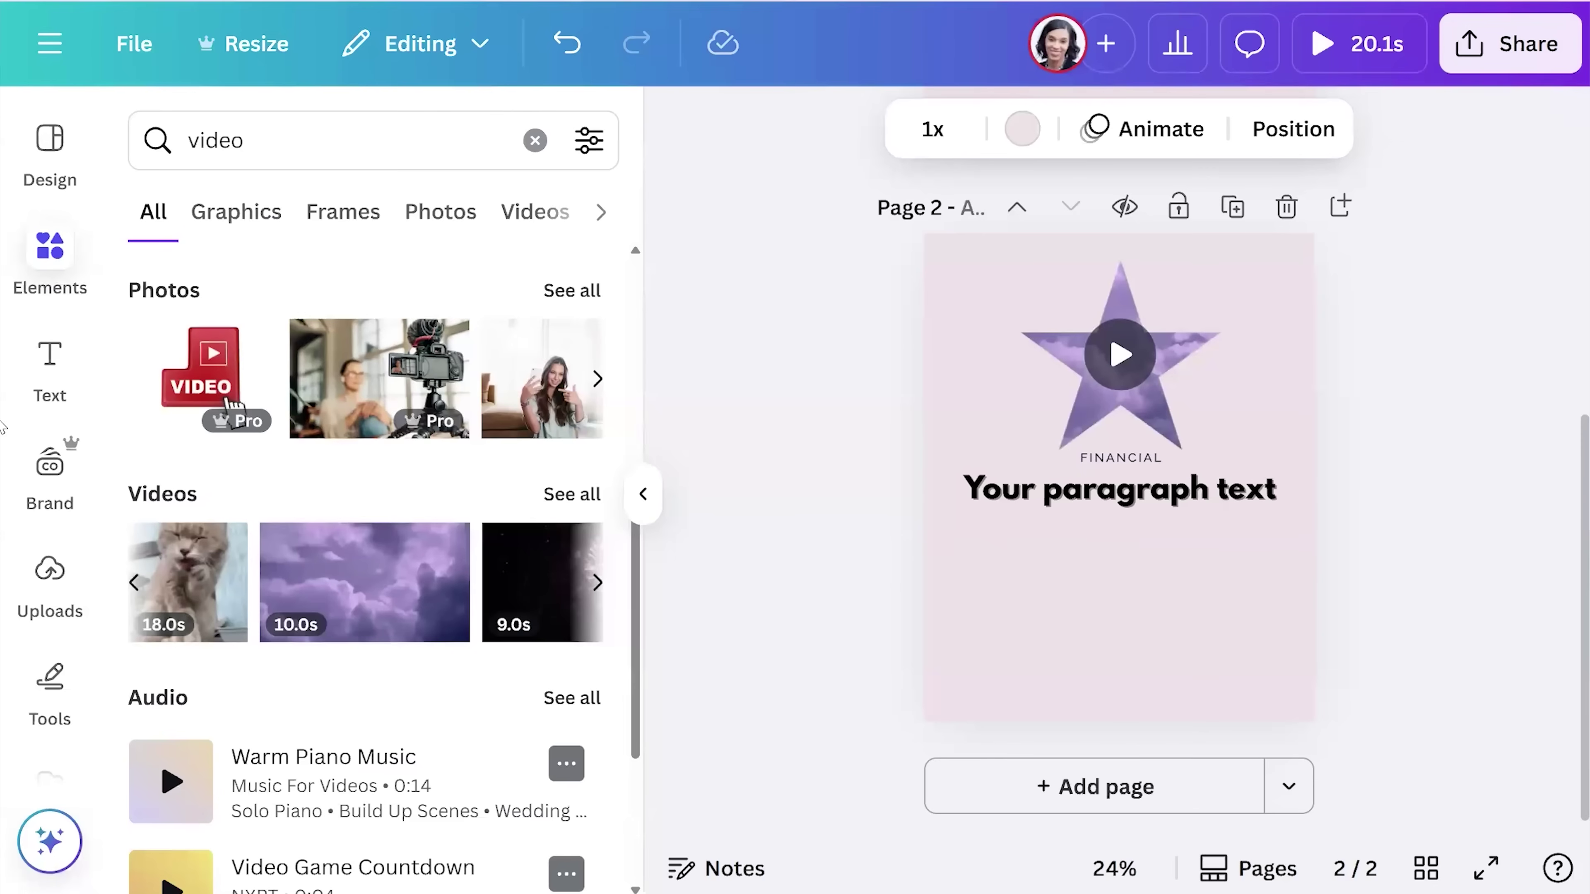
pyautogui.click(46, 381)
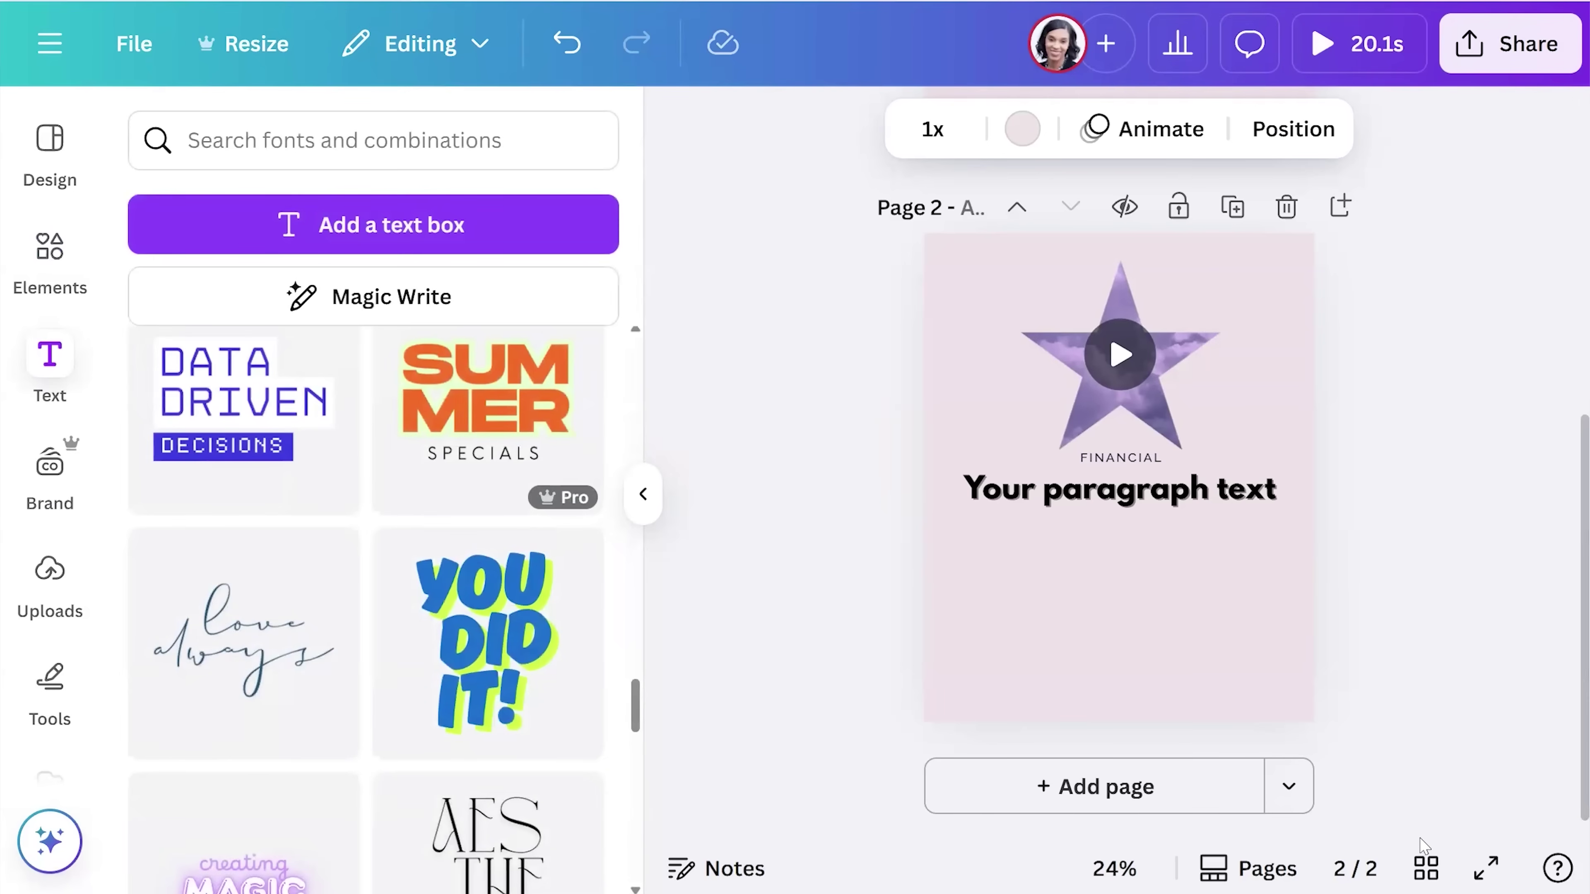
pyautogui.scroll(5, 1400, 485)
pyautogui.scroll(-3, 1405, 627)
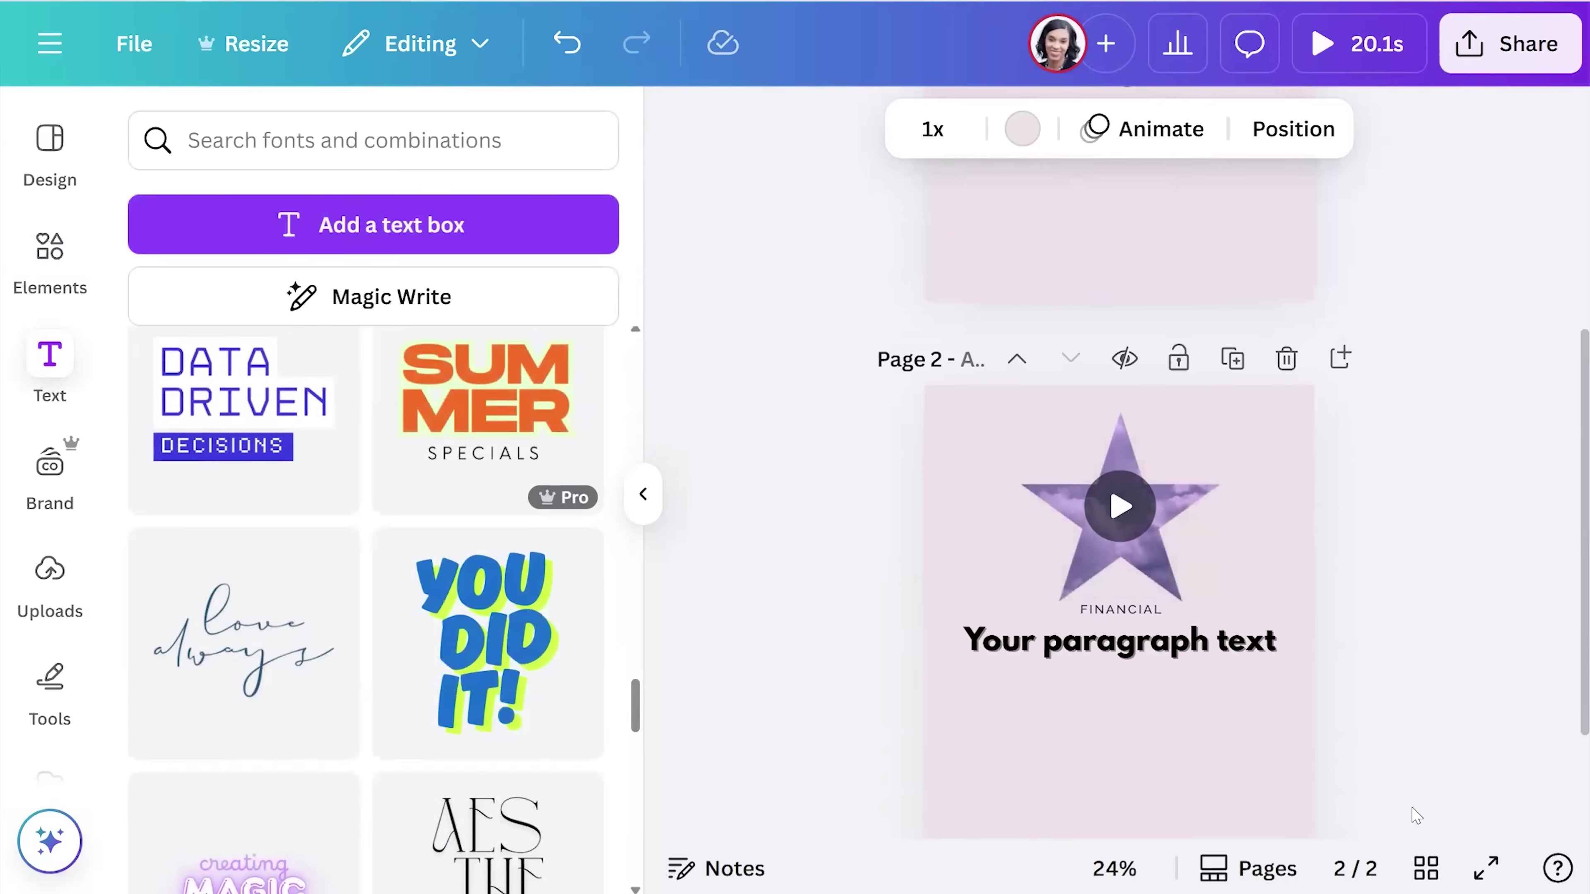
# - Reorder the pages in the grid overview so the duplicated page comes first, and return to the editor
pyautogui.click(1432, 869)
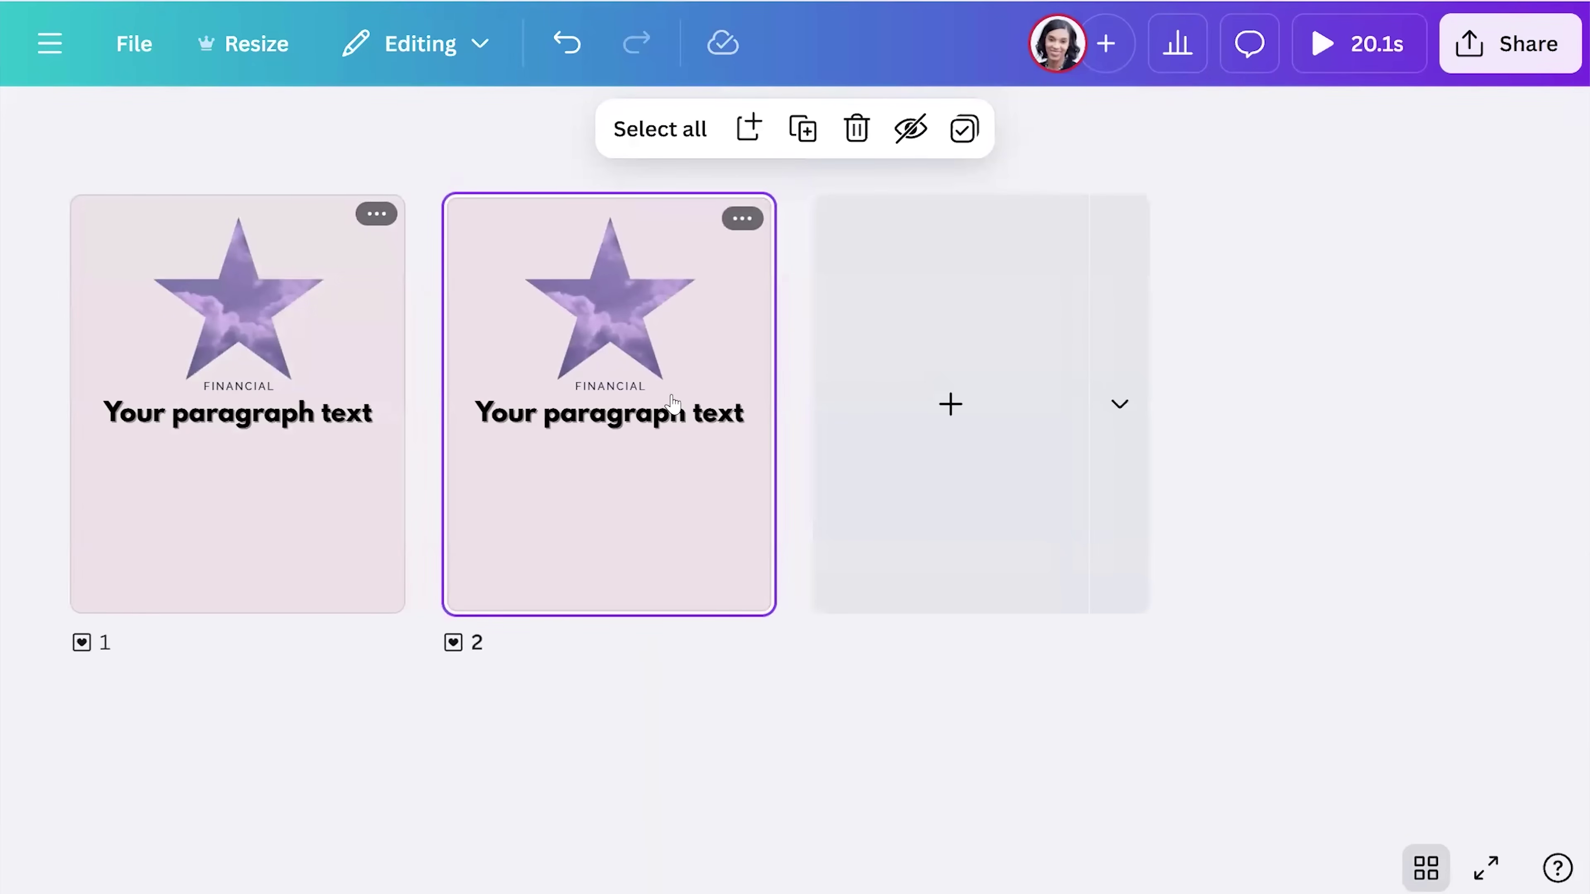
pyautogui.moveTo(673, 405); pyautogui.dragTo(65, 398)
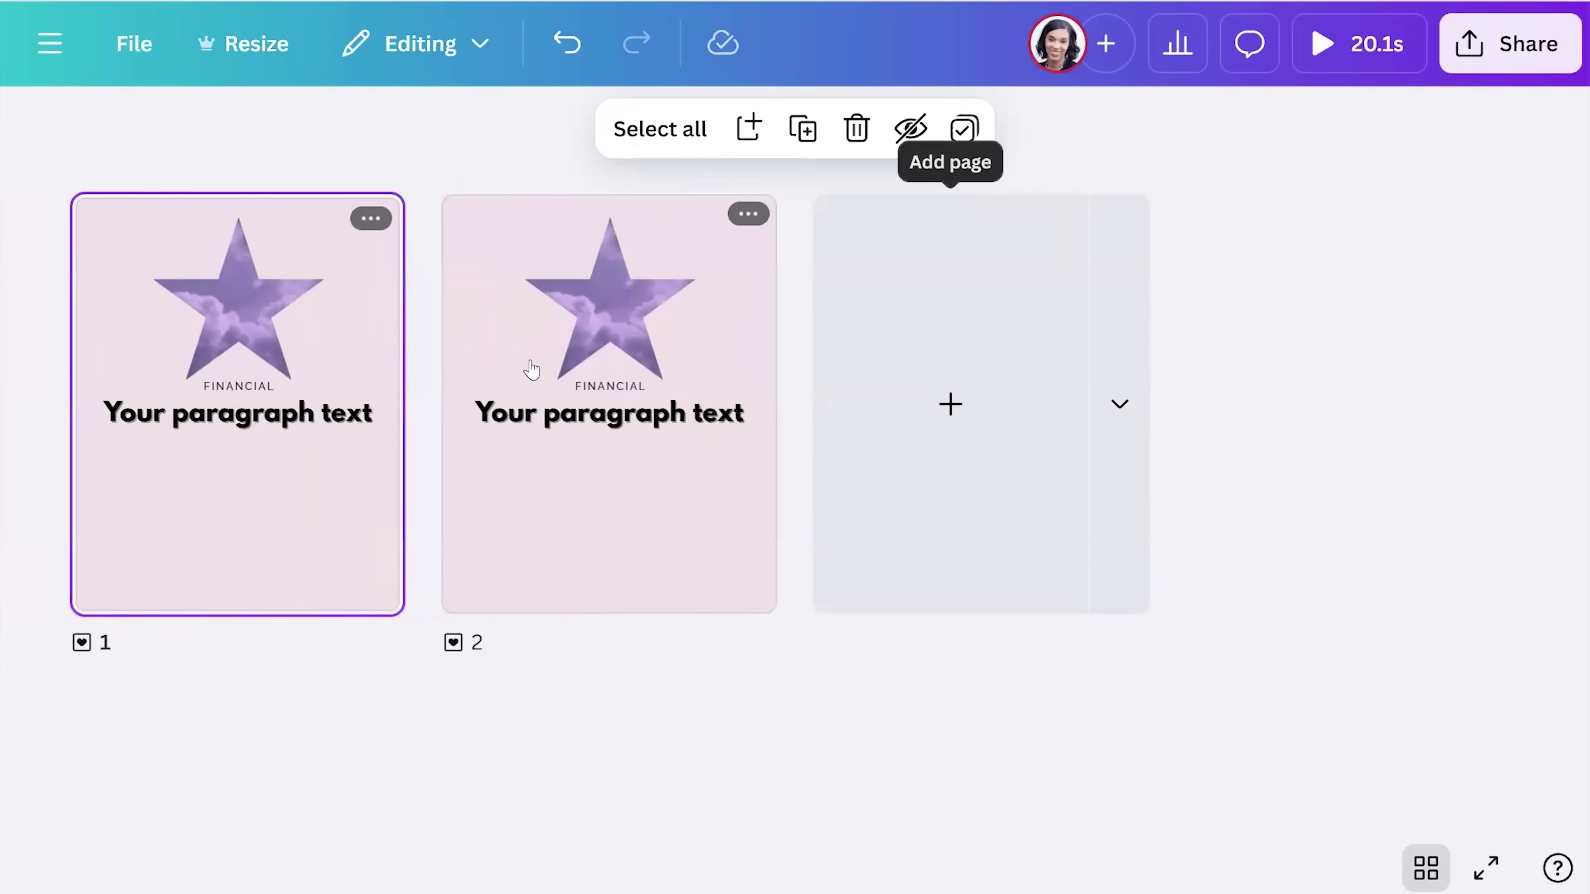
pyautogui.click(1425, 870)
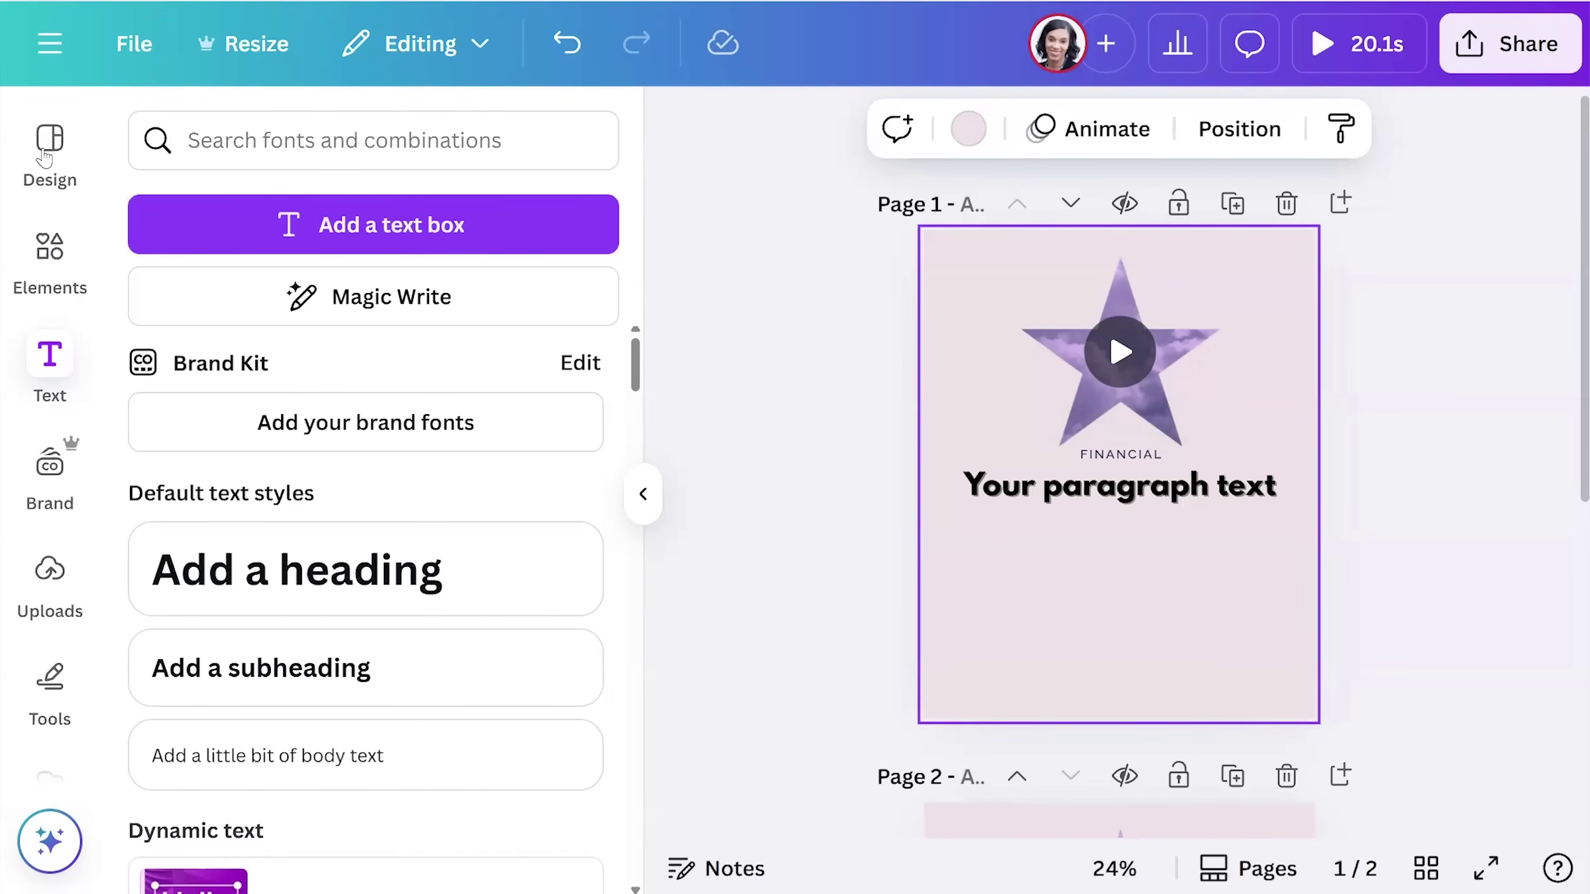
# - Go from the editor to the Projects page and look through the recent designs and folders
pyautogui.click(44, 157)
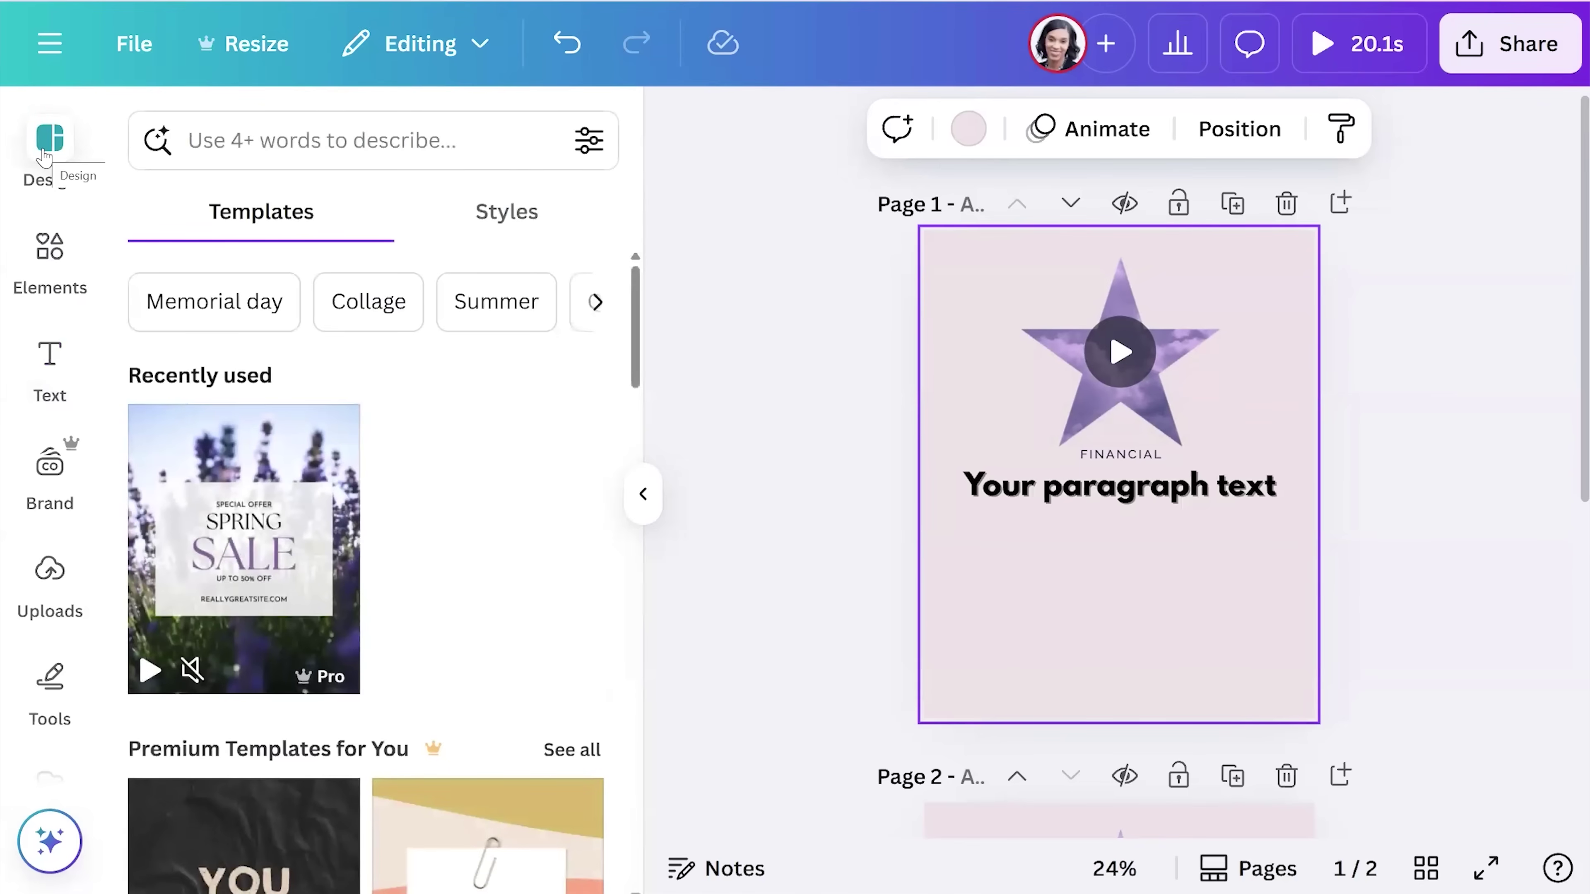
pyautogui.click(63, 53)
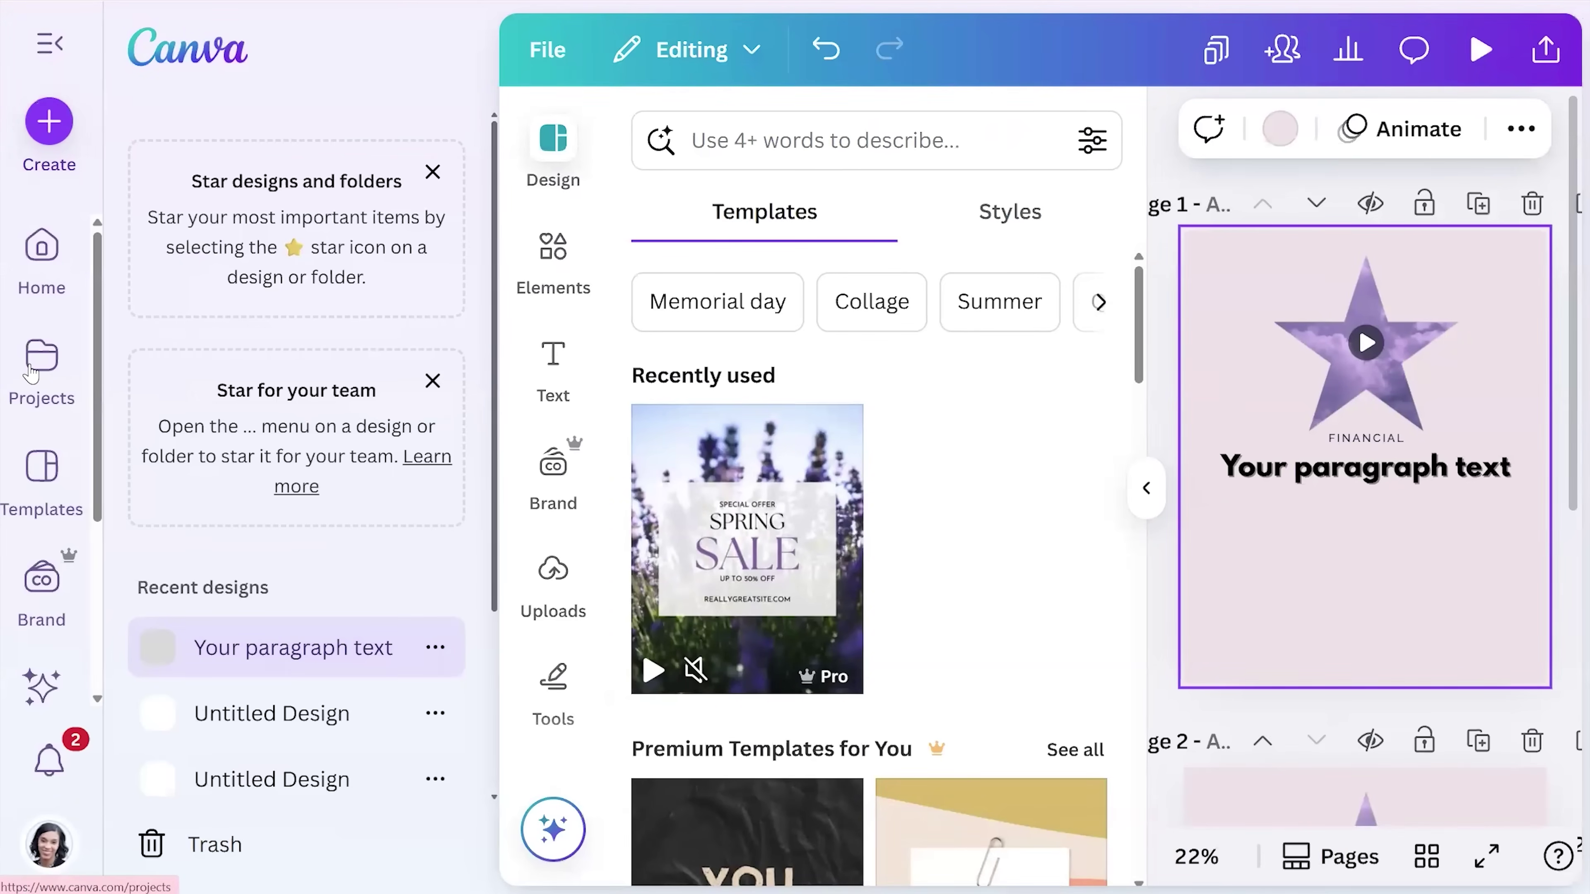
pyautogui.click(25, 395)
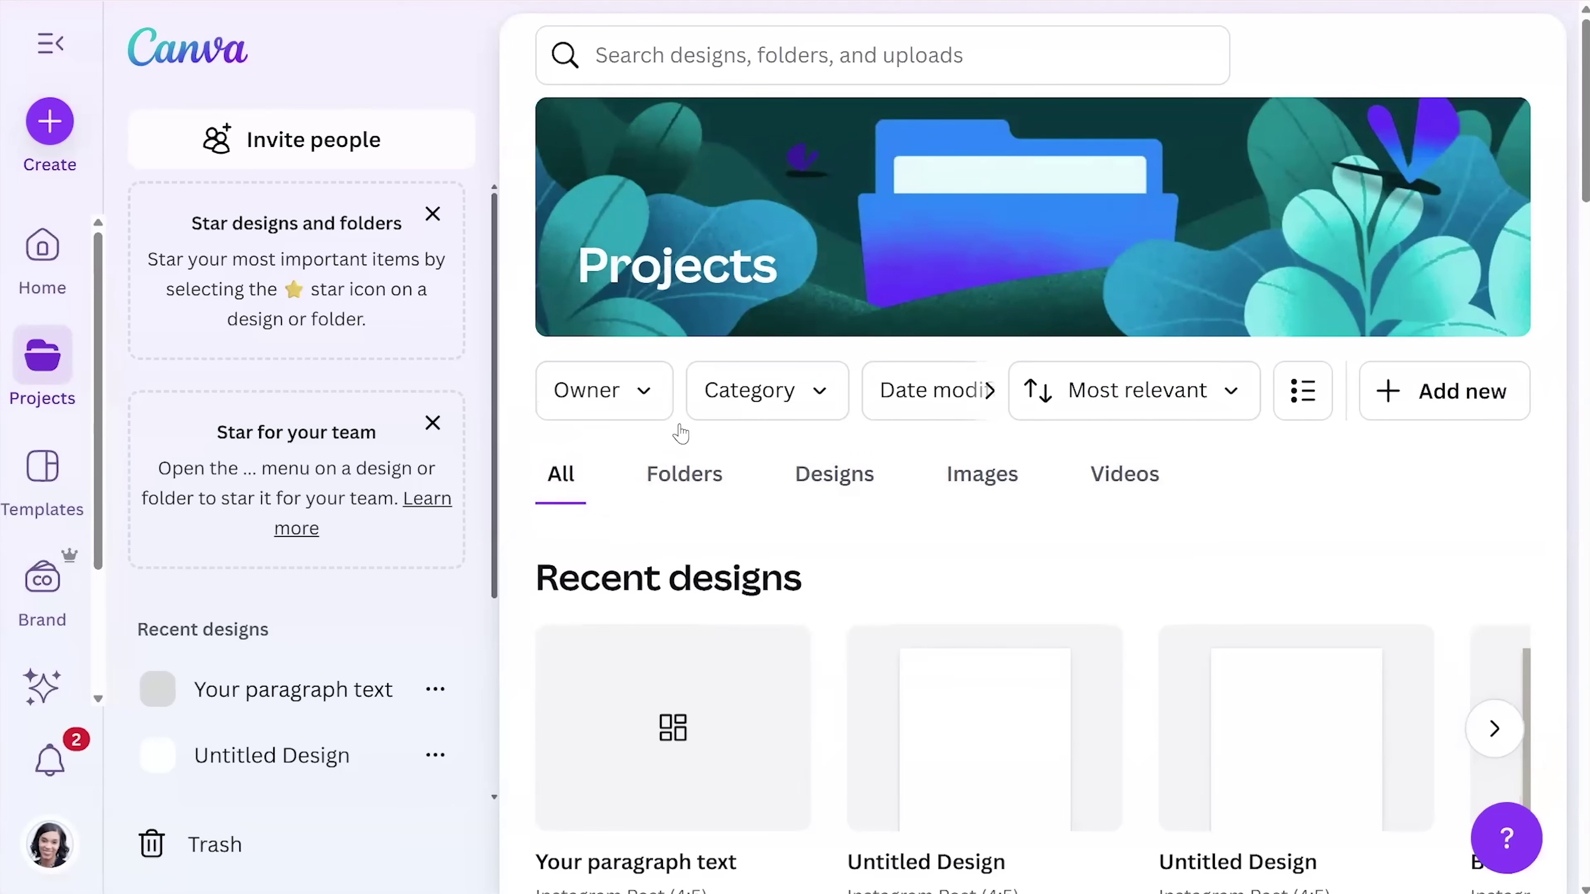
pyautogui.scroll(-1, 832, 469)
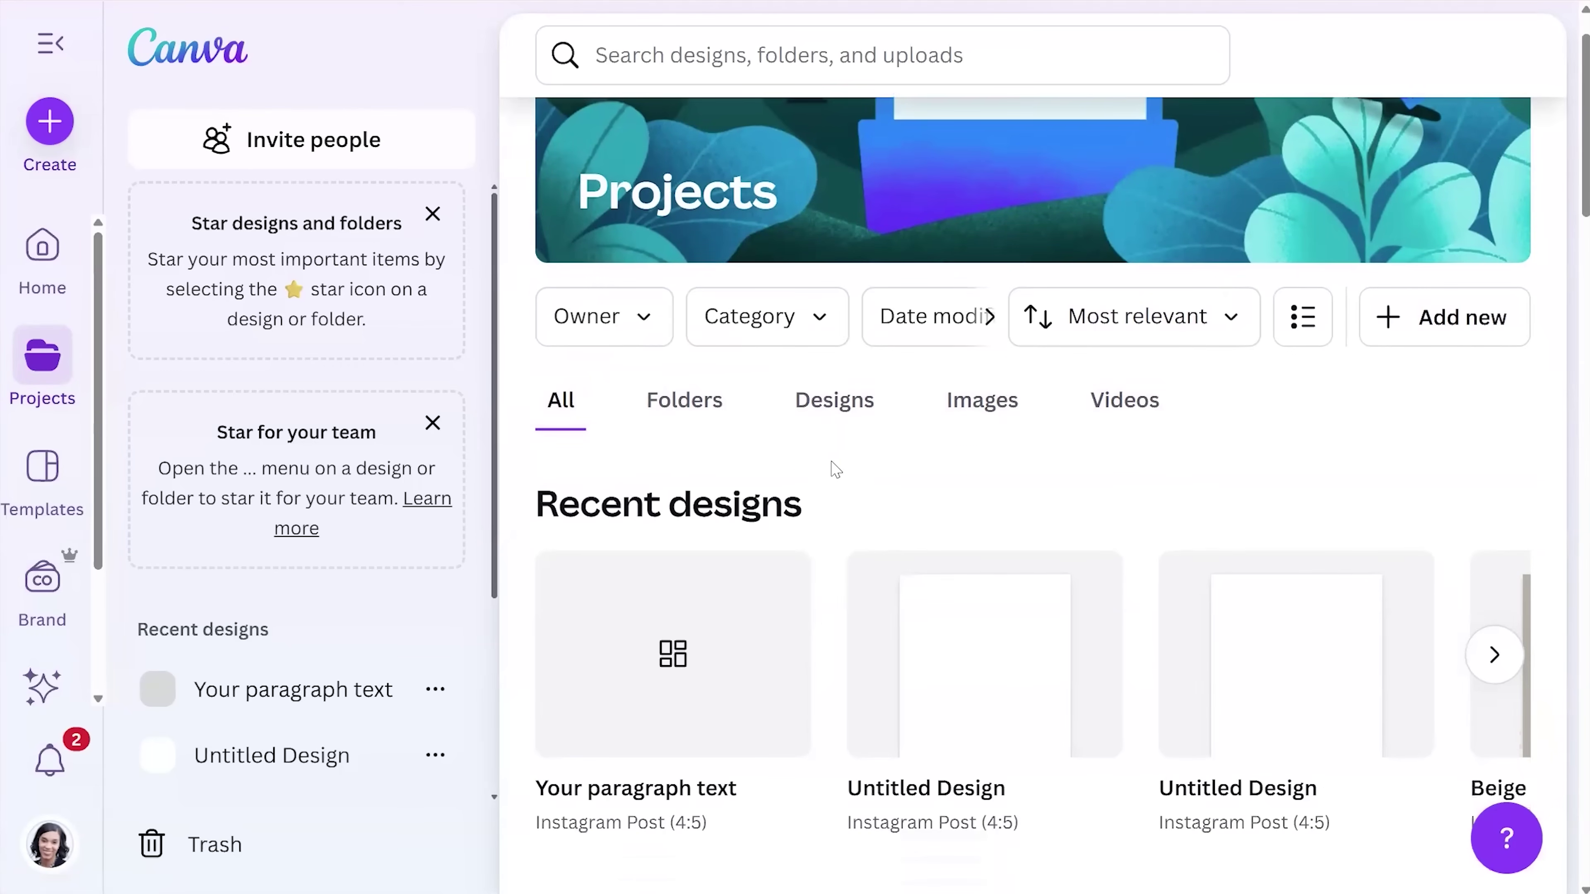
pyautogui.scroll(-2, 835, 469)
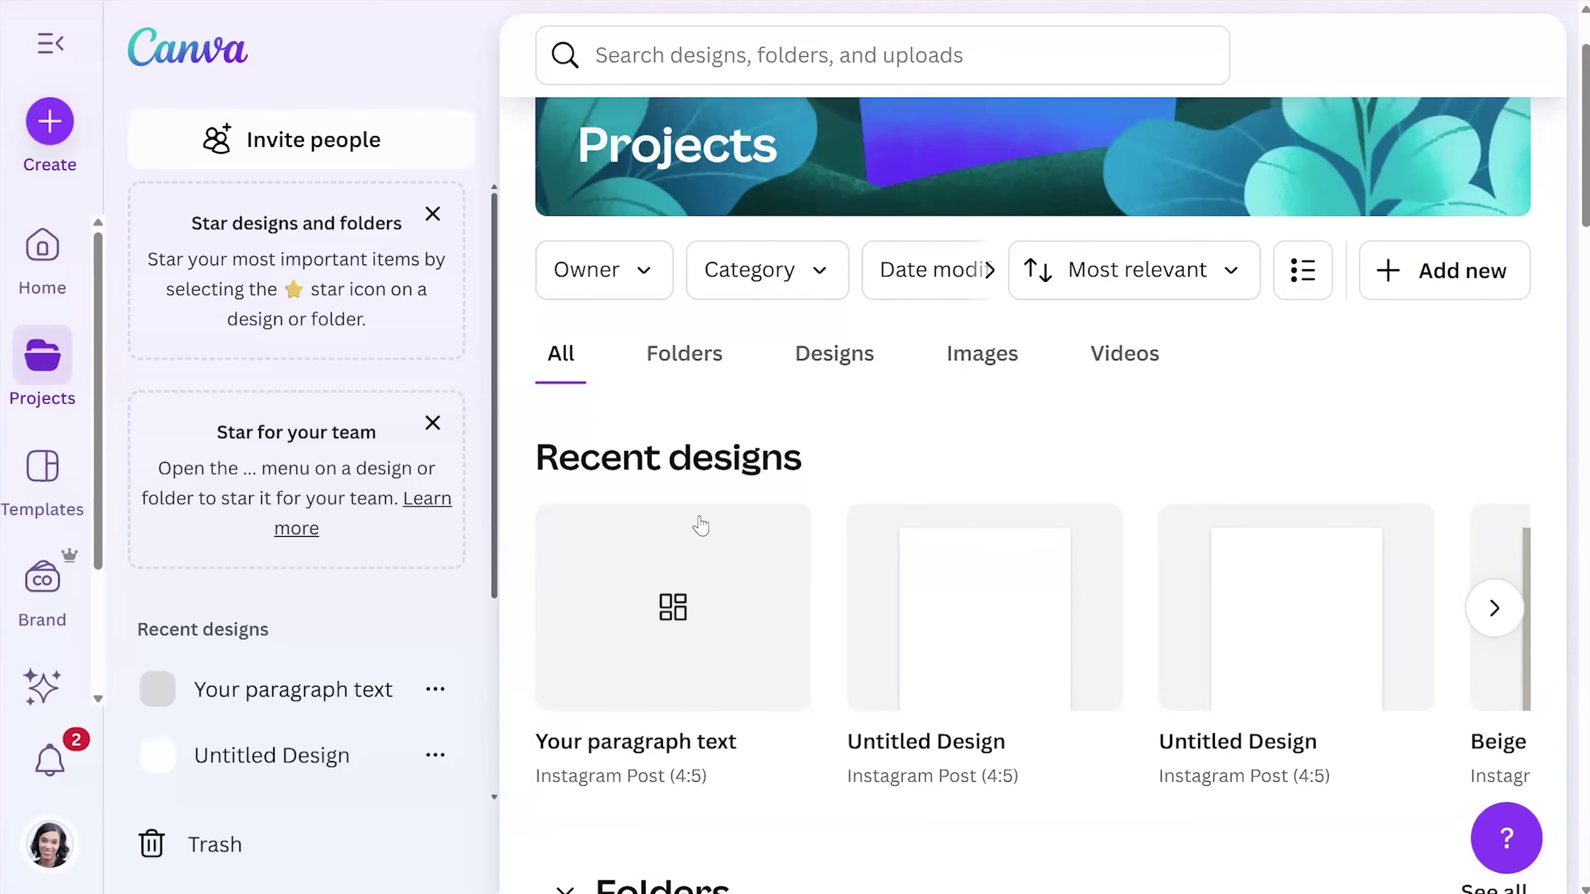
pyautogui.scroll(-2, 713, 526)
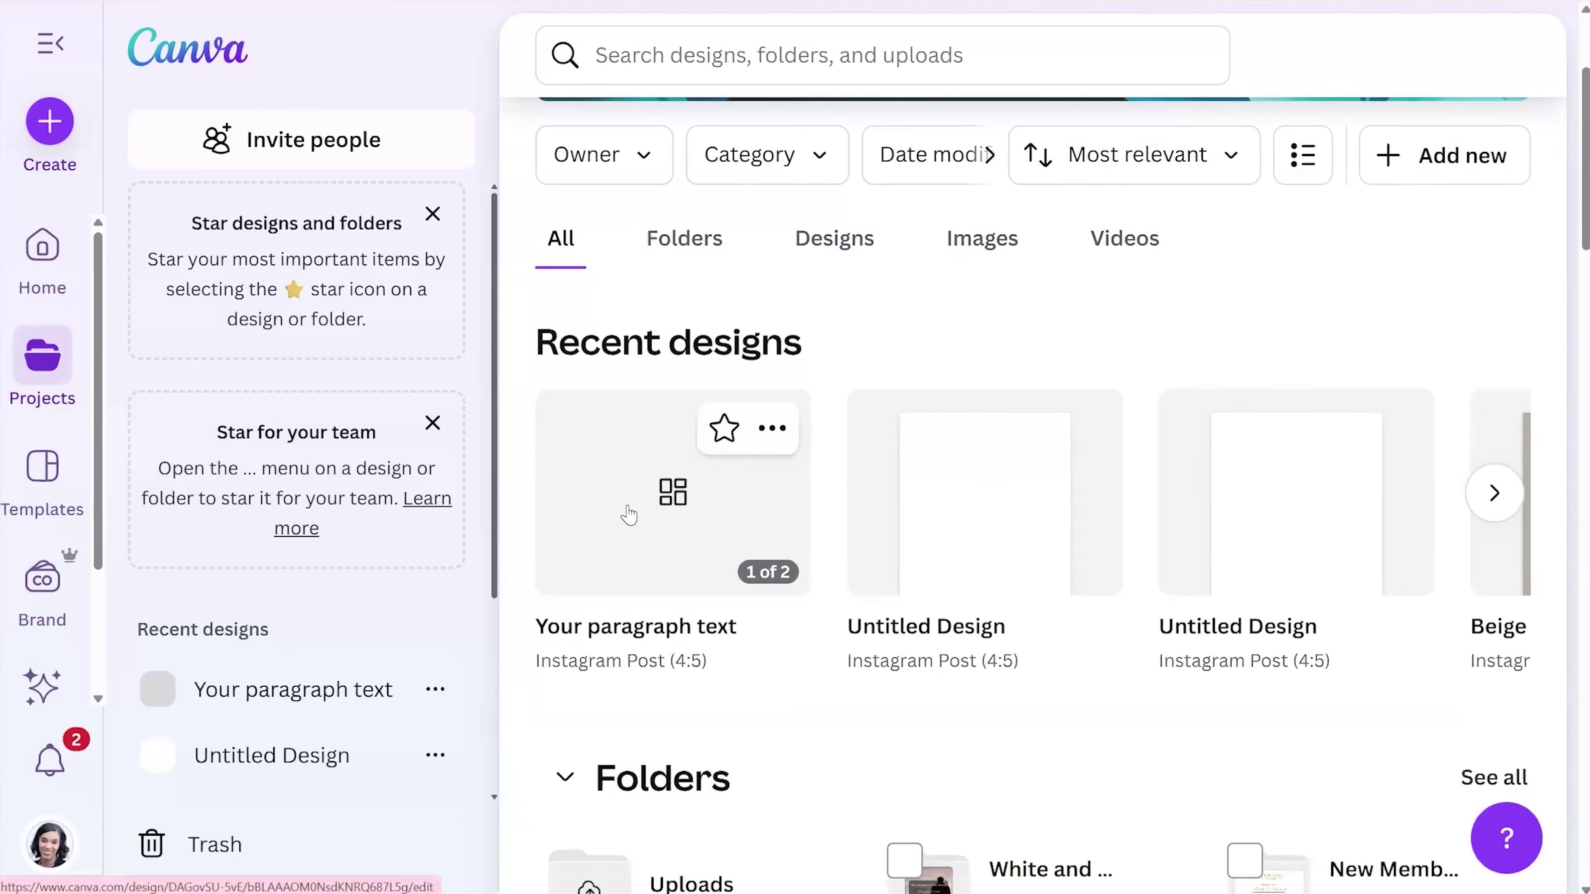
# - Star the "Your paragraph text" design, remove the star again and reload the Projects page
pyautogui.scroll(2, 716, 495)
pyautogui.click(735, 583)
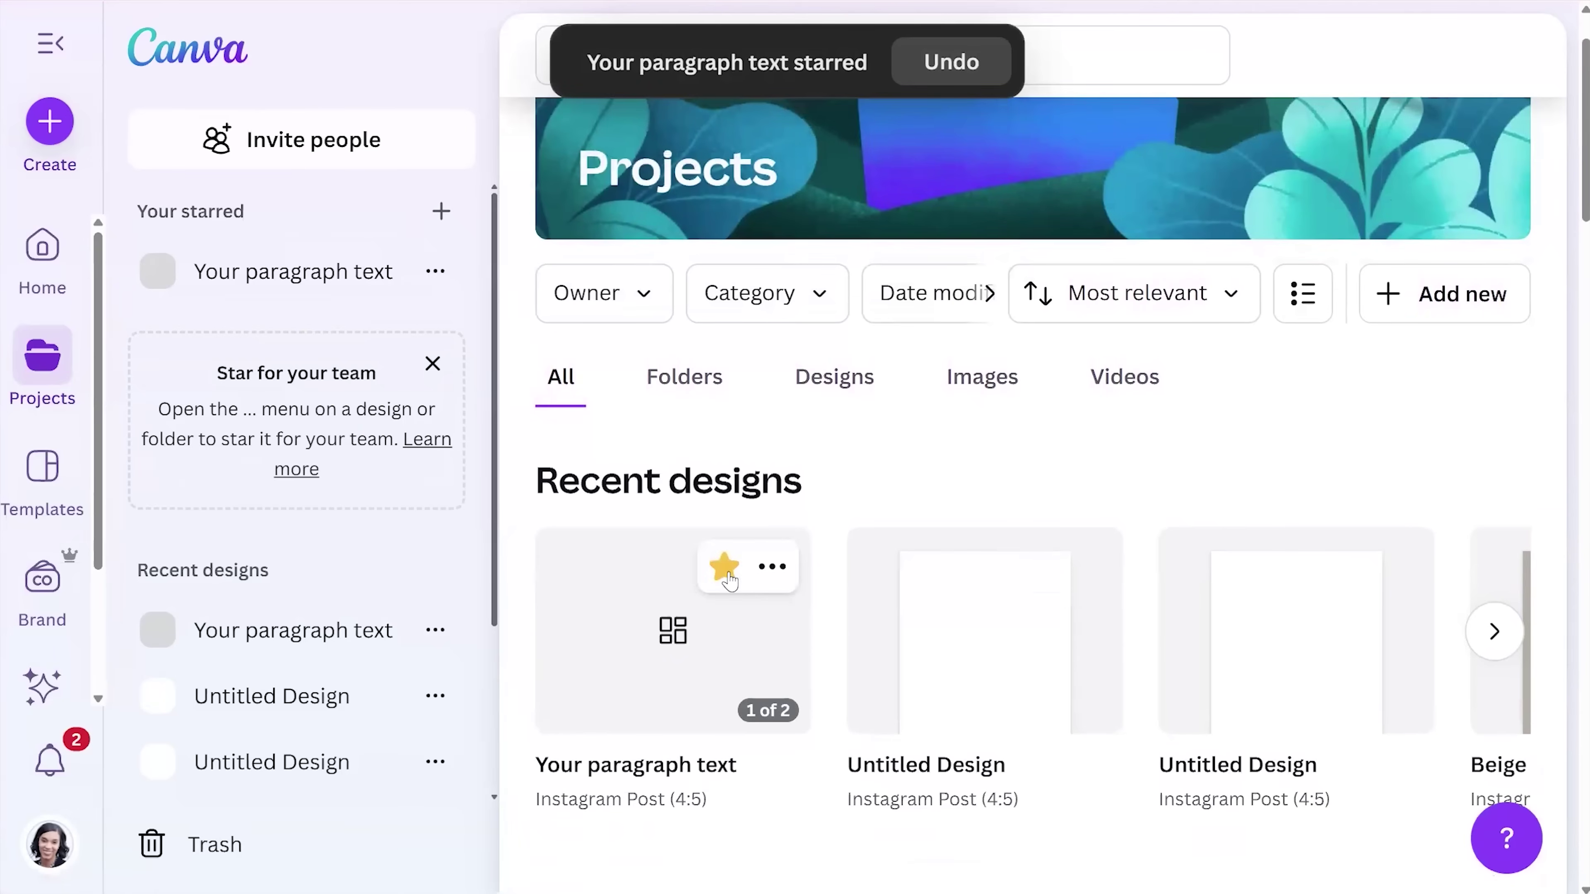
pyautogui.click(726, 576)
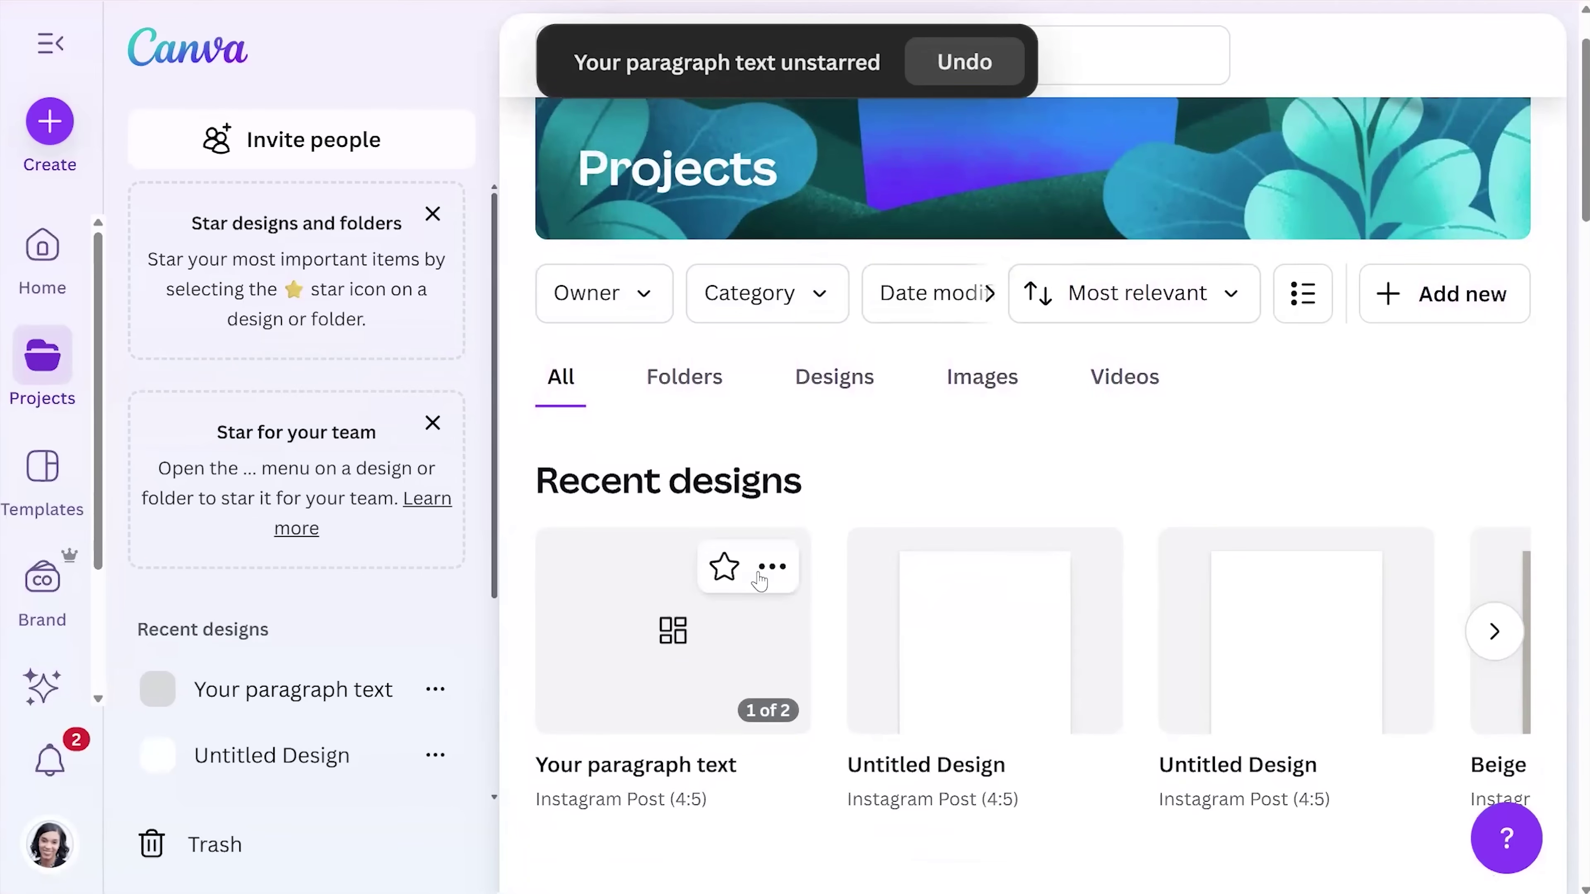
pyautogui.click(53, 352)
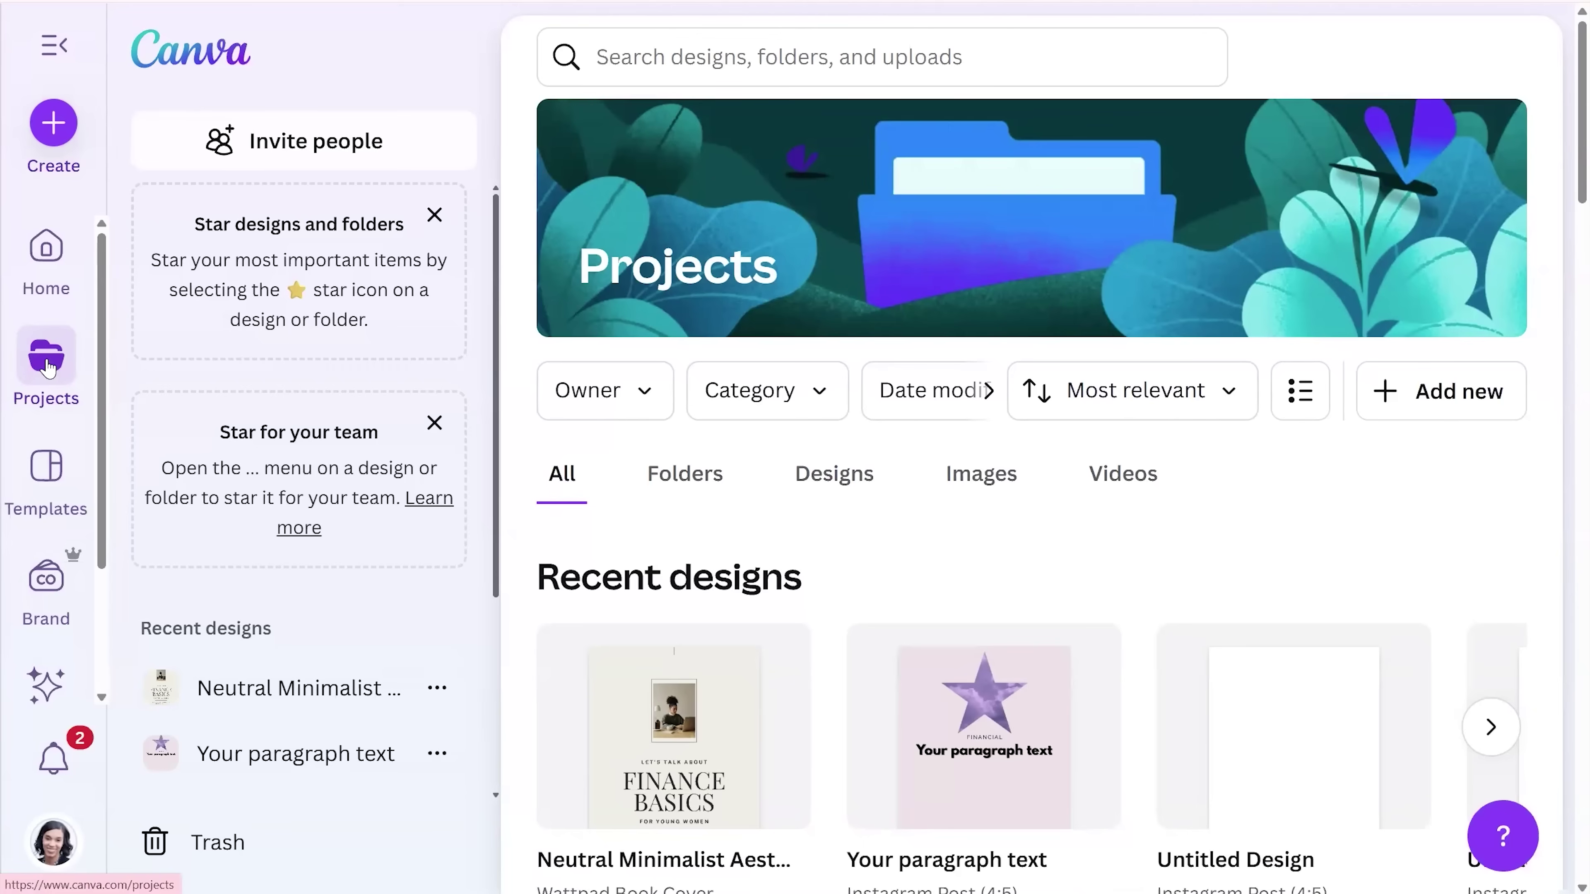
# - Search the Canva templates for "ebook" and open the preview of the Neutral Minimalist Aesthetic Time Management Ebook Cover
pyautogui.click(59, 490)
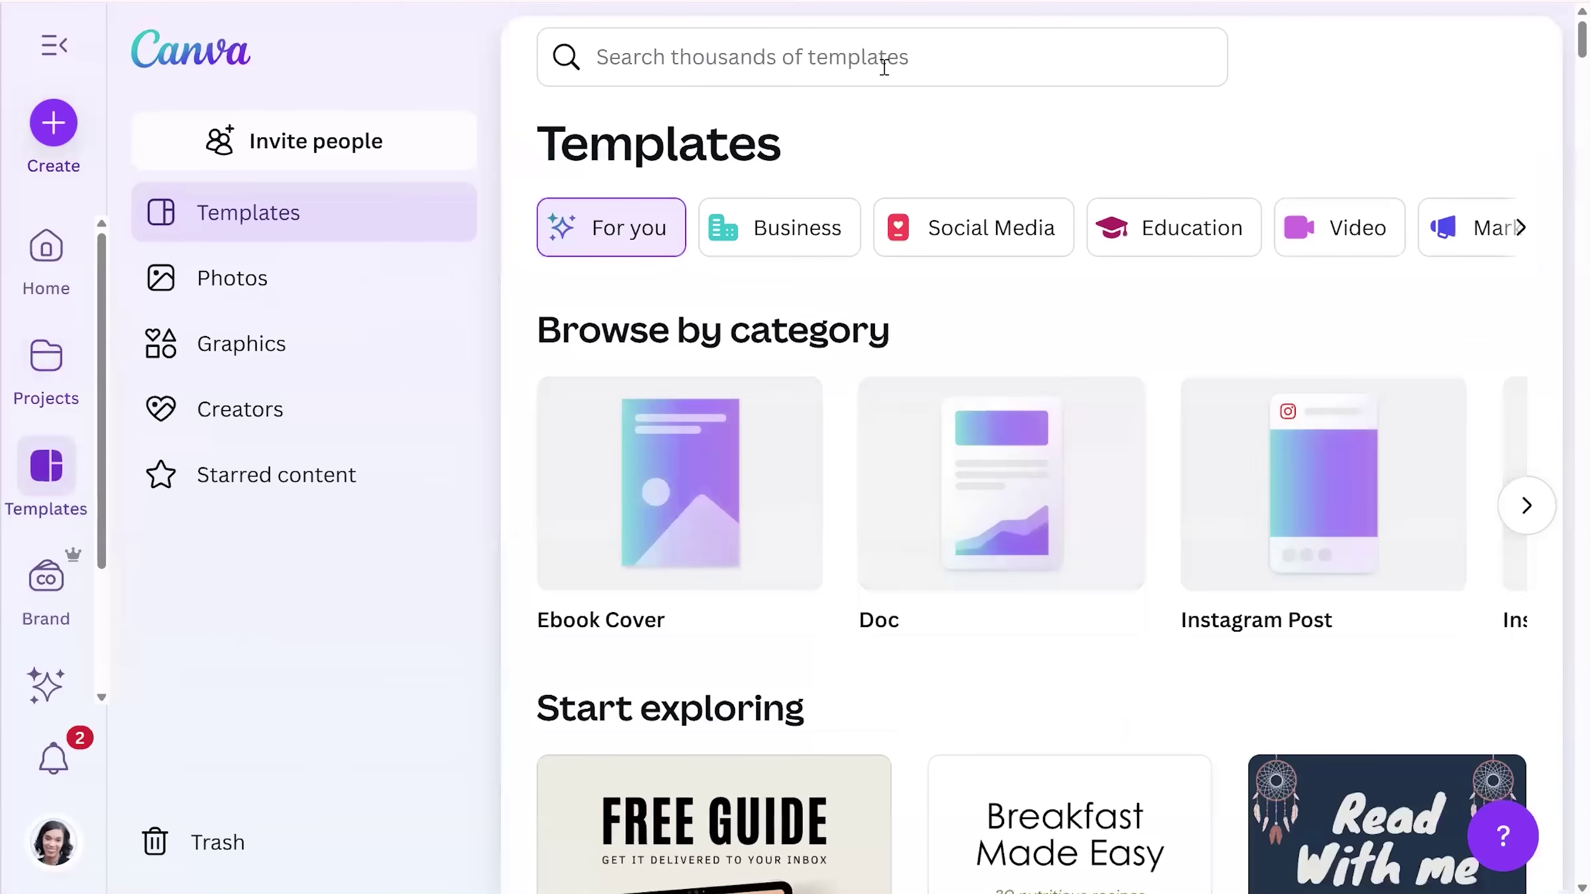
pyautogui.click(908, 62)
pyautogui.write('ebook')
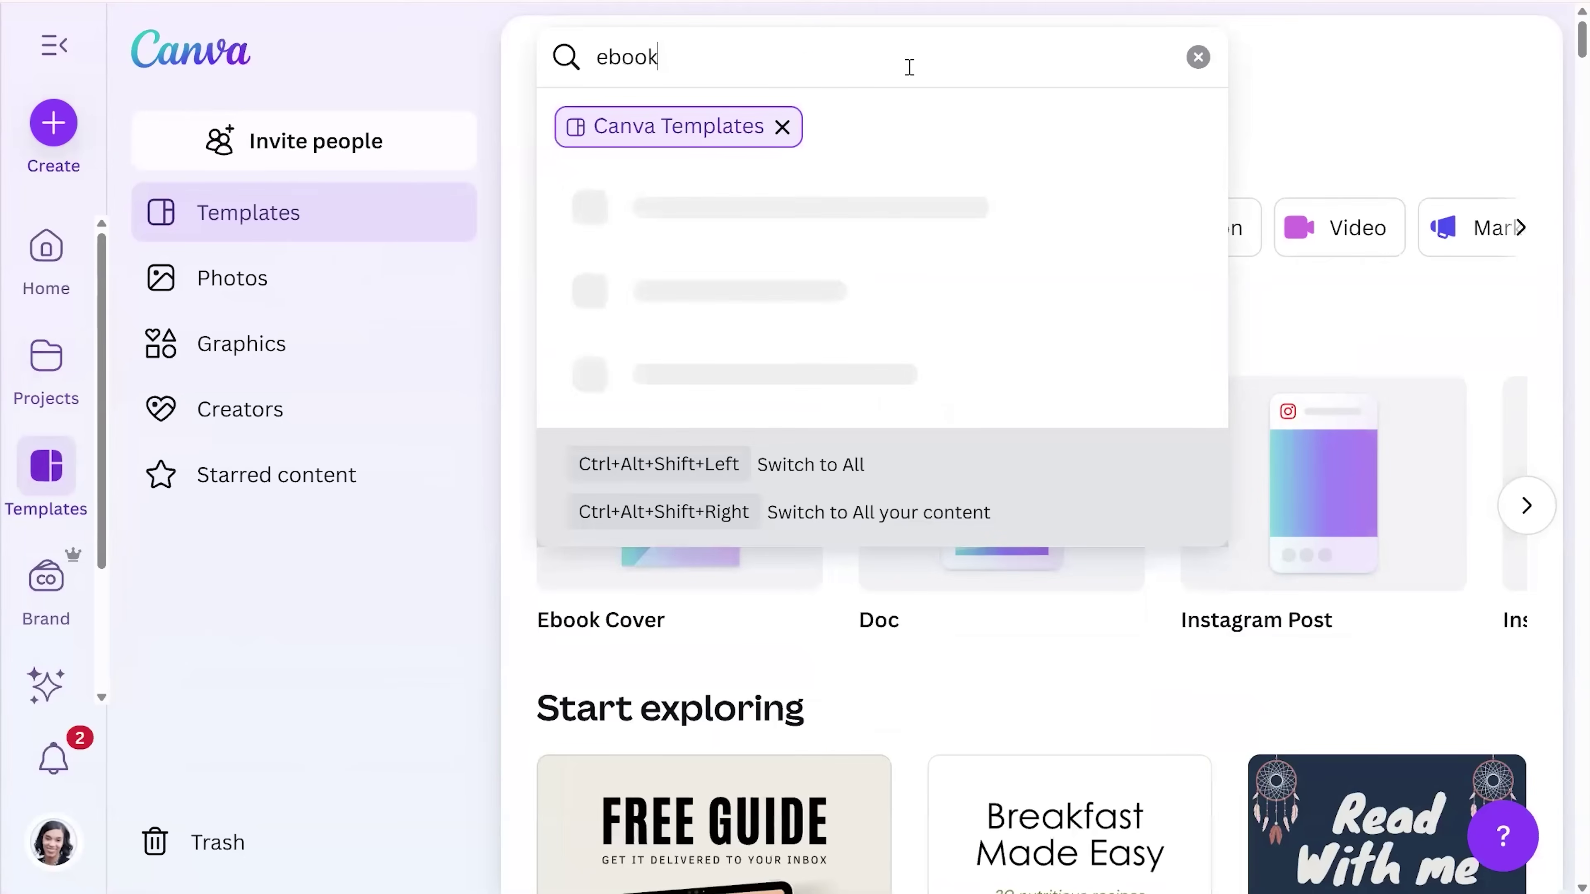
pyautogui.press('Return')
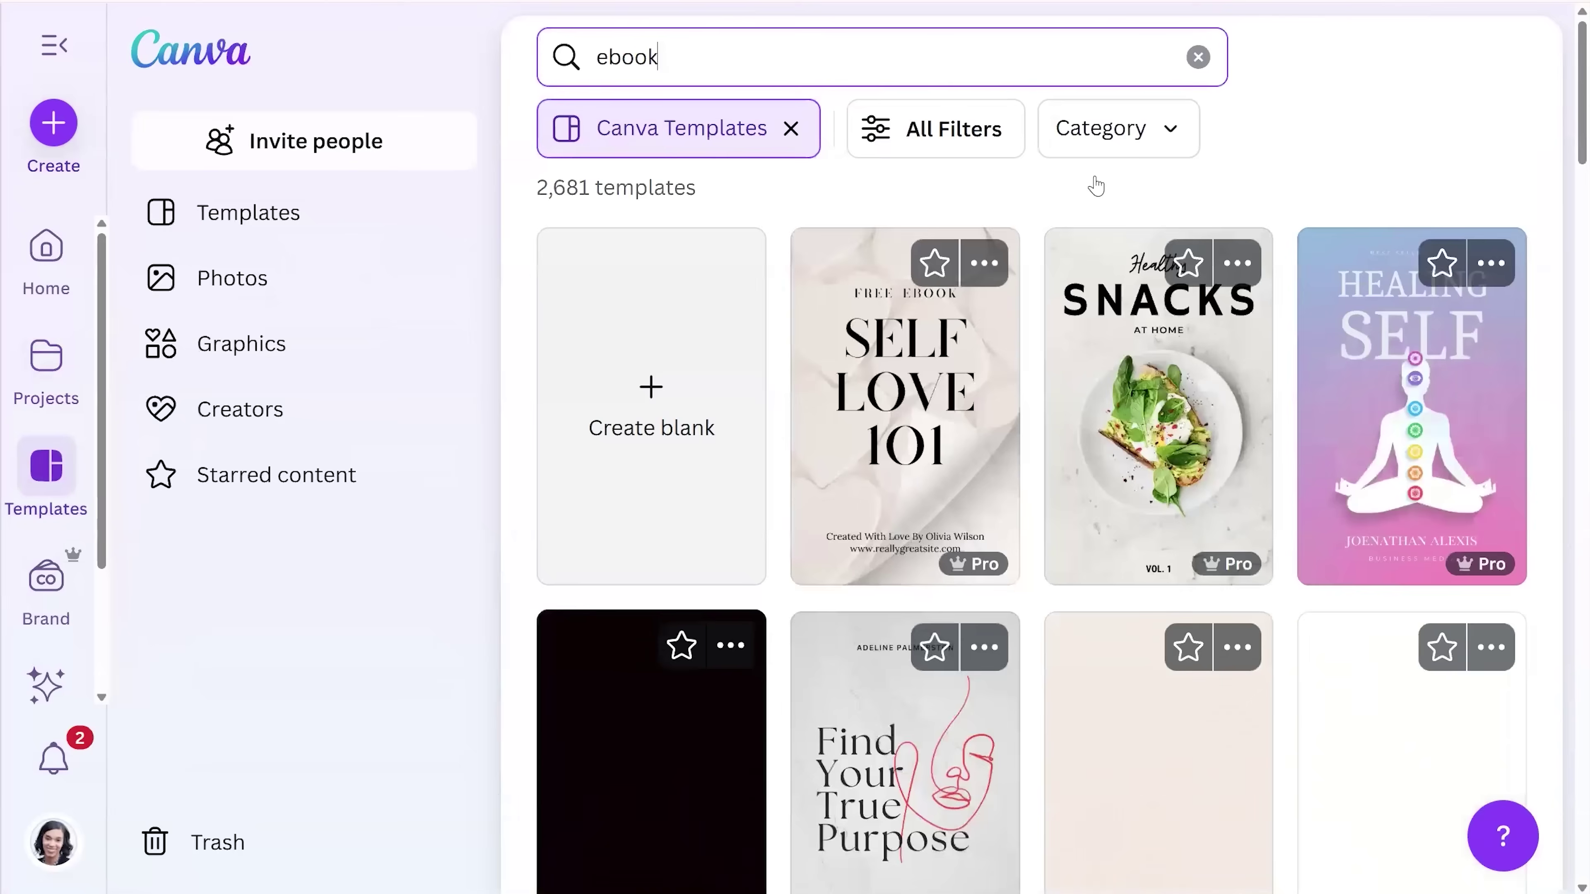
pyautogui.scroll(-1, 1236, 350)
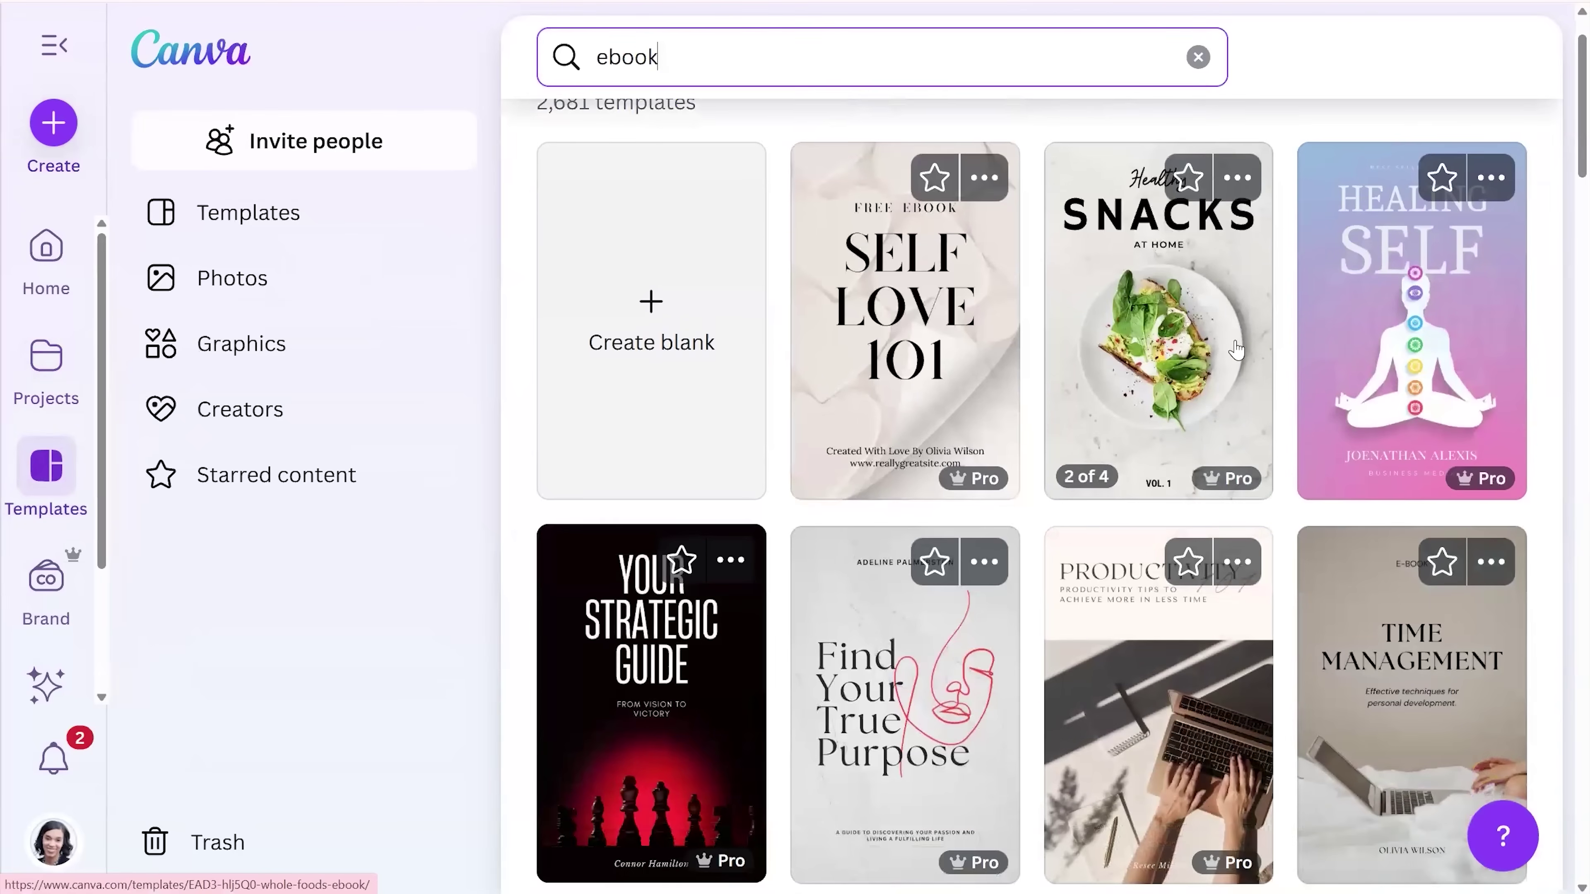
pyautogui.scroll(-3, 1236, 349)
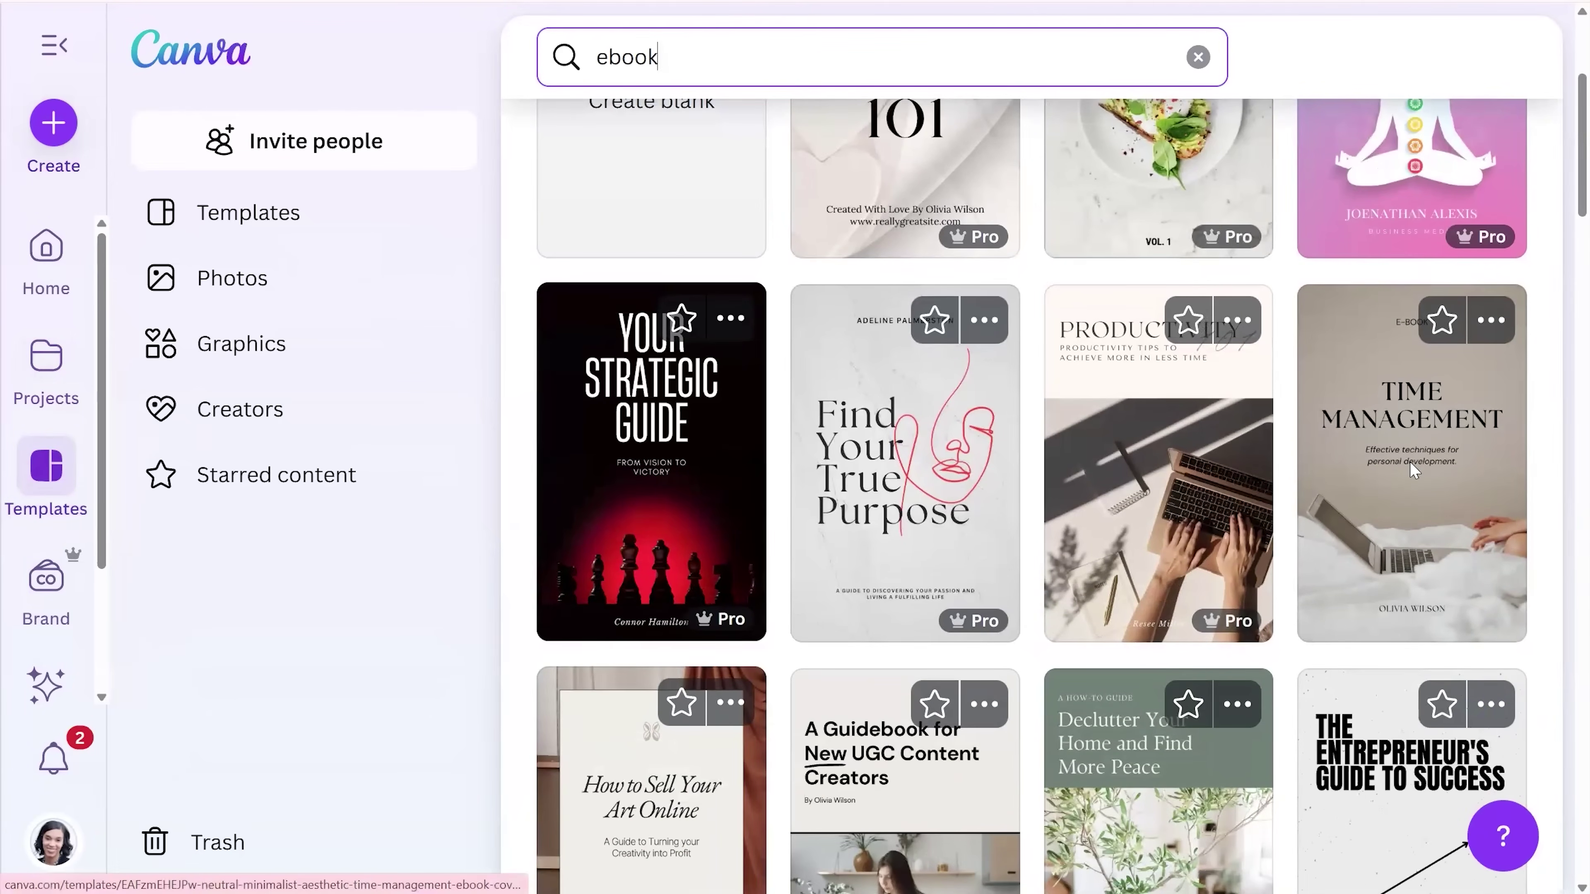
pyautogui.click(1424, 438)
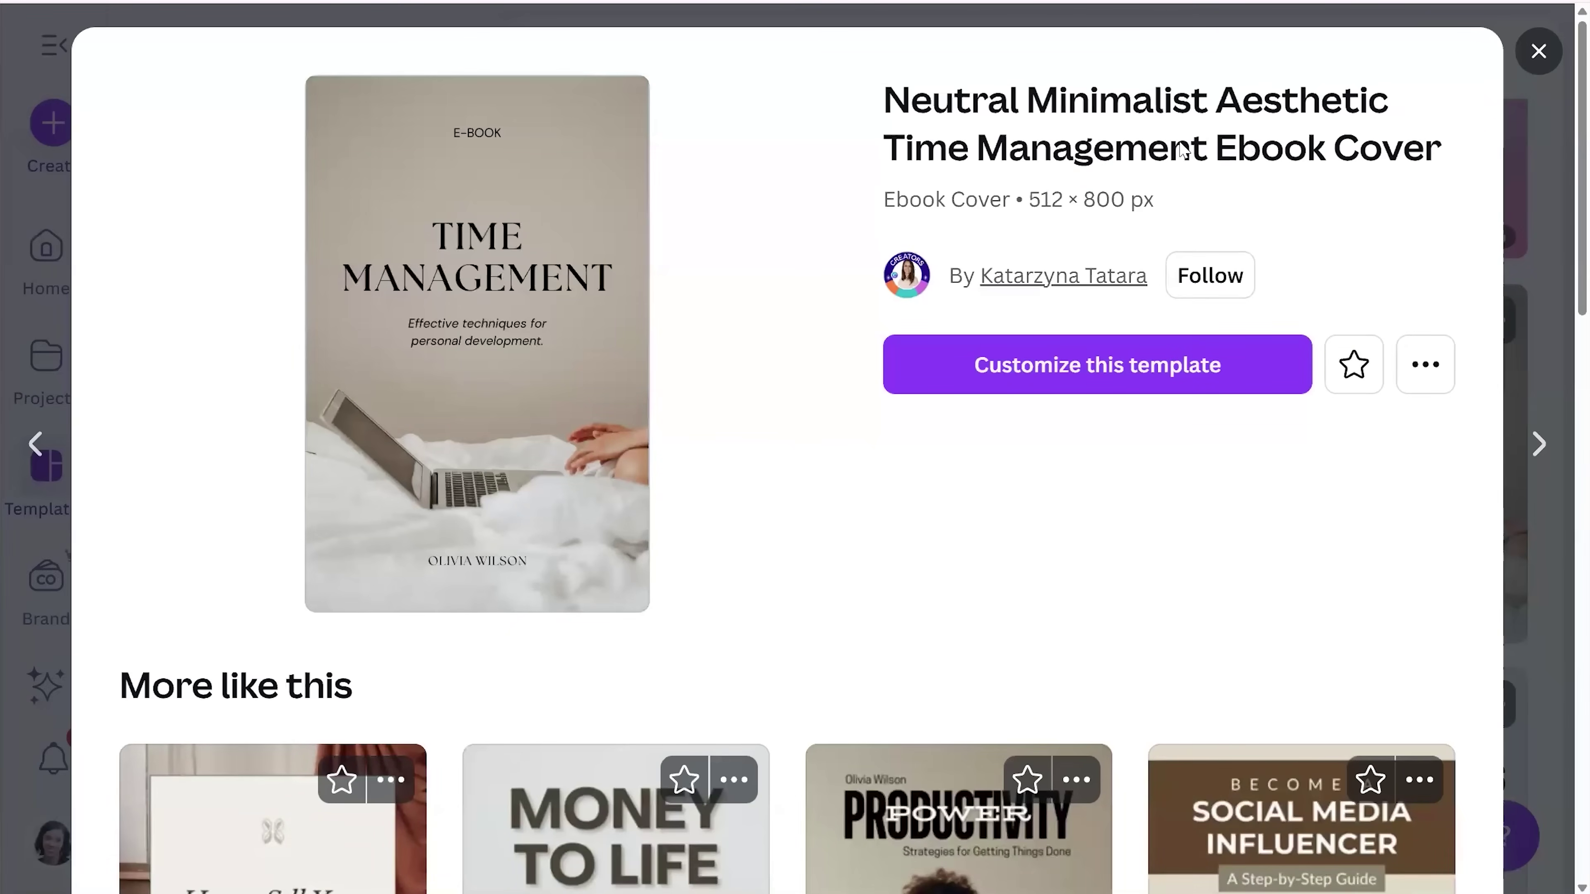
# - Close the template preview, browse the ebook covers and change the template search to "ebook template"
pyautogui.click(1538, 51)
pyautogui.scroll(-5, 1458, 144)
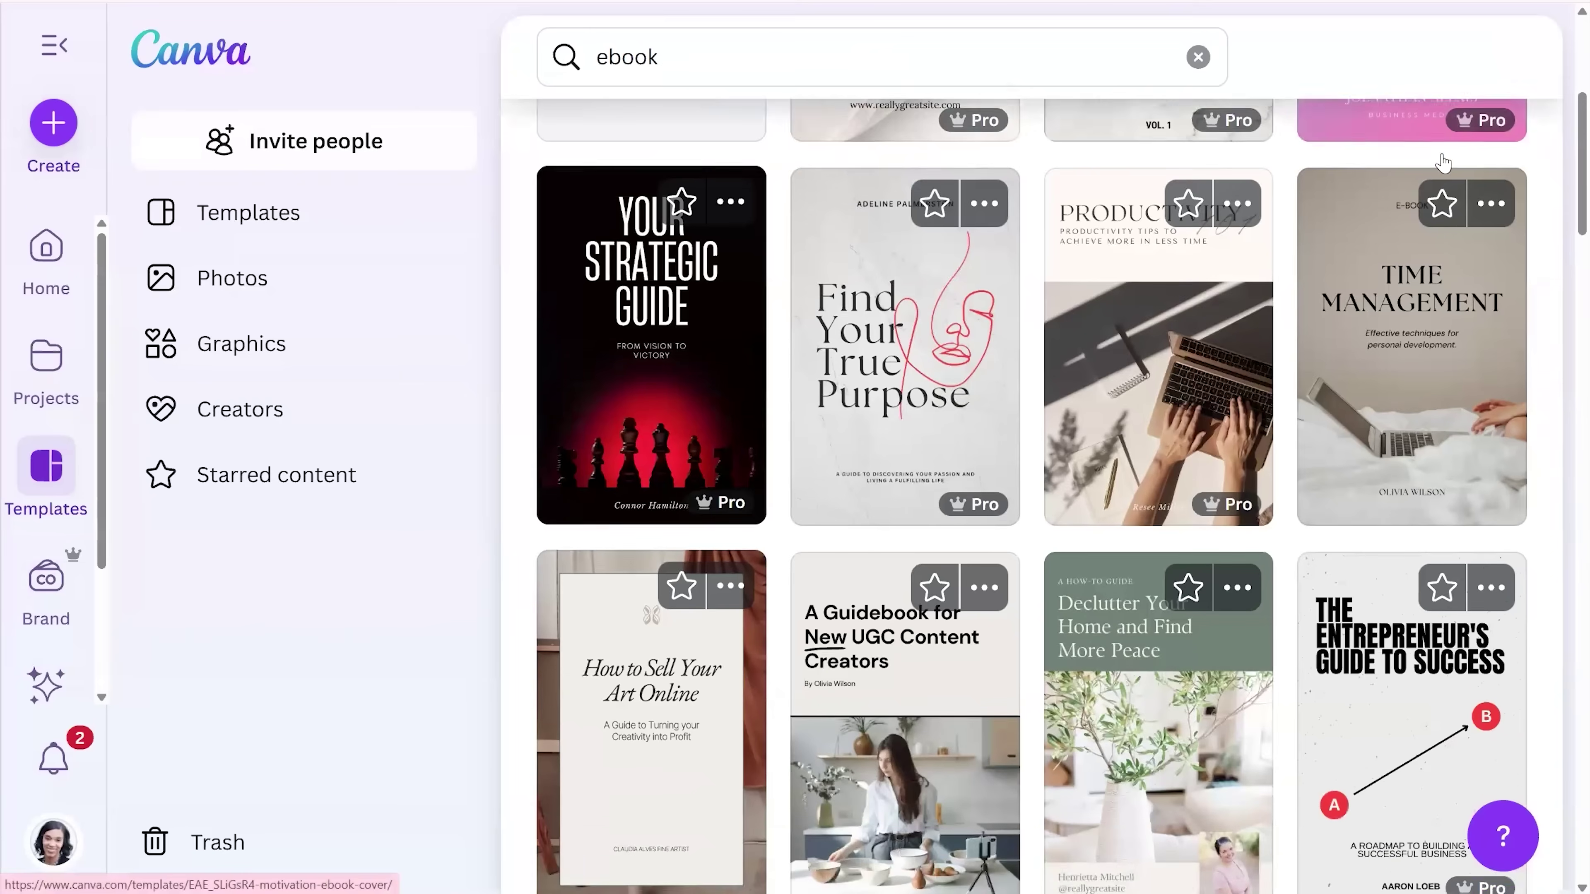
pyautogui.scroll(-3, 1442, 164)
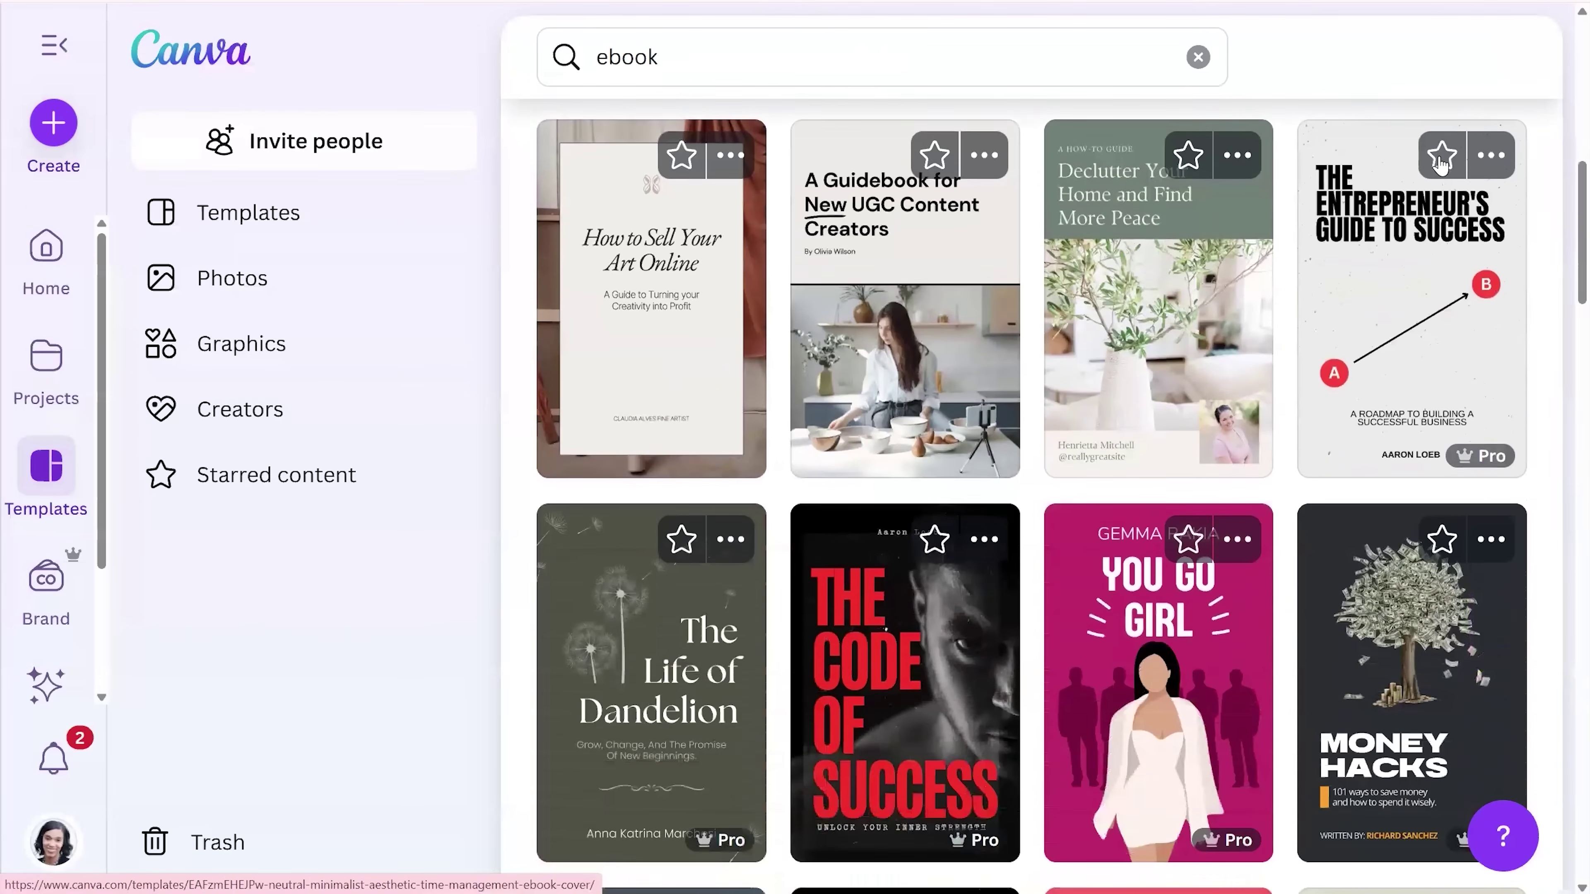
pyautogui.click(751, 57)
pyautogui.click(759, 382)
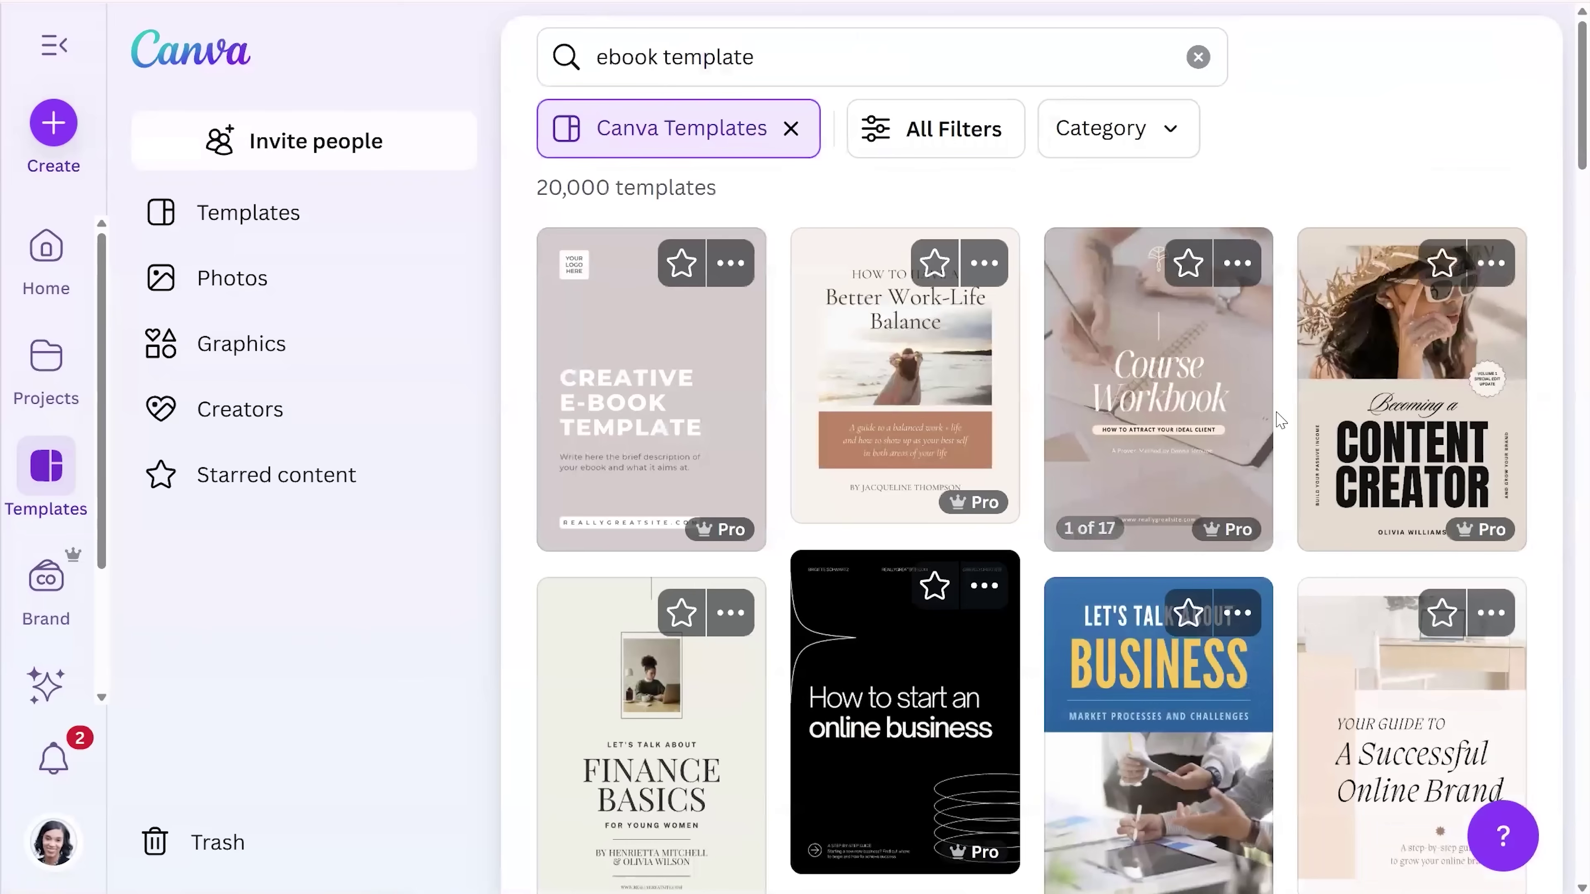
# - Find the Peach and Brown Modern Business eBook Document among the results and open its preview
pyautogui.scroll(-2, 1280, 420)
pyautogui.scroll(-1, 1280, 419)
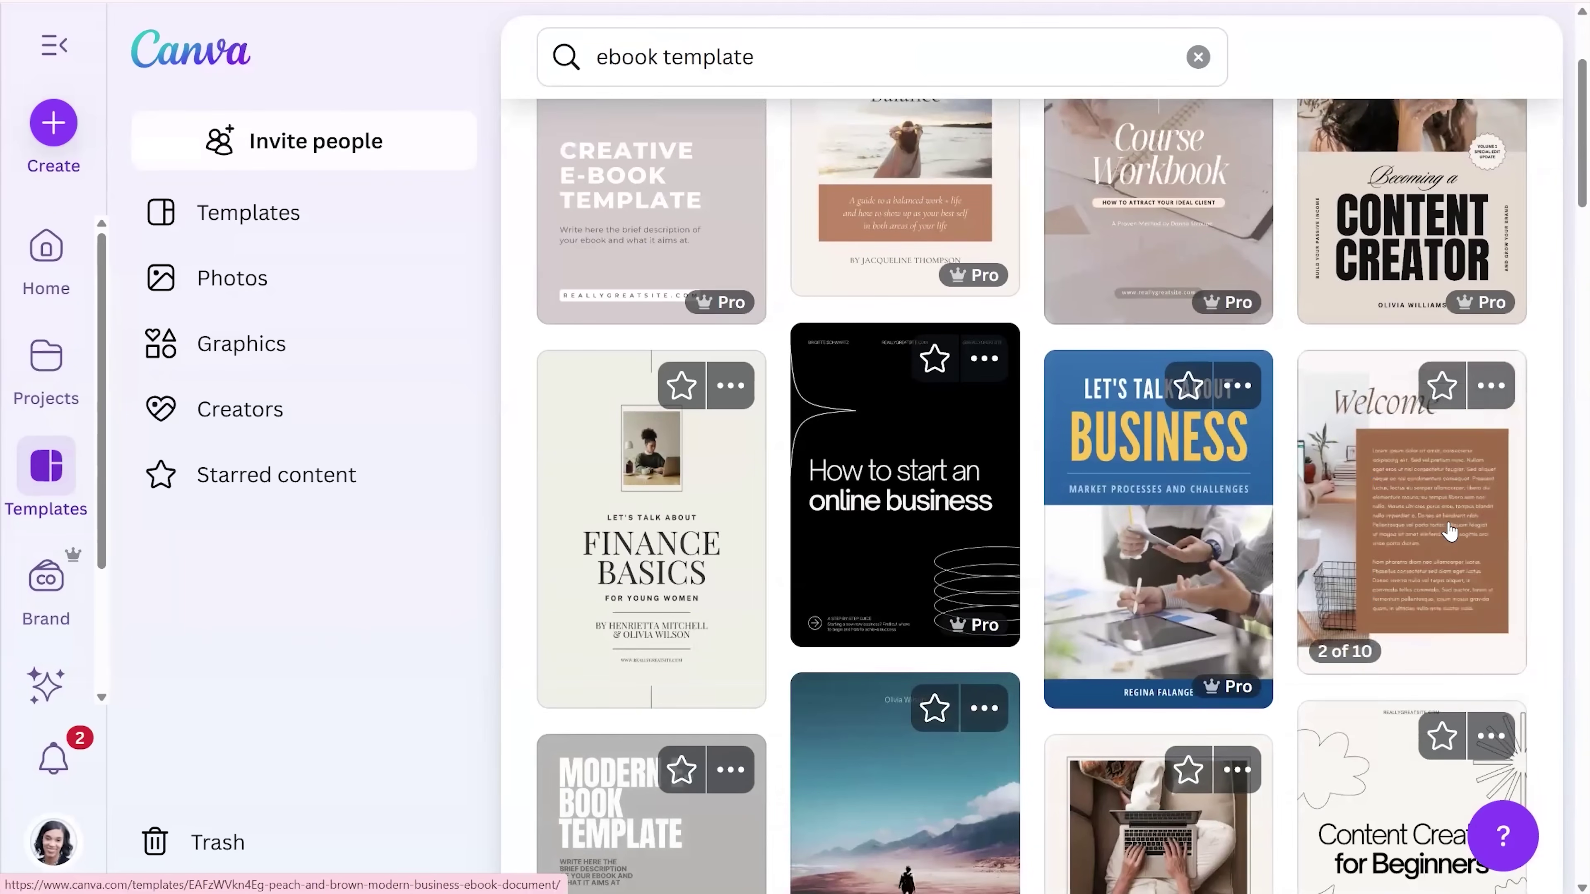
pyautogui.click(1450, 529)
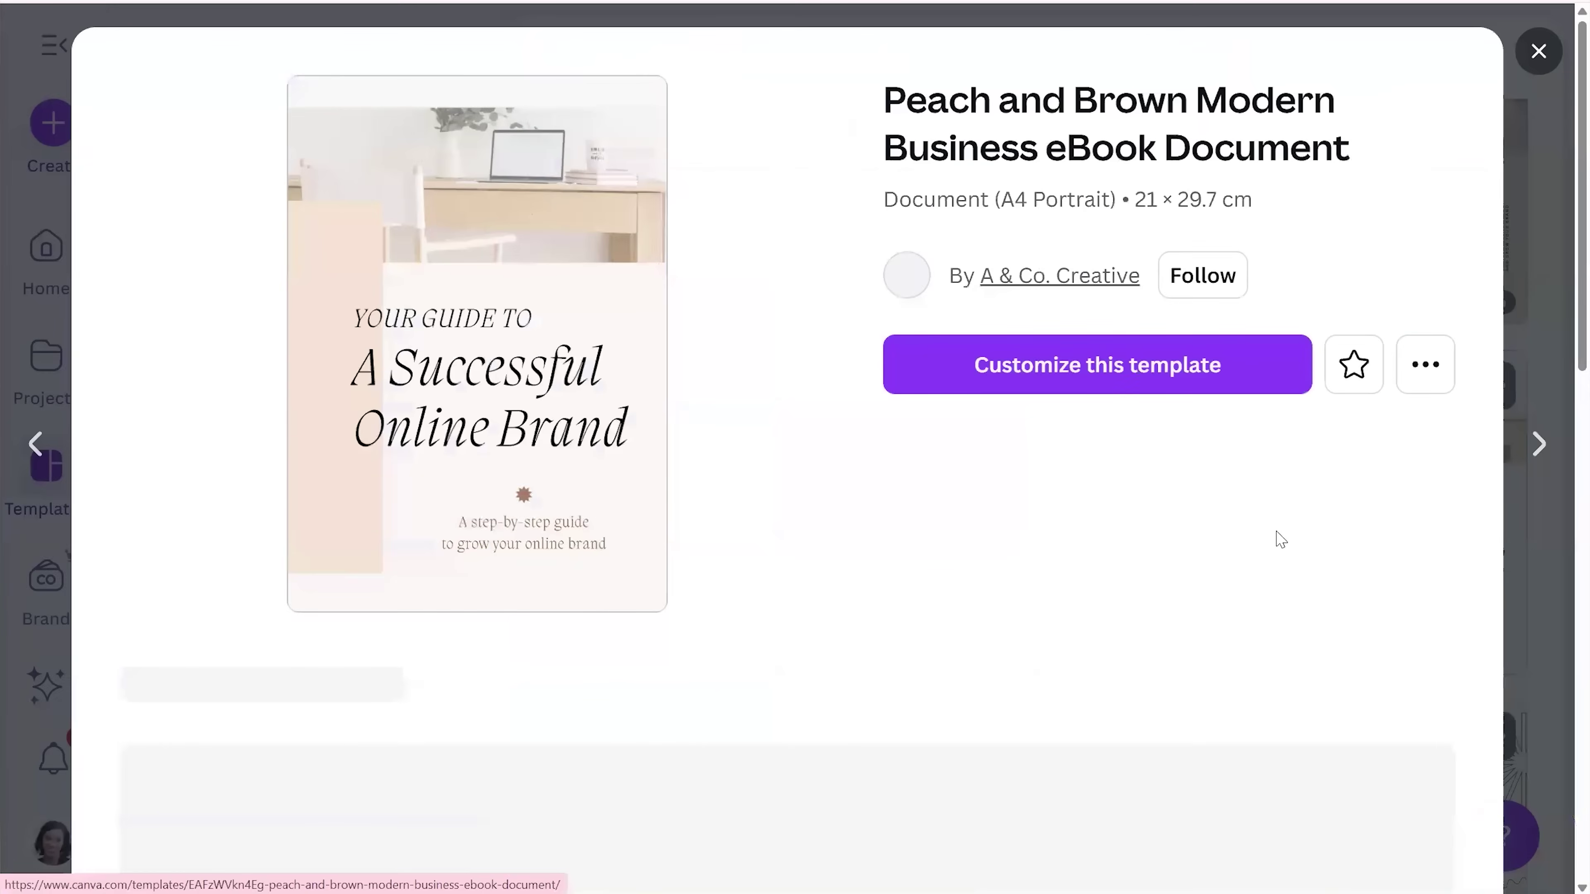
# - Look through the template's page thumbnails and start customizing the Peach and Brown Modern Business eBook Document
pyautogui.scroll(-1, 1011, 540)
pyautogui.scroll(-2, 997, 543)
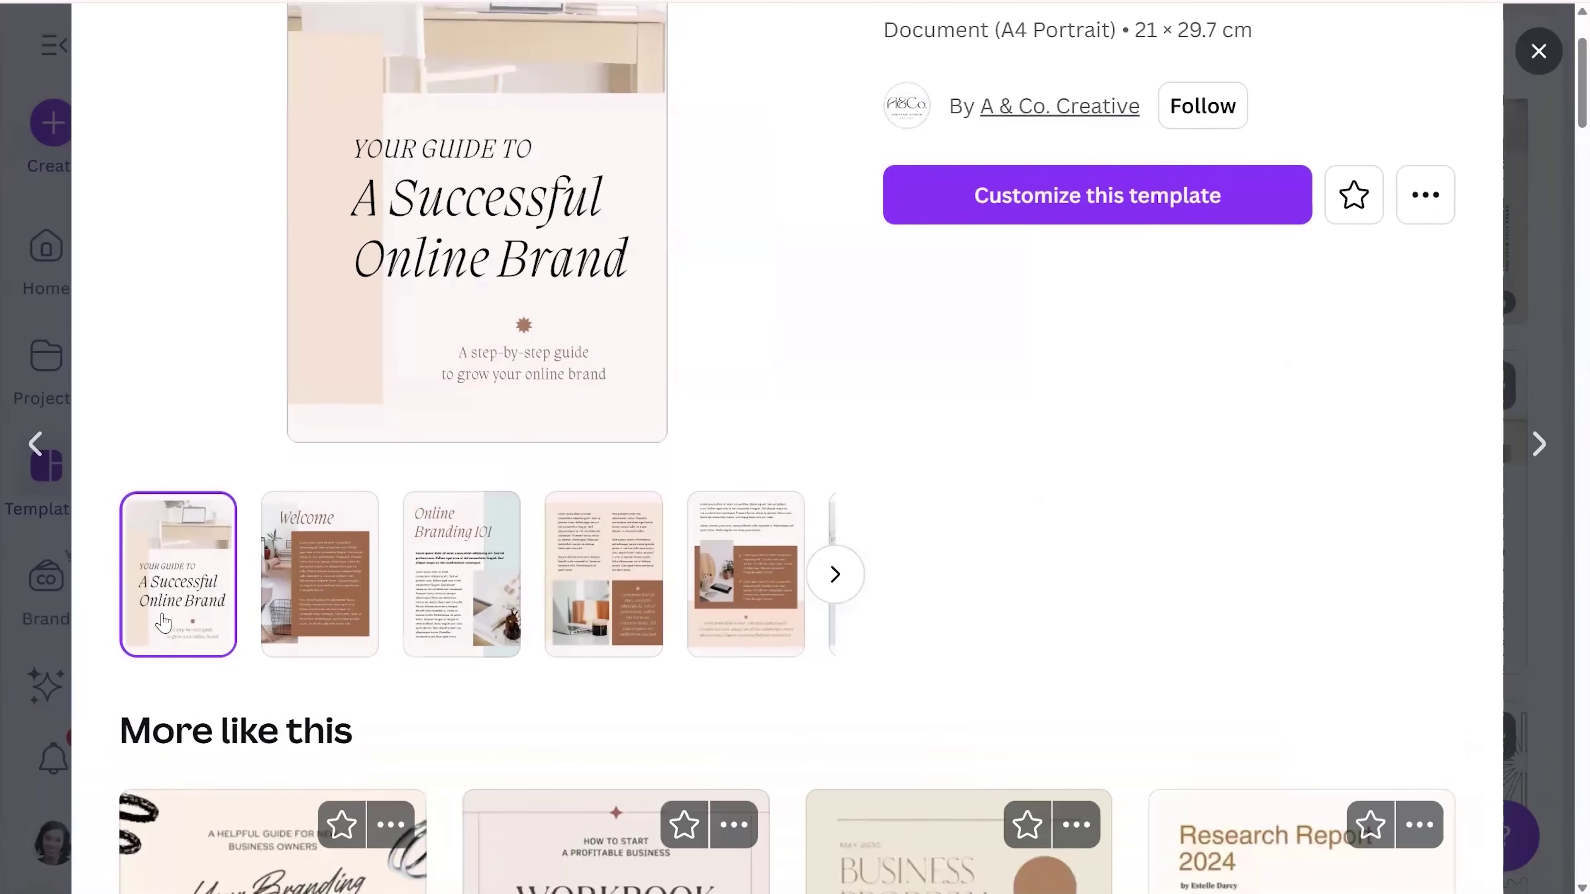
pyautogui.click(834, 575)
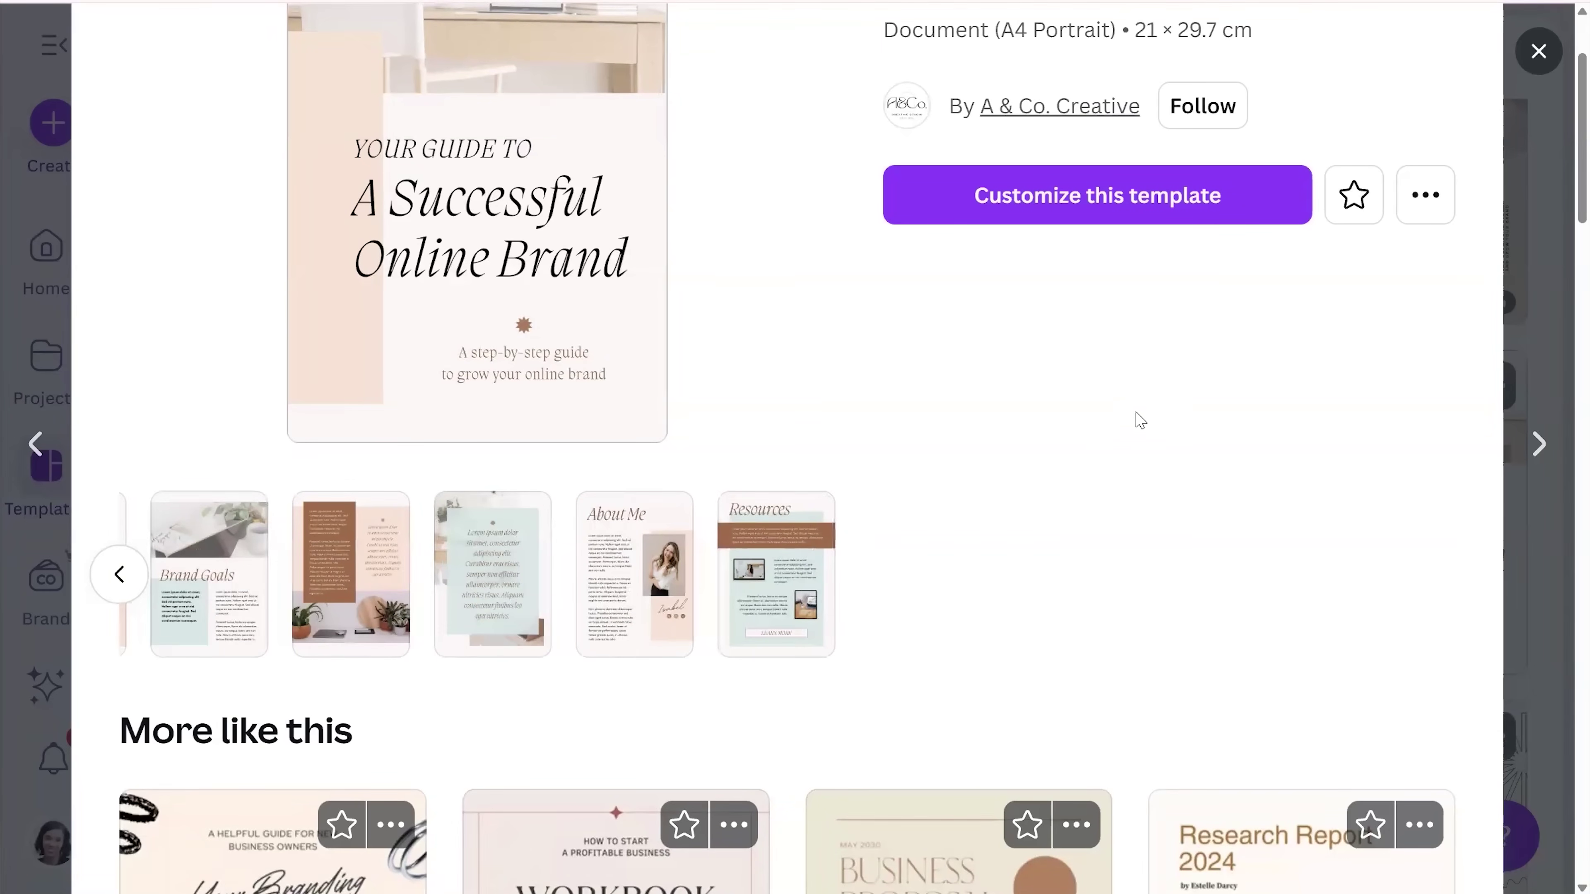
pyautogui.scroll(2, 1114, 376)
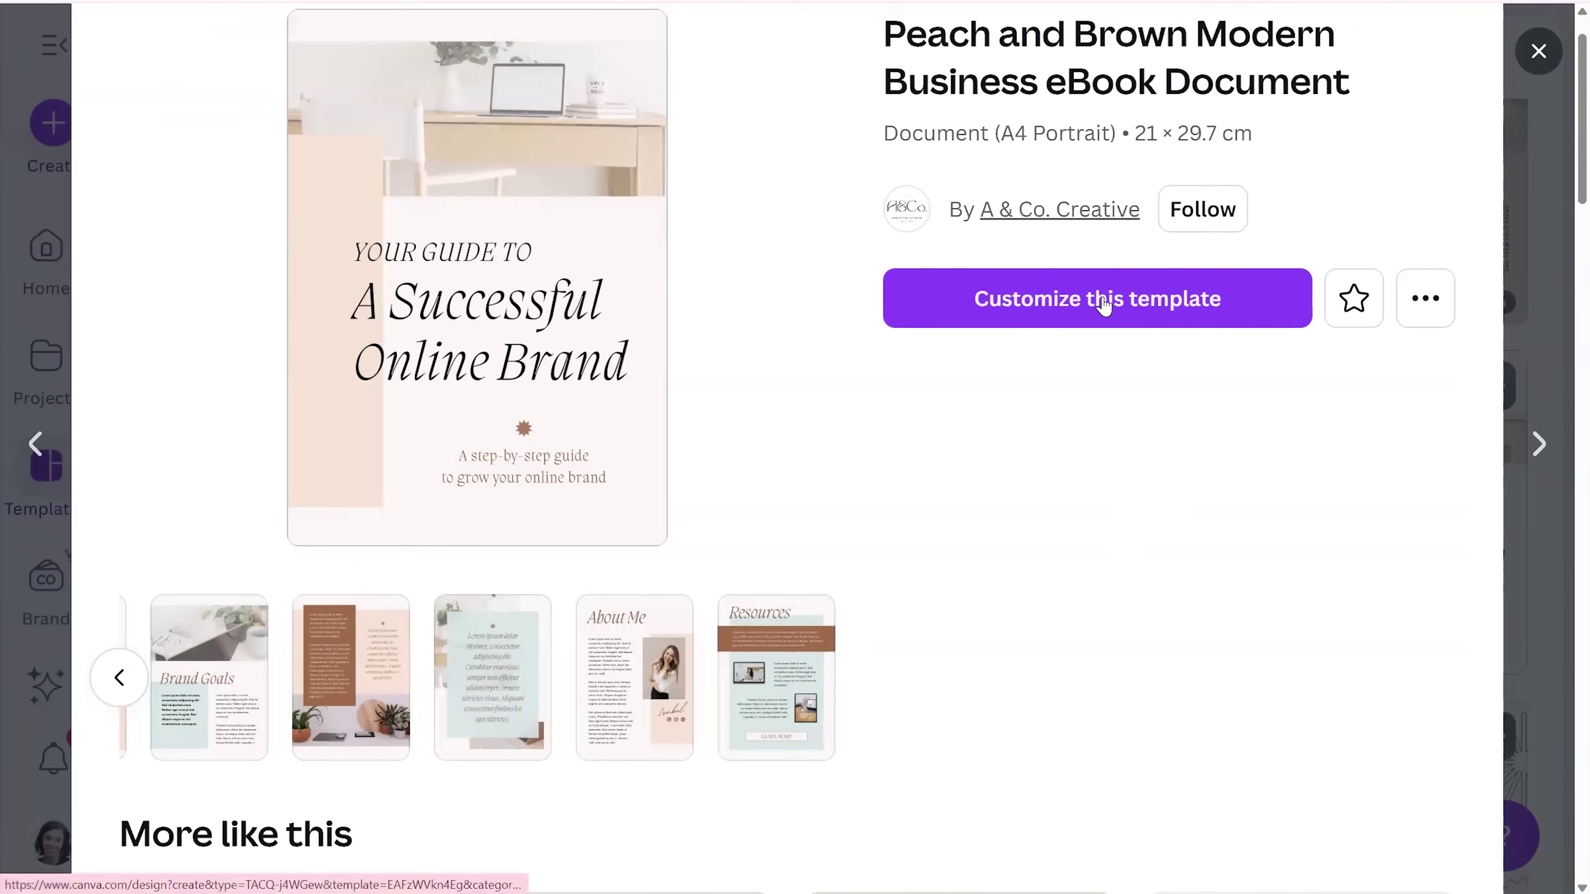
pyautogui.click(1103, 307)
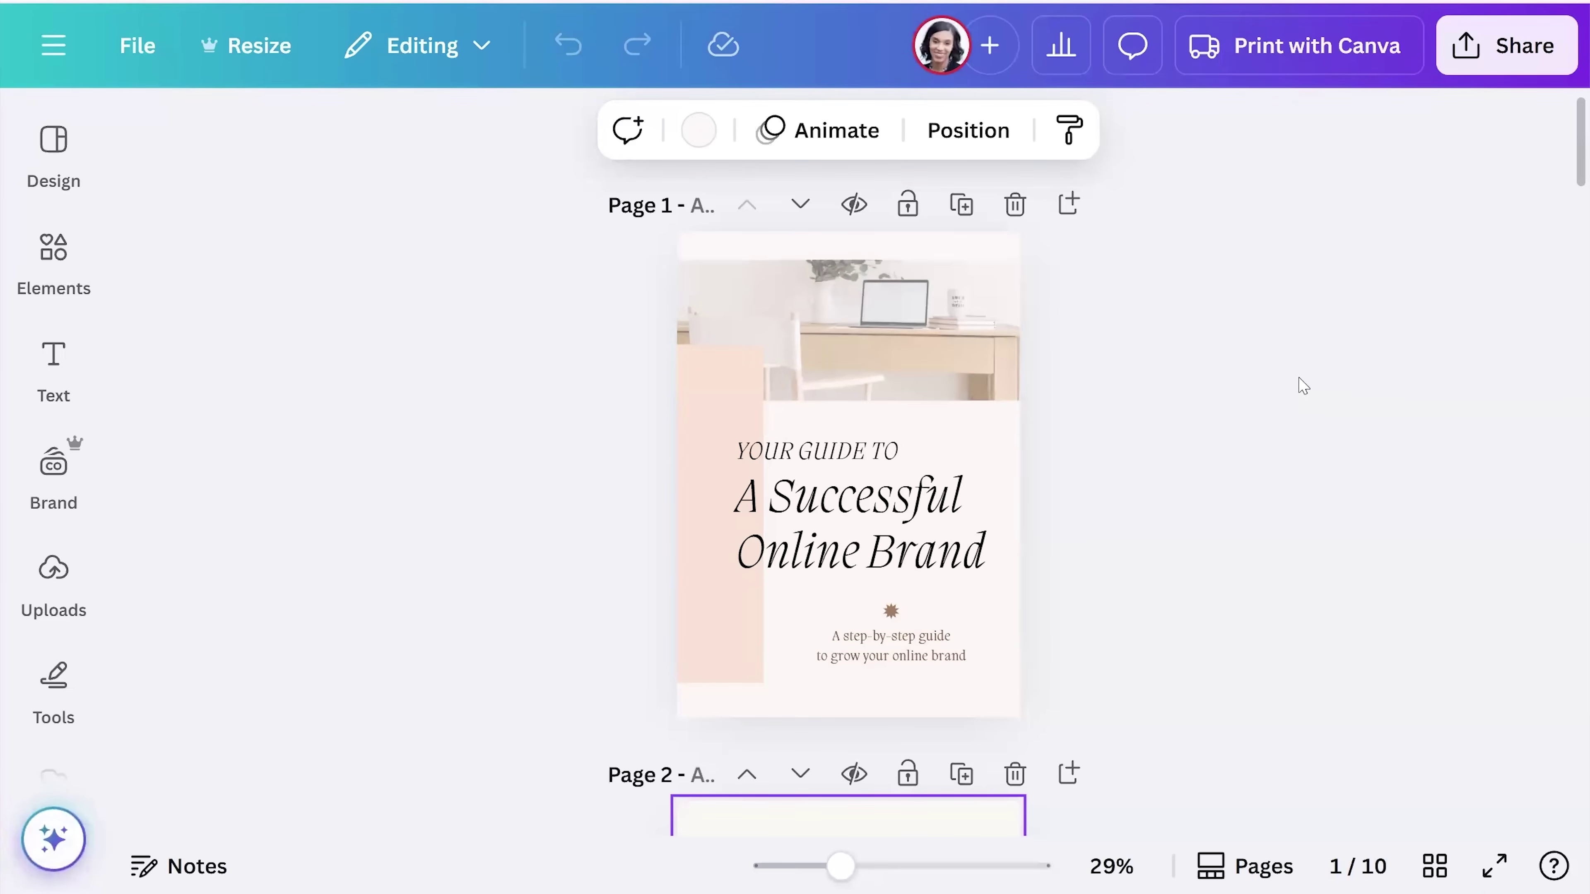
# - Examine the layouts of the ebook's pages in the editor, from the cover through the inner pages
pyautogui.scroll(-10, 1302, 388)
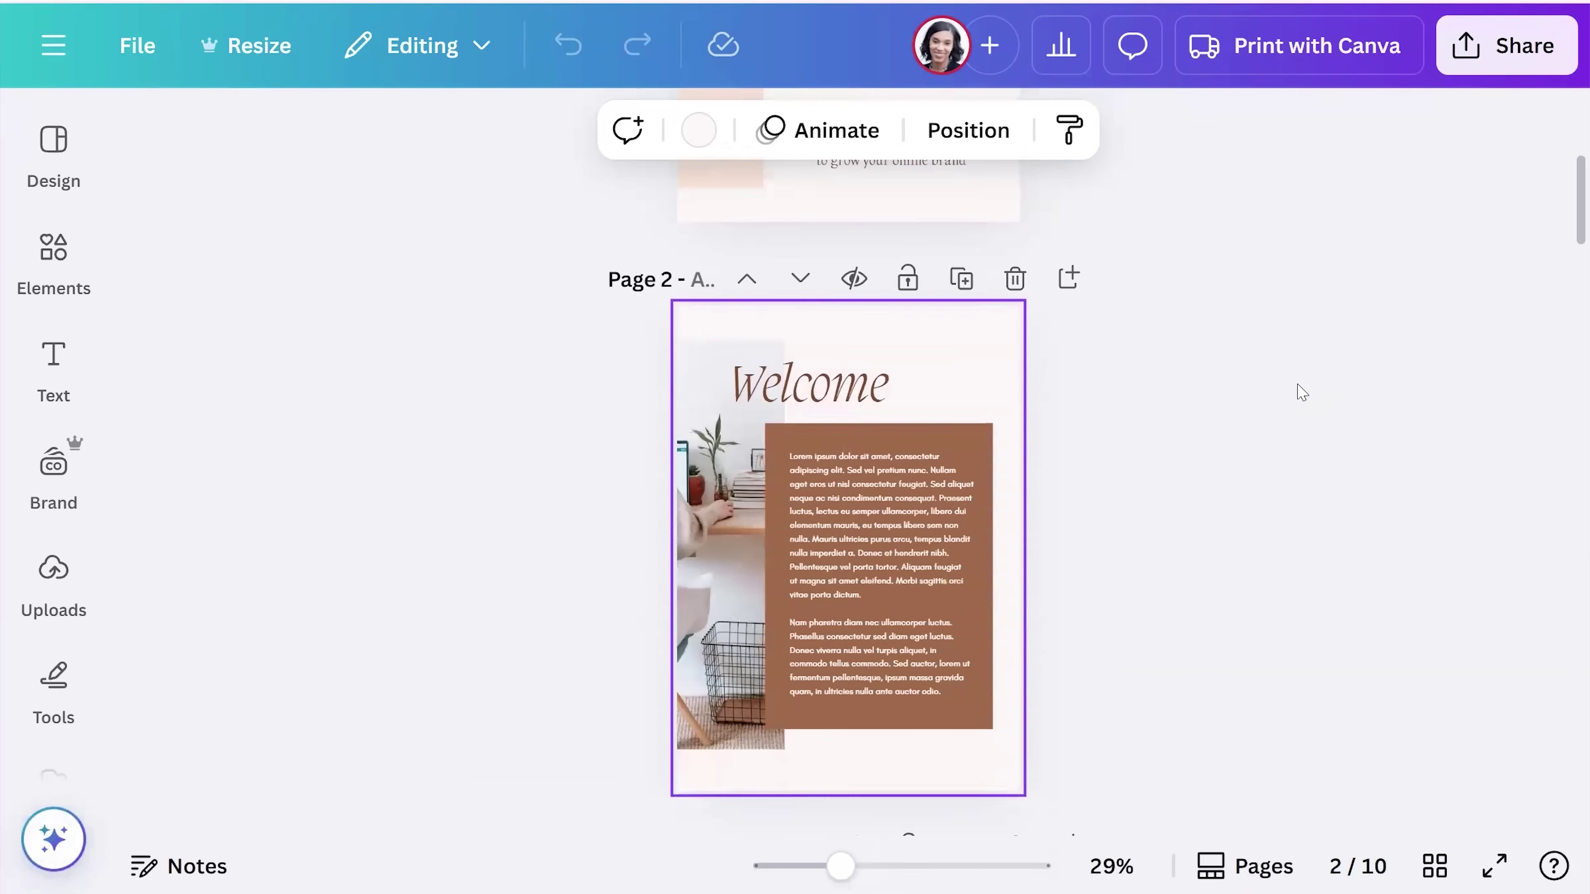
pyautogui.scroll(-10, 1302, 392)
pyautogui.scroll(10, 1302, 392)
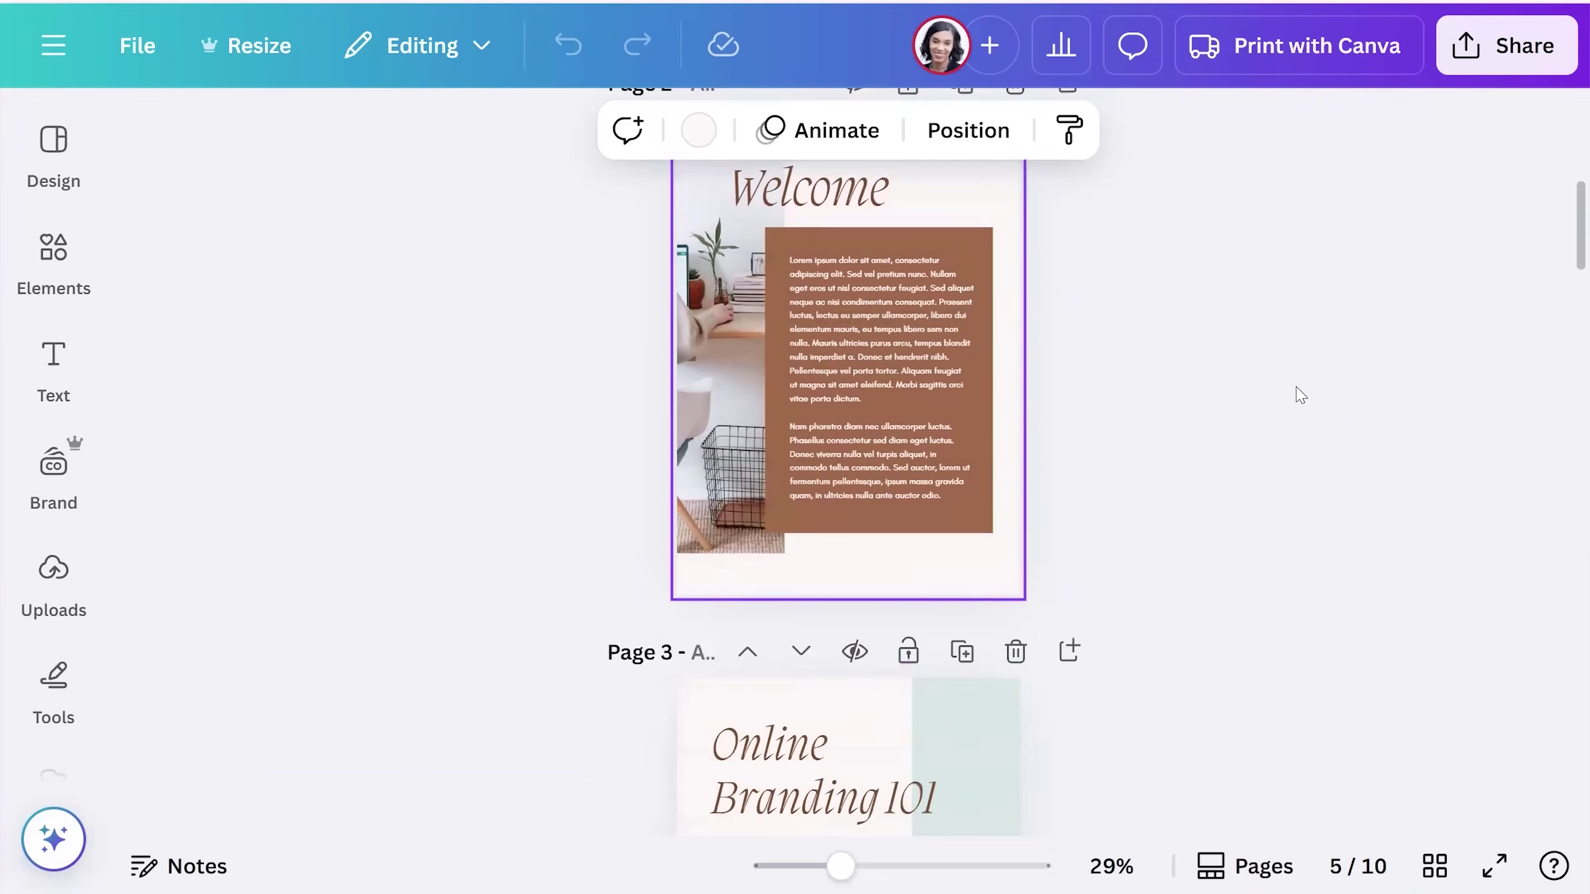
pyautogui.scroll(-3, 1300, 395)
pyautogui.scroll(-8, 1300, 395)
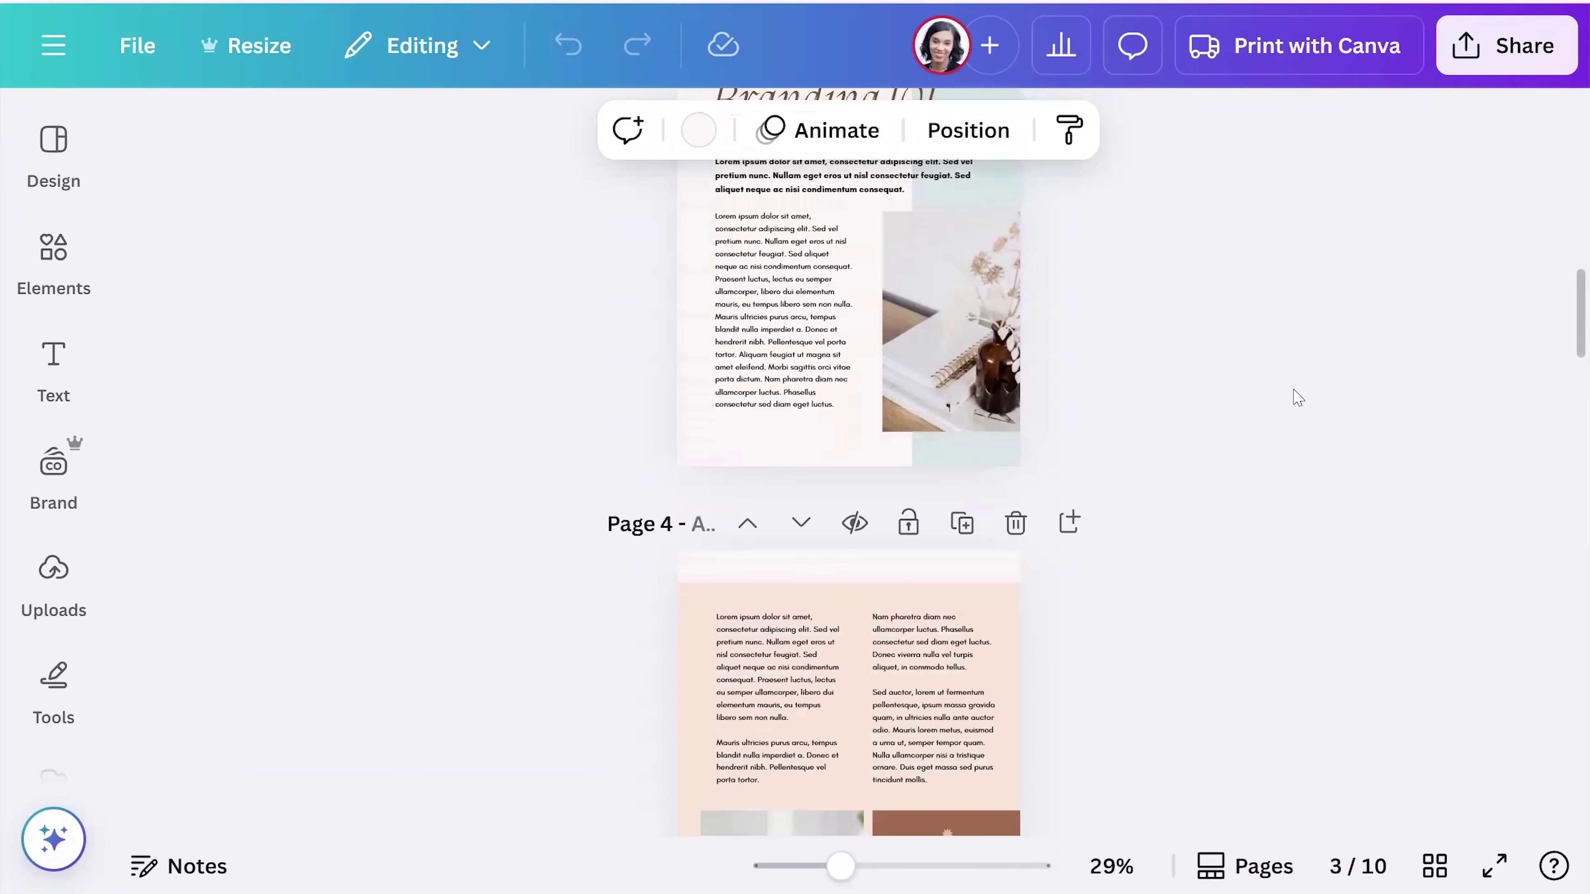
pyautogui.scroll(20, 1298, 398)
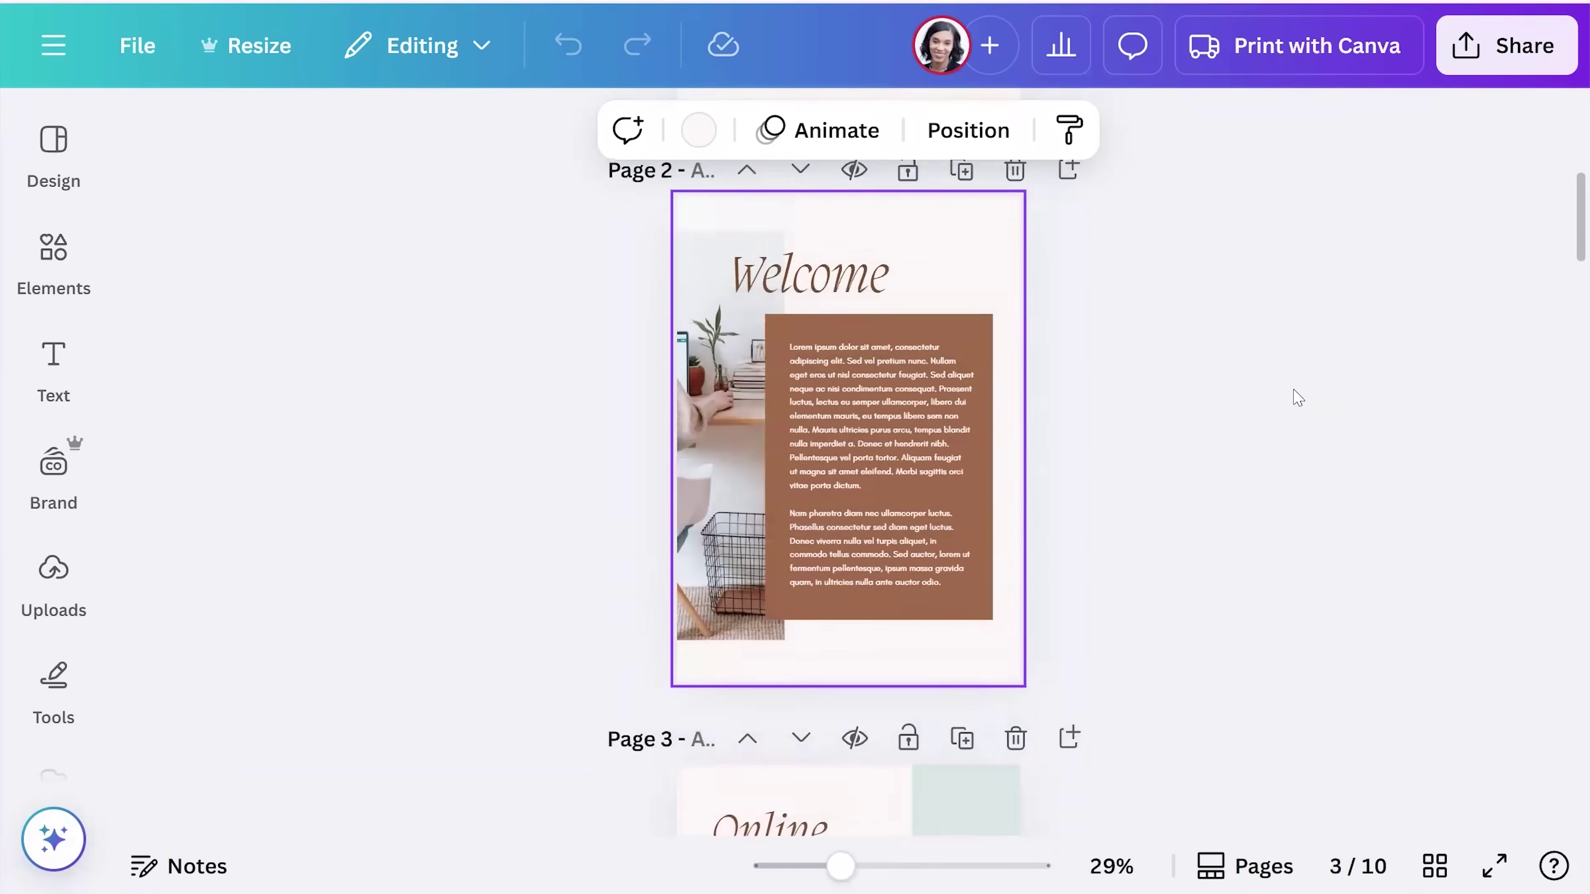
# - Add a blank page directly after the Welcome page
pyautogui.scroll(2, 1298, 398)
pyautogui.scroll(-2, 1293, 397)
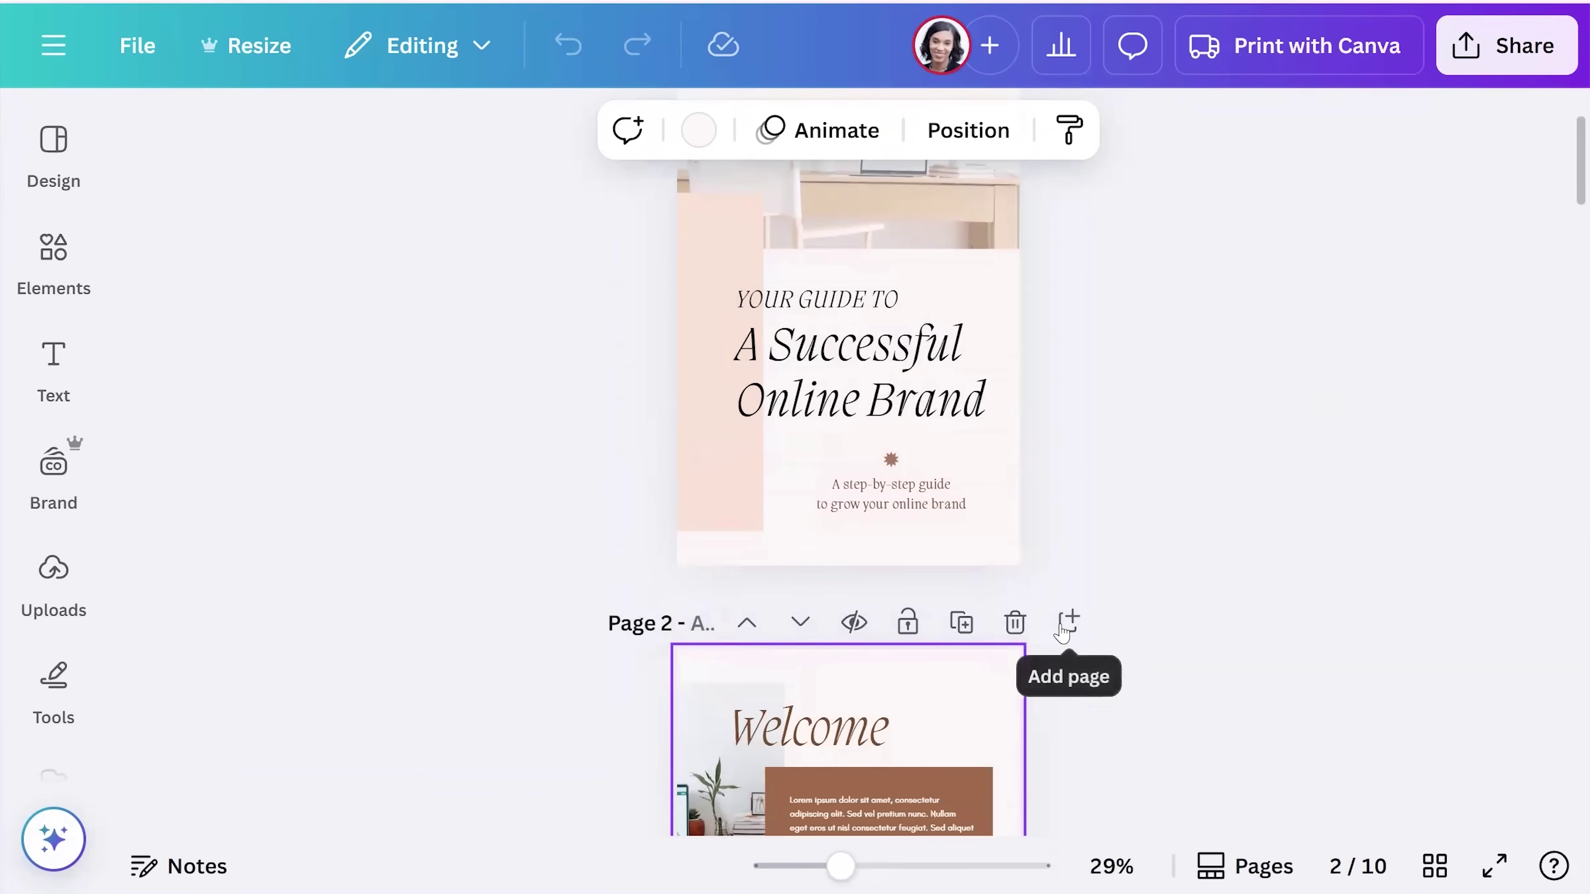
pyautogui.click(1063, 632)
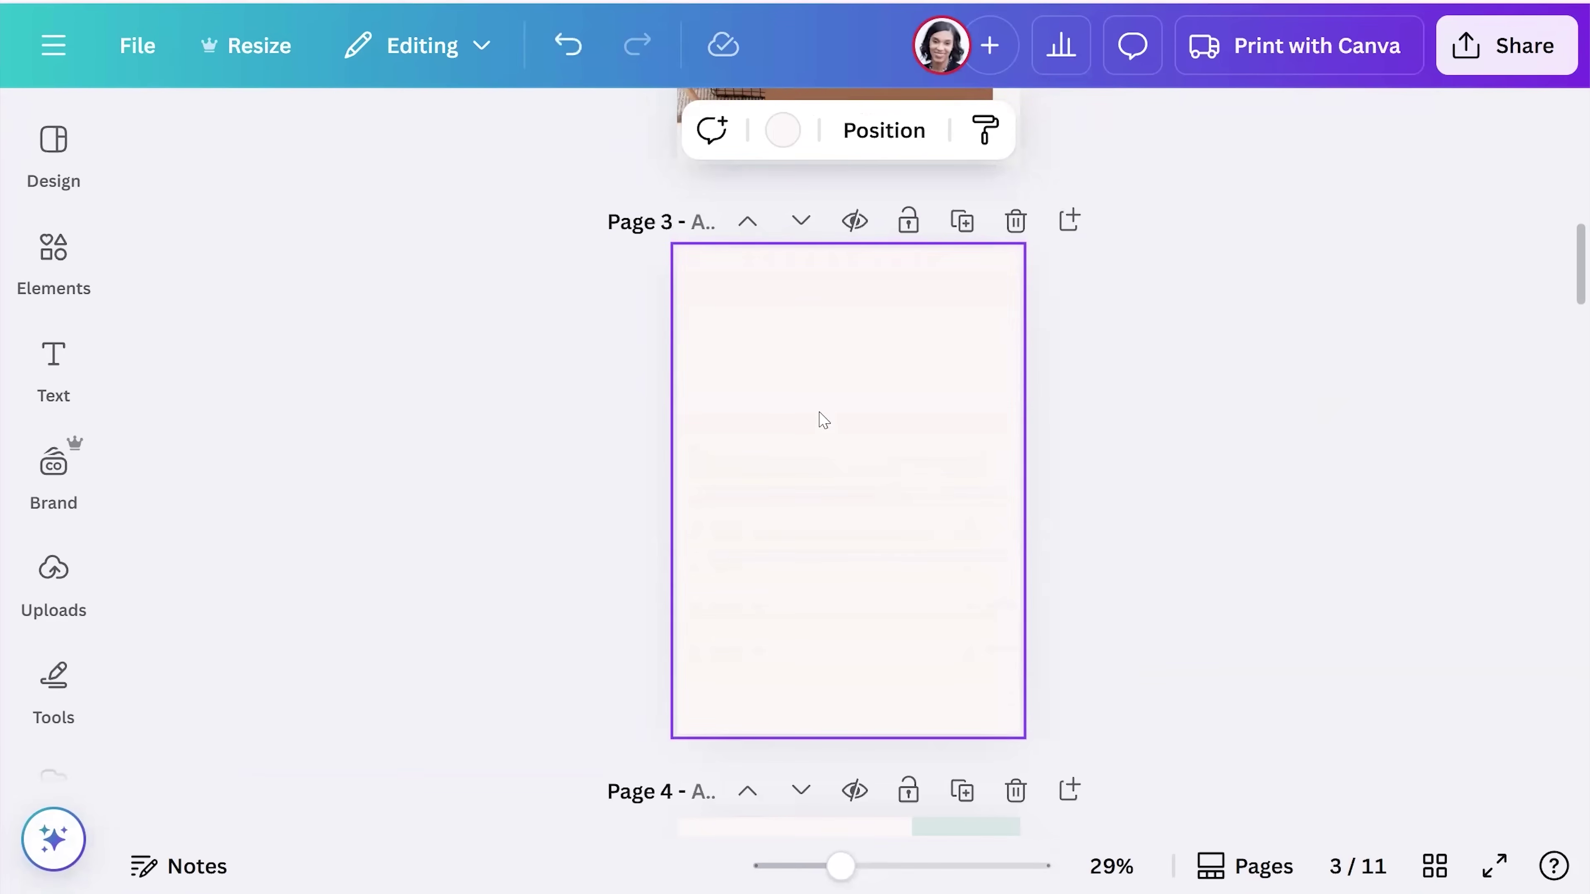
# - Apply the Cream Elegant Proposal Cover Page template with the "Business Proposal" heading to the new blank page 3
pyautogui.click(54, 141)
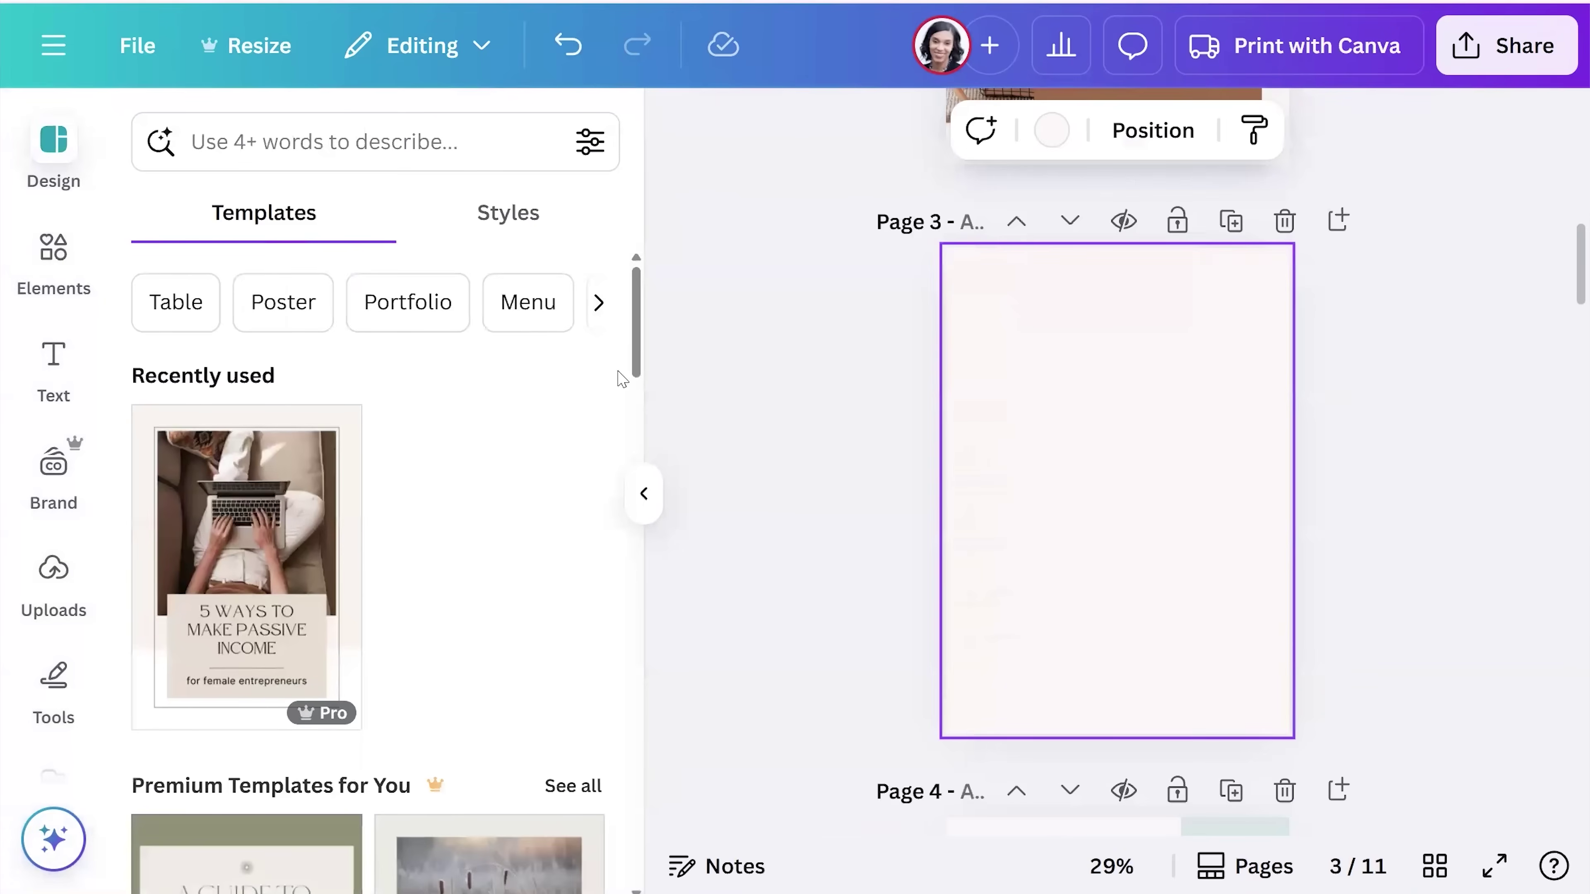
pyautogui.moveTo(635, 332); pyautogui.dragTo(607, 454)
pyautogui.scroll(-3, 593, 477)
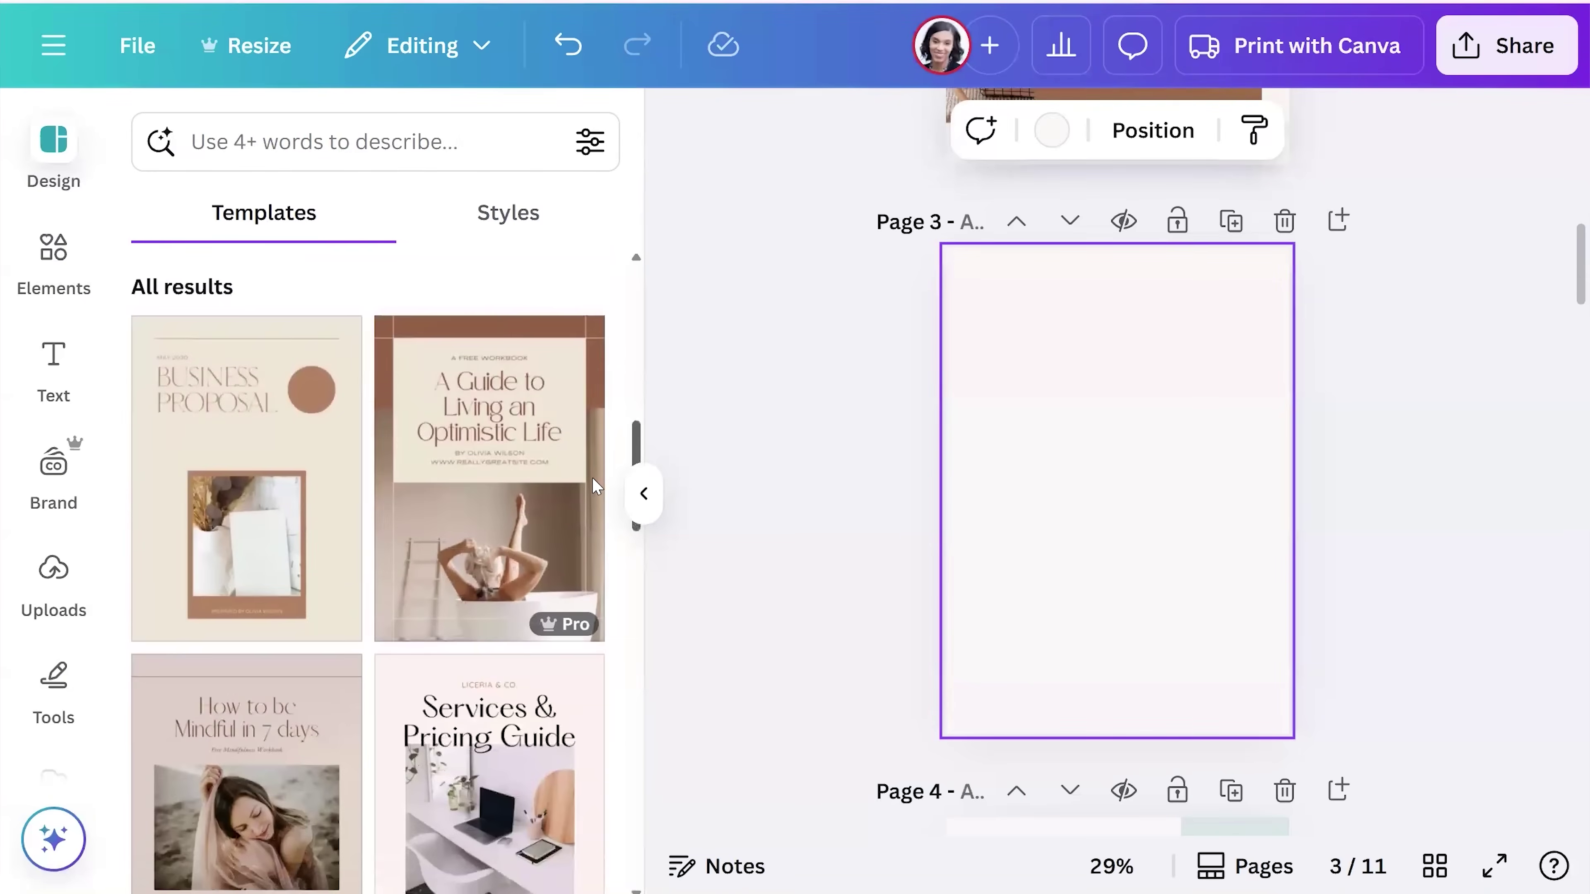
pyautogui.scroll(1, 590, 495)
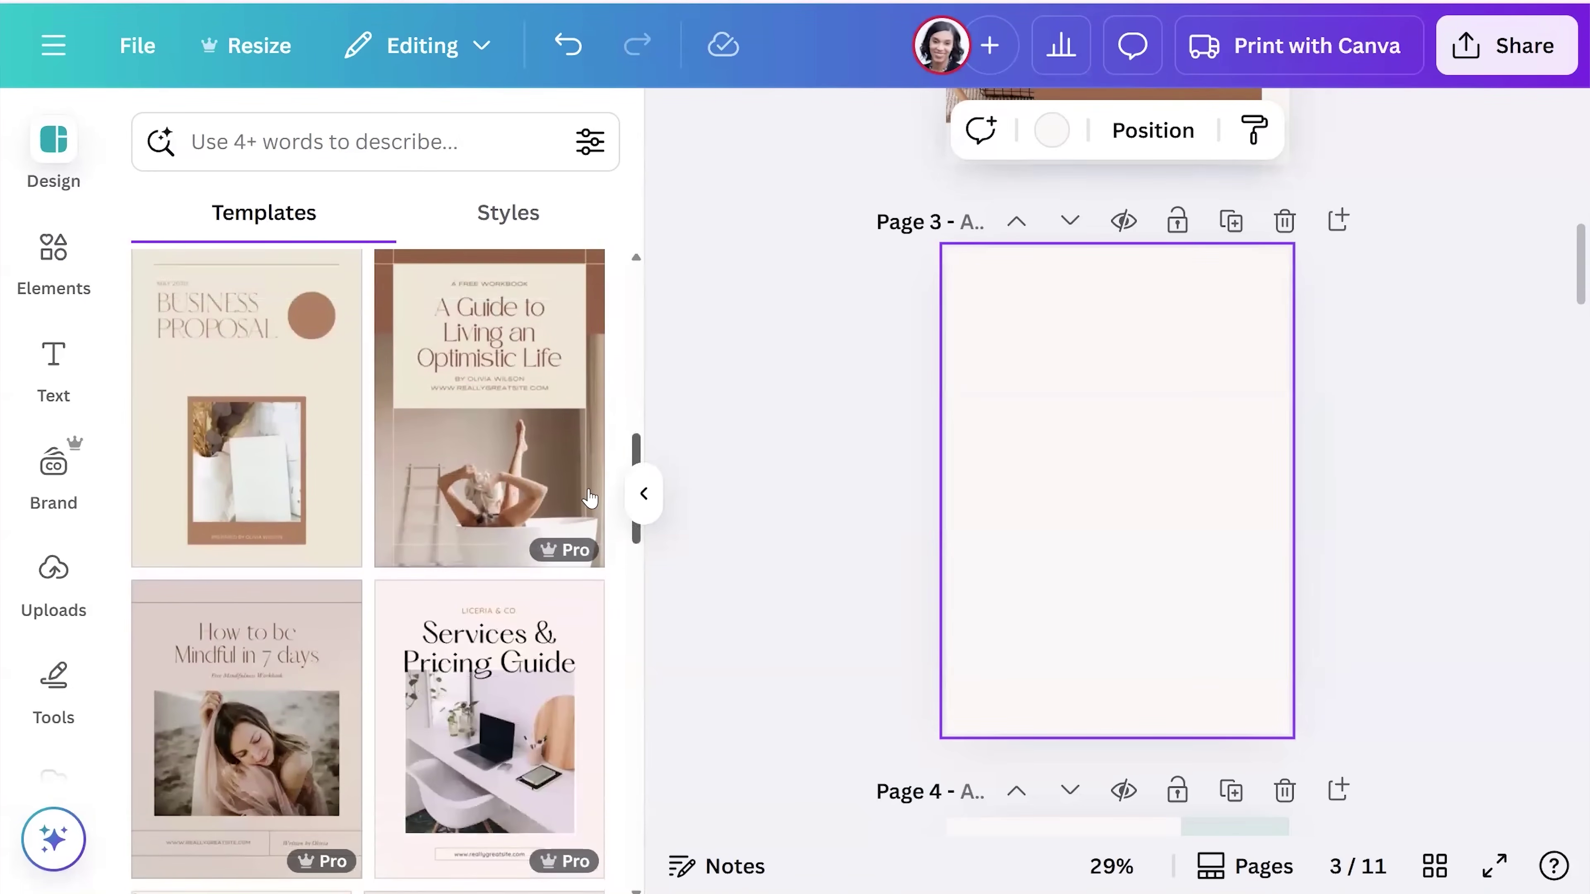
pyautogui.click(314, 492)
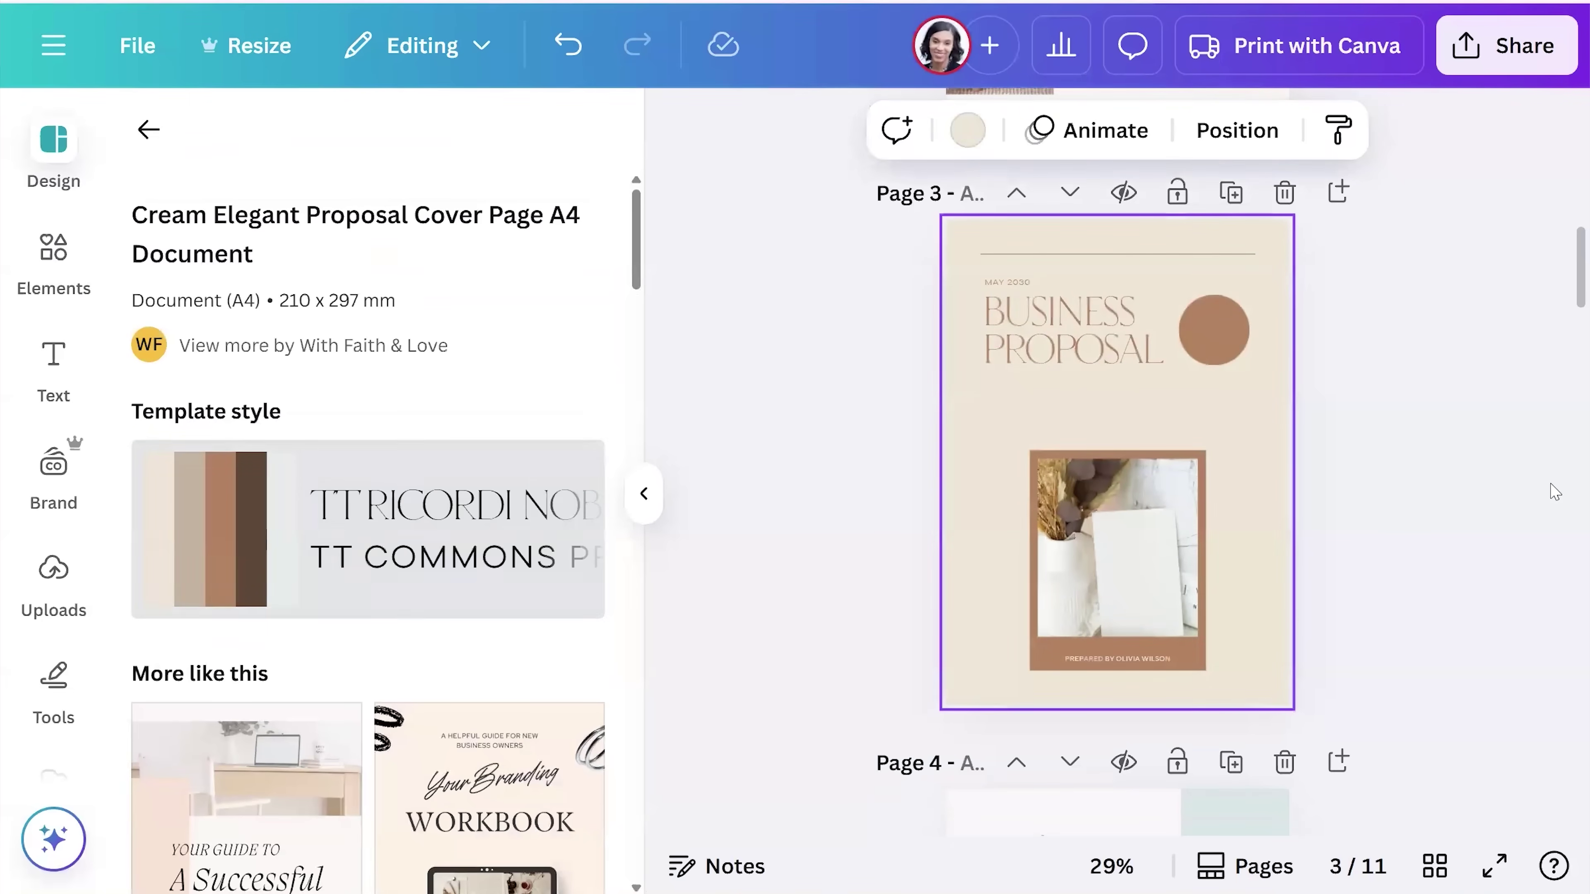
# - Go back to the cover page, try the 75% zoom level and set the canvas zoom to 25%
pyautogui.scroll(5, 1547, 494)
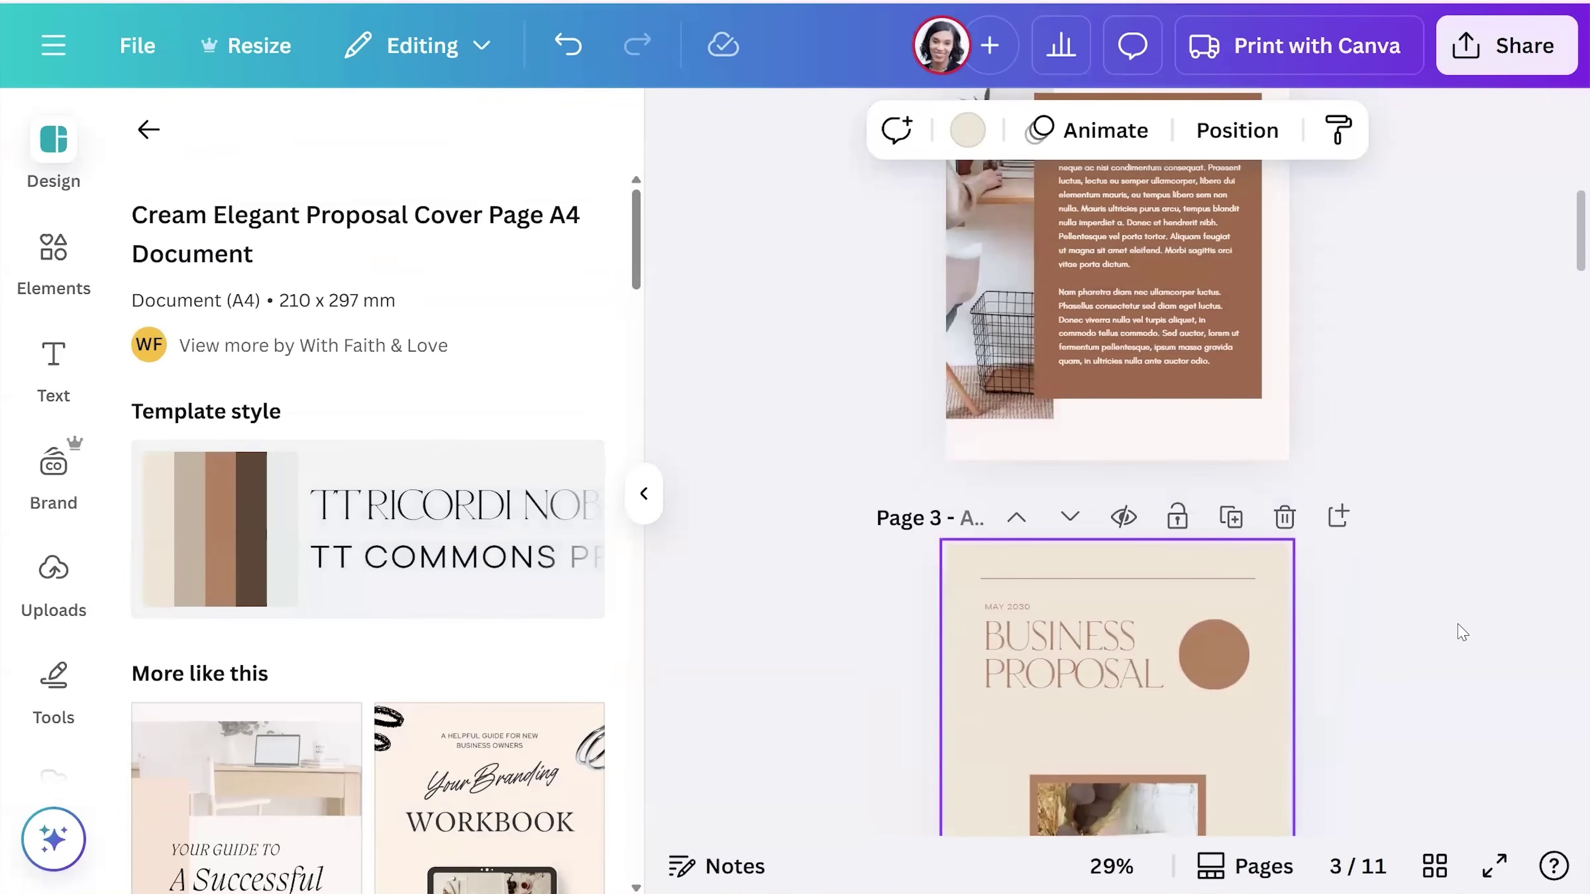
pyautogui.scroll(6, 1471, 626)
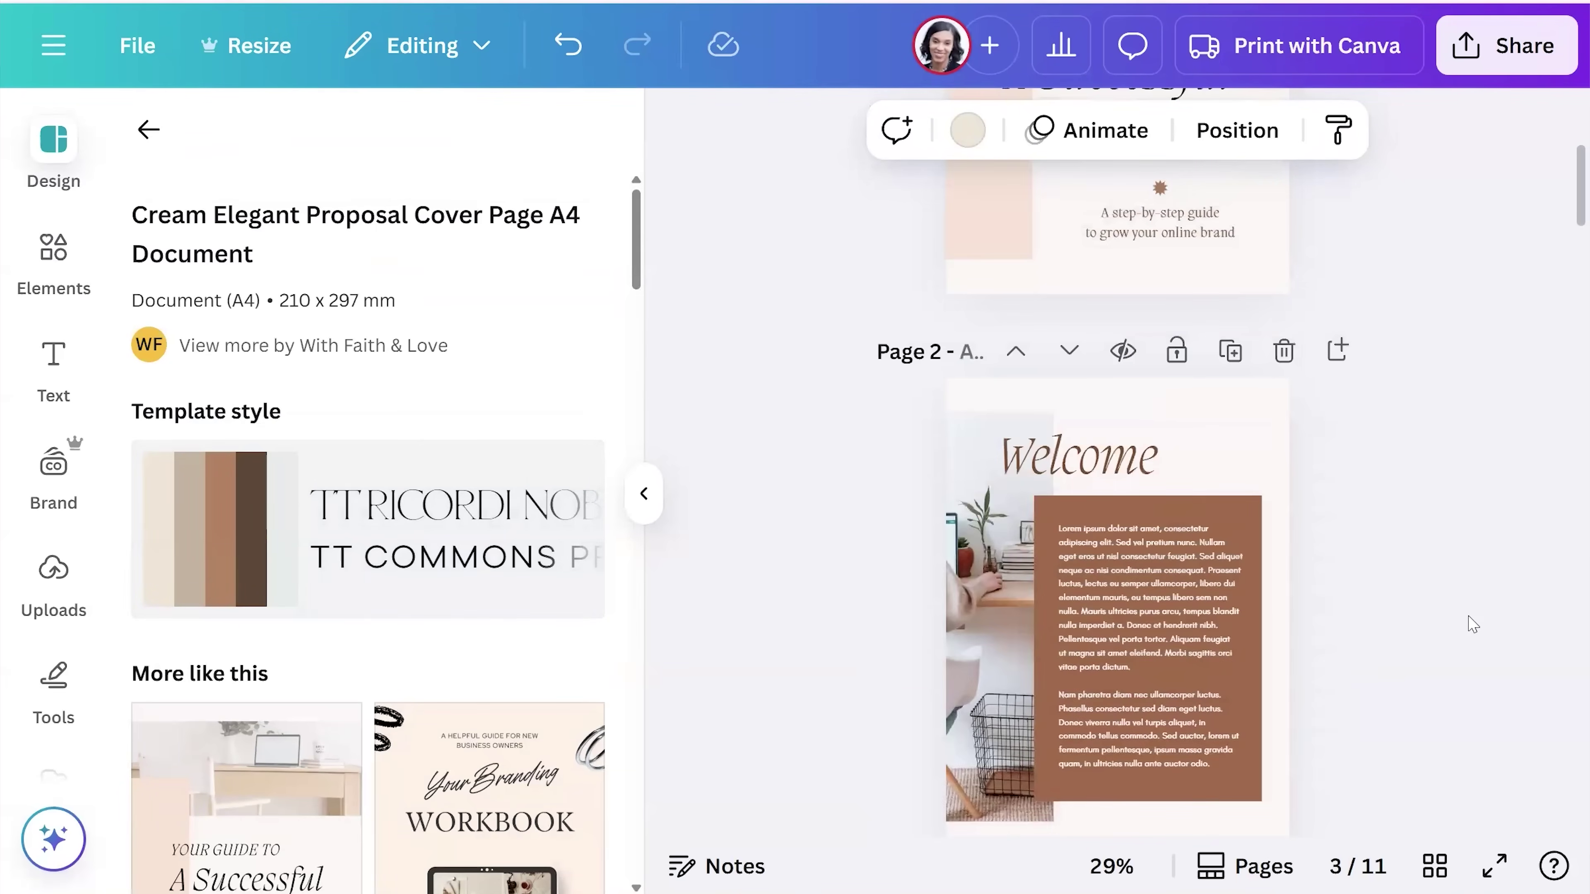
pyautogui.scroll(3, 1472, 623)
pyautogui.scroll(-3, 1468, 623)
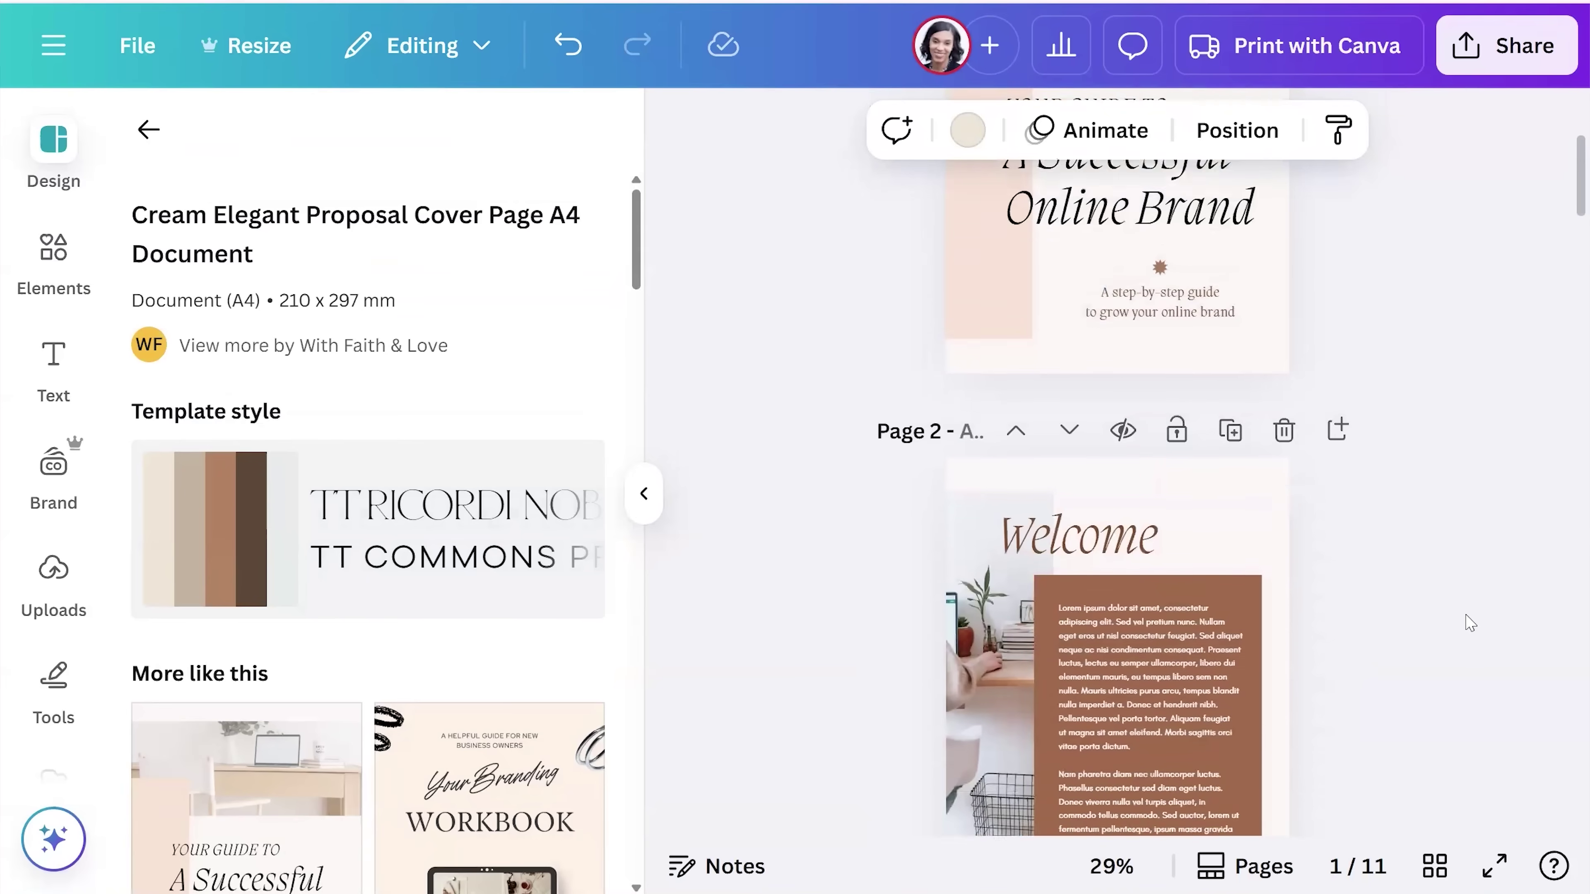
pyautogui.scroll(4, 1462, 621)
pyautogui.scroll(-1, 1440, 827)
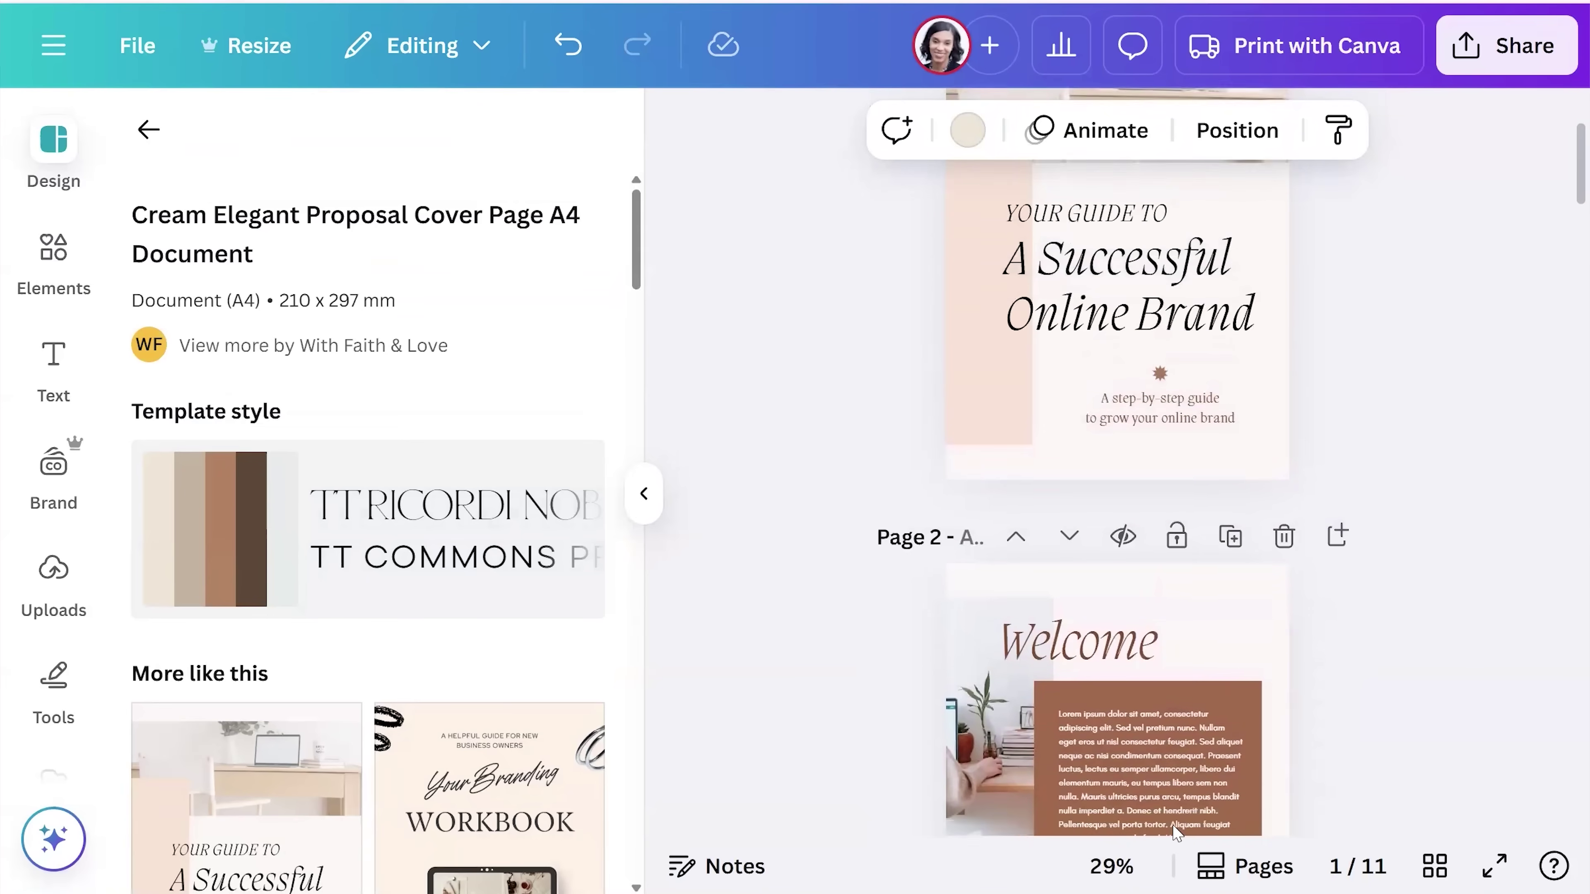
pyautogui.click(1121, 877)
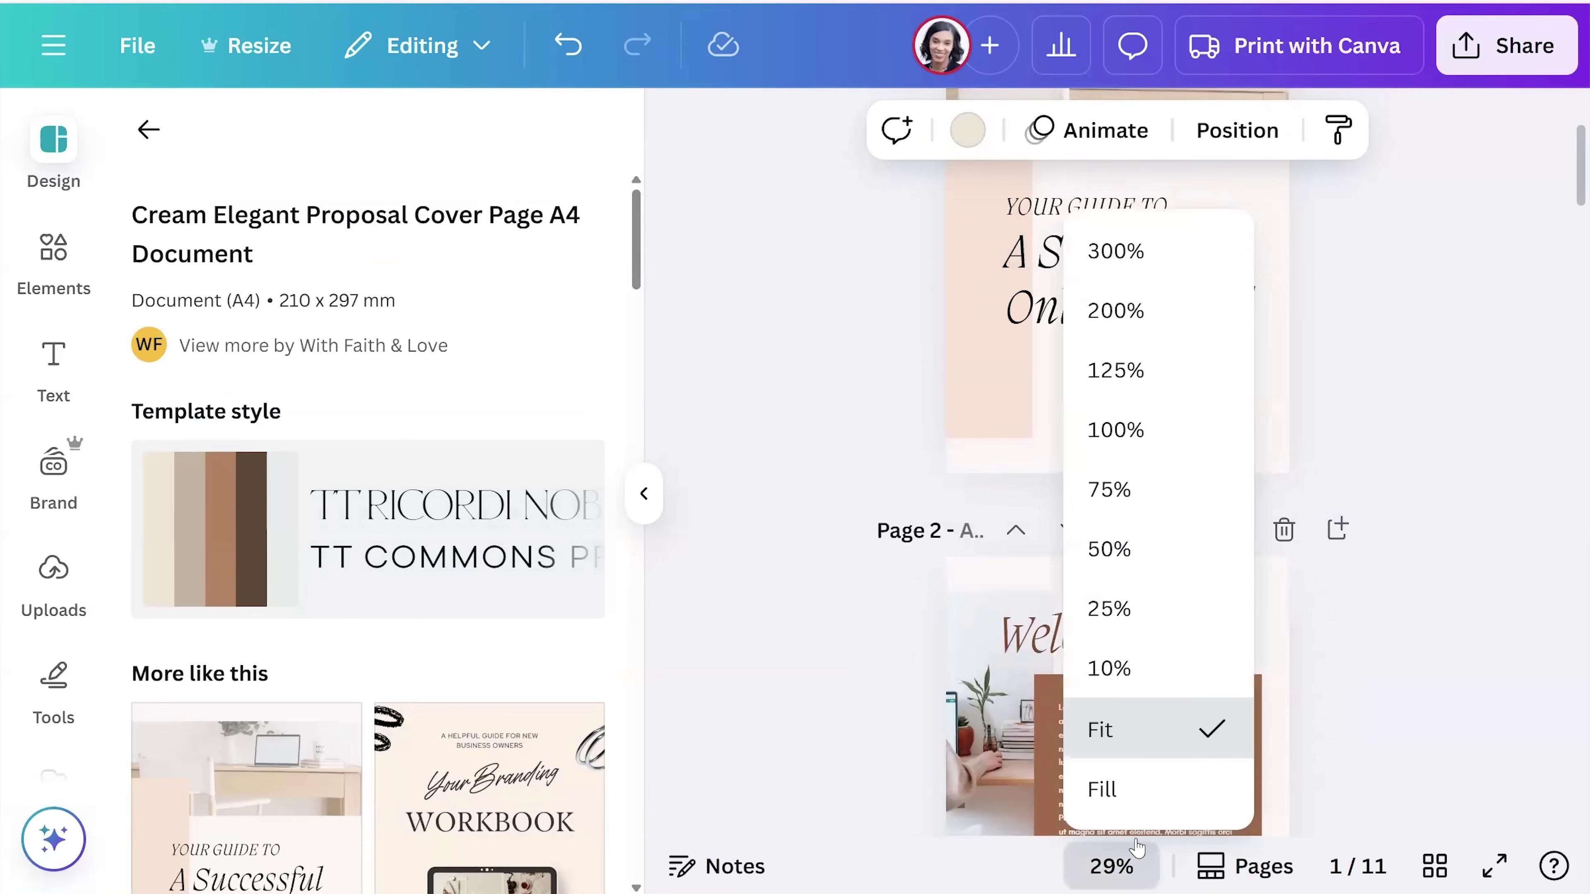
pyautogui.click(1151, 515)
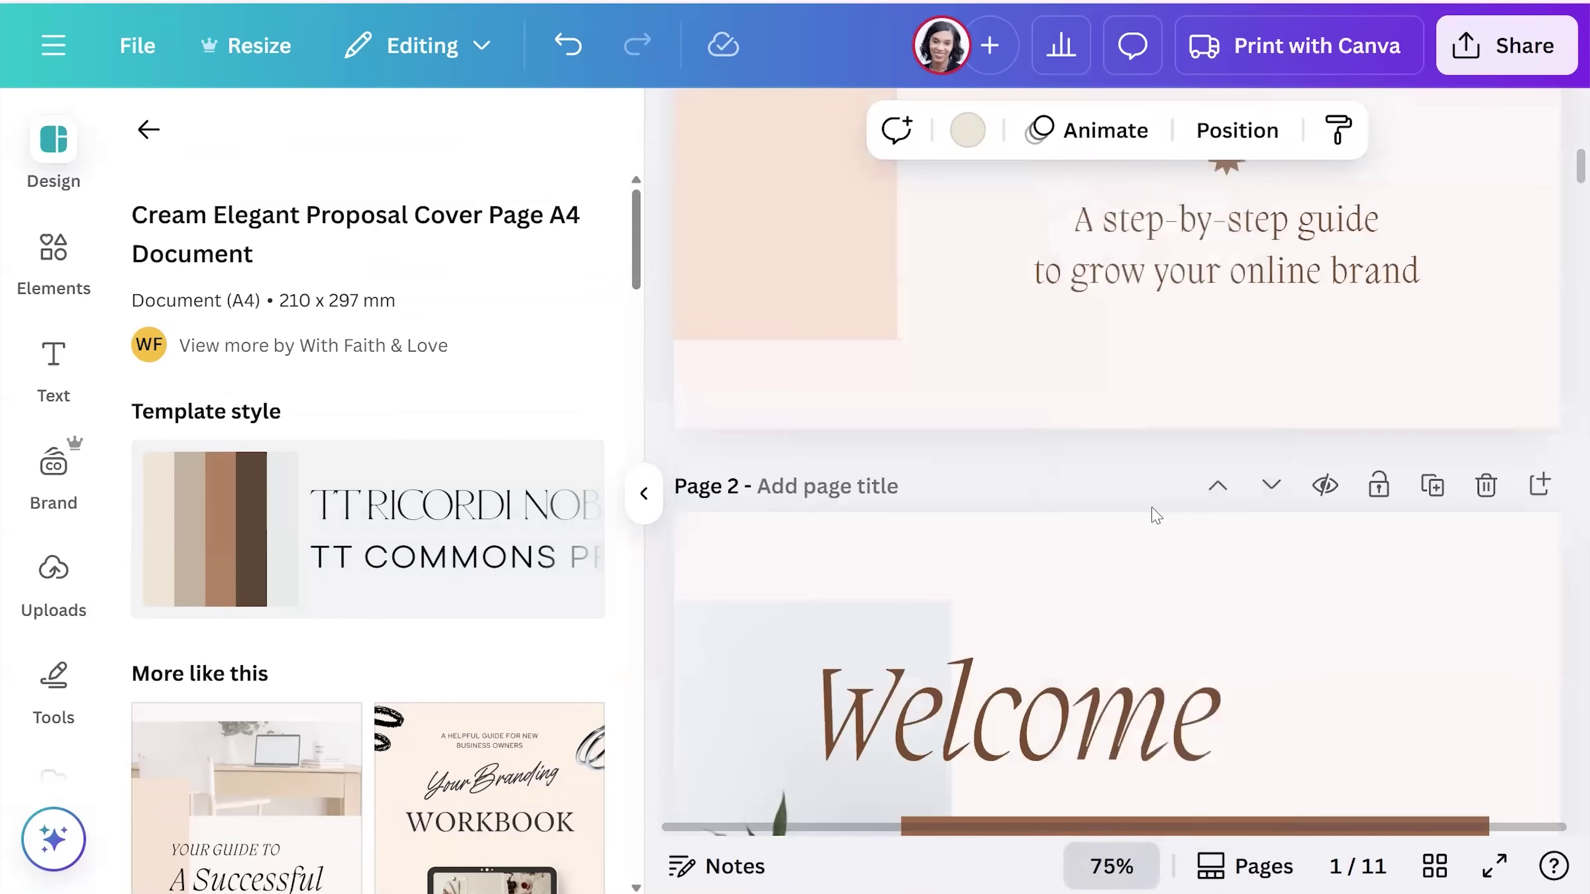
pyautogui.click(1111, 866)
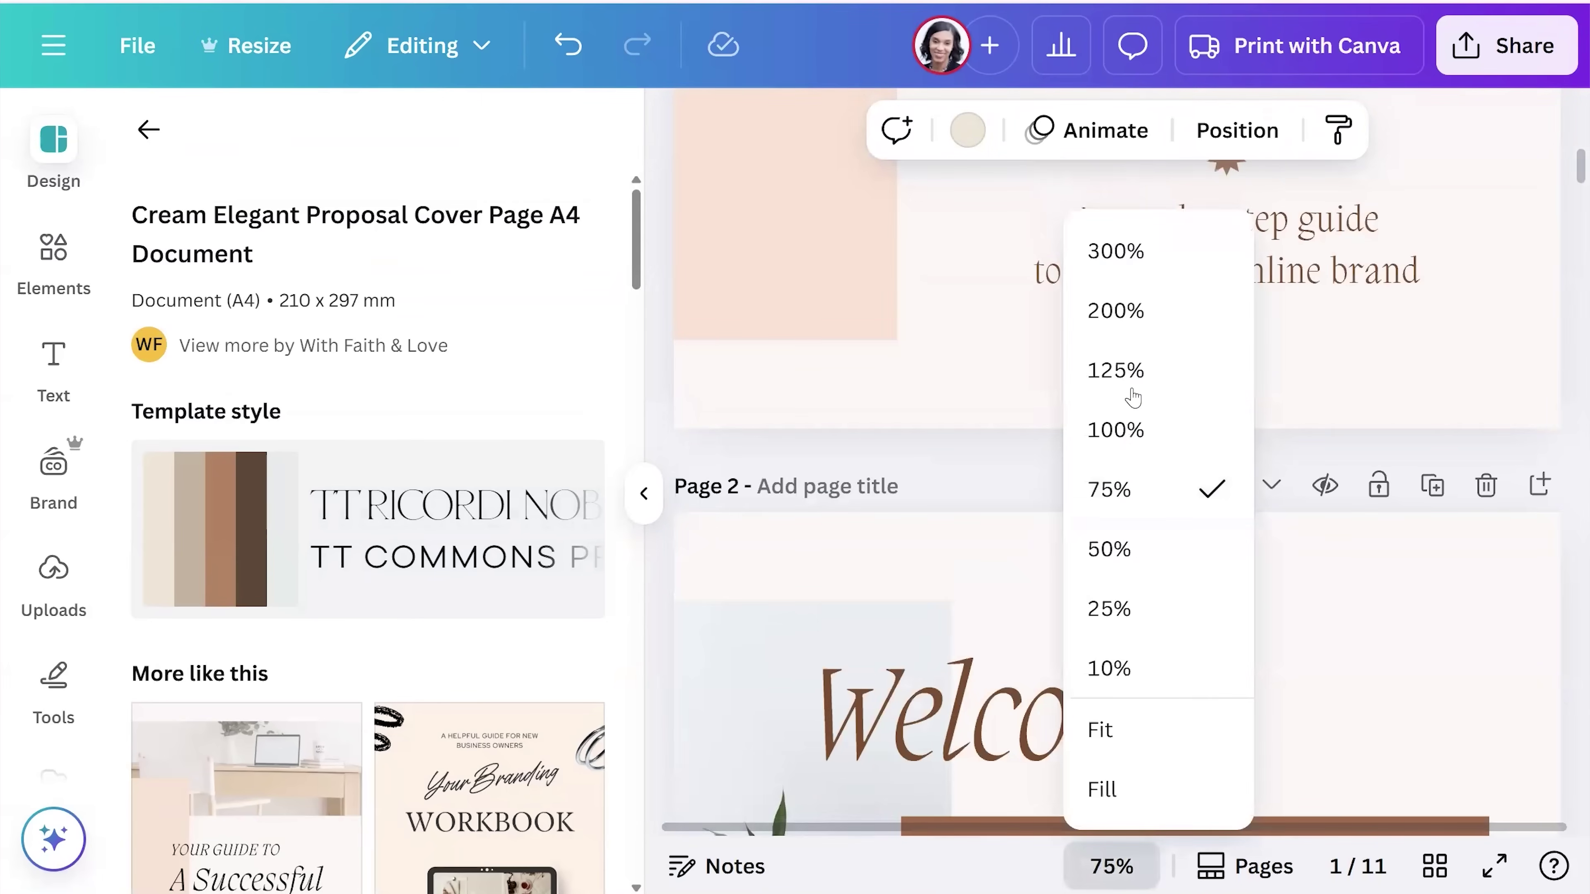
pyautogui.click(1163, 617)
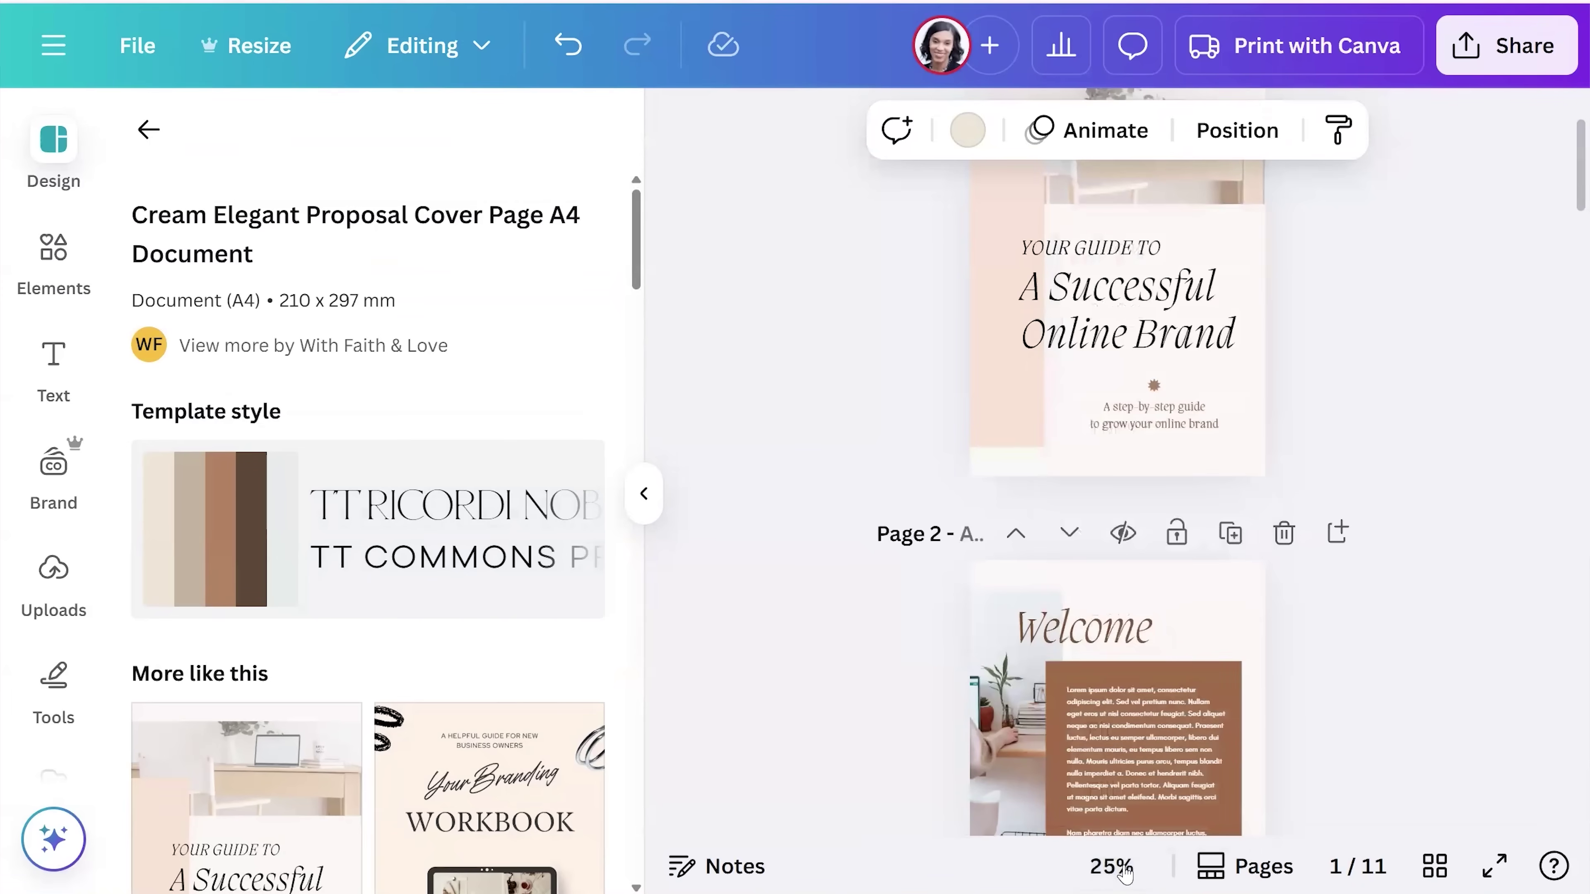
pyautogui.scroll(3, 1330, 692)
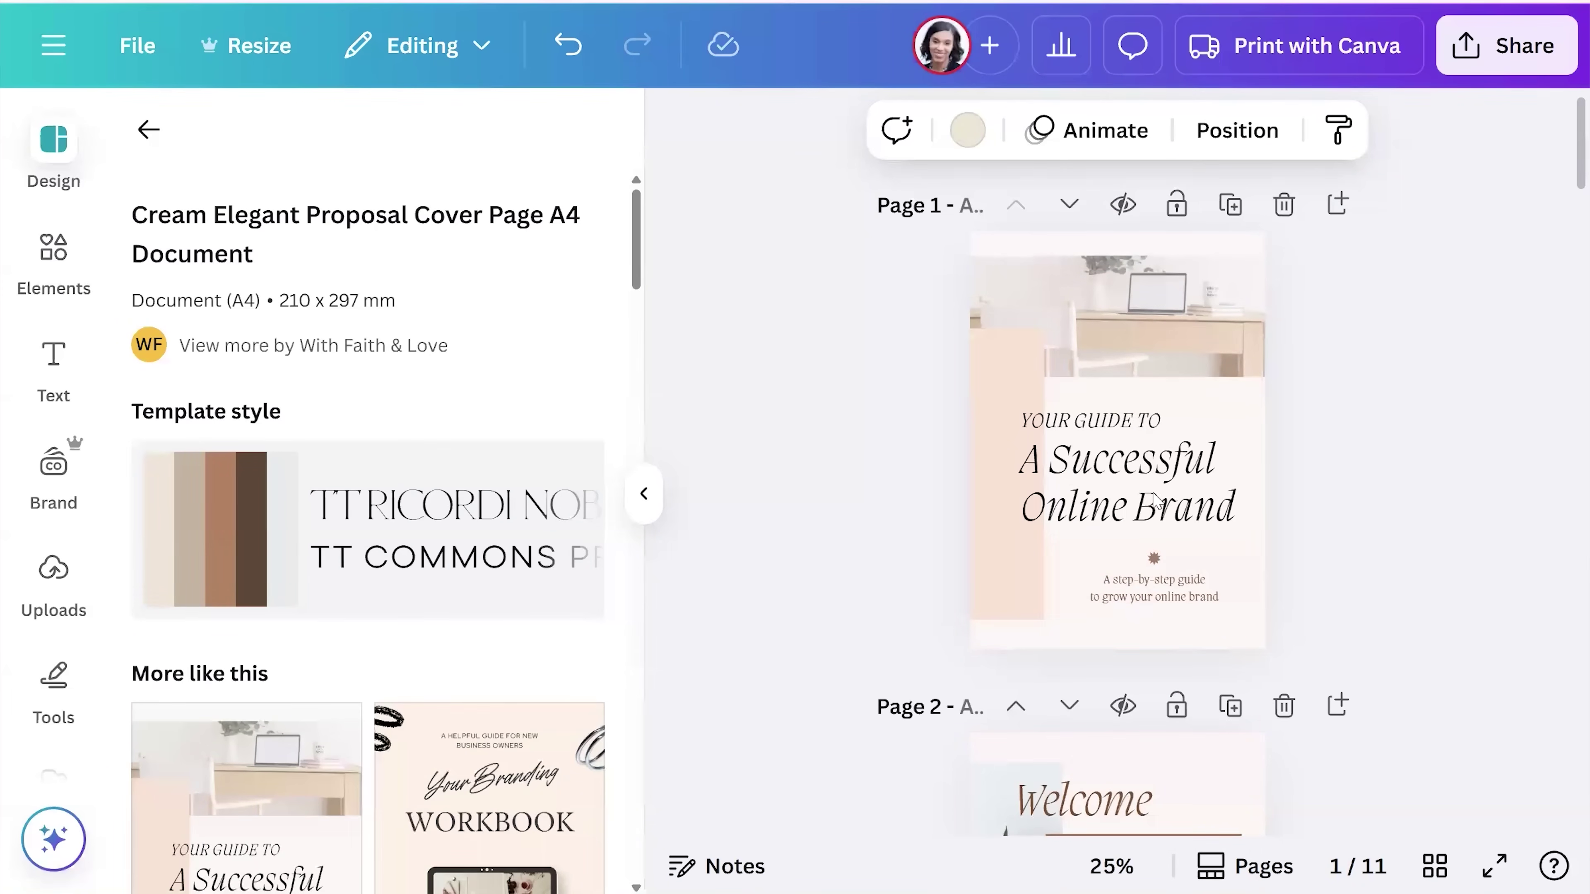
# - Insert a solid line with an arrowhead at one end from the line shapes onto the cover page
pyautogui.click(1136, 457)
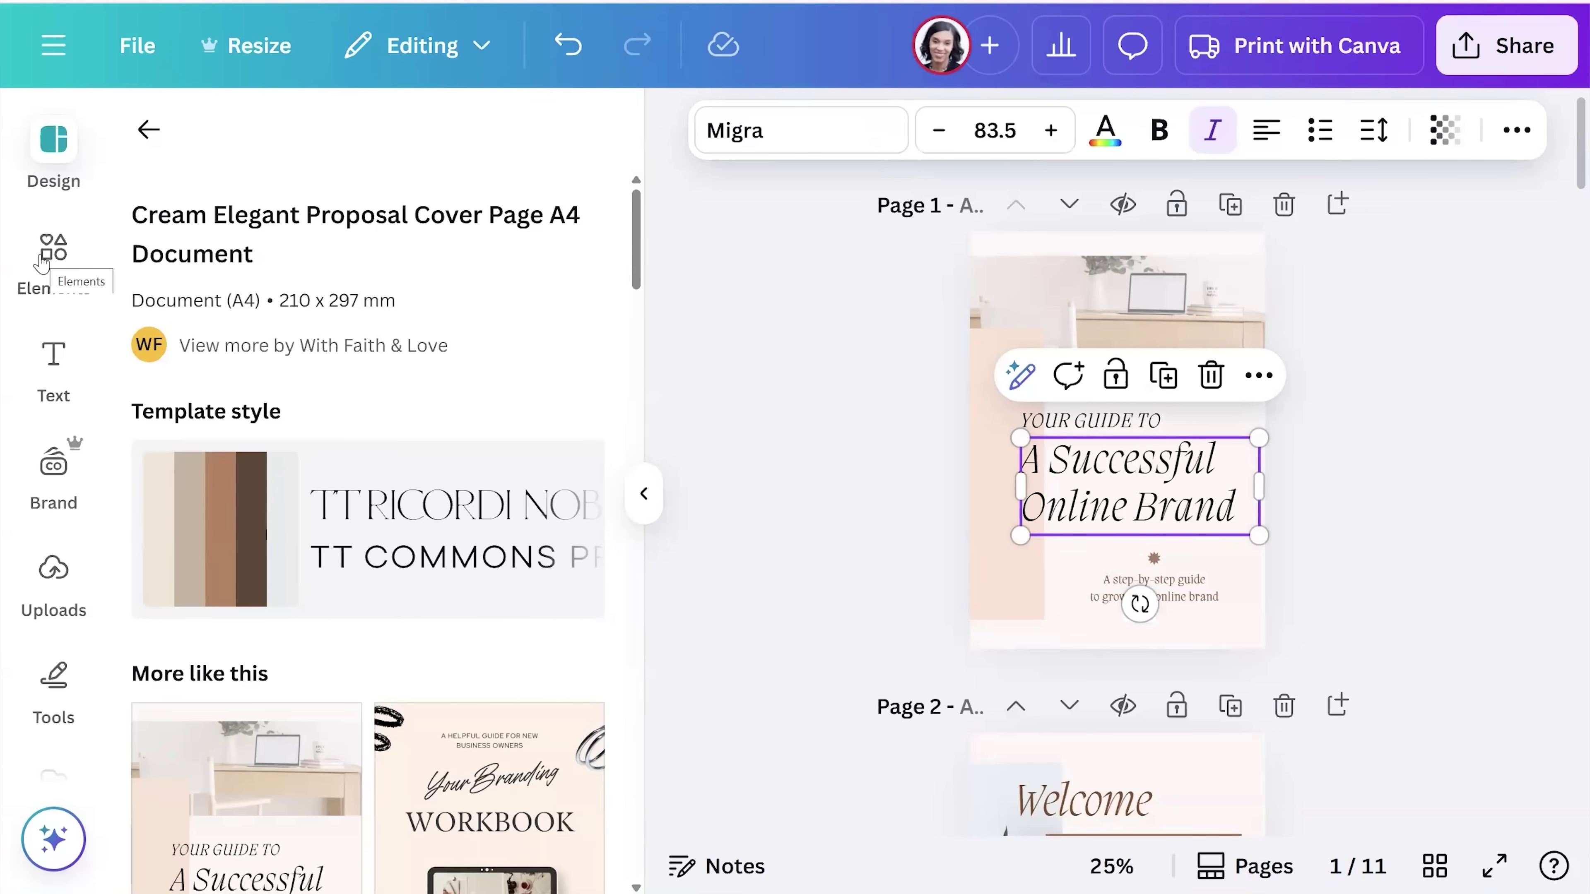
pyautogui.click(55, 250)
pyautogui.click(170, 225)
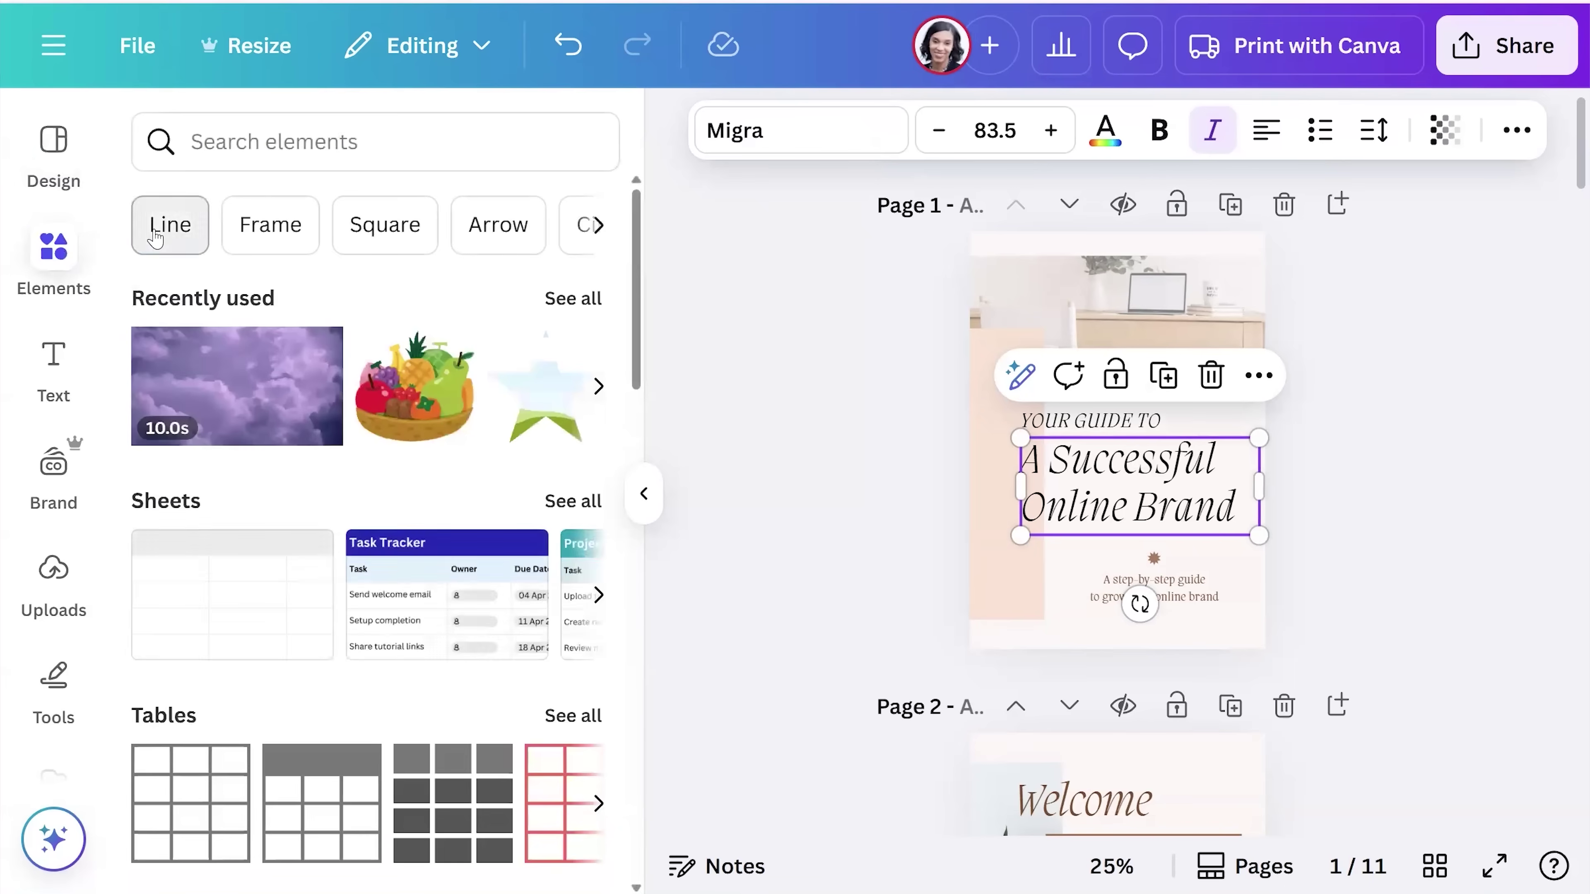
pyautogui.click(570, 472)
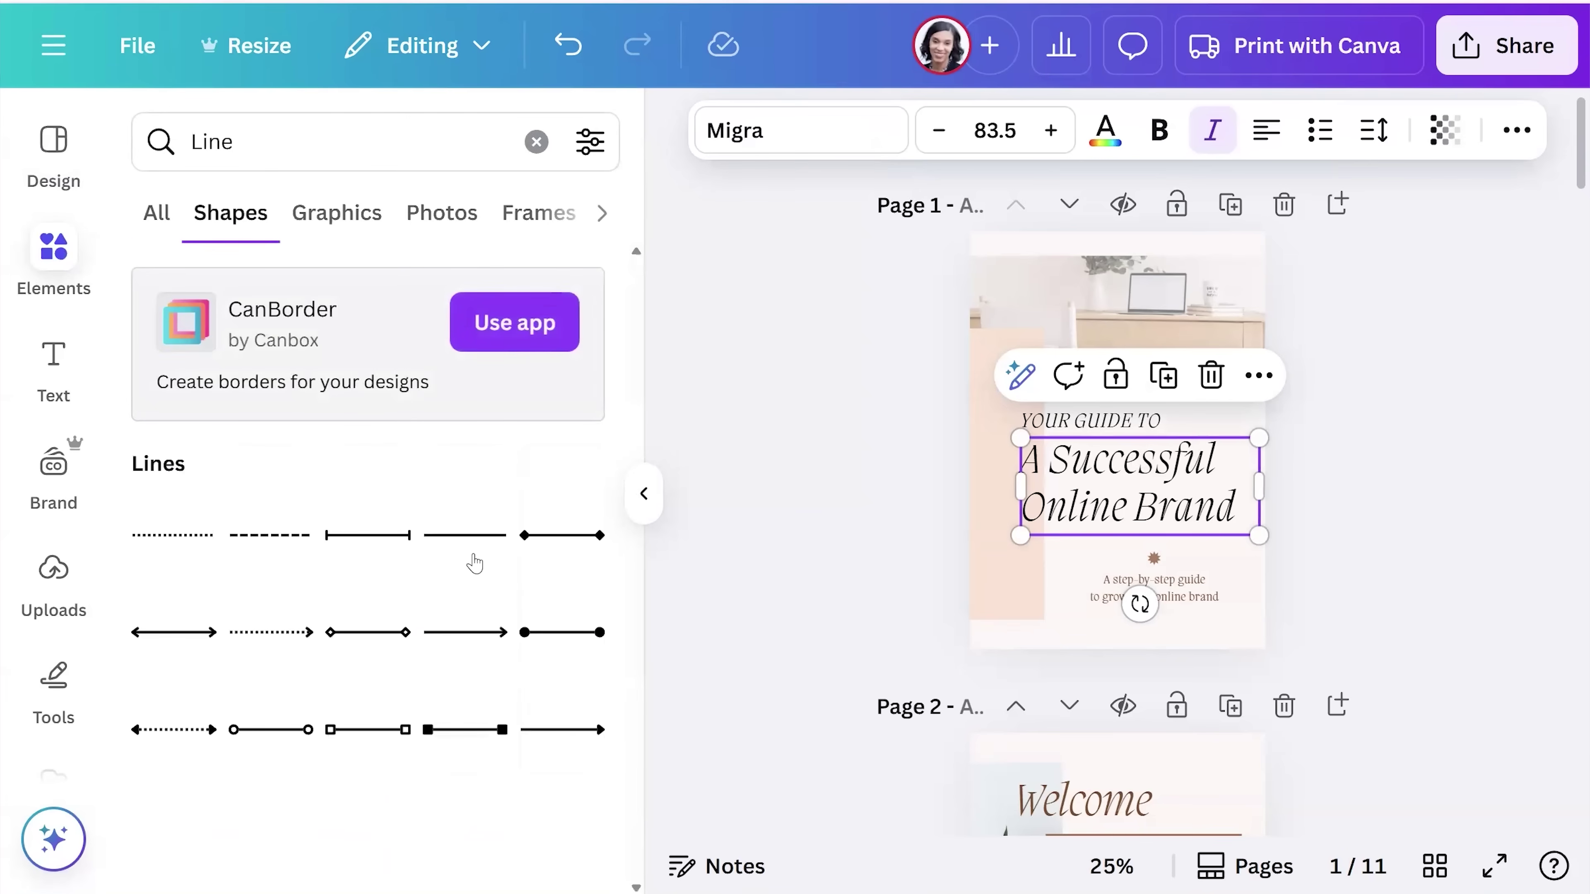
pyautogui.click(461, 633)
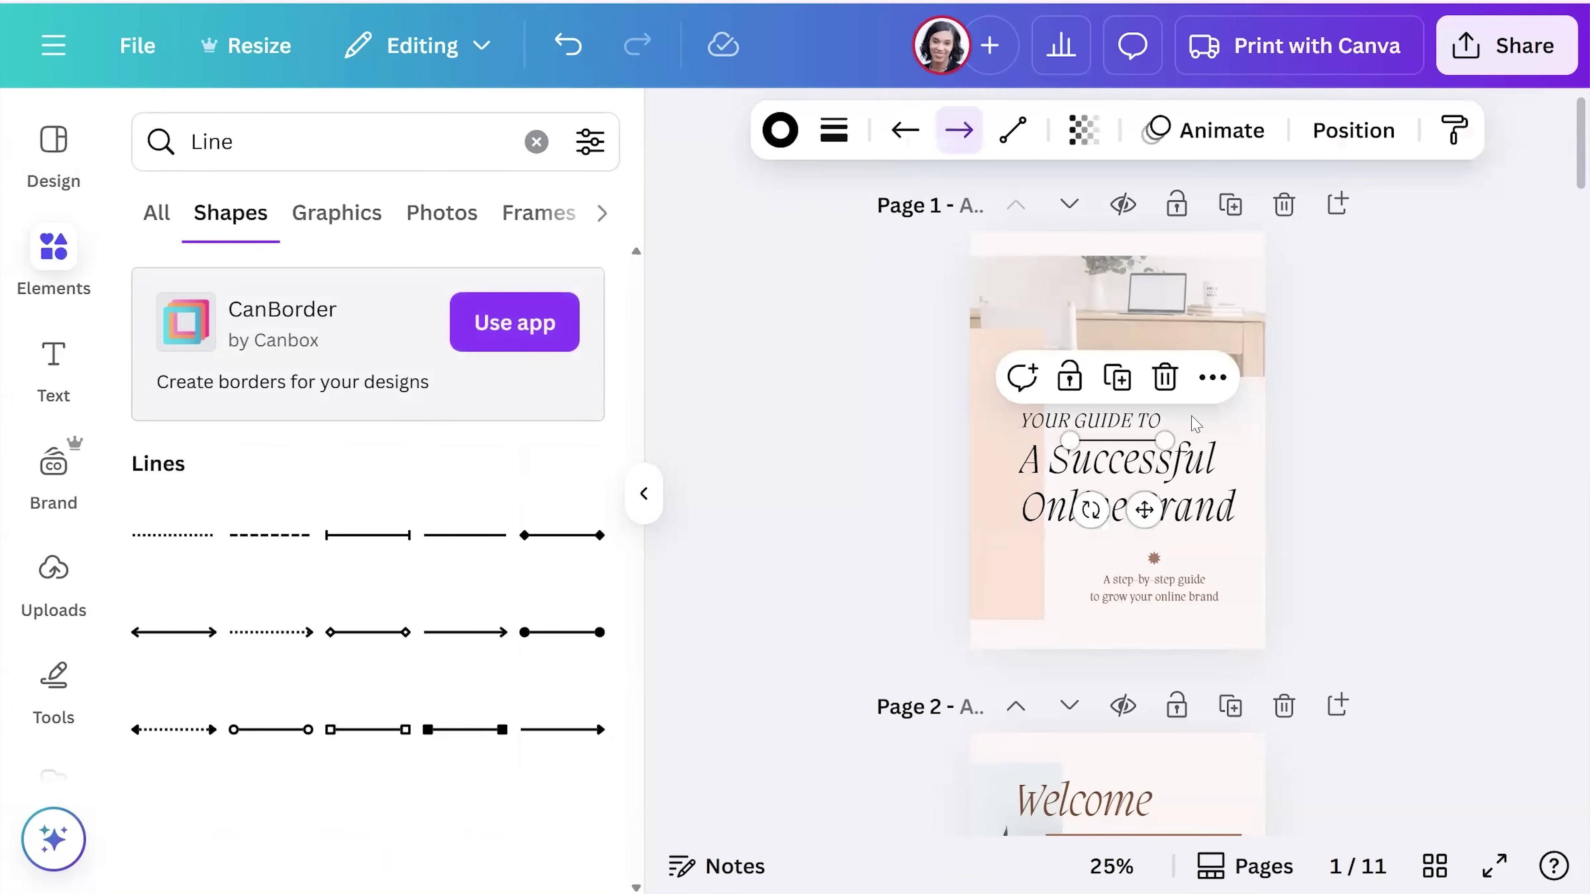
# - Extend the arrow's tail past the cover's left edge and shift the arrow and the peach rectangle slightly to the right
pyautogui.moveTo(1070, 442); pyautogui.dragTo(960, 441)
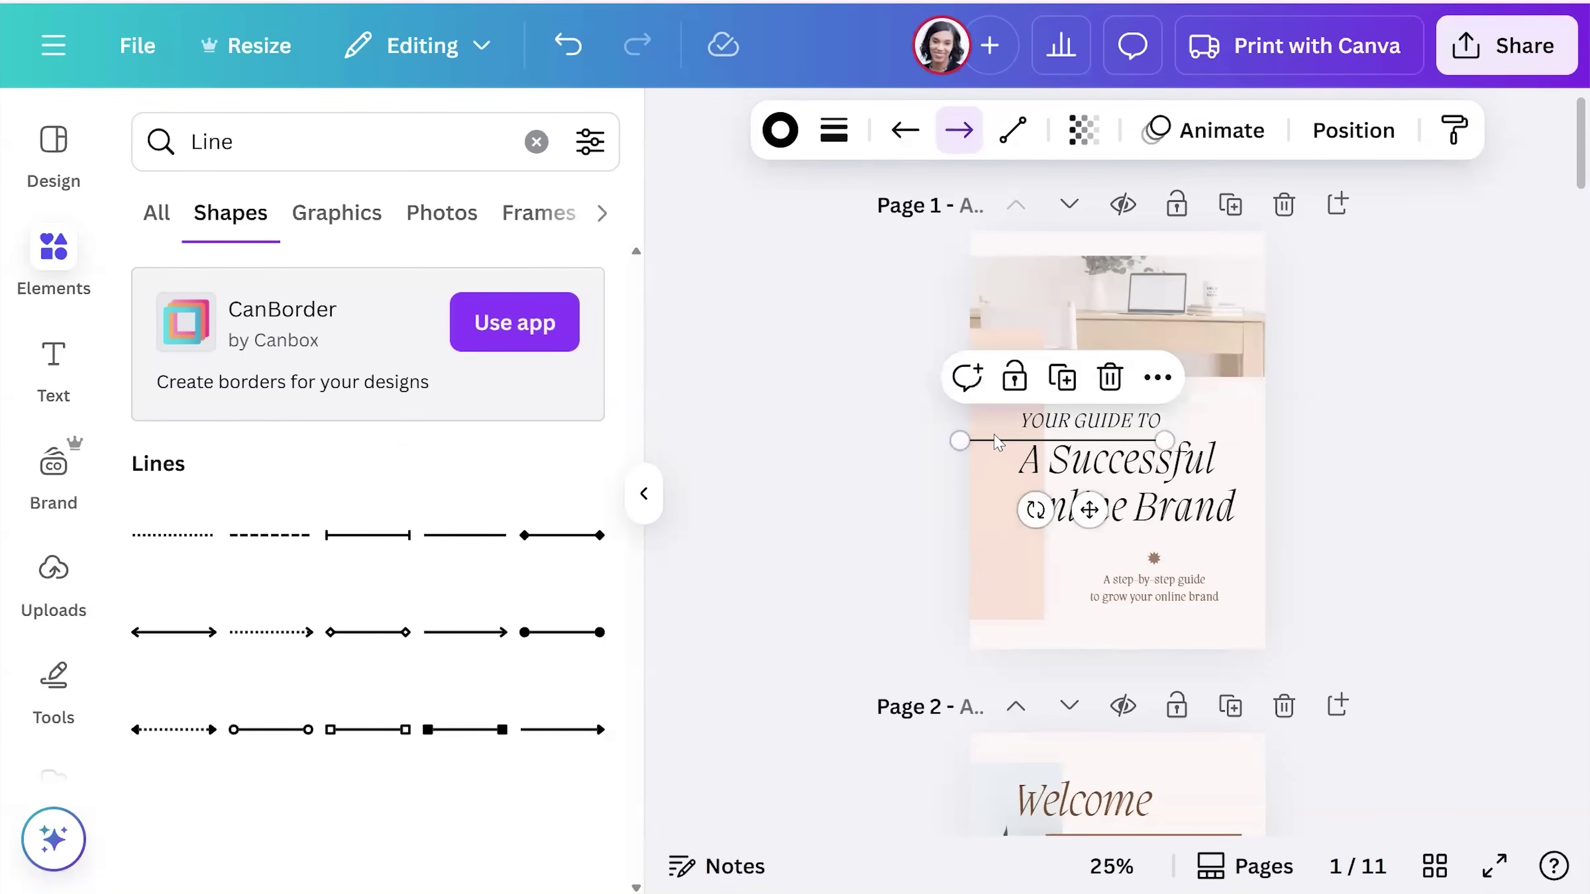
pyautogui.click(1017, 432)
pyautogui.click(1018, 433)
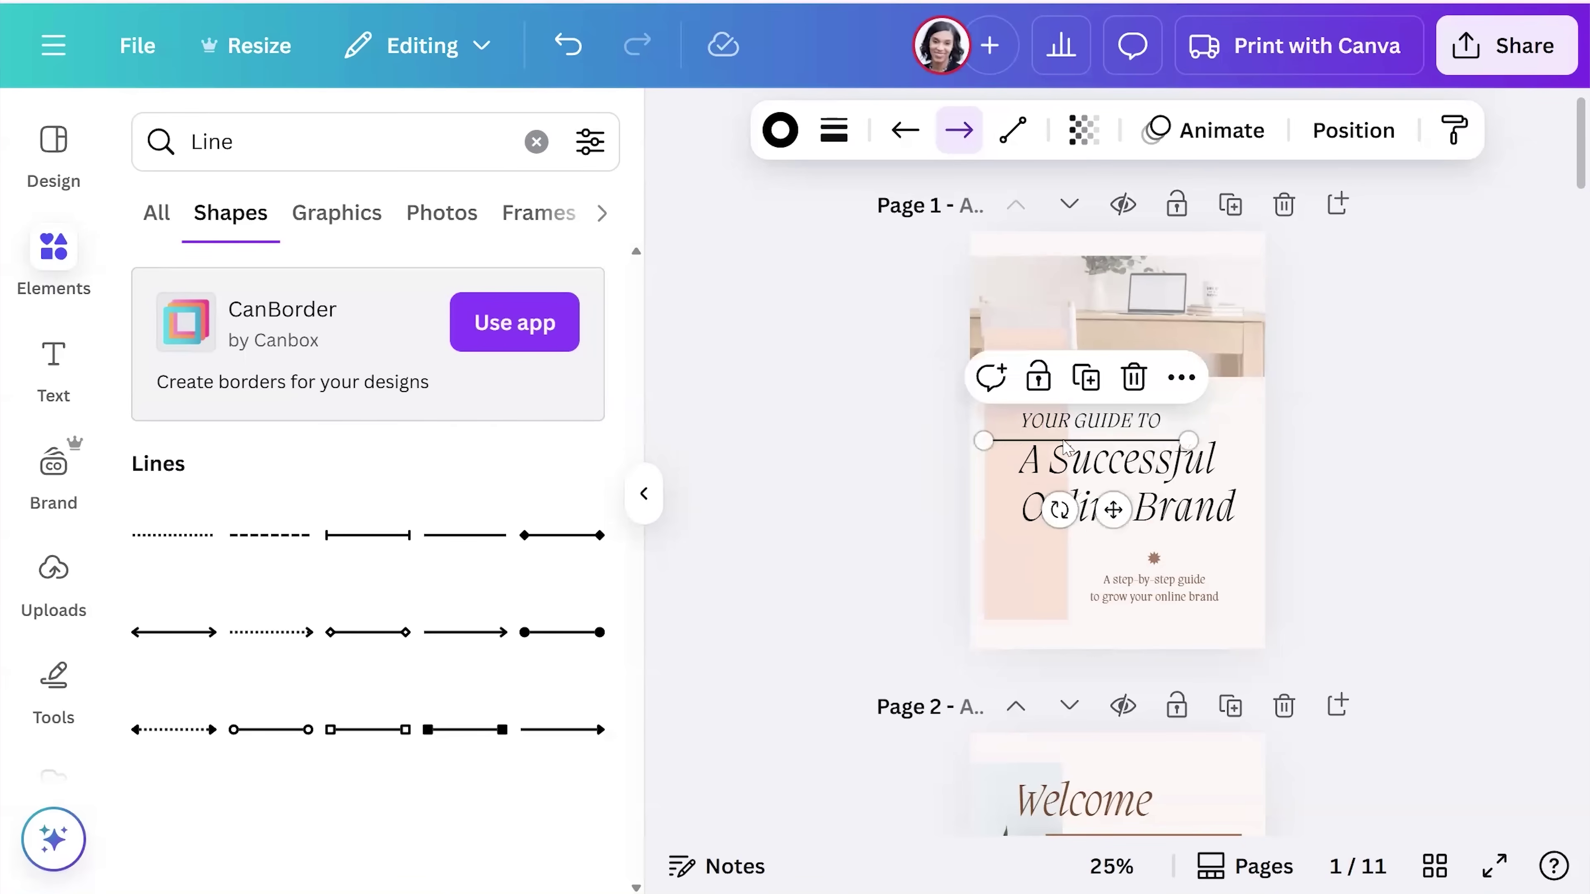
pyautogui.moveTo(1023, 556)
pyautogui.mouseDown()
pyautogui.moveTo(1057, 551)
pyautogui.moveTo(1064, 529)
pyautogui.moveTo(1013, 543)
pyautogui.mouseUp()
pyautogui.click(1344, 467)
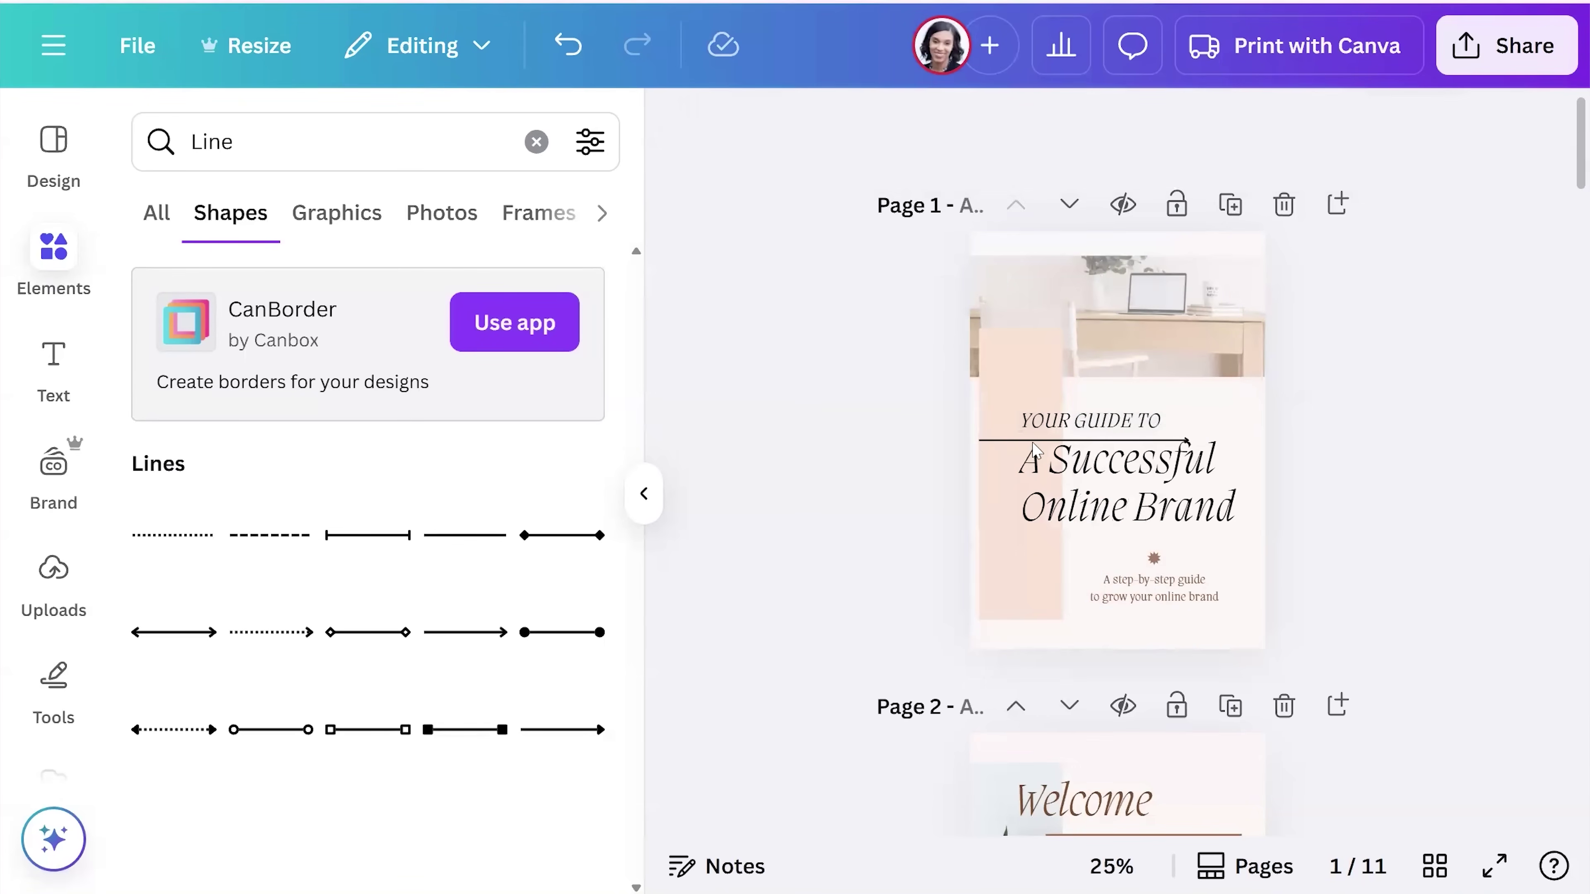
# - Send the arrow line on the cover page to the back, behind the peach rectangle
pyautogui.click(1100, 439)
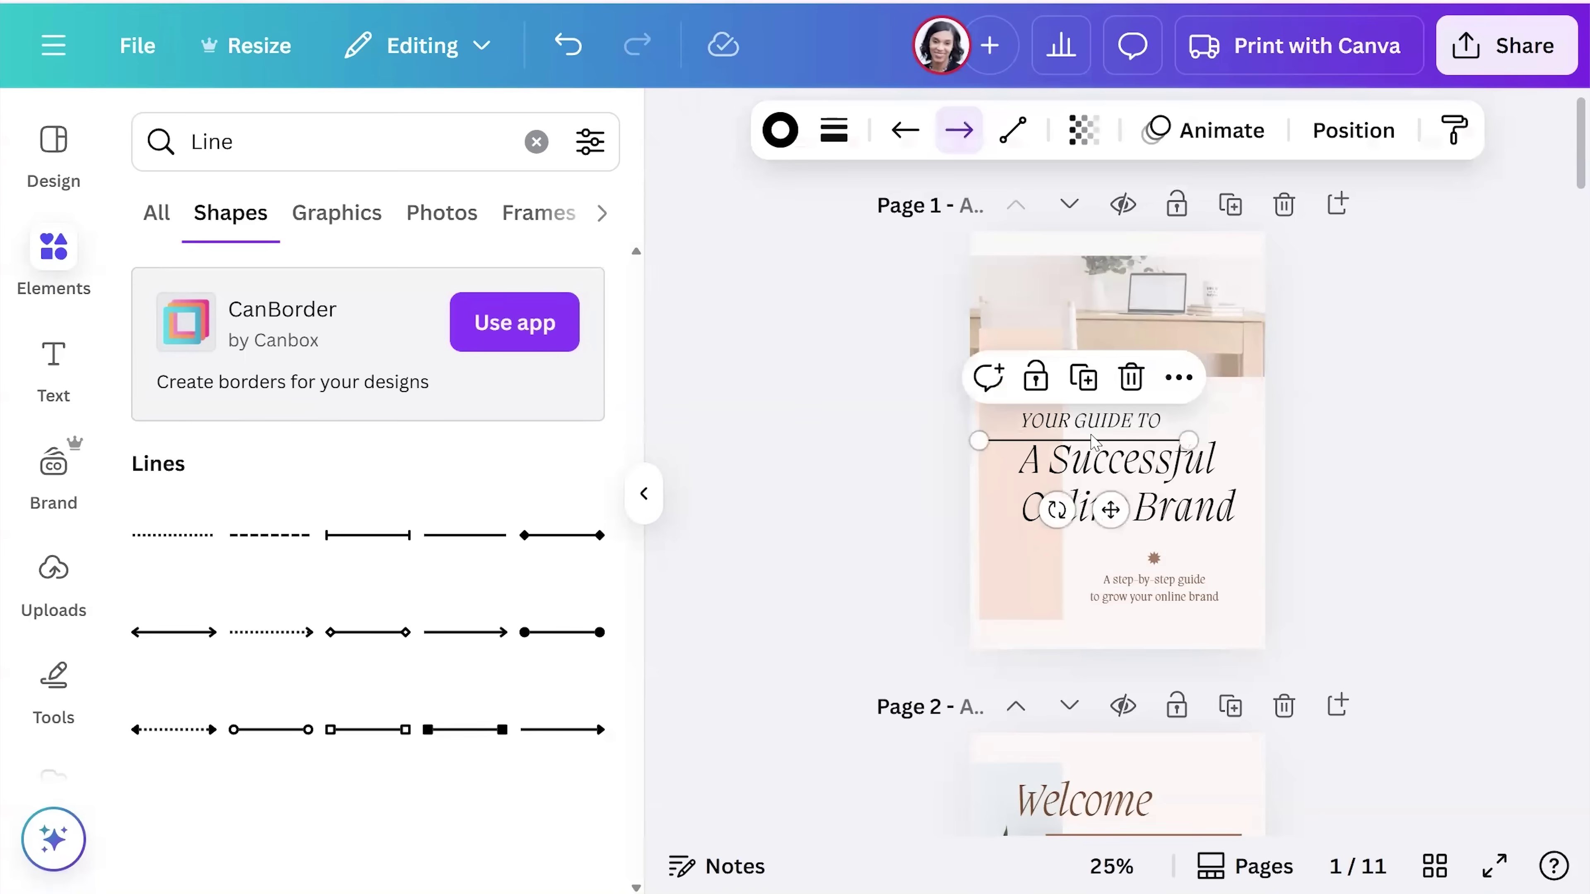
pyautogui.rightClick(1027, 447)
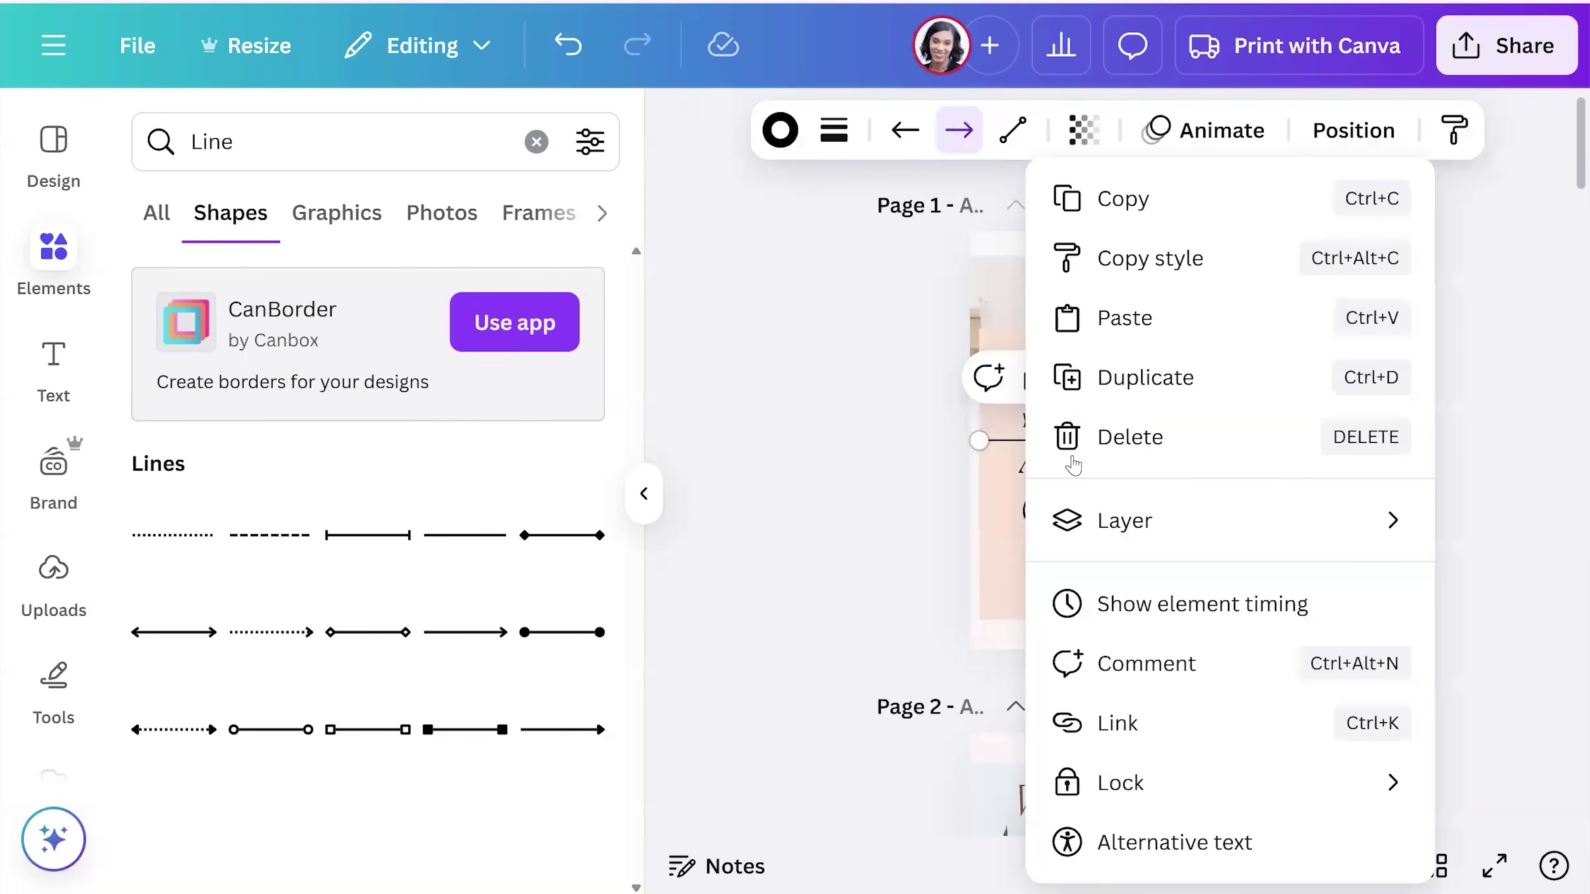
pyautogui.moveTo(1125, 529)
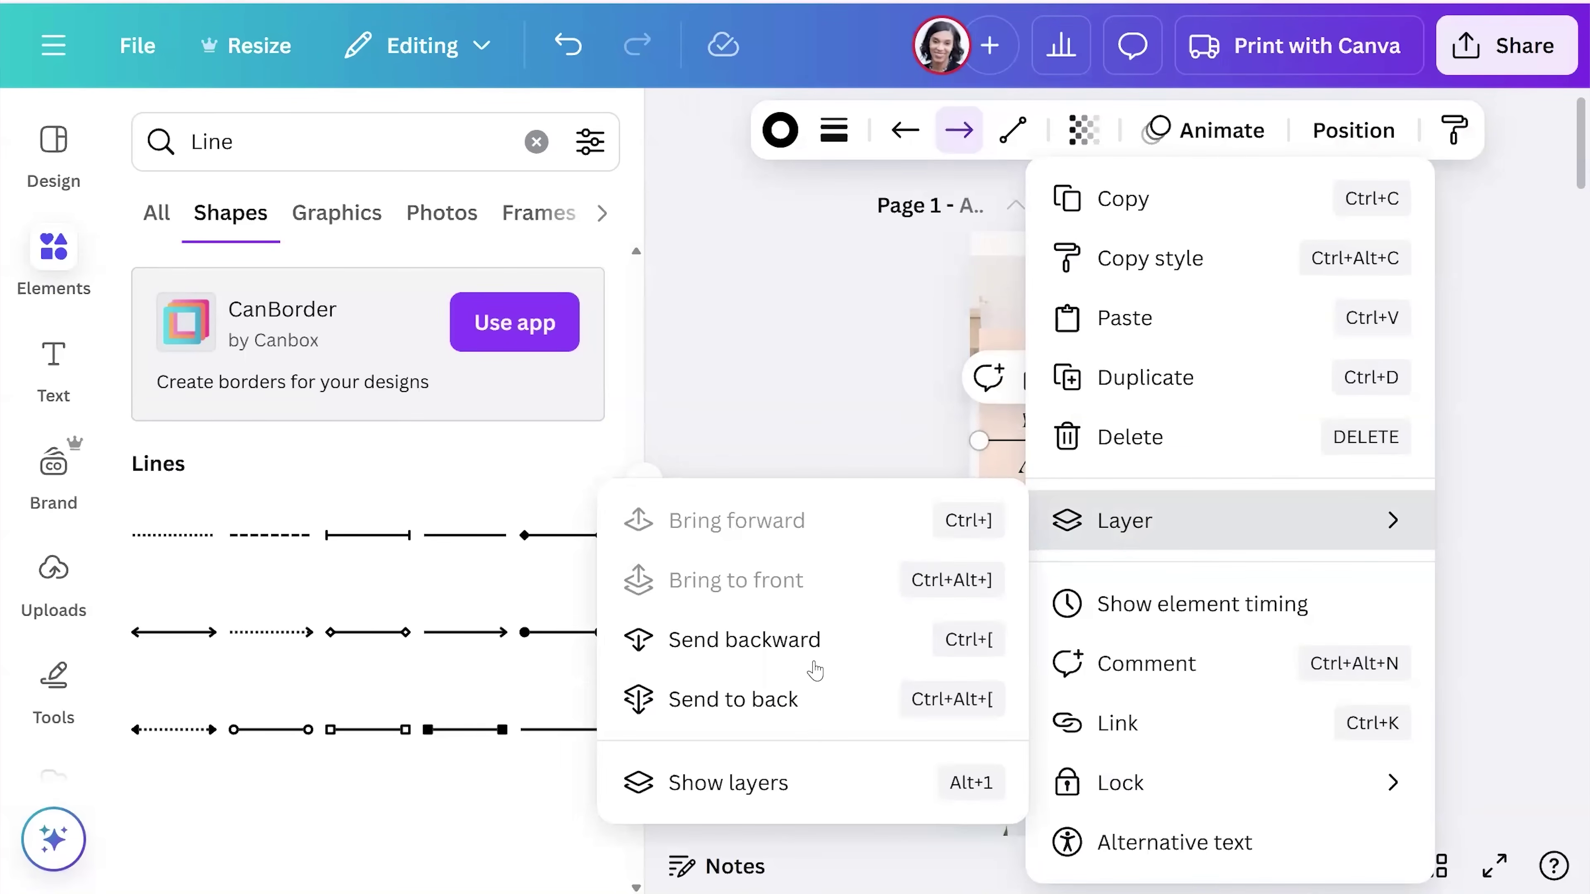
pyautogui.click(1092, 433)
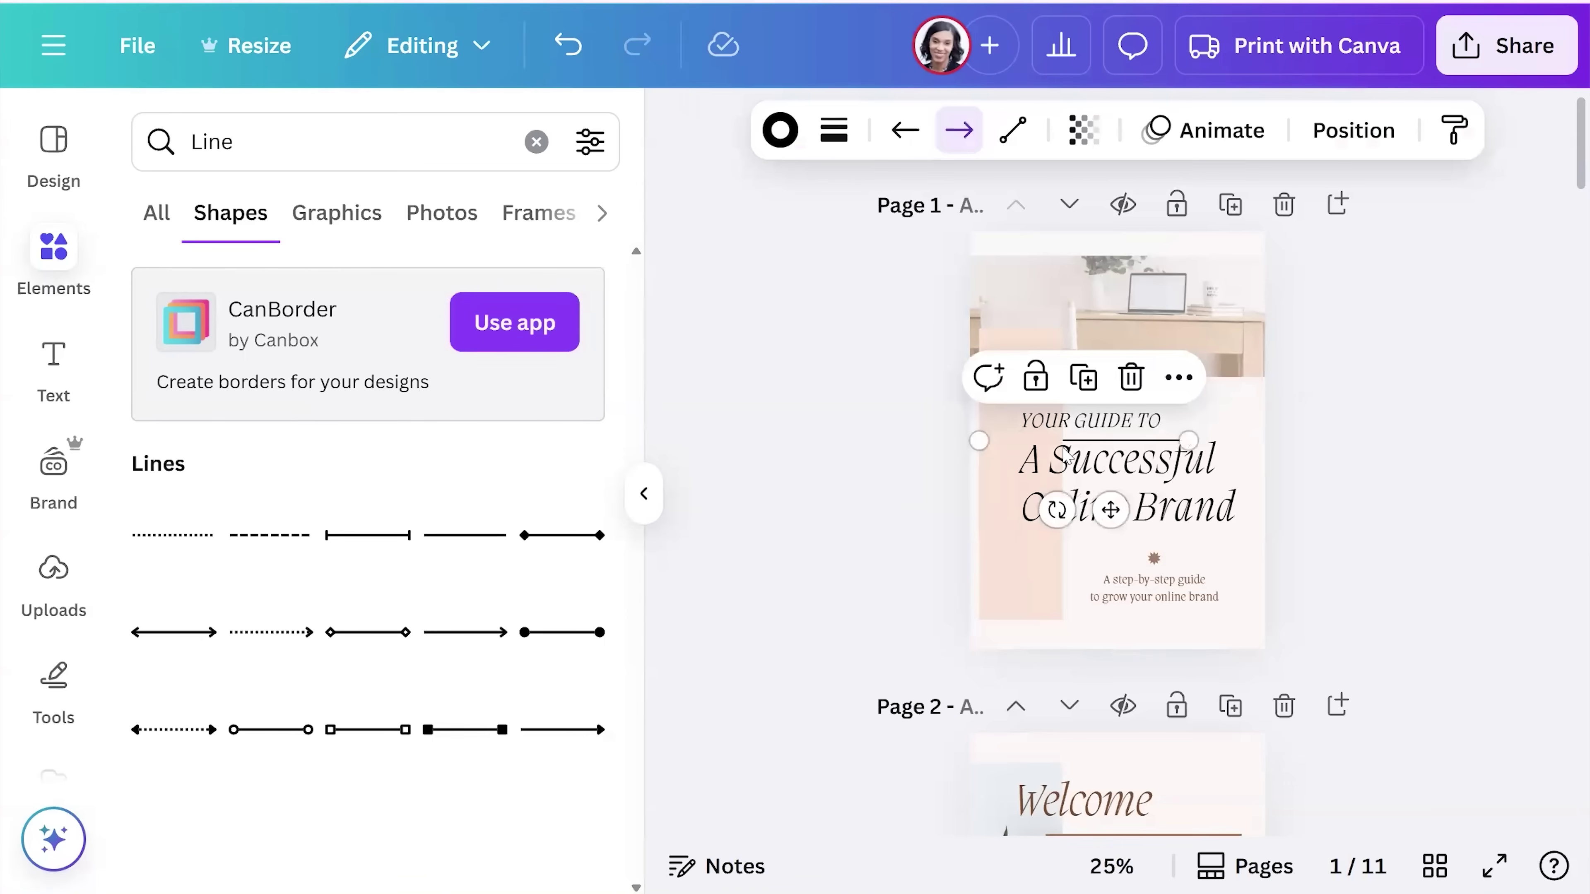
# - Bring the cover page's arrow line to the front of all other elements
pyautogui.rightClick(1139, 446)
pyautogui.moveTo(1227, 521)
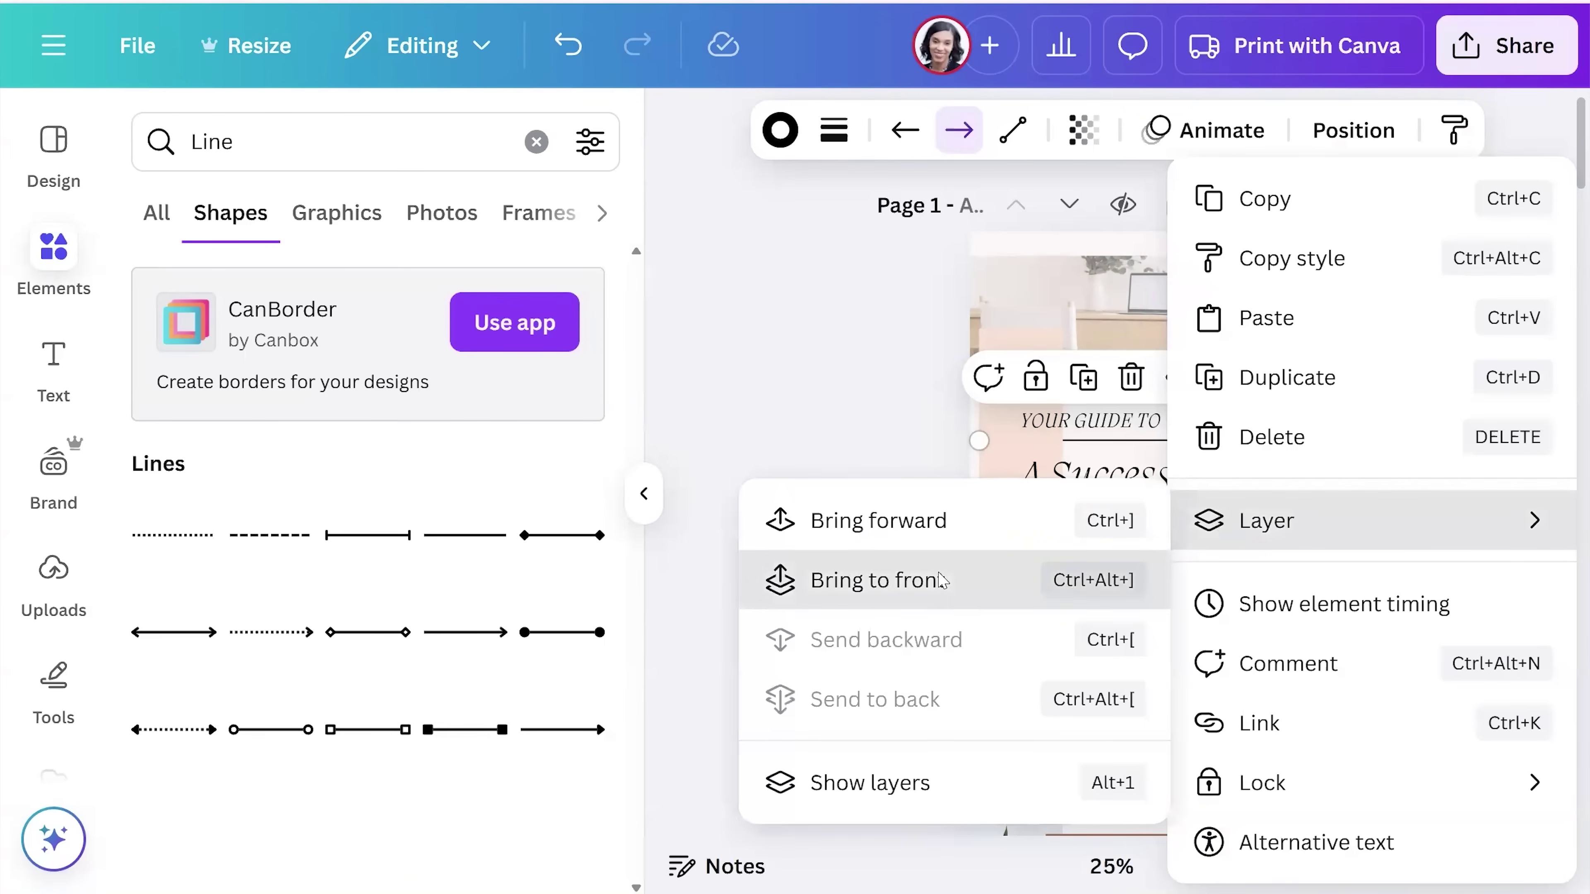
pyautogui.click(941, 581)
pyautogui.click(1350, 418)
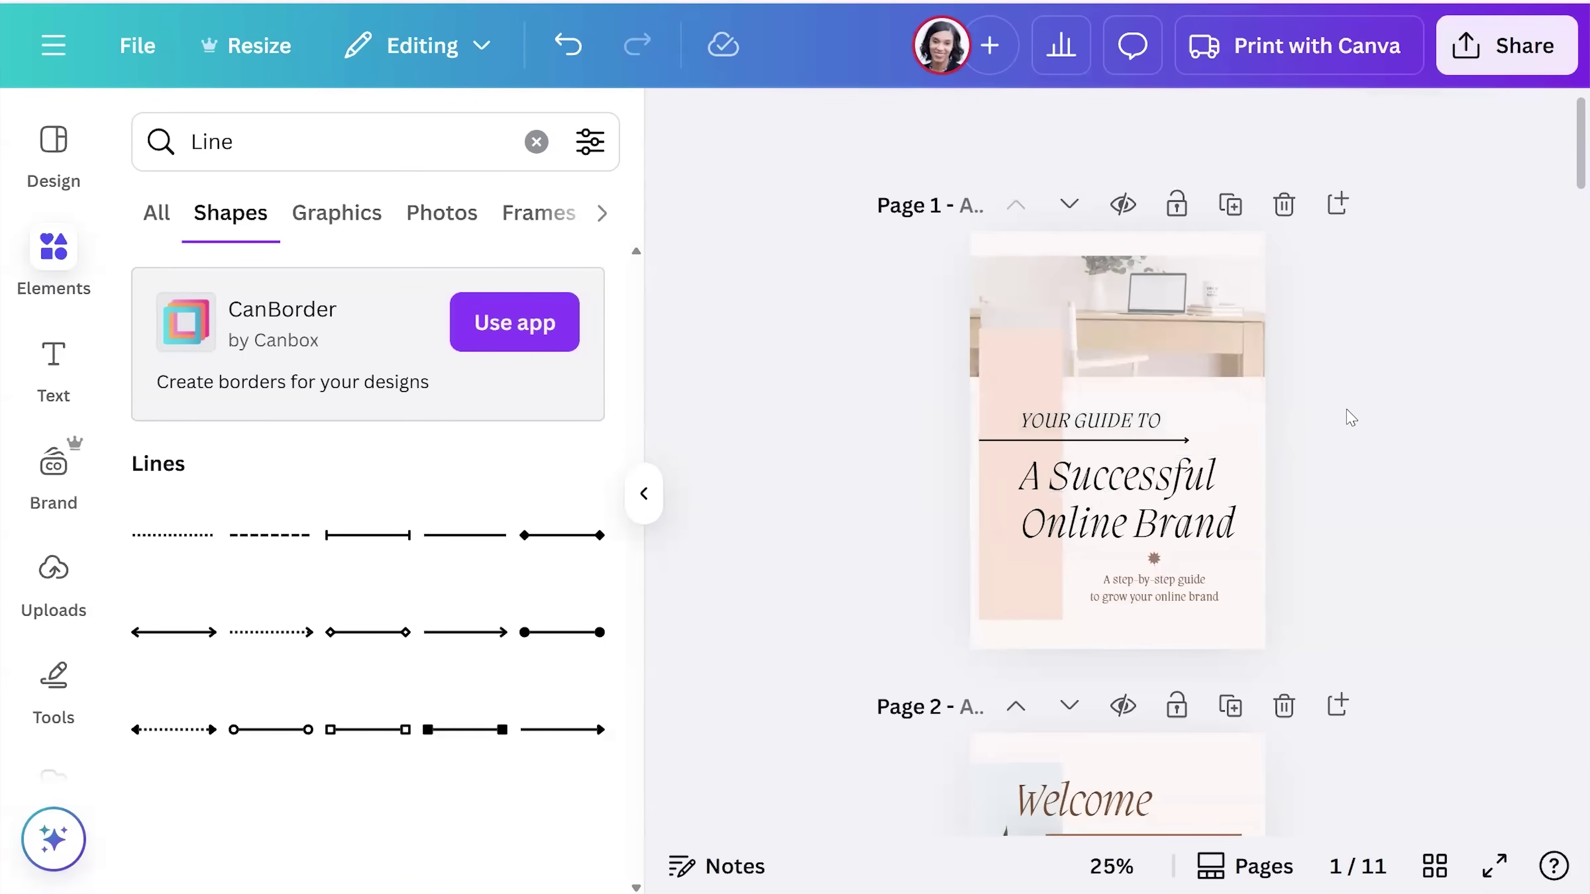
pyautogui.scroll(-2, 1341, 418)
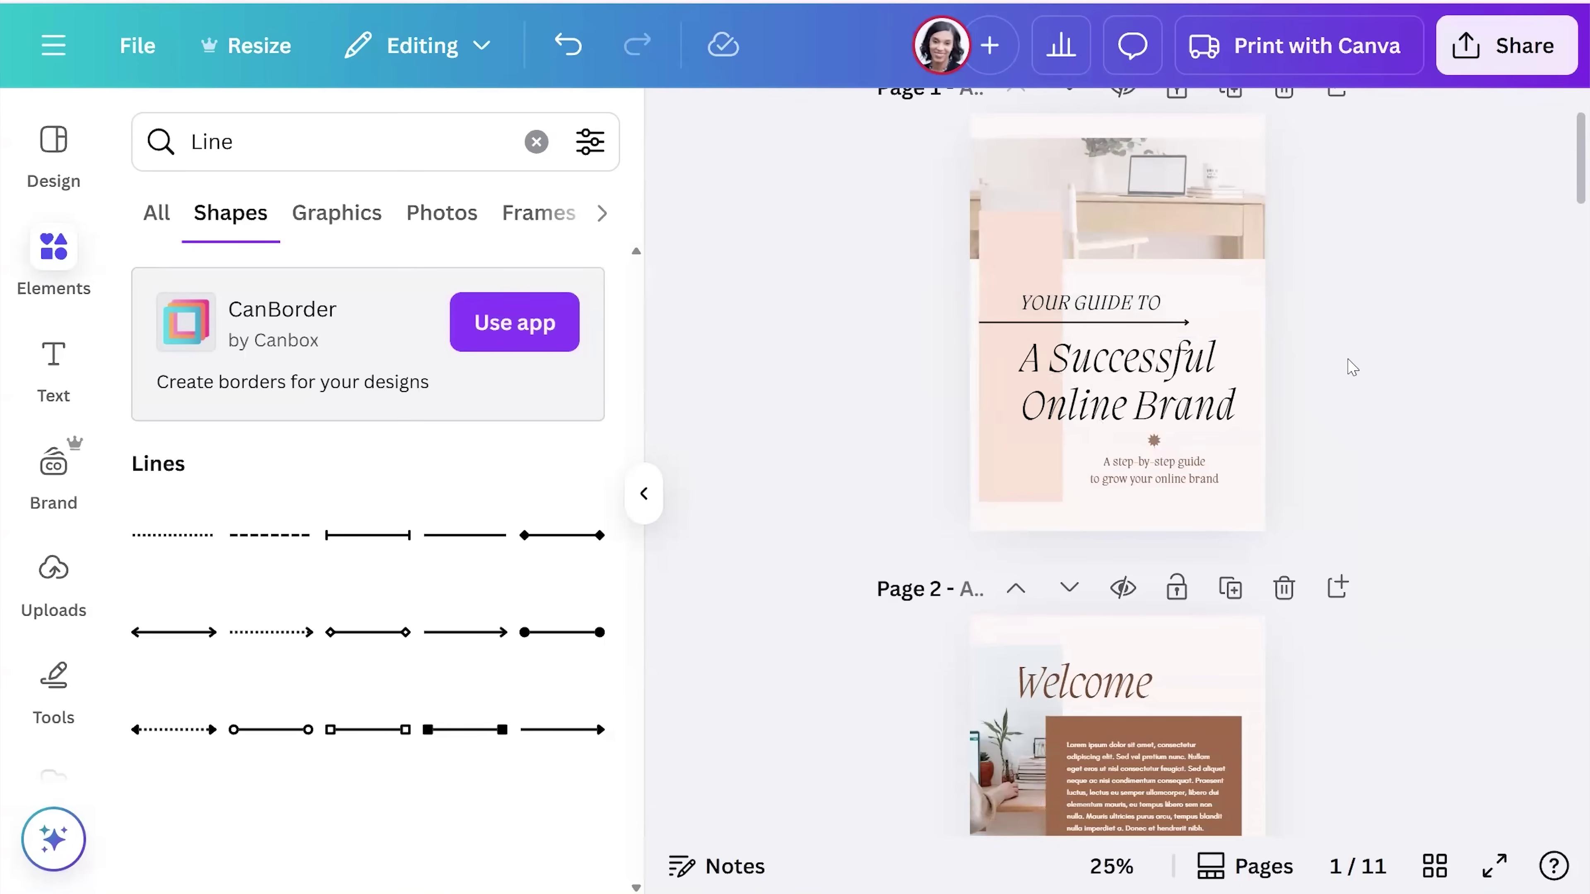
pyautogui.scroll(1, 1345, 364)
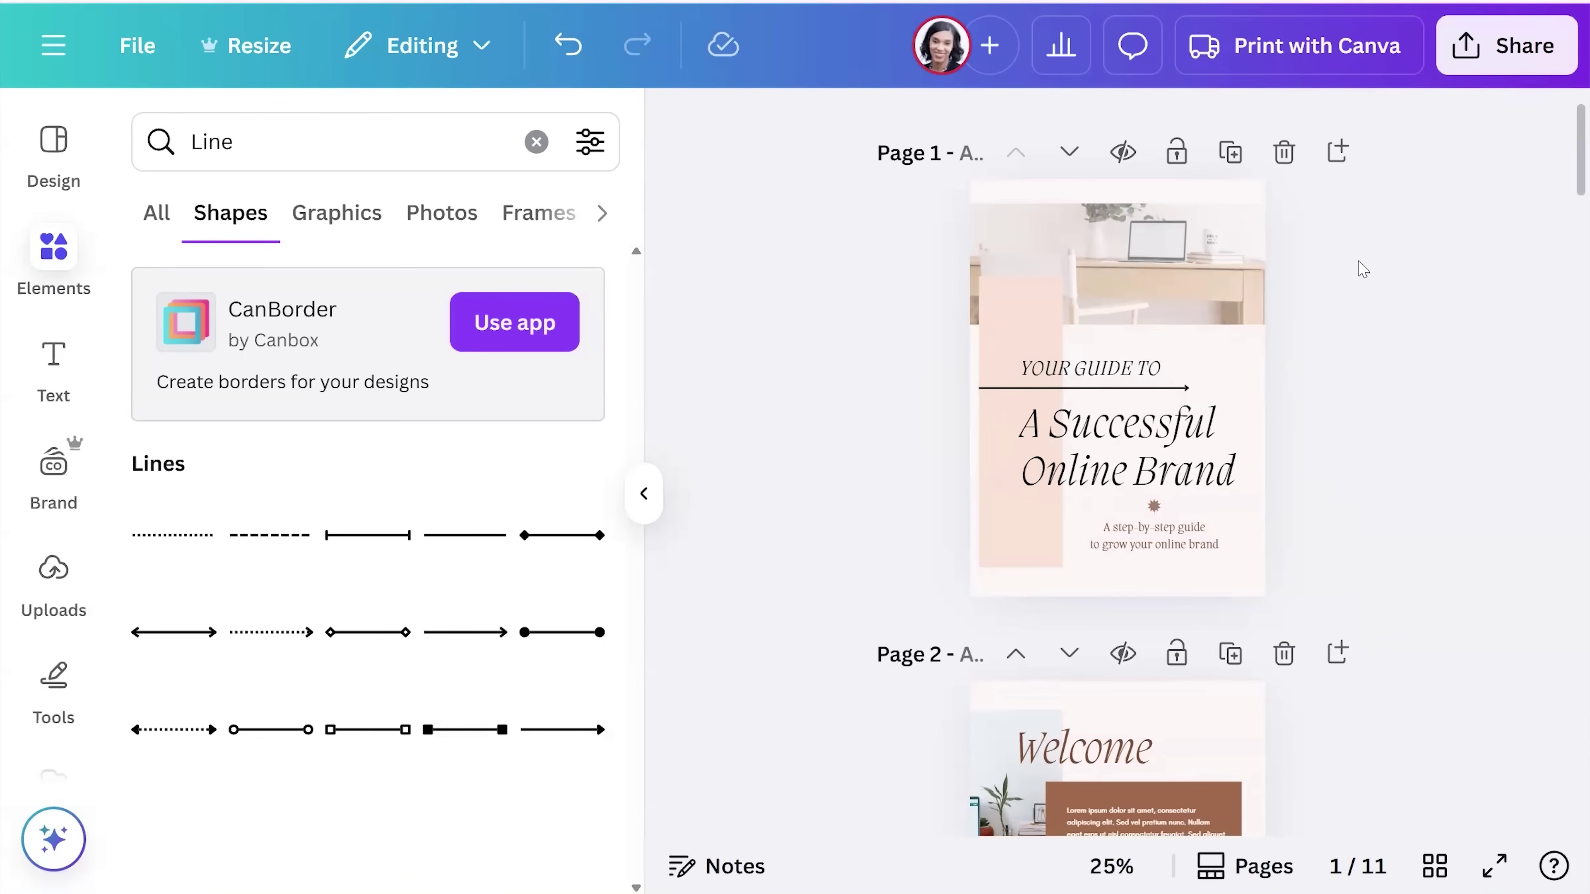
# - Review the file types offered for downloading the design, from JPG to PPTX, without exporting it
pyautogui.click(1493, 73)
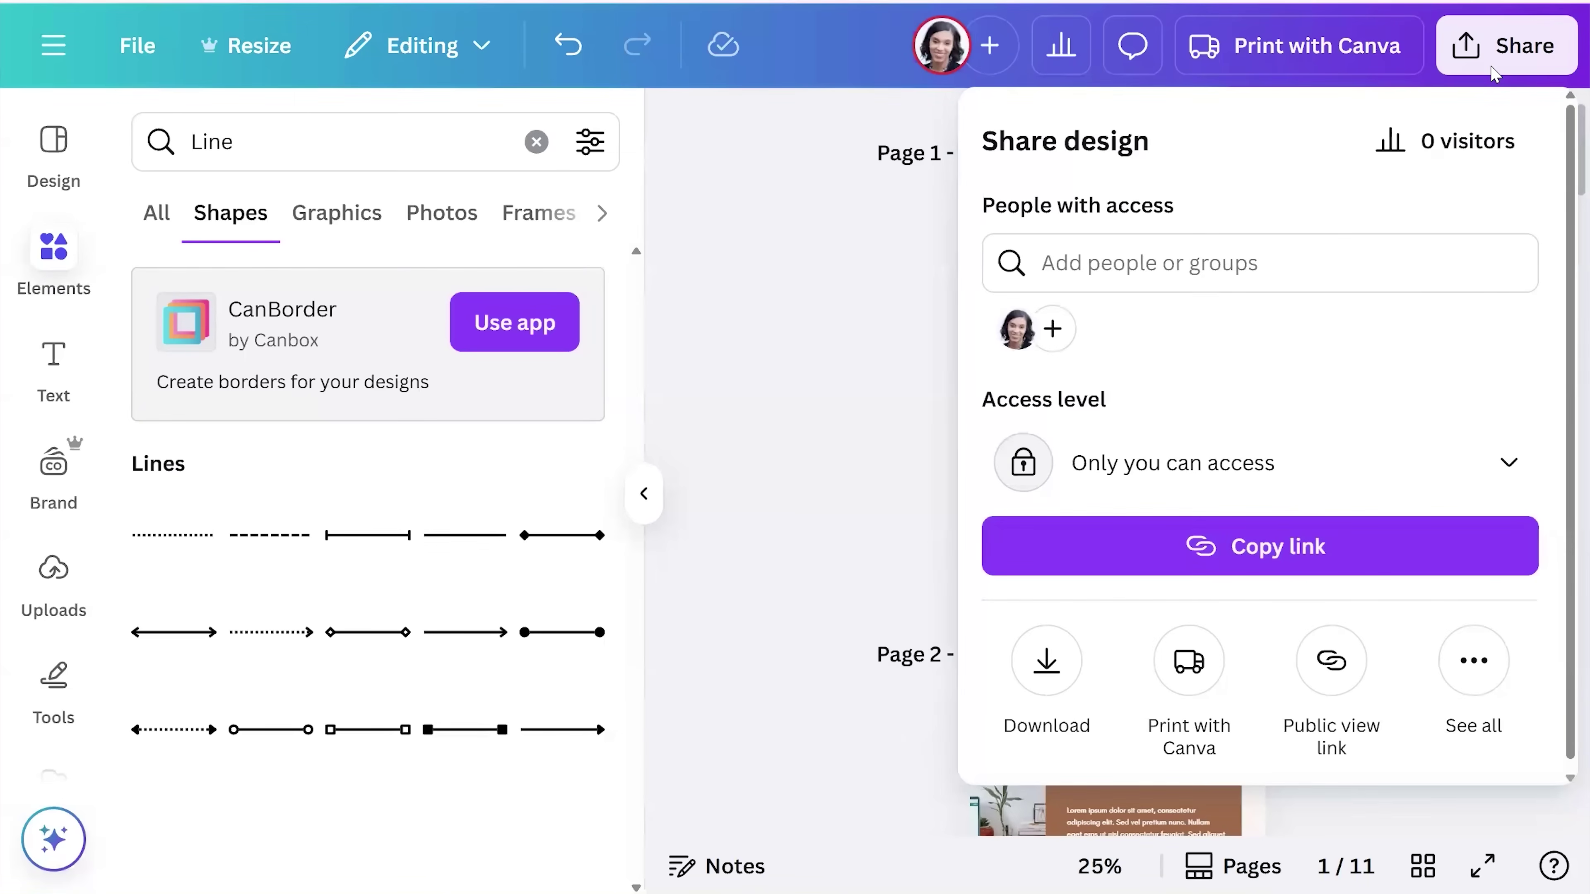
pyautogui.scroll(-1, 1263, 542)
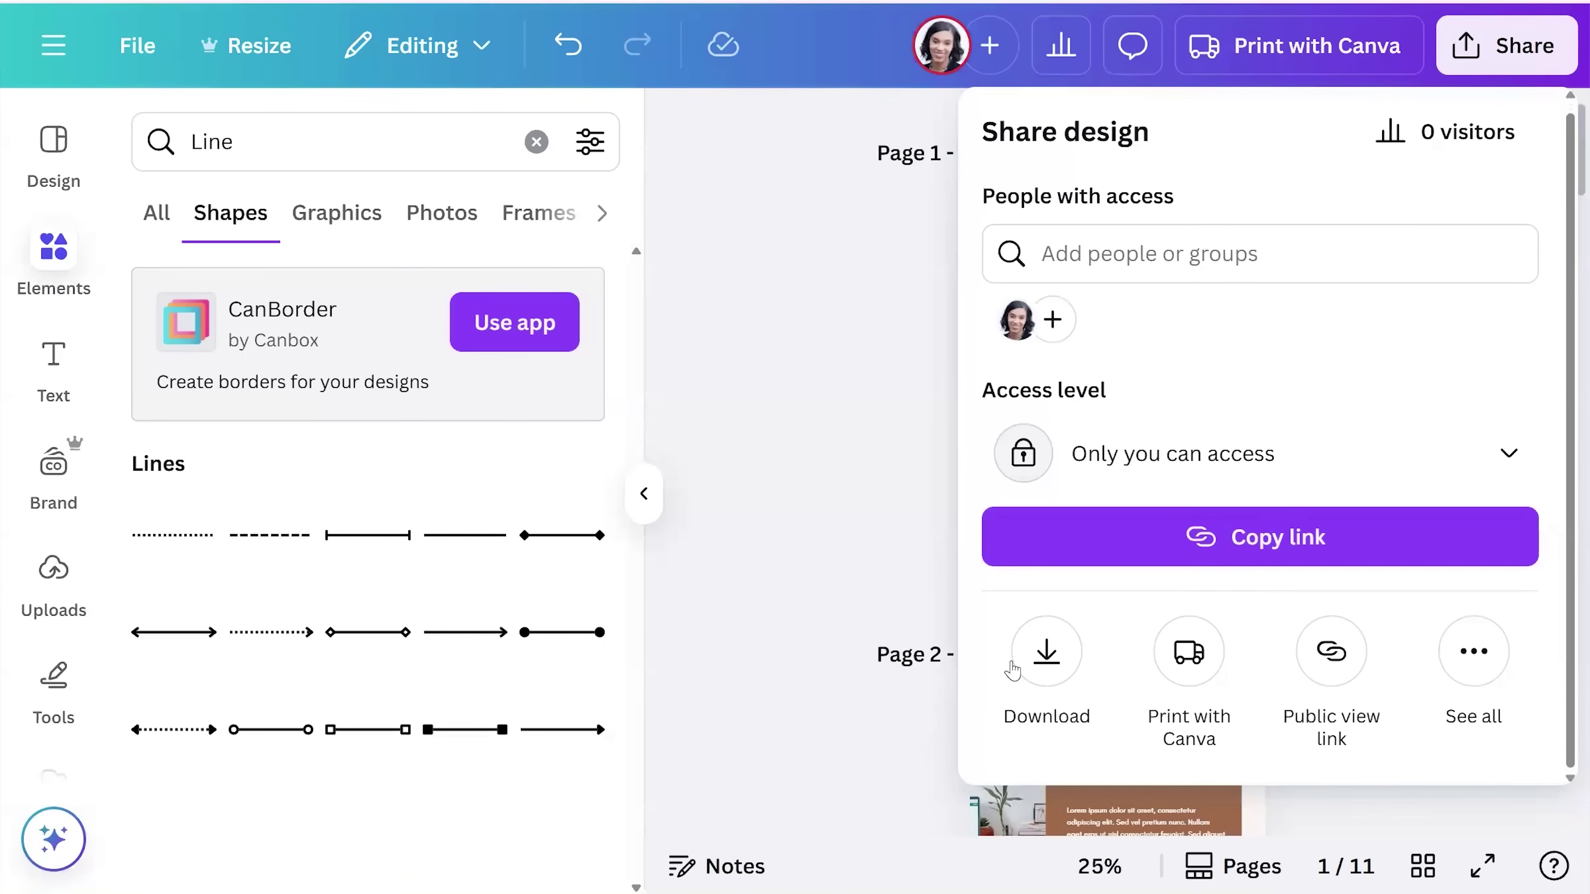
pyautogui.click(1044, 655)
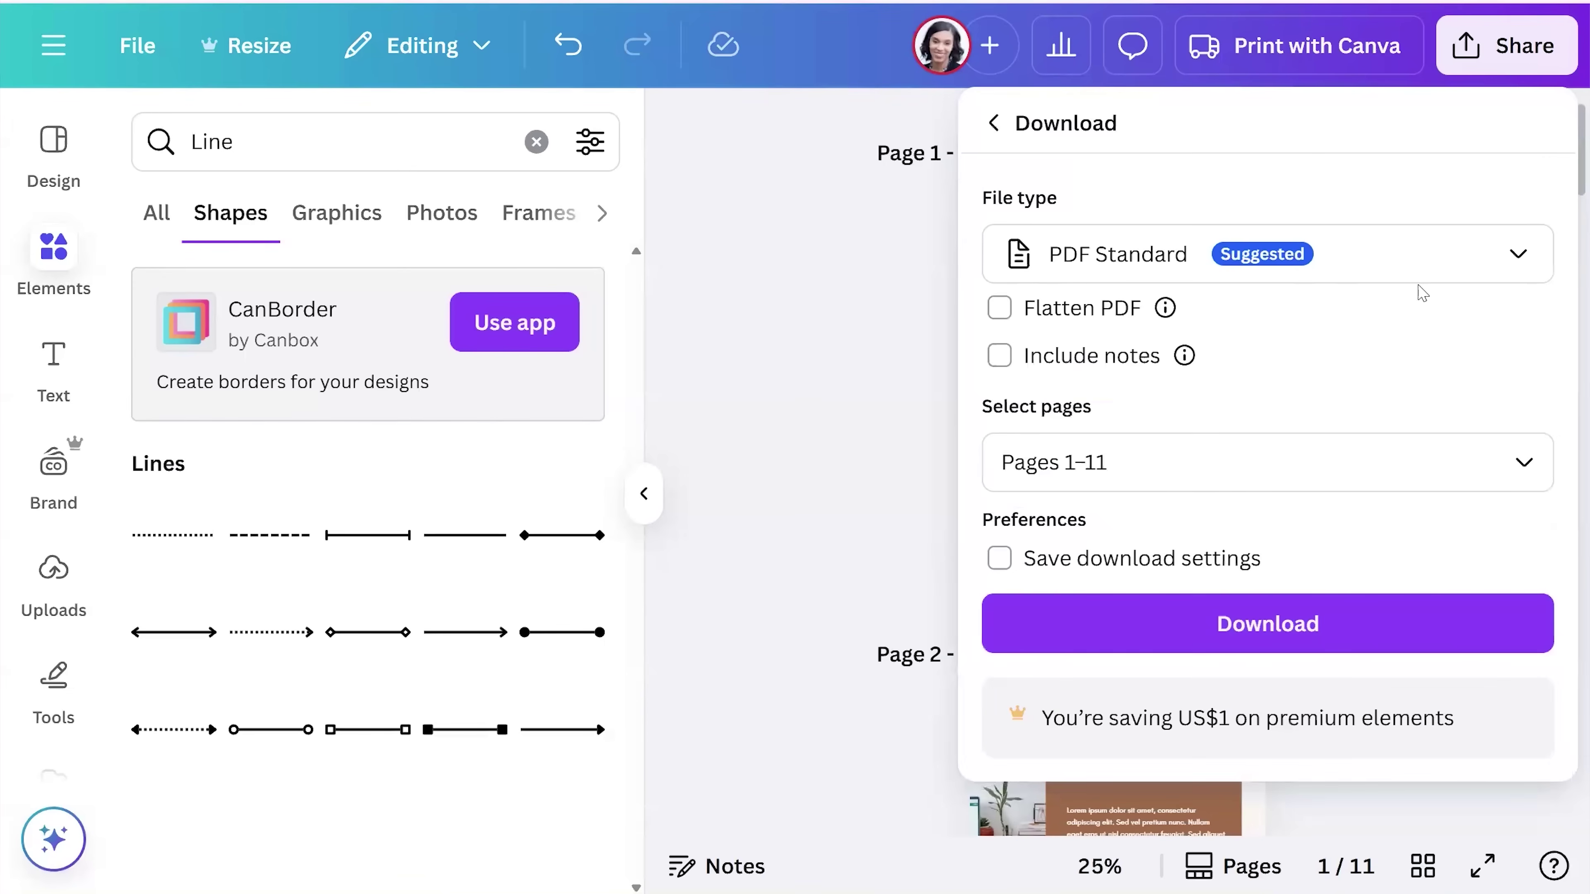
pyautogui.click(1476, 261)
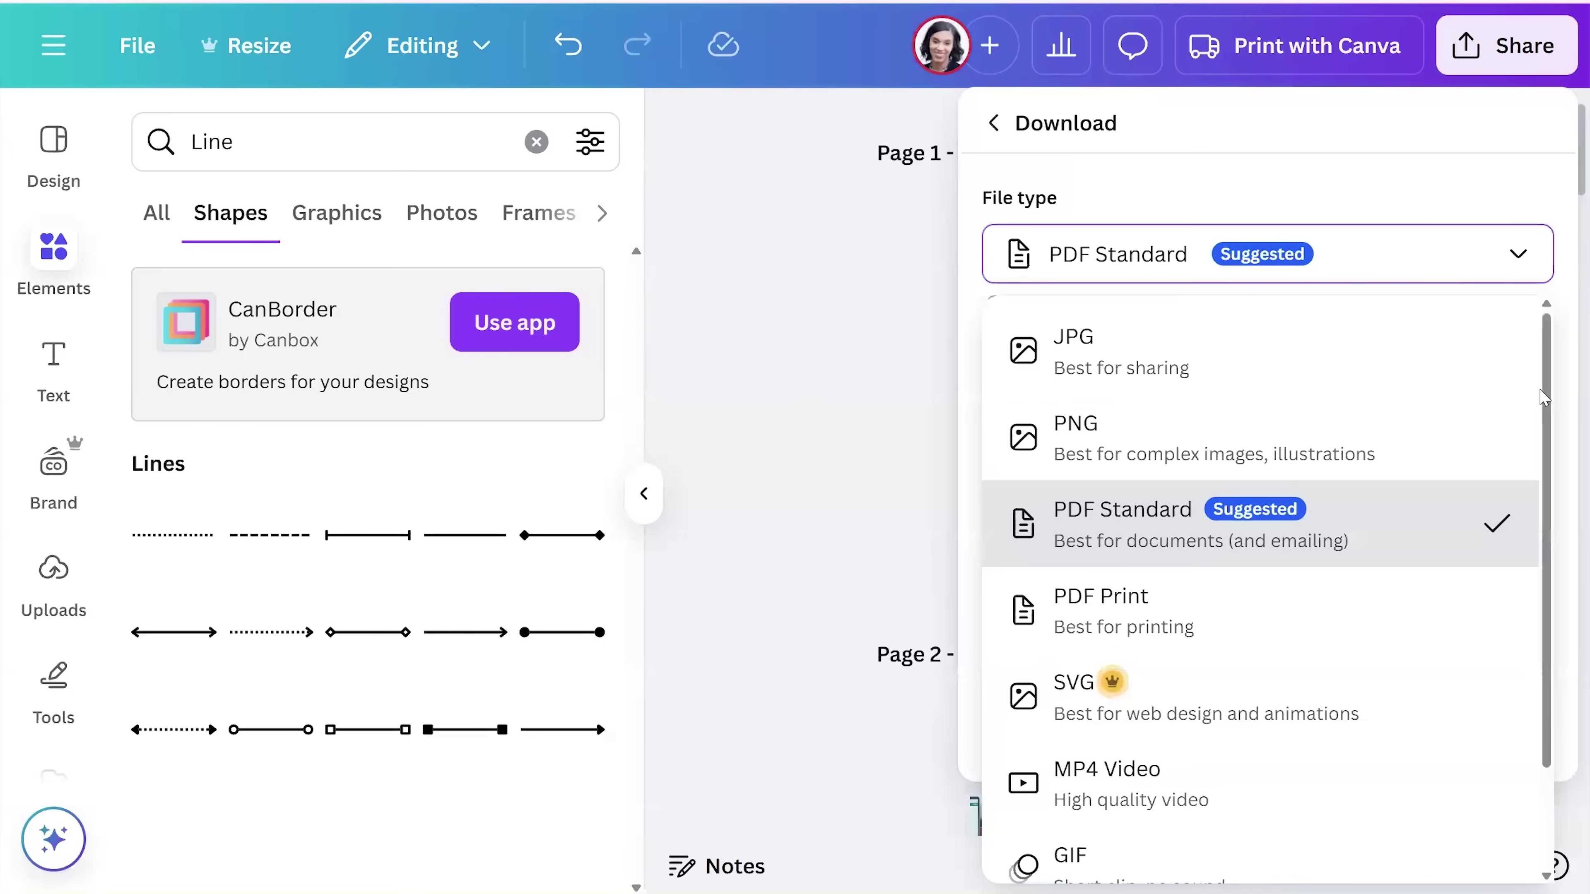
pyautogui.moveTo(1551, 388); pyautogui.dragTo(1536, 495)
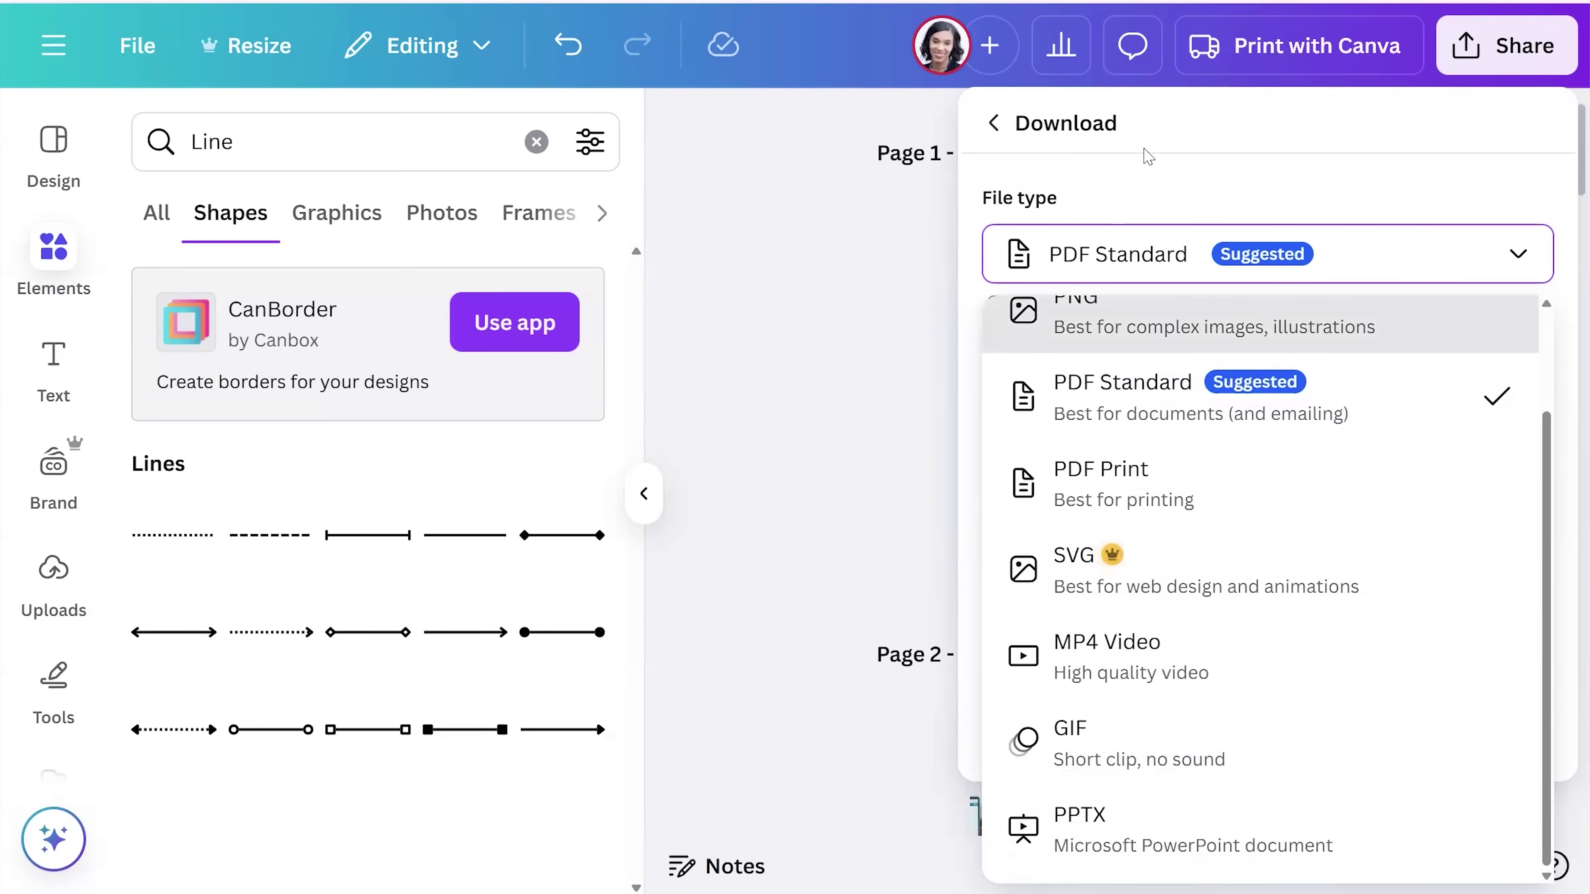
pyautogui.click(993, 123)
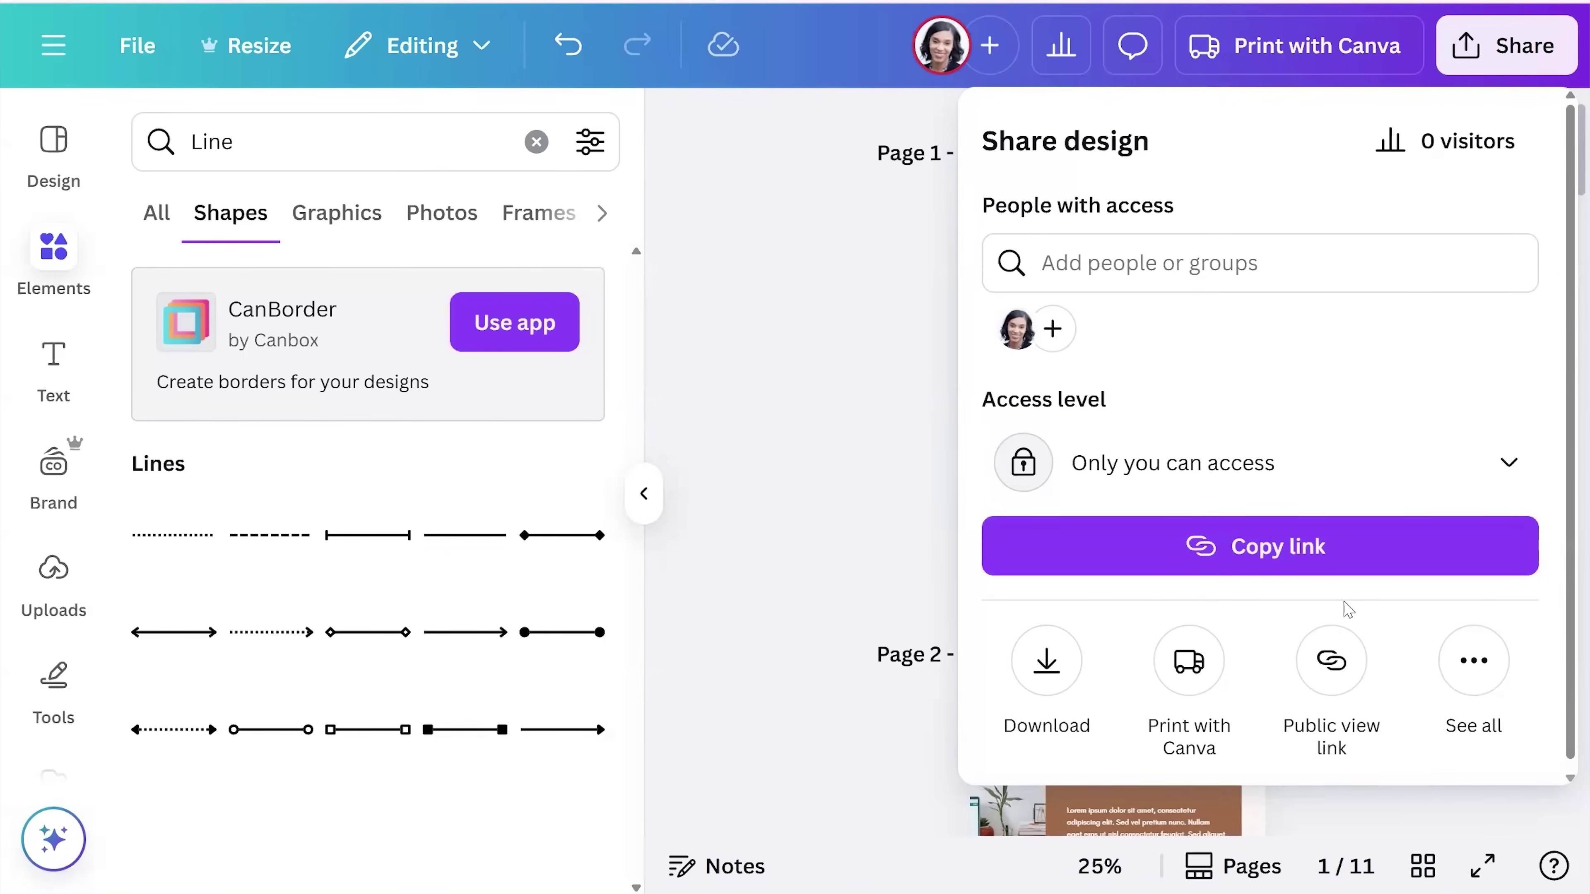
# - Examine the additional publishing options for the design and the template link sharing page without creating a link
pyautogui.click(1471, 661)
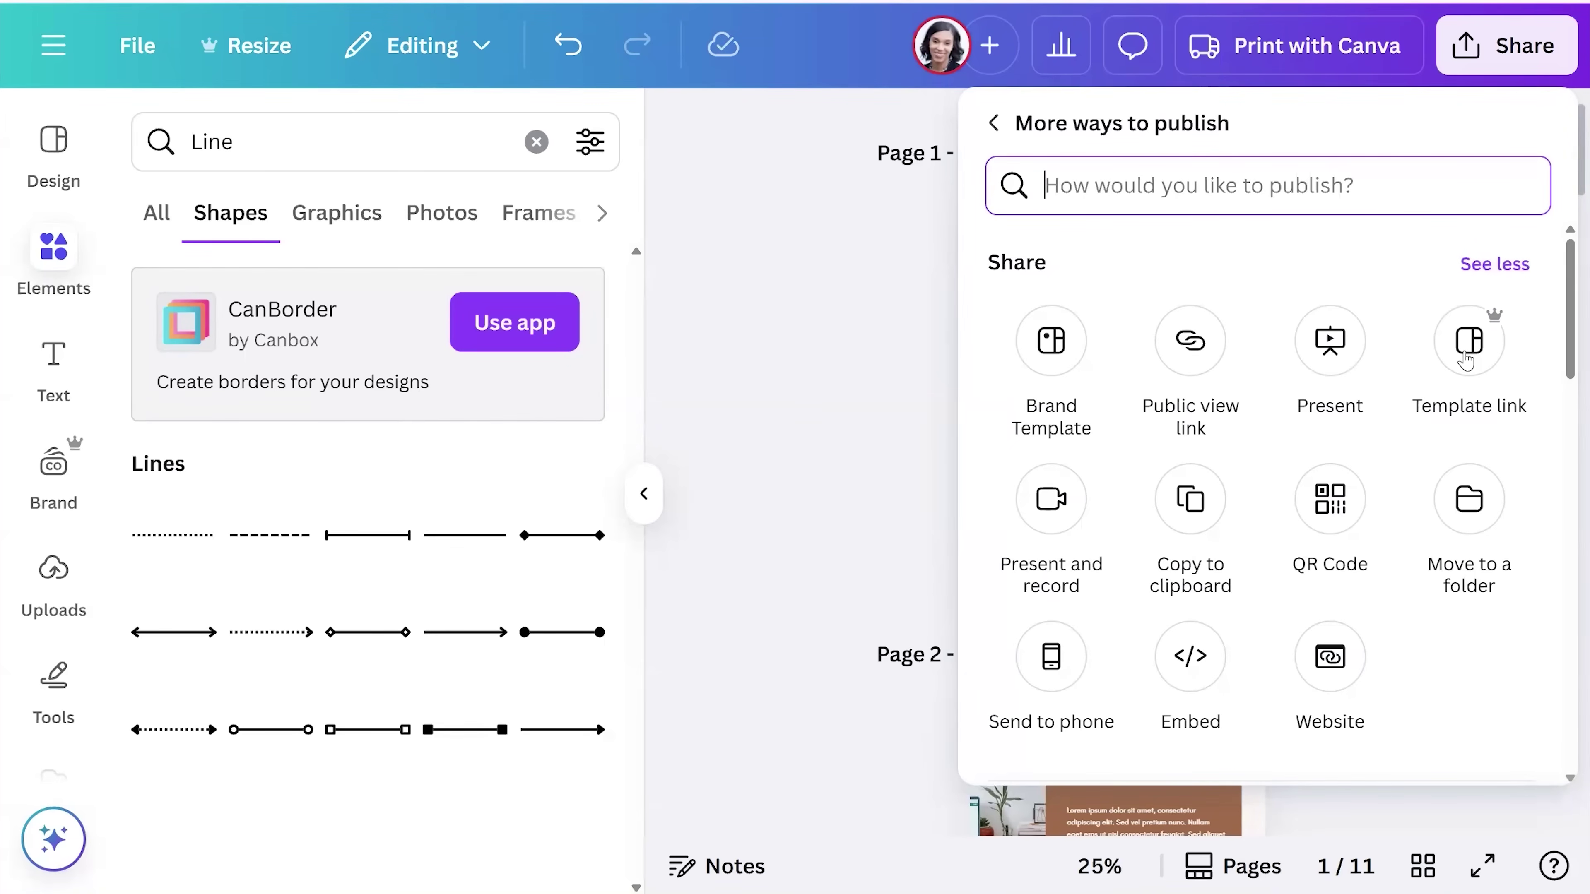
pyautogui.click(1465, 360)
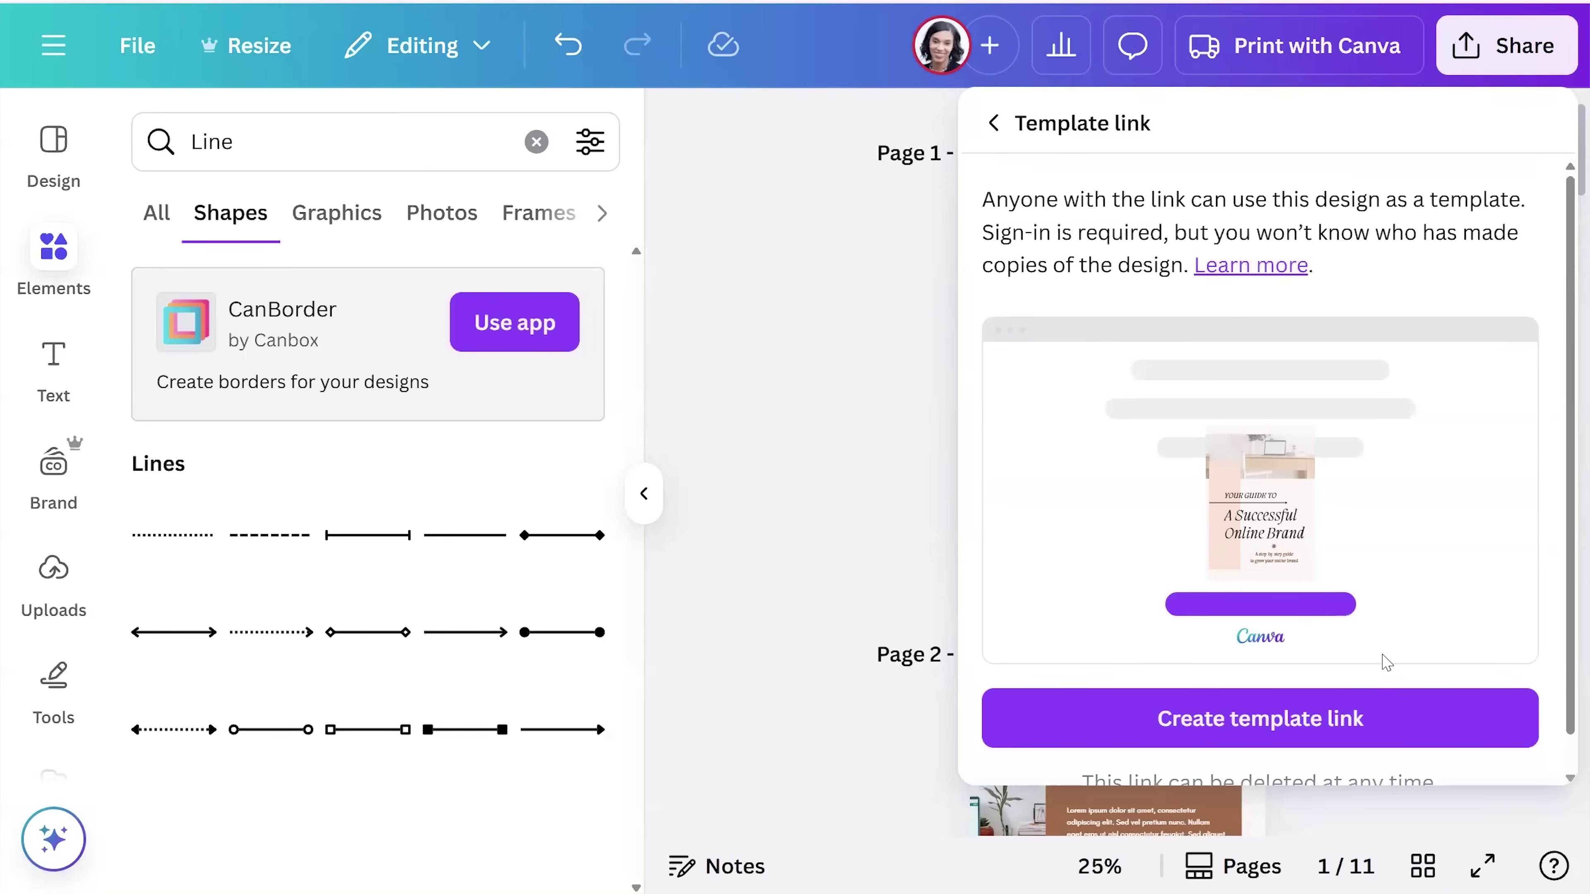
pyautogui.click(989, 125)
pyautogui.click(784, 483)
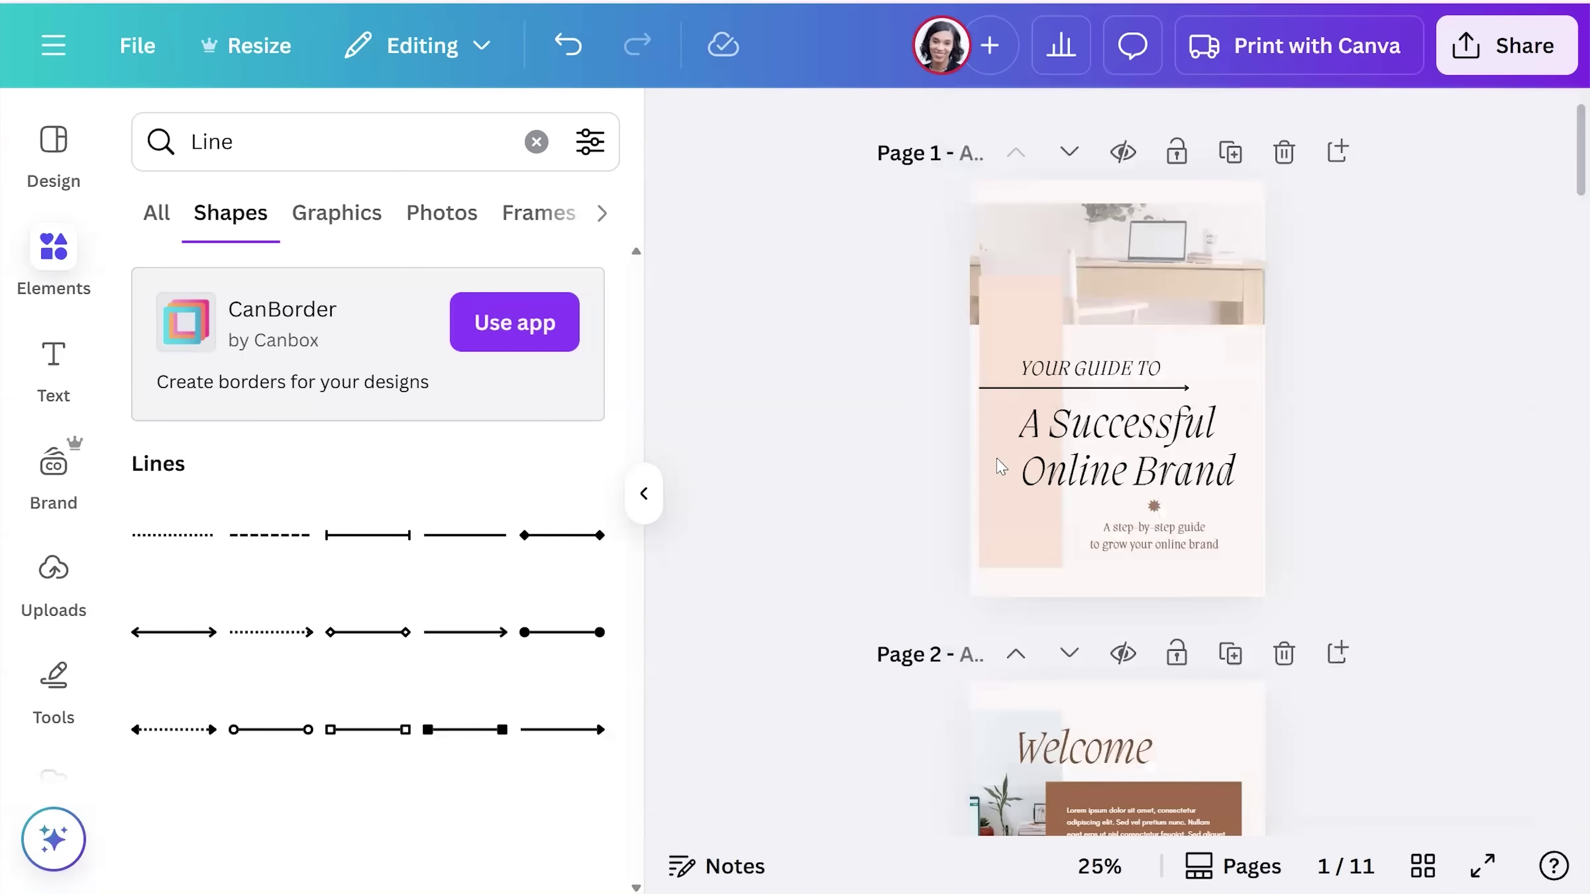
# - Look over the ebook's first pages, return to the cover page and collapse the elements panel
pyautogui.scroll(-3, 1177, 463)
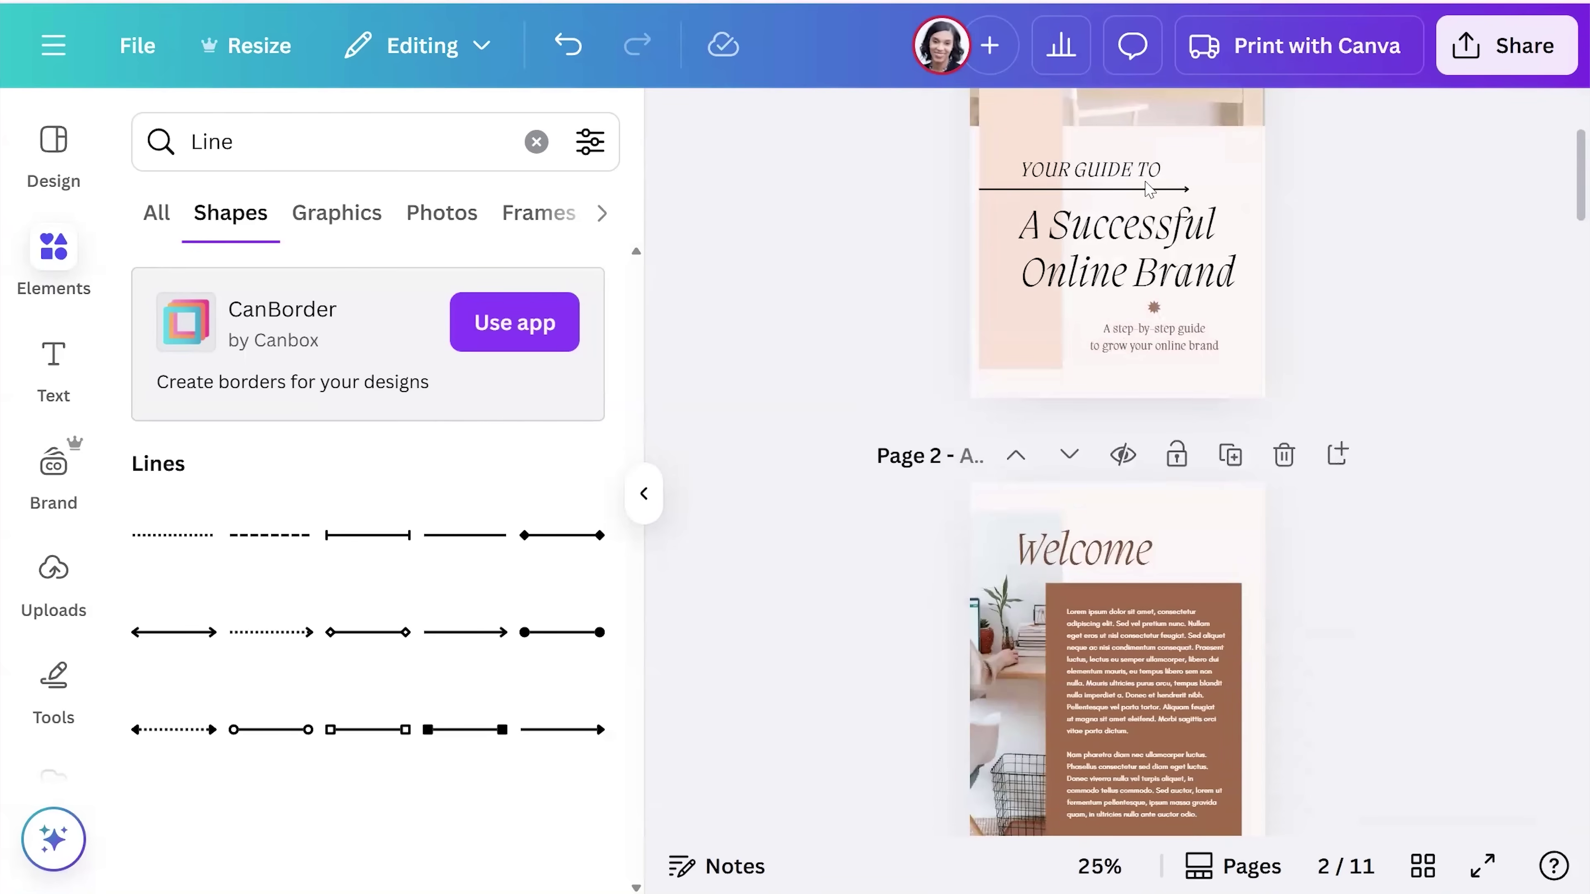
pyautogui.scroll(-2, 1174, 501)
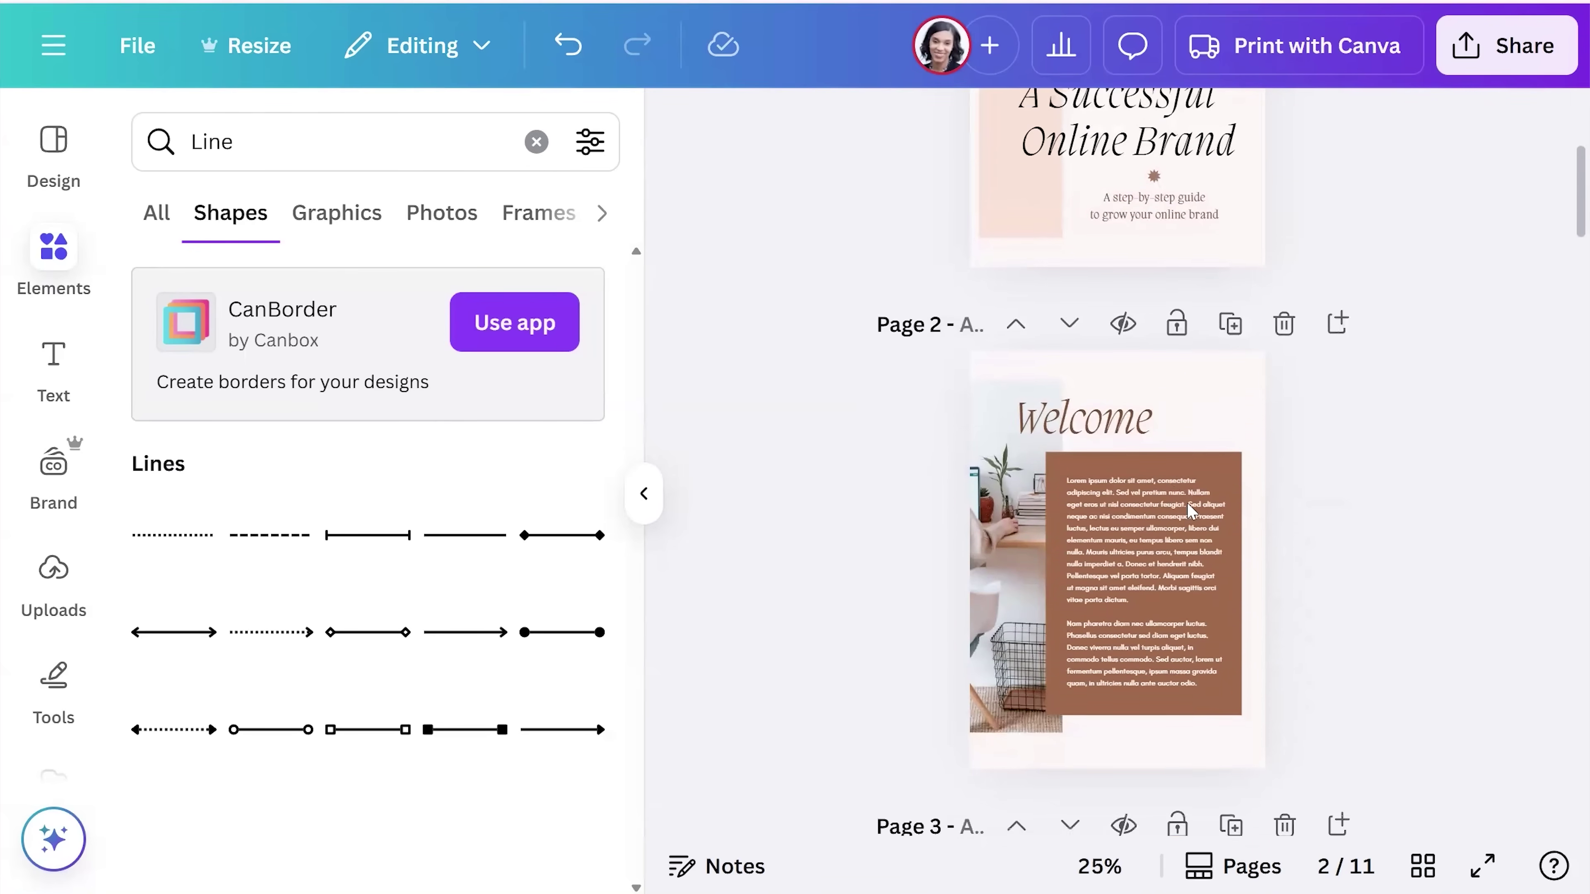
pyautogui.scroll(6, 1440, 603)
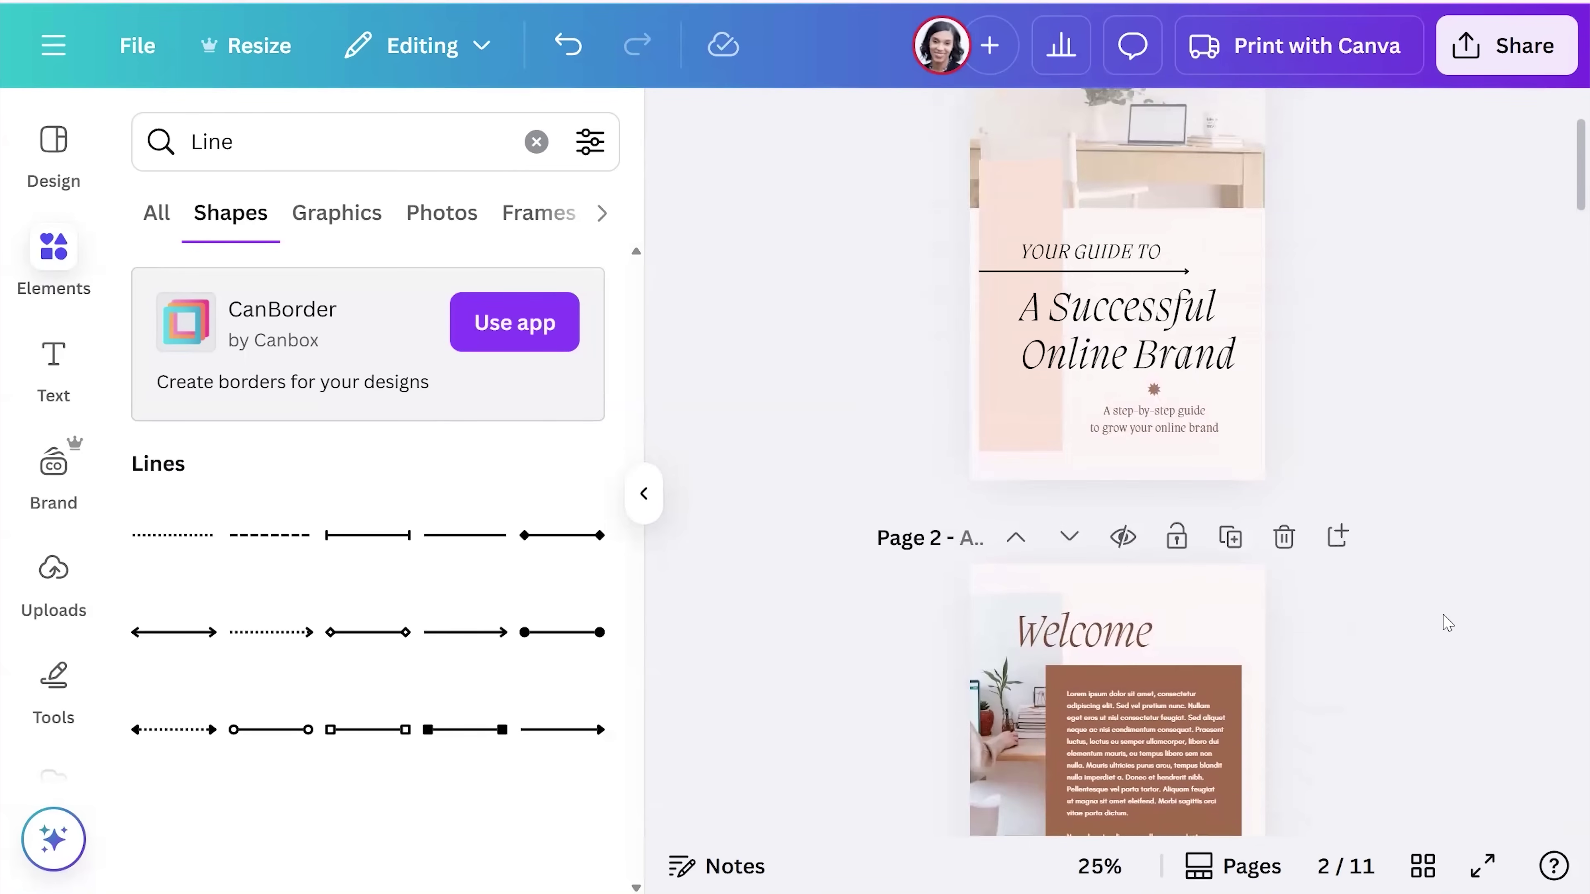
pyautogui.click(643, 493)
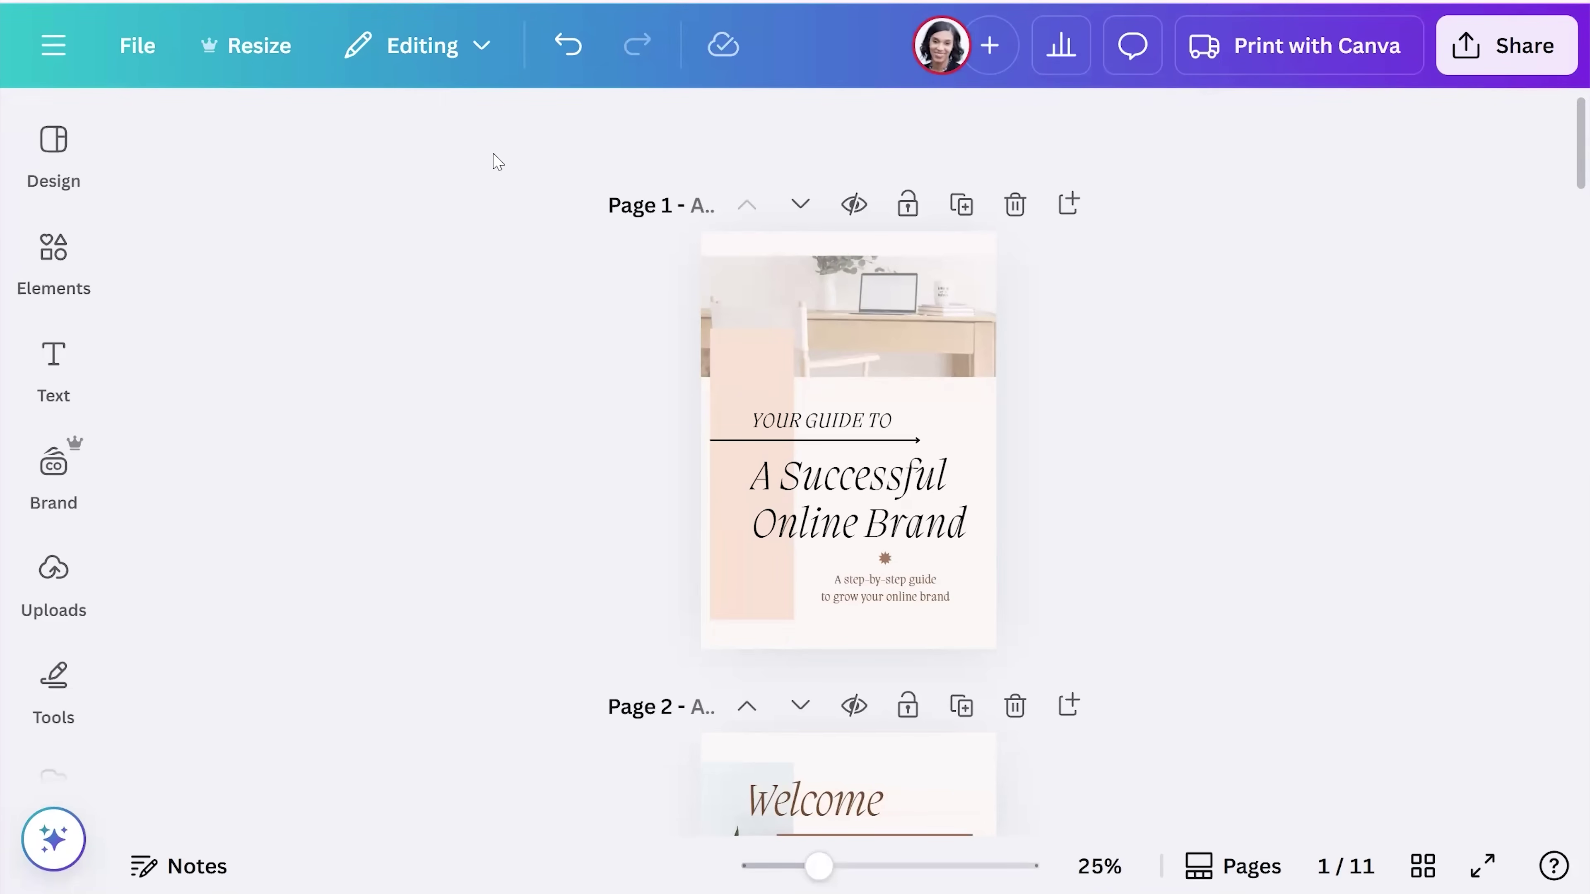
# - Examine the new-design formats and the custom size settings, including the available measurement units
pyautogui.click(53, 50)
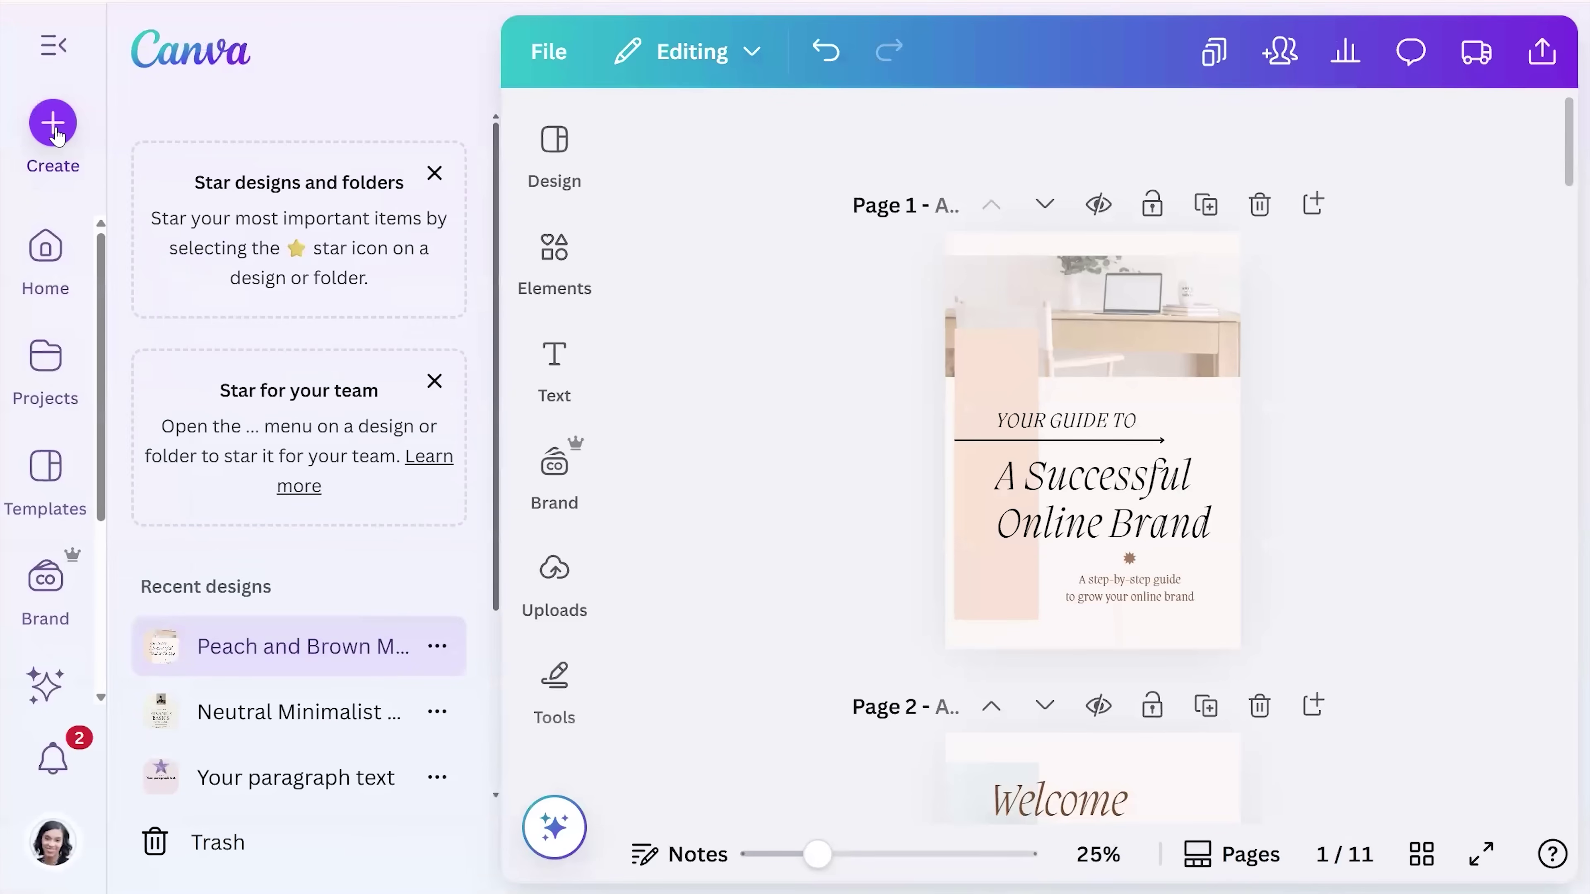
pyautogui.click(54, 125)
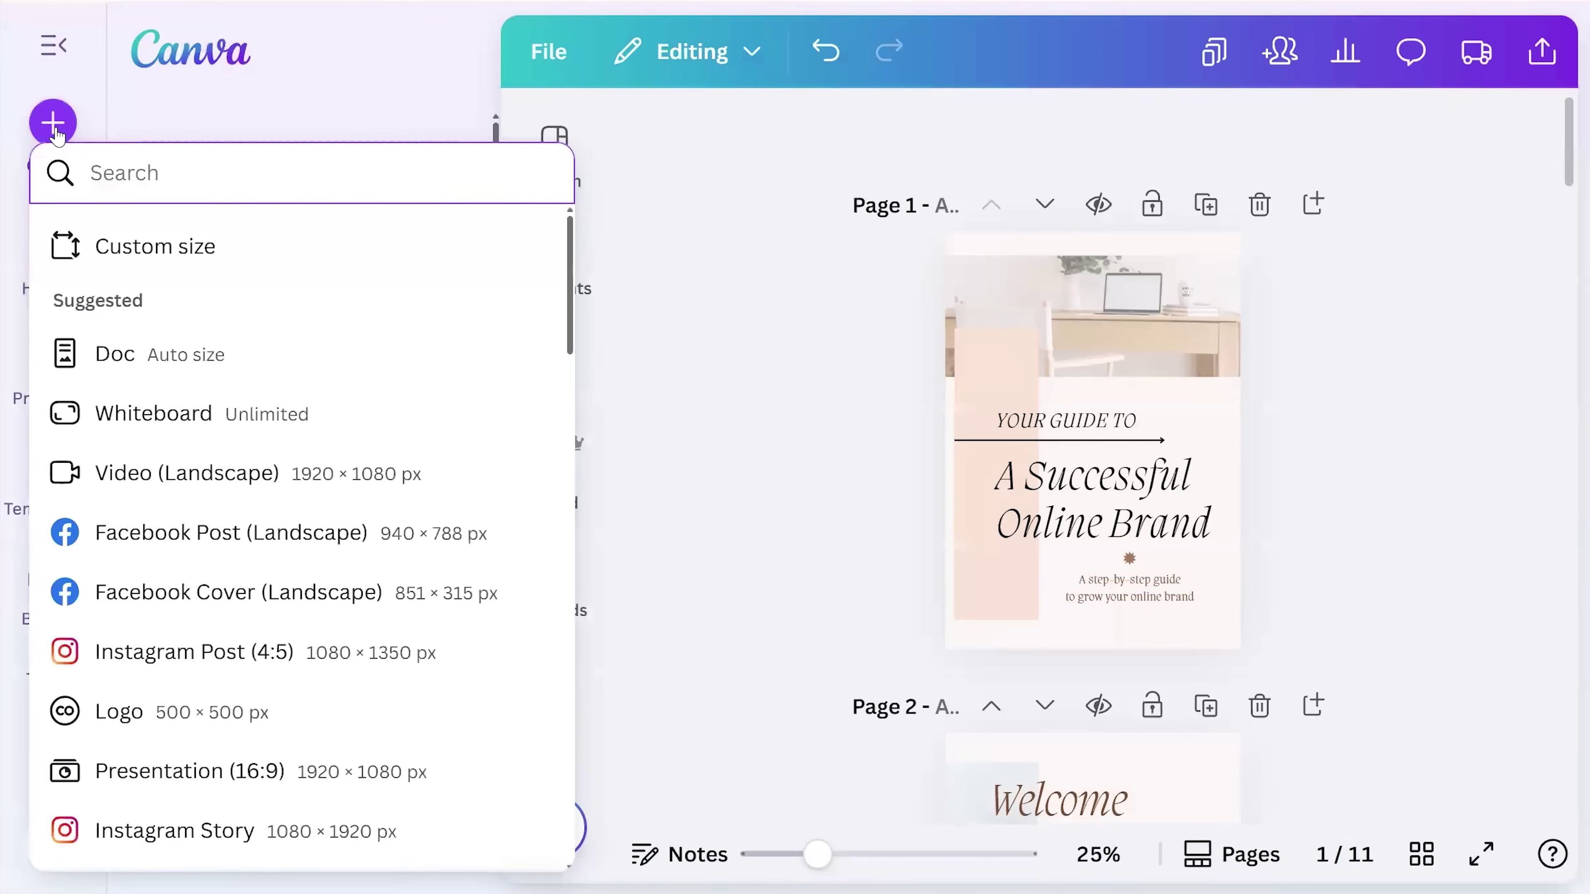
pyautogui.click(168, 249)
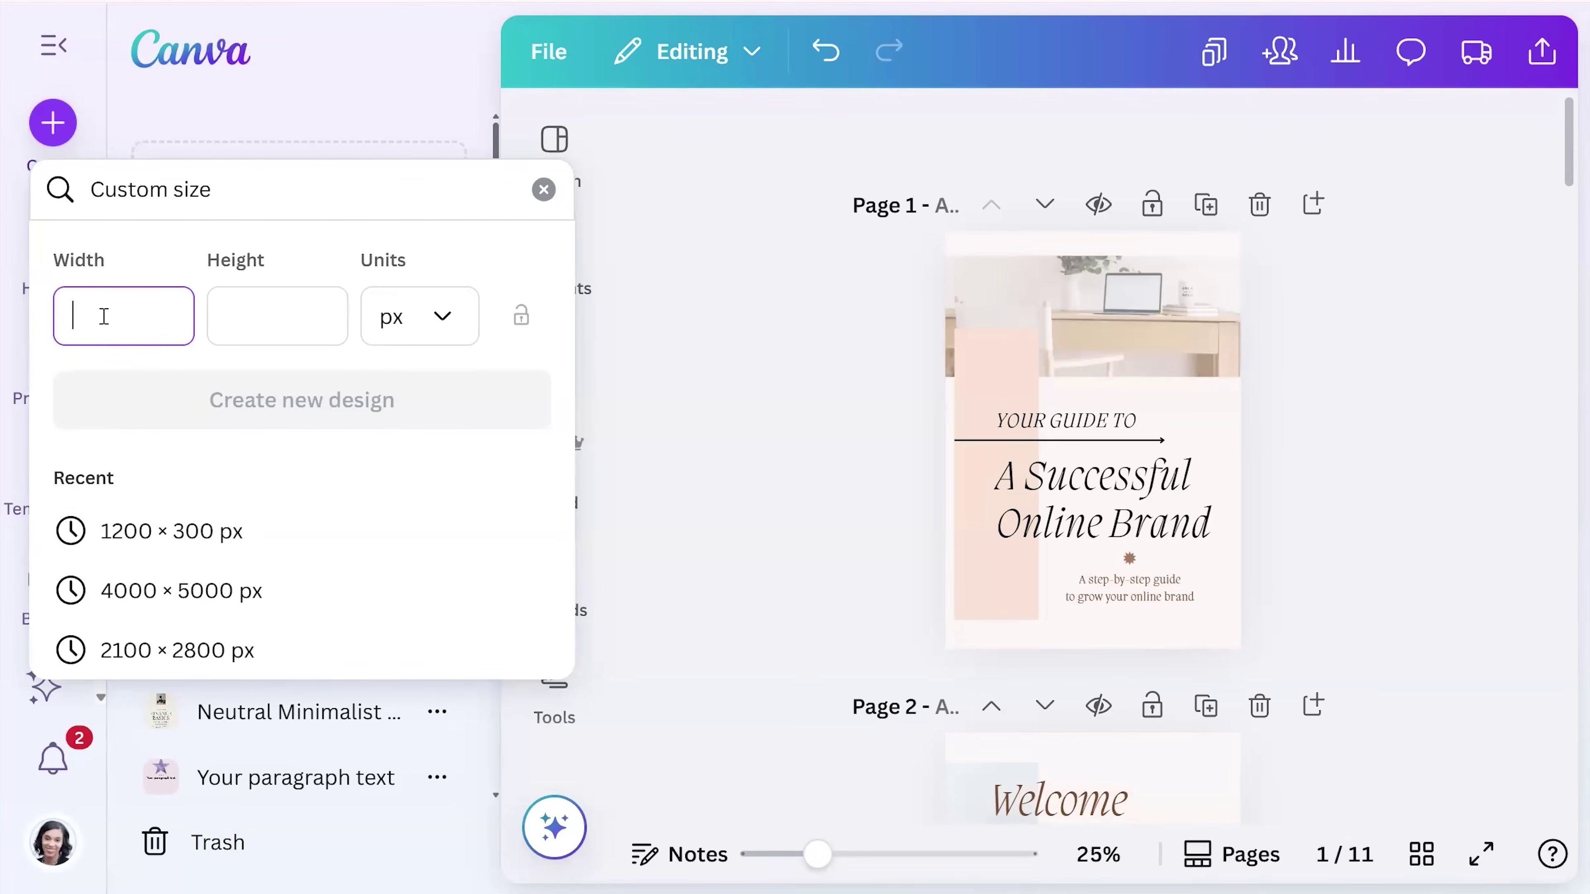
pyautogui.click(449, 325)
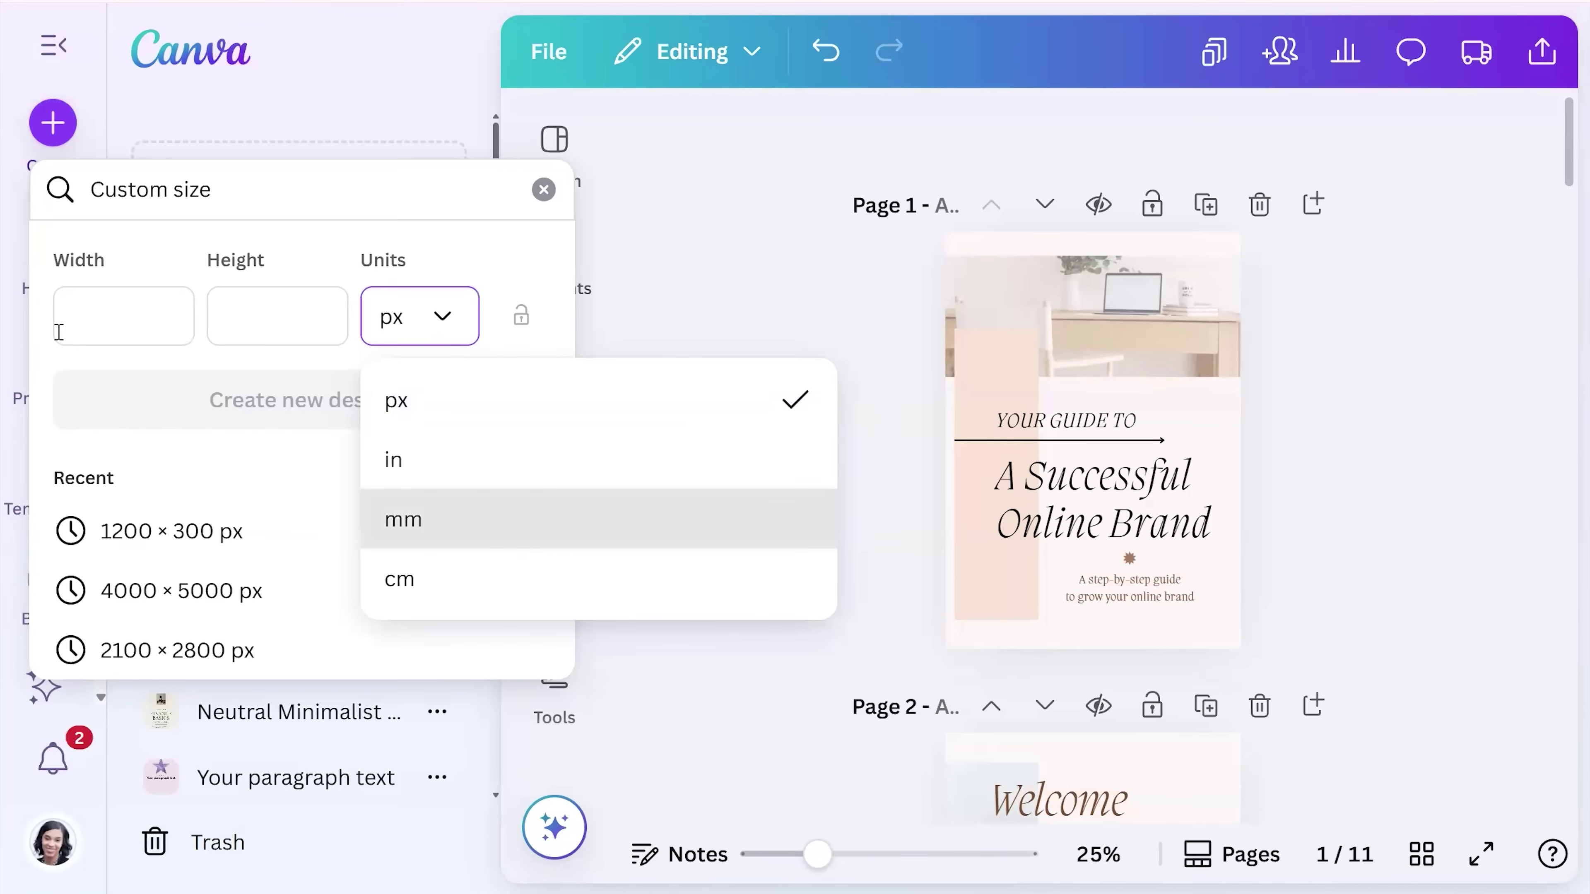
pyautogui.click(543, 189)
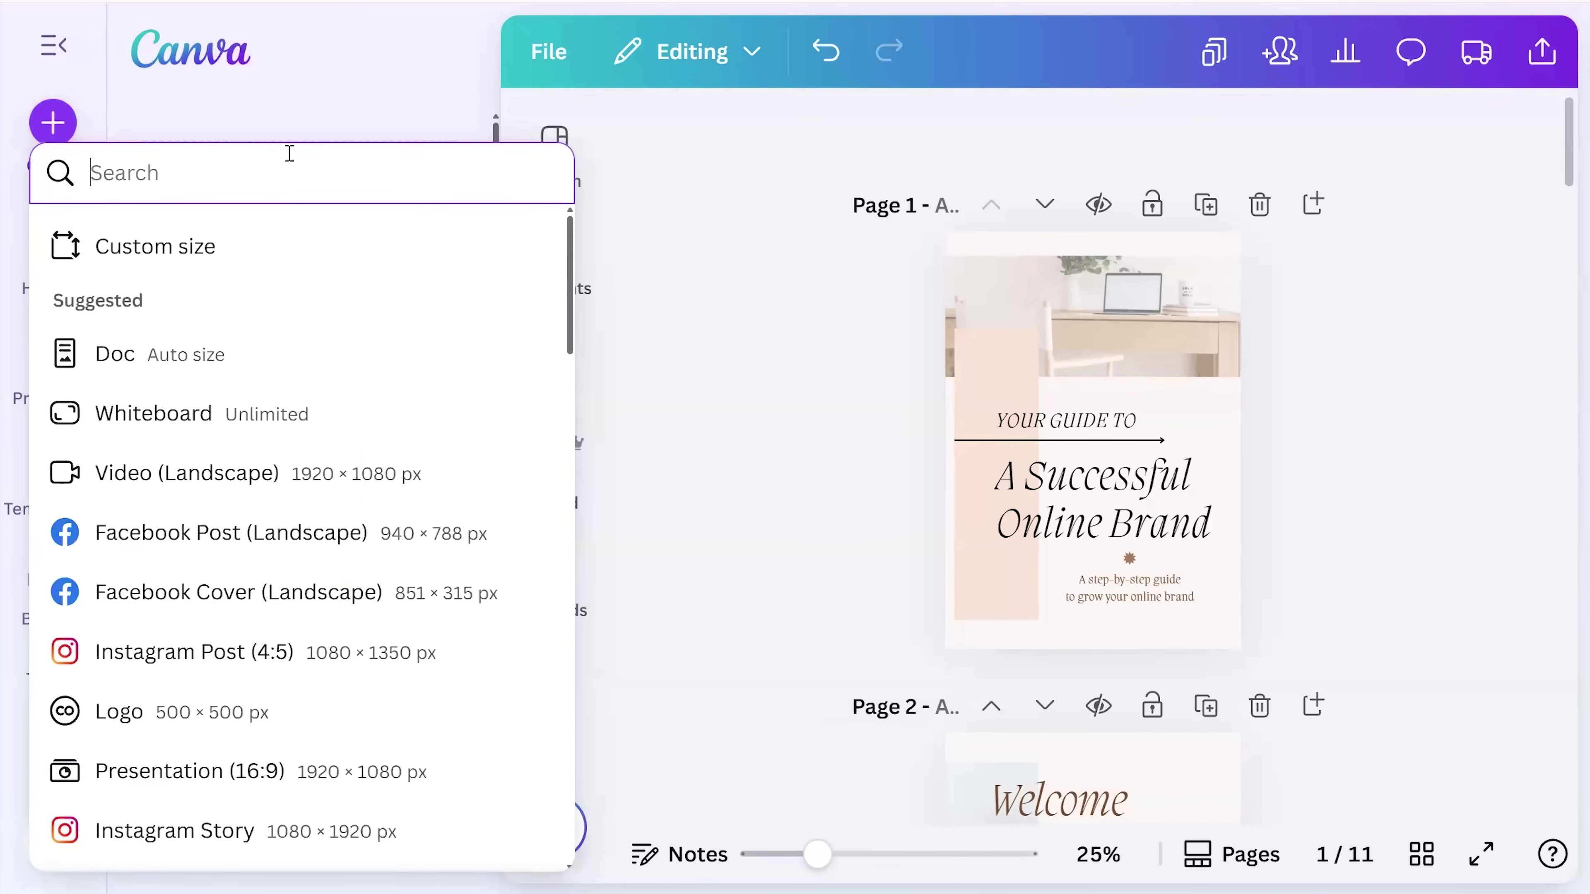
pyautogui.press('Escape')
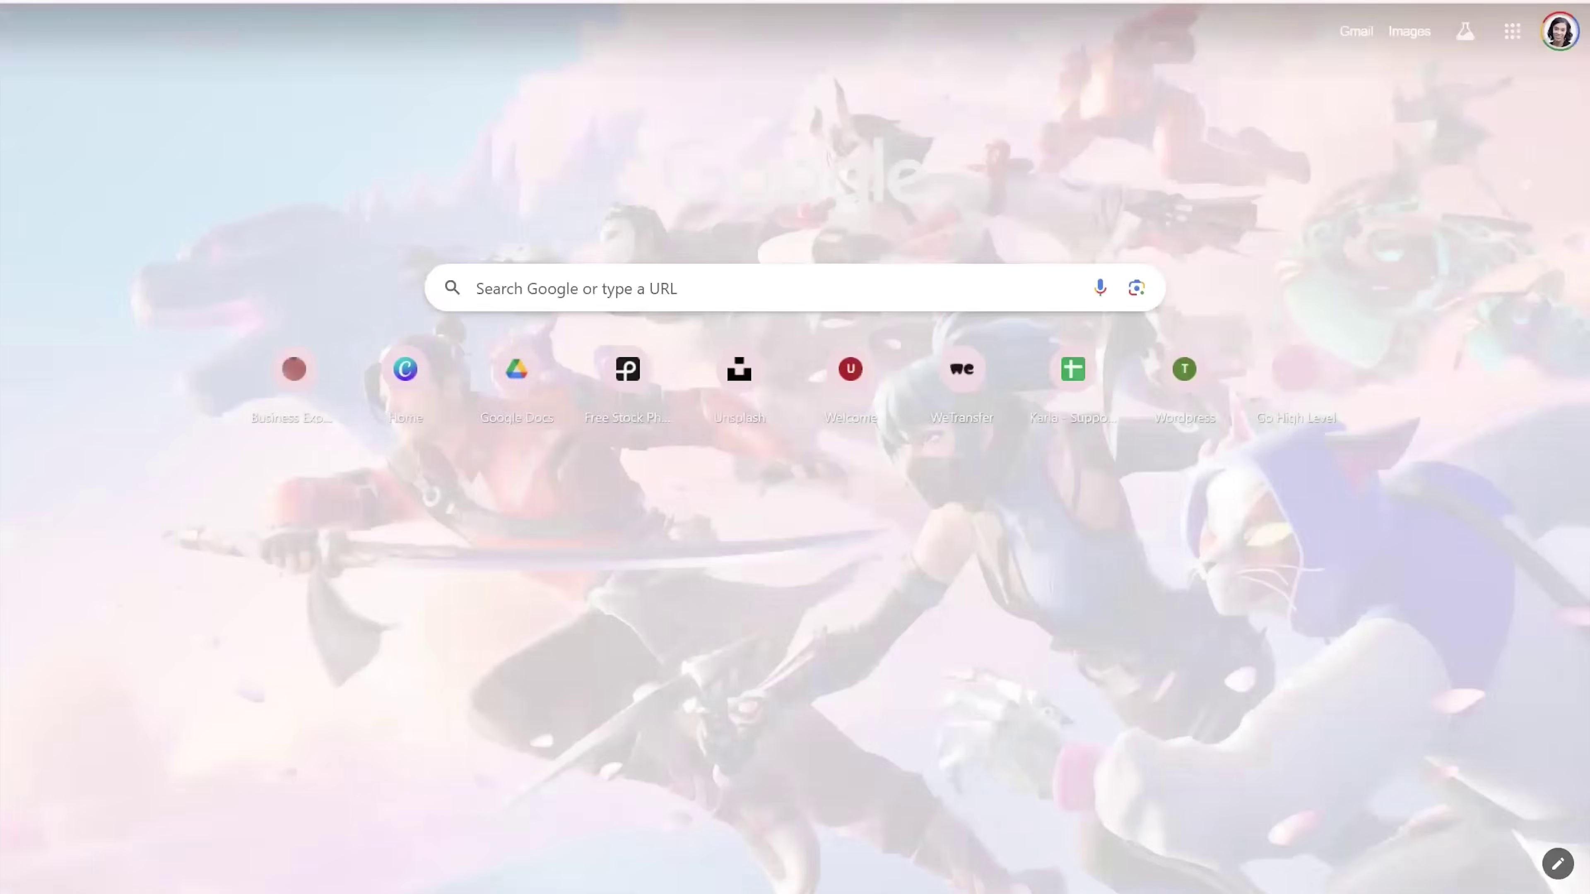
# - Switch to YouTube in the browser and find the red "FUNNEL" video thumbnail on the home page
pyautogui.write('y')
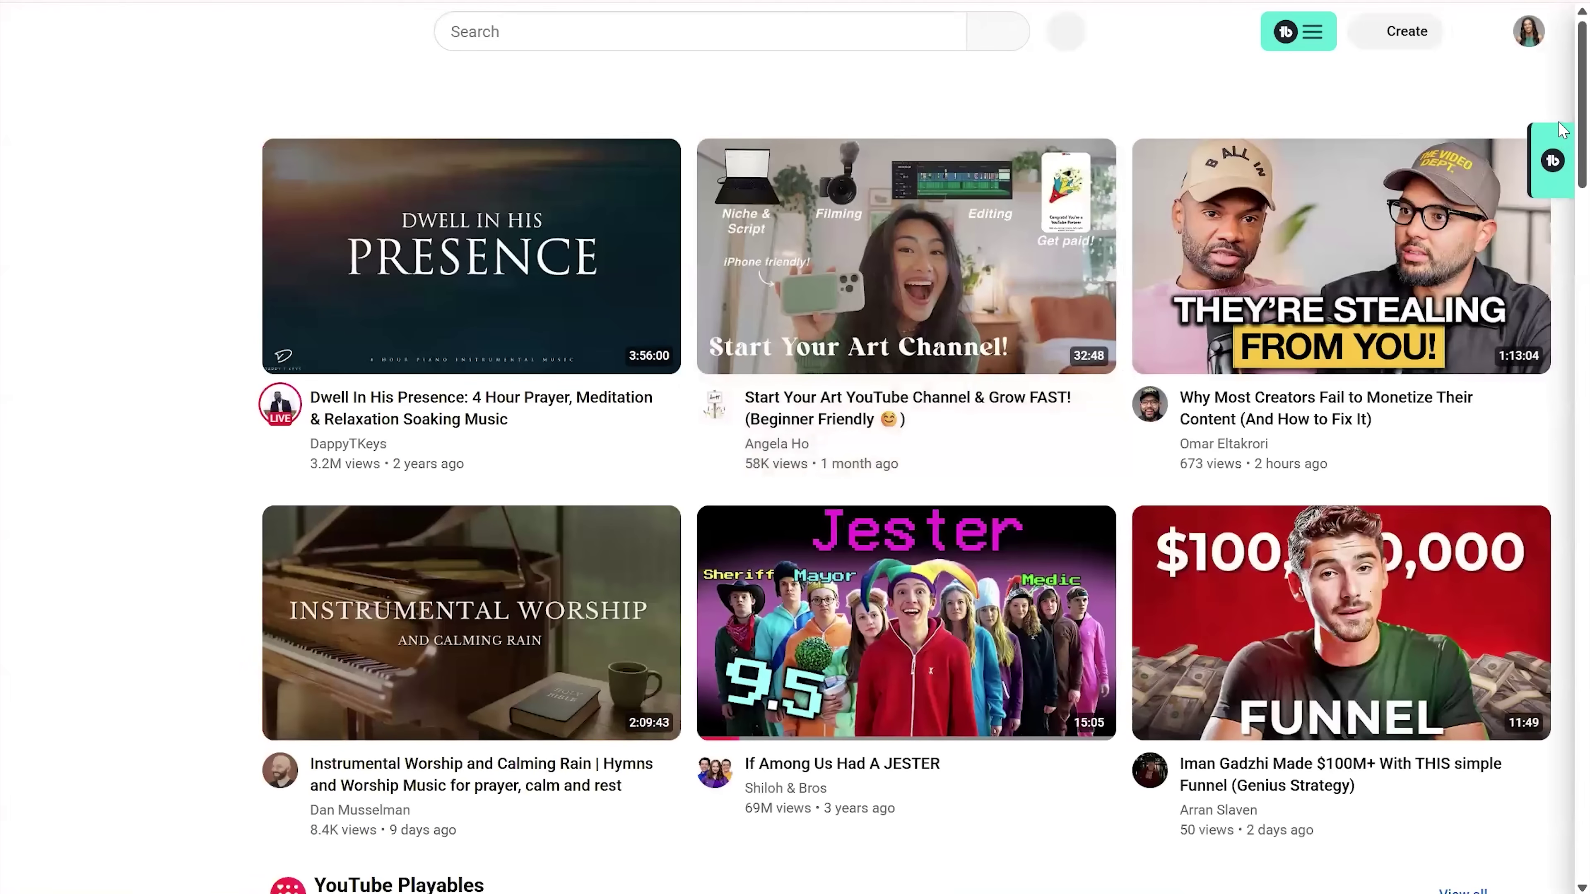
pyautogui.scroll(-2, 1561, 187)
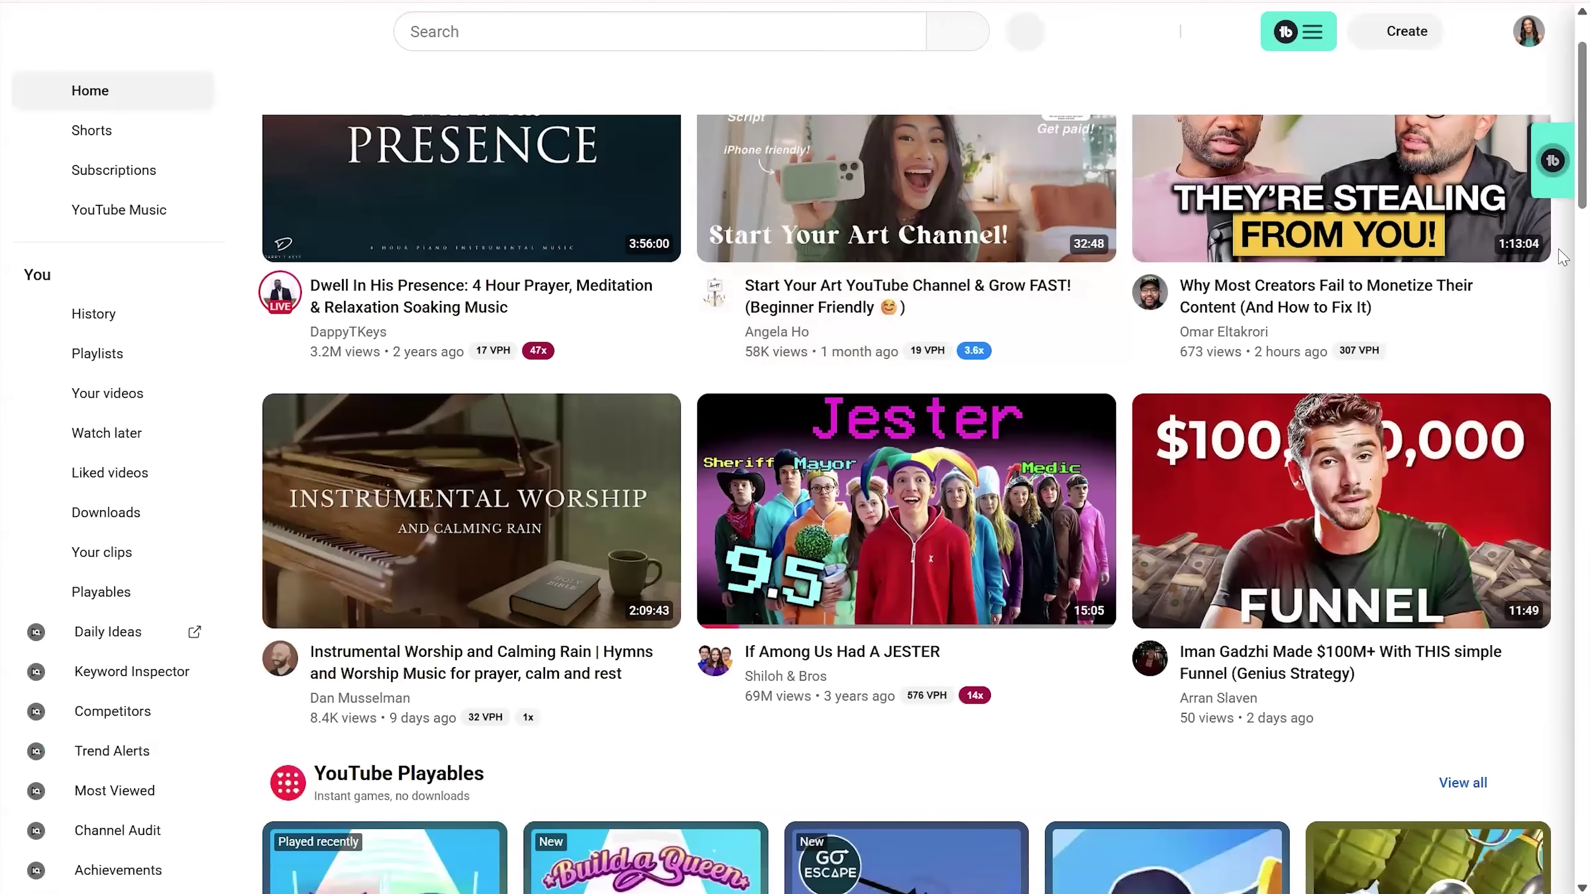
pyautogui.scroll(-1, 1314, 713)
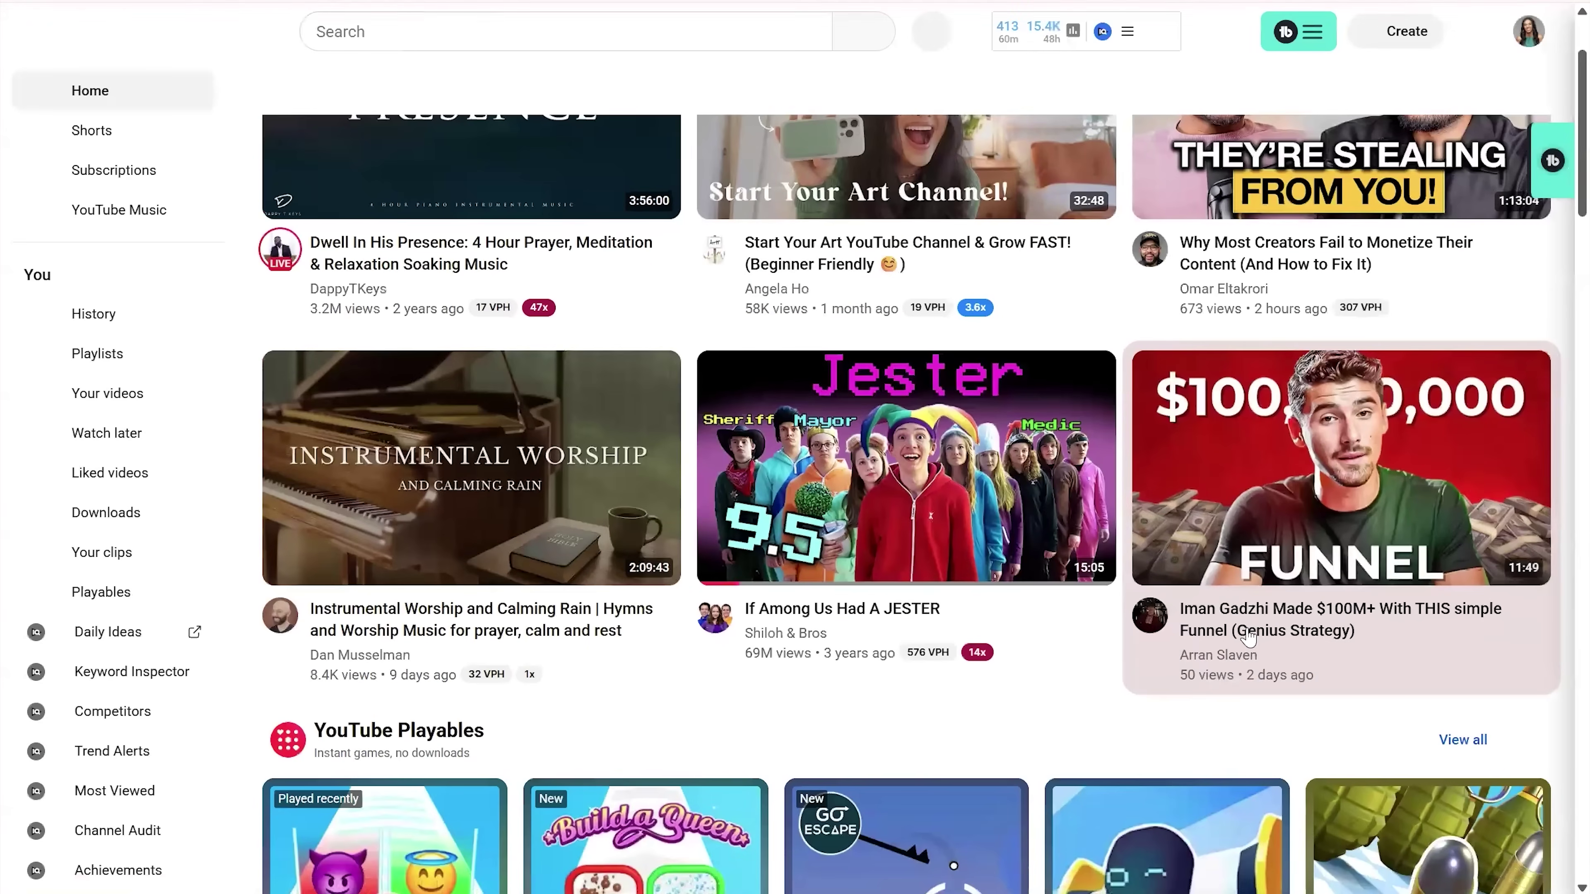
# - Capture the red "FUNNEL" thumbnail with a new Snipping Tool screenshot and switch back to Canva's Projects page
pyautogui.moveTo(1081, 893)
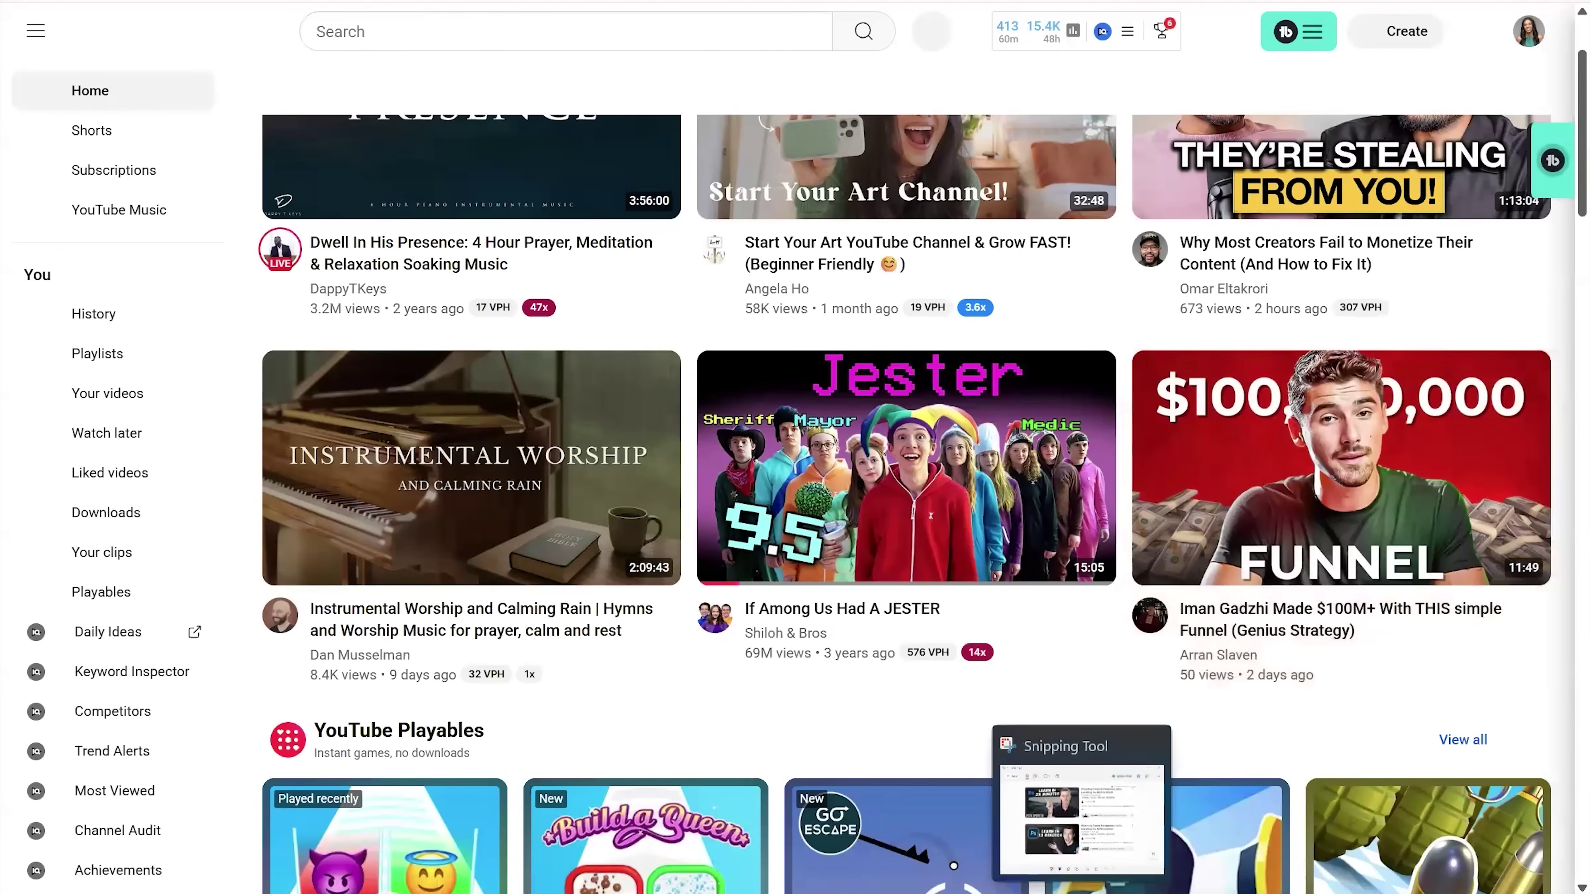
pyautogui.click(1082, 814)
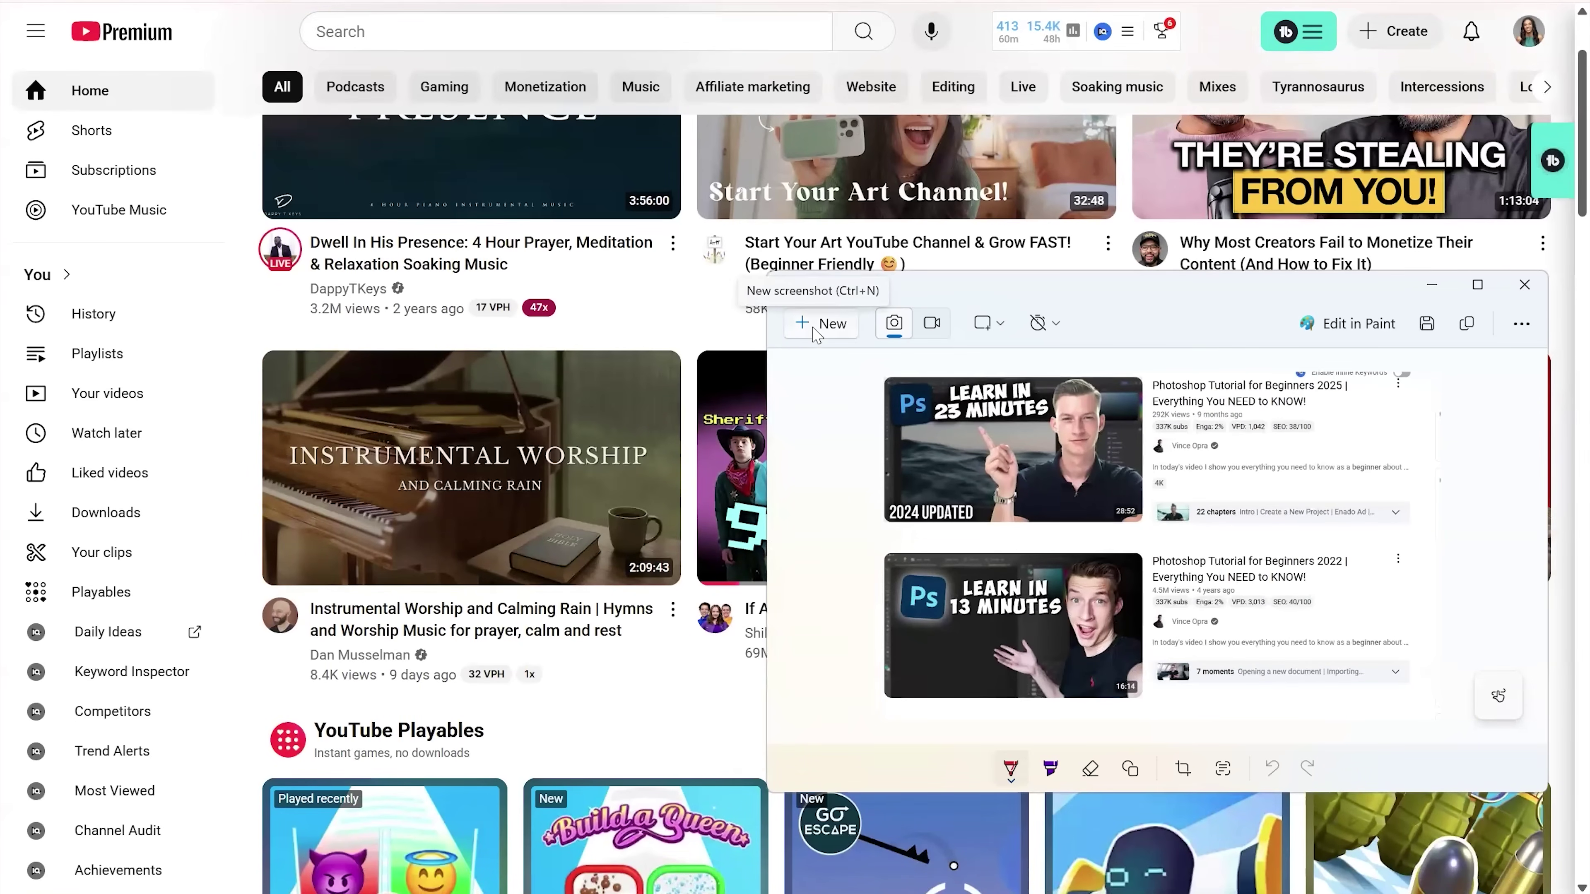
pyautogui.click(816, 330)
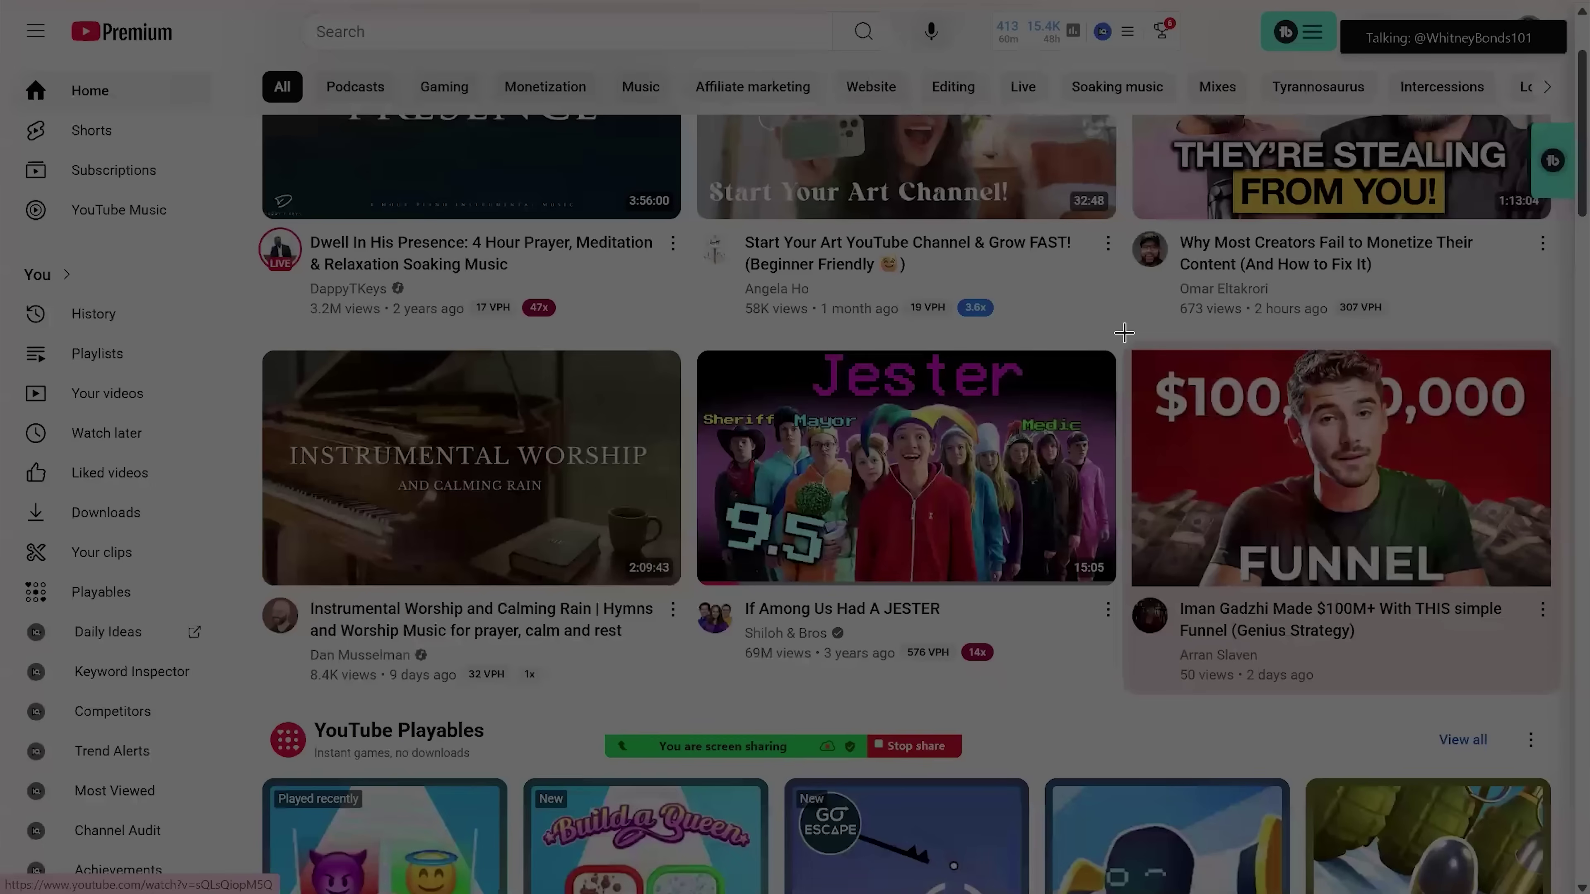
pyautogui.moveTo(1123, 330); pyautogui.dragTo(1561, 600)
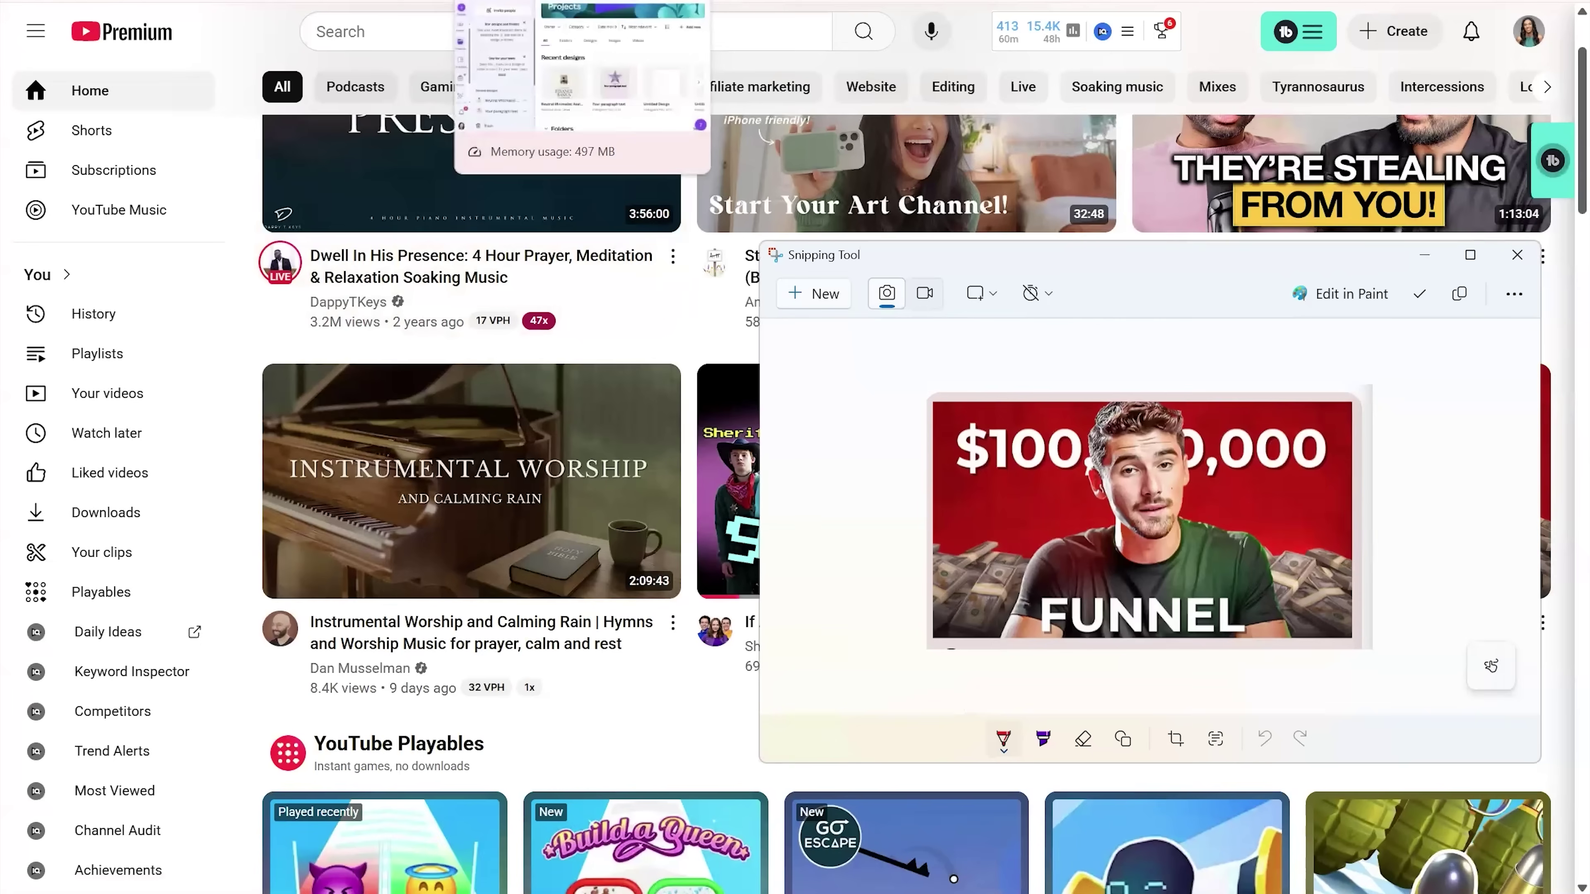
pyautogui.click(495, 2)
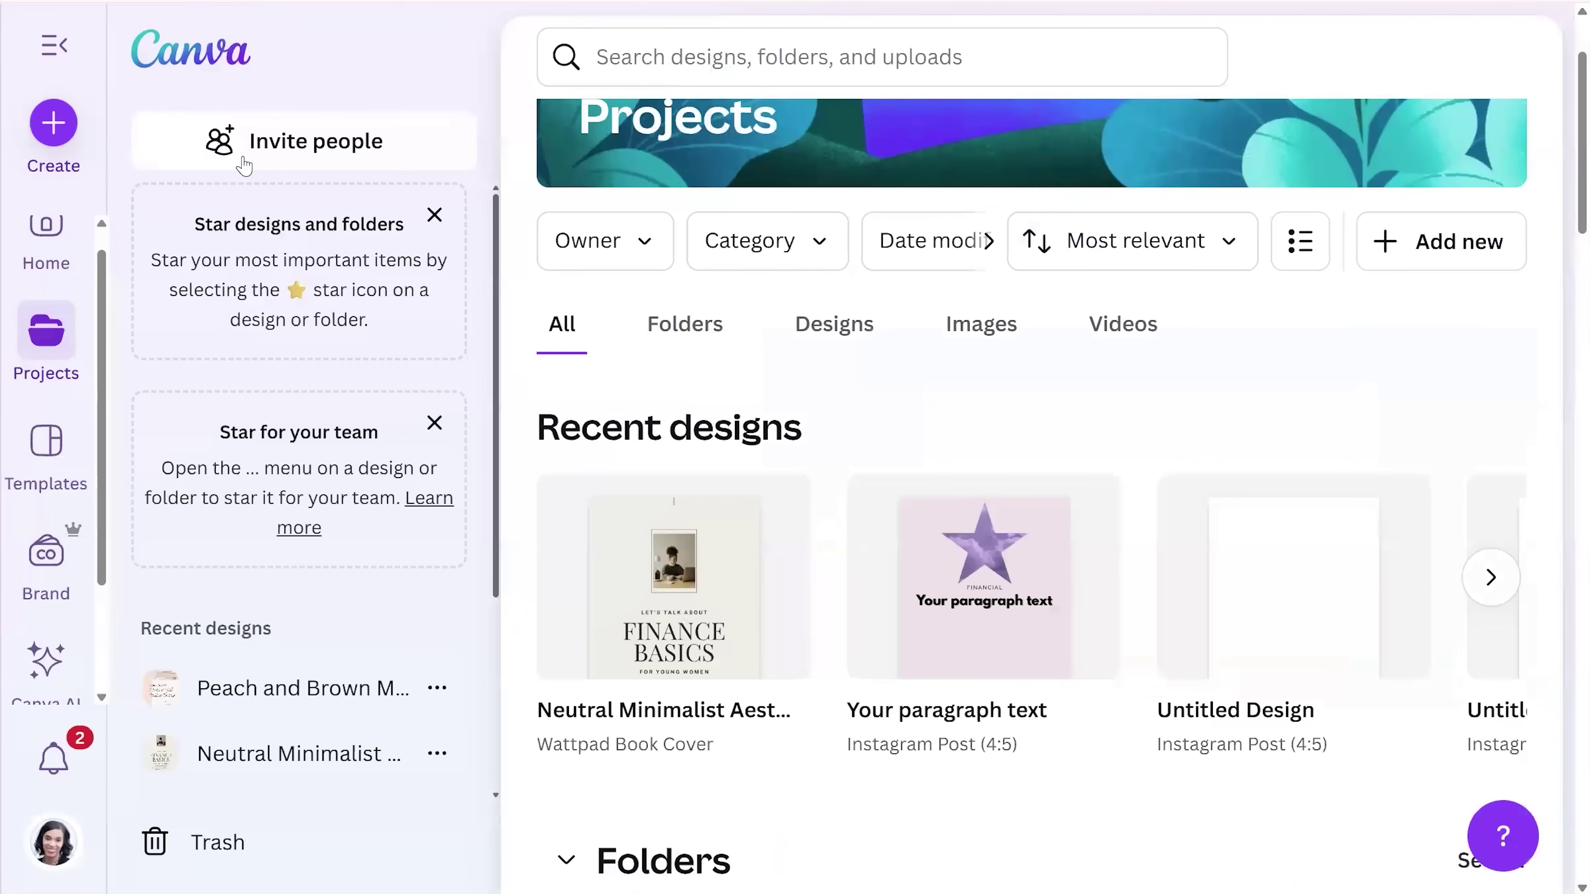
# - Create a new blank design using the YouTube Thumbnail format
pyautogui.click(52, 124)
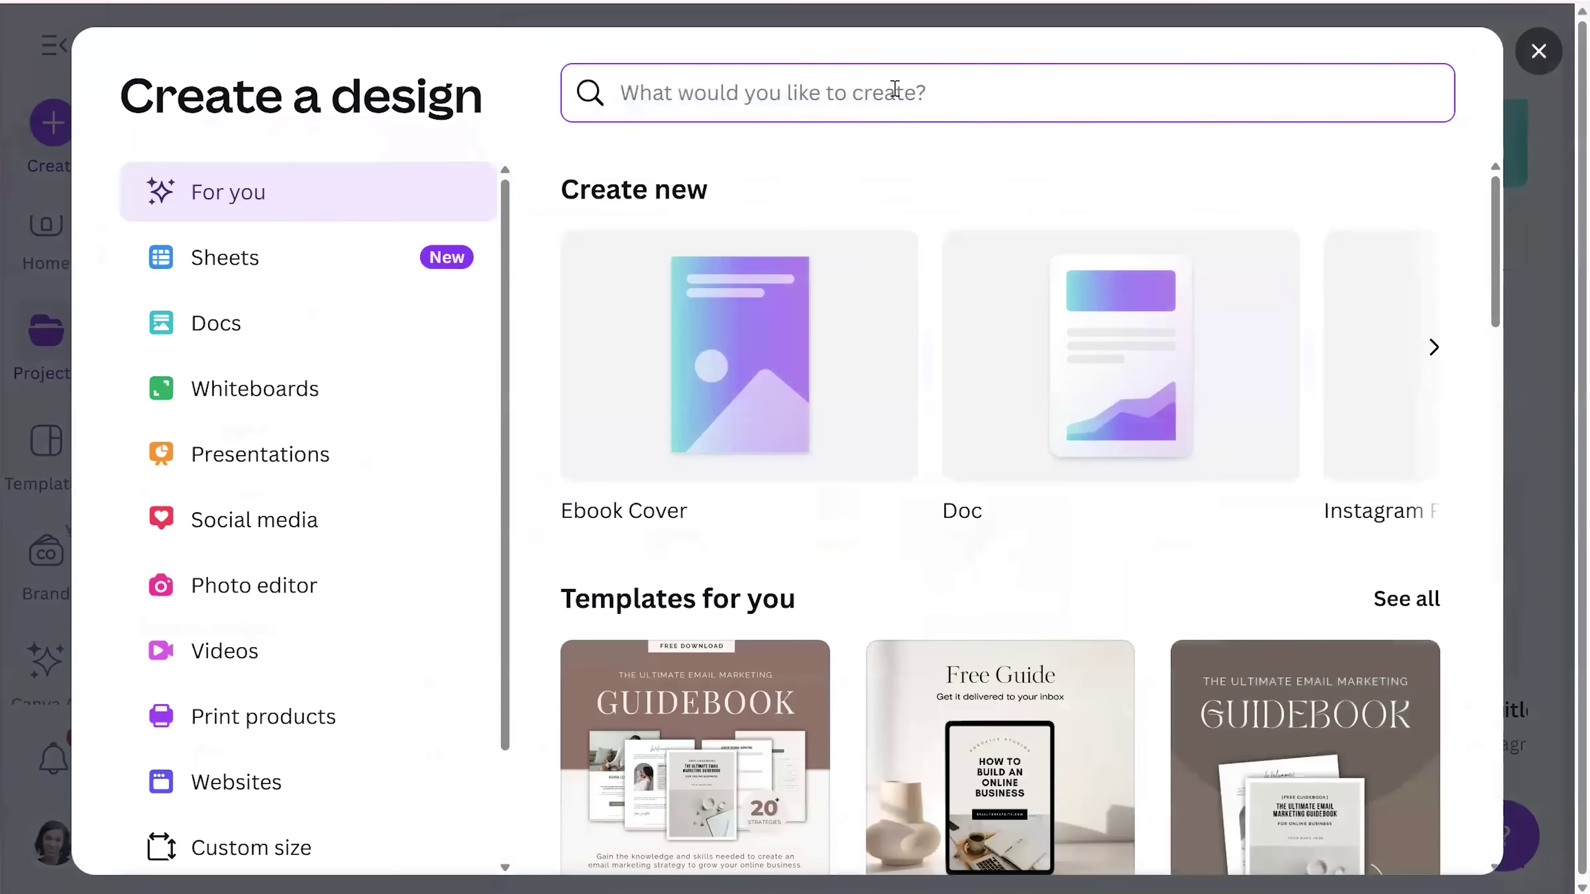
pyautogui.write('youtube thu')
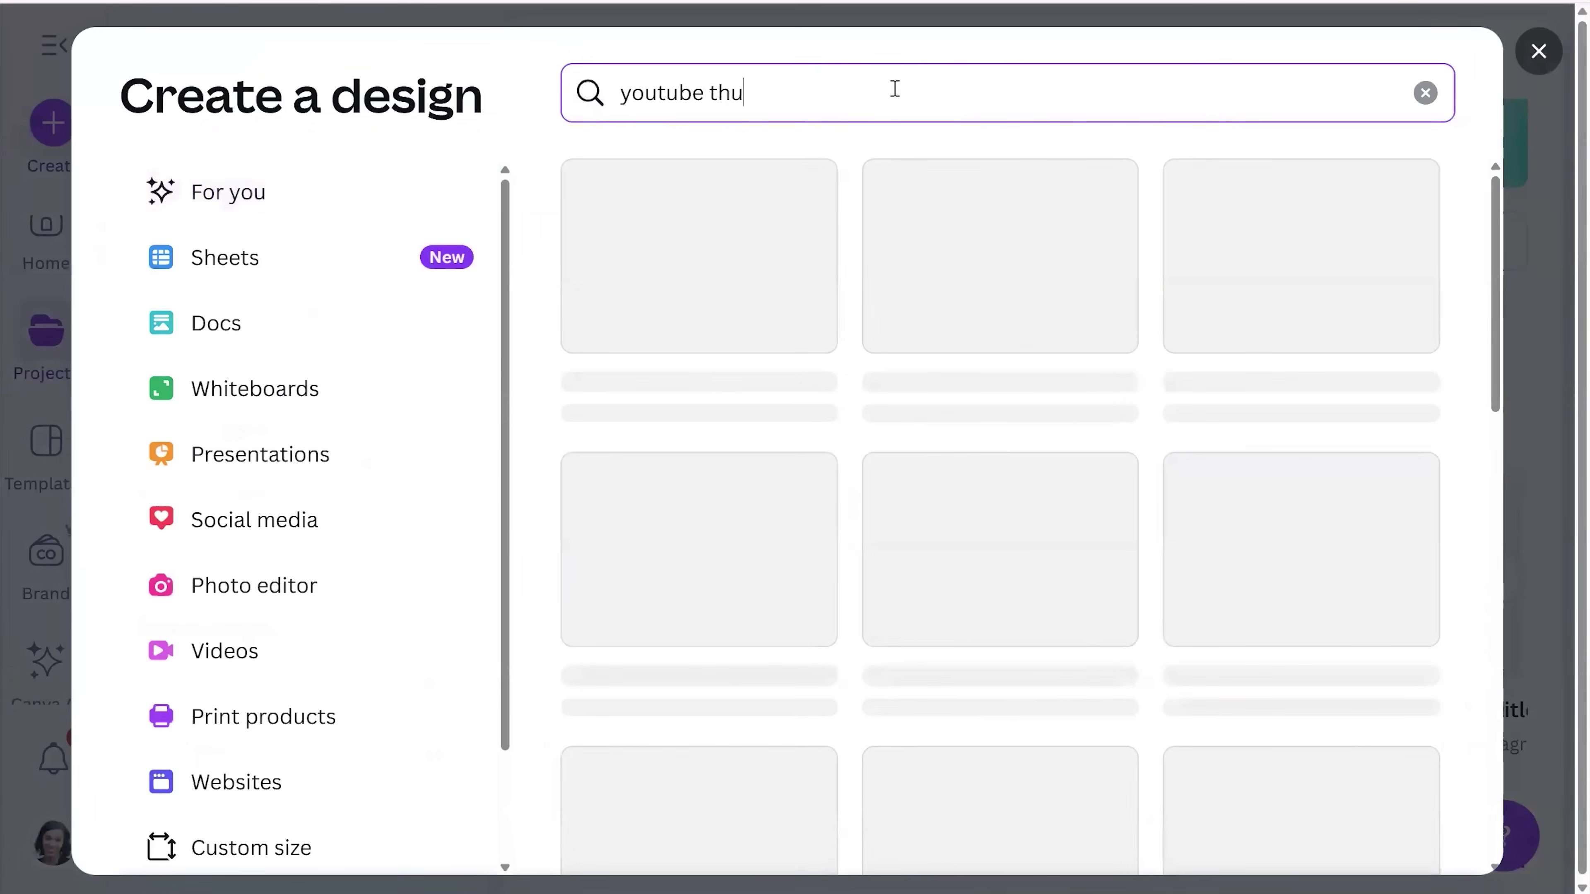
pyautogui.write('mbnail')
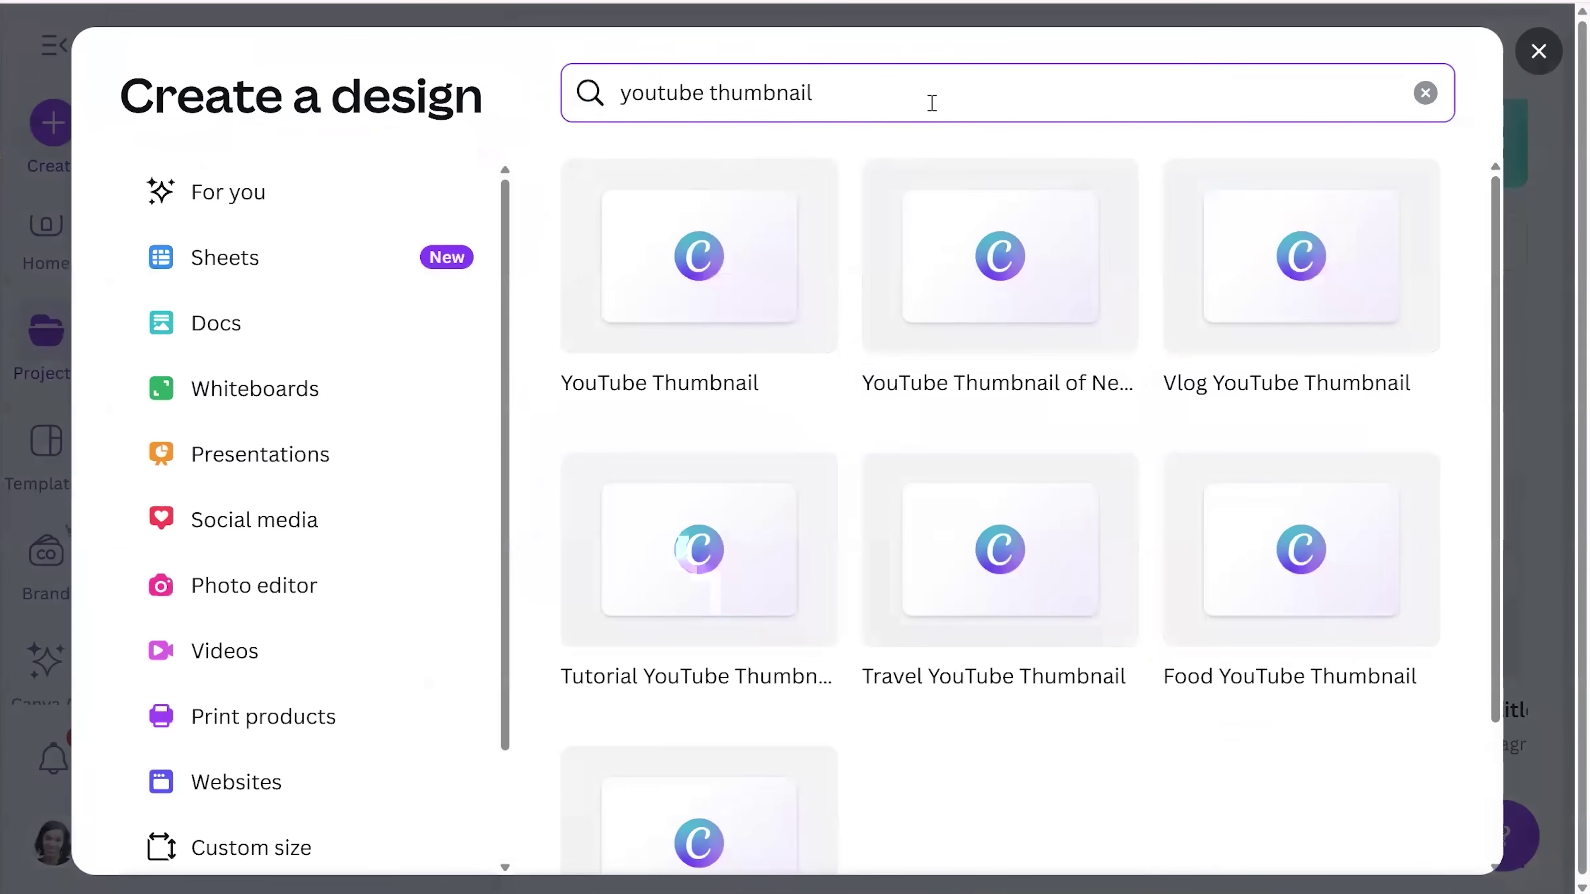
pyautogui.click(732, 268)
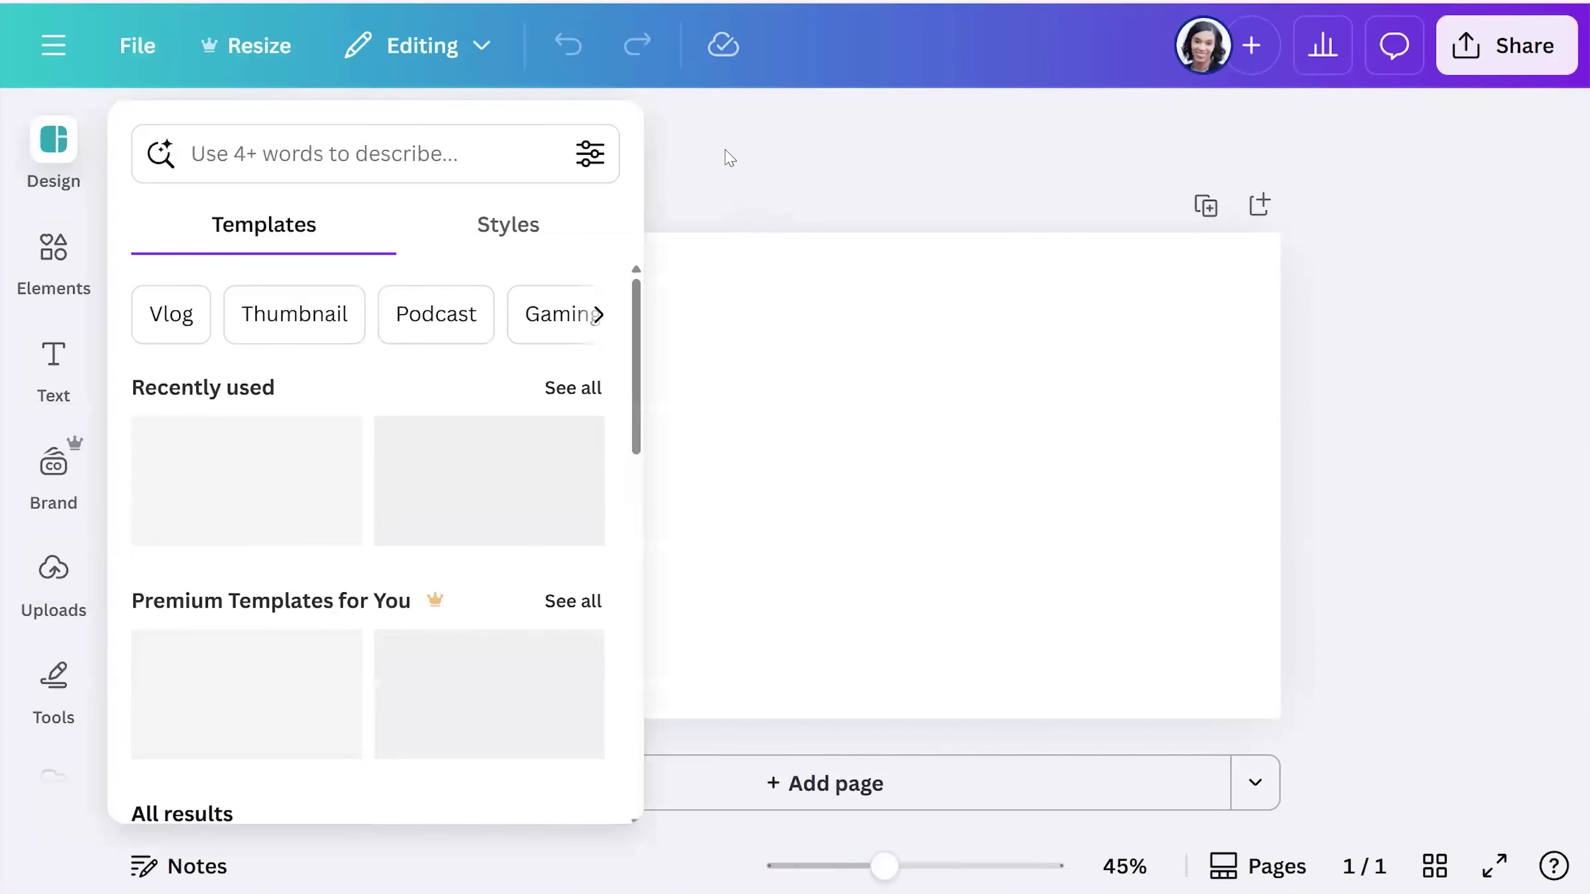
# - Upload the newest screenshot image, dated 2025-05-28, from the Desktop folder
pyautogui.click(55, 579)
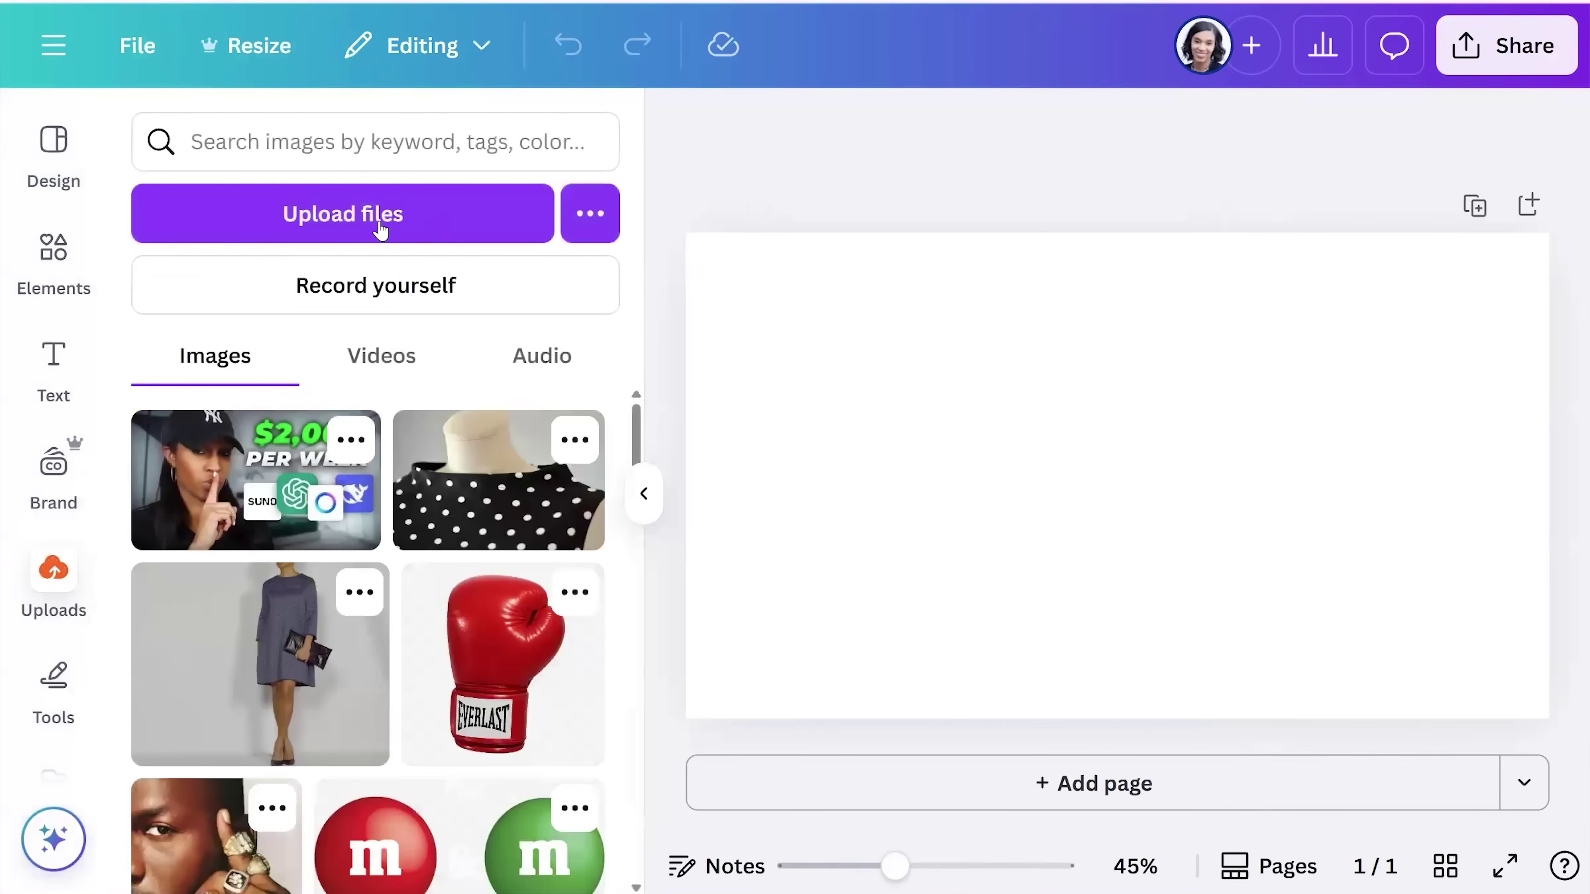
pyautogui.click(380, 223)
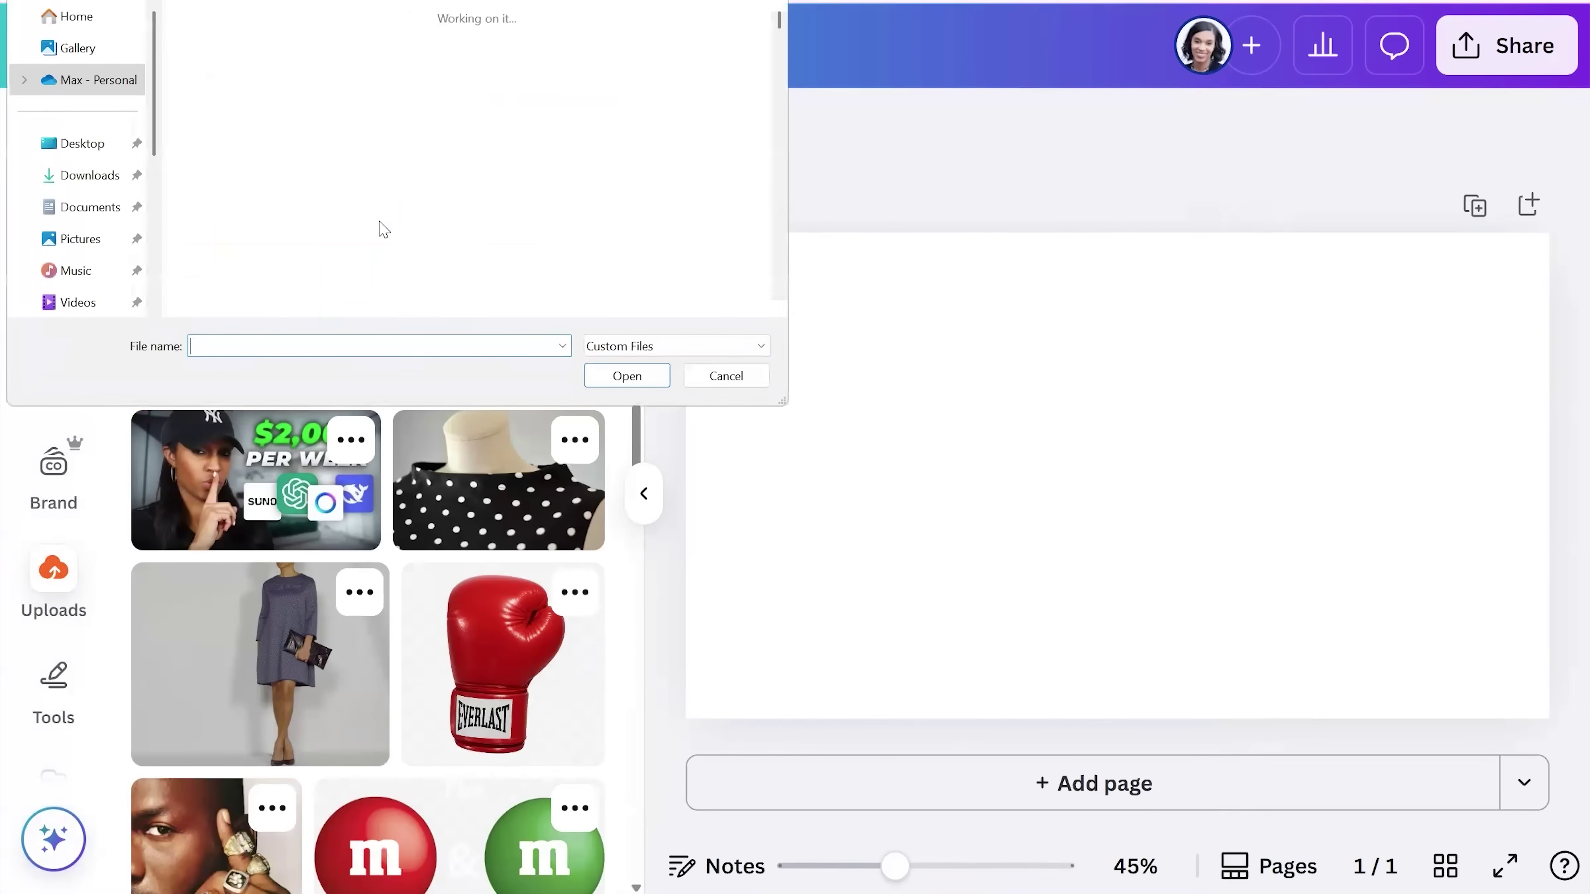
pyautogui.click(57, 154)
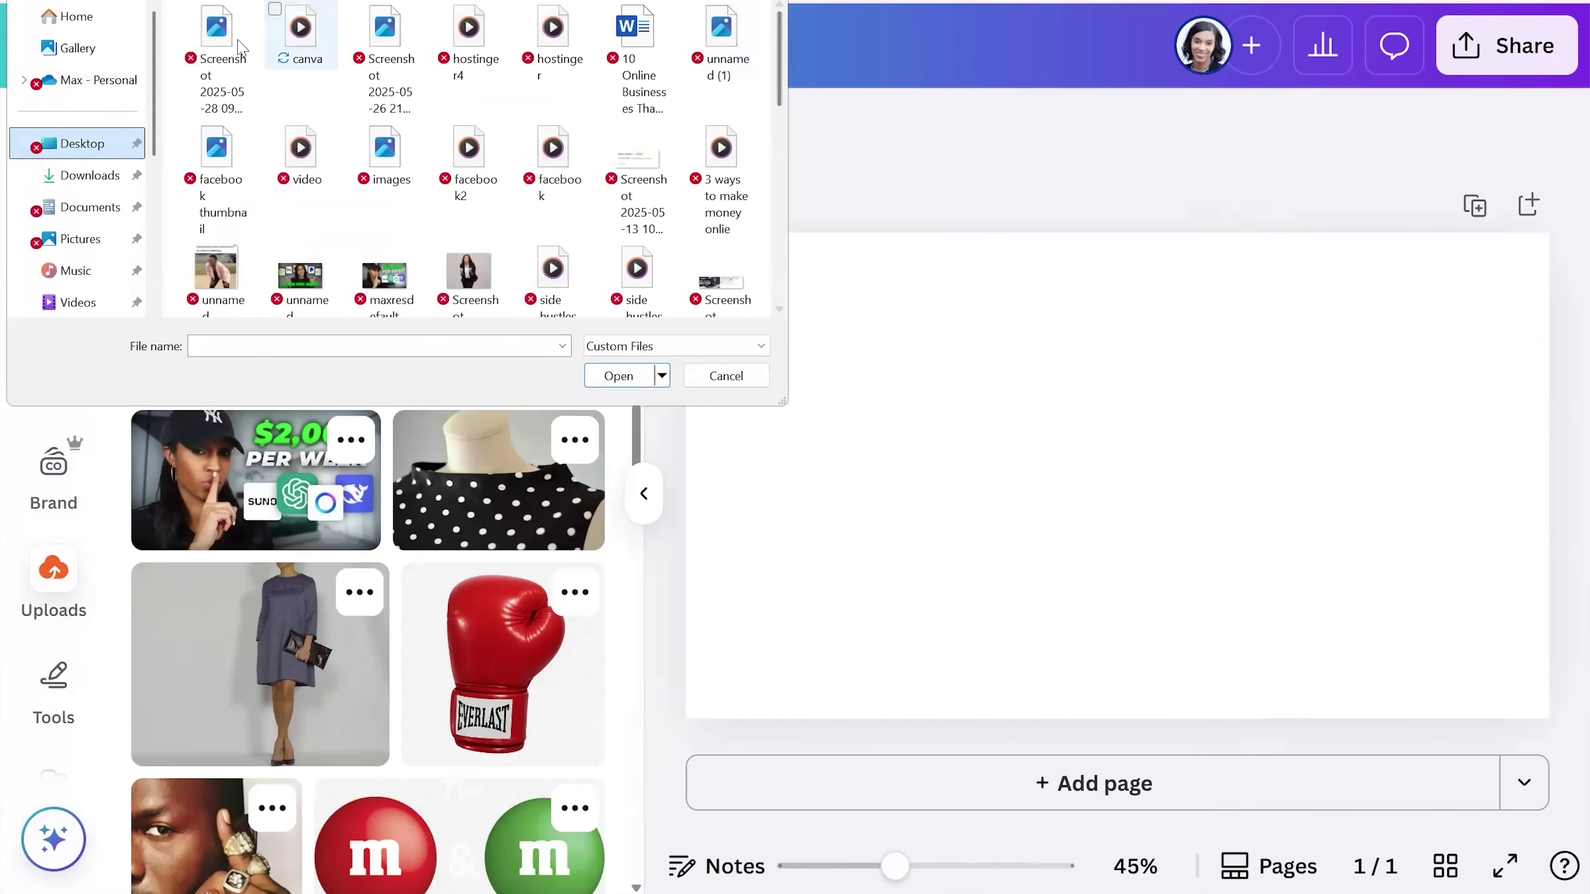
pyautogui.click(216, 35)
pyautogui.click(617, 376)
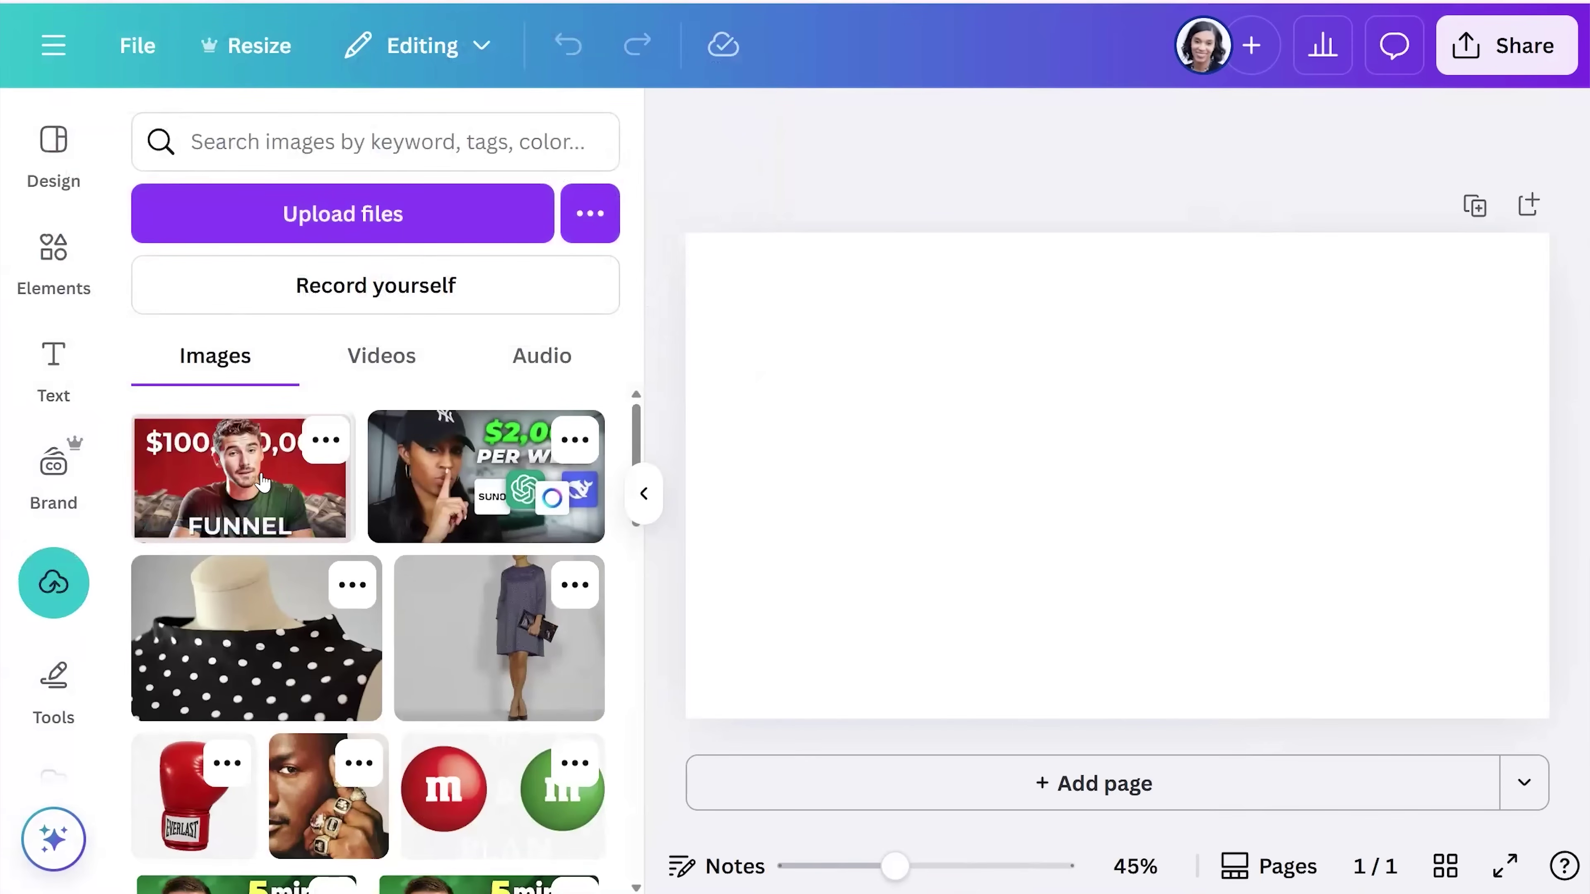
# - Place the uploaded red "FUNNEL" image on the page and enlarge it to cover almost the whole canvas
pyautogui.click(258, 485)
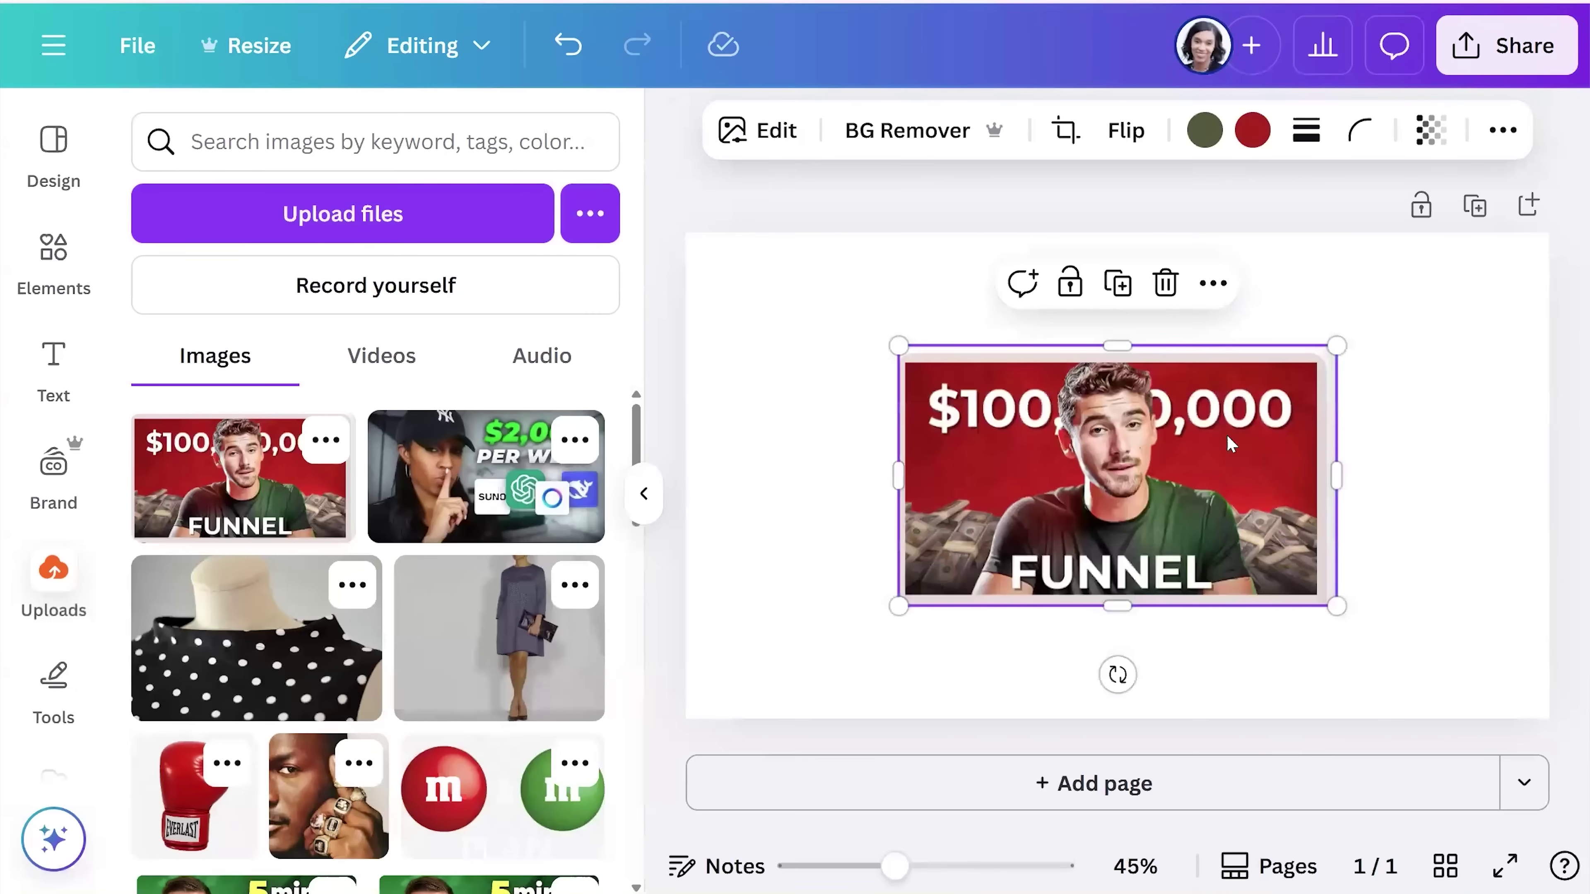
pyautogui.moveTo(898, 606); pyautogui.dragTo(709, 719)
pyautogui.moveTo(1338, 343); pyautogui.dragTo(1572, 215)
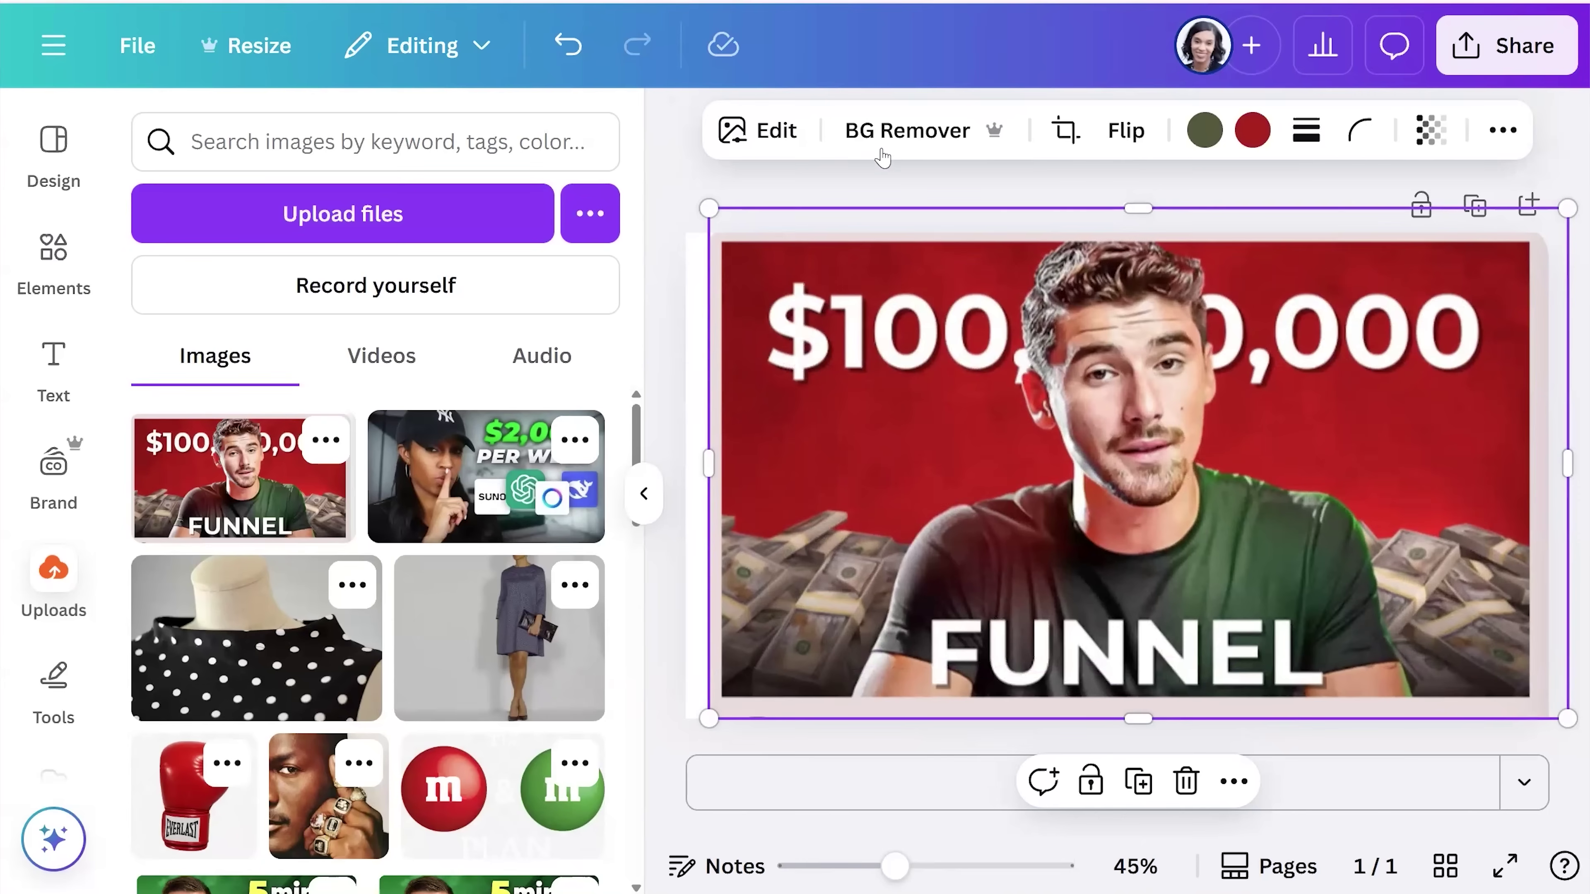
# - Try removing the background of the "FUNNEL" image and undo the removal
pyautogui.click(906, 134)
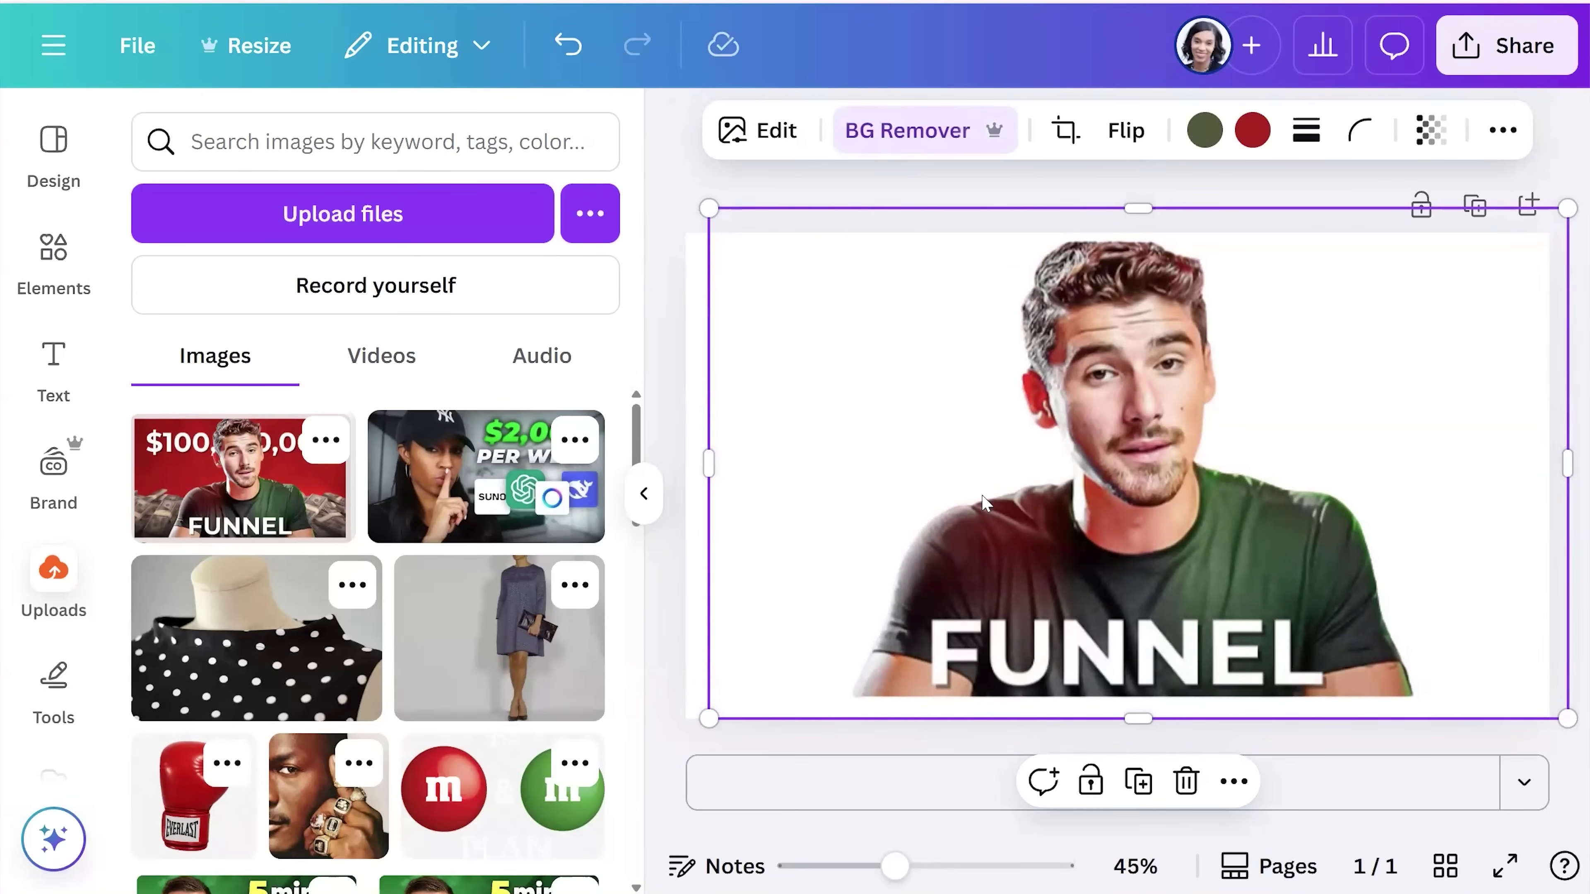
pyautogui.hotkey('ctrl', 'z')
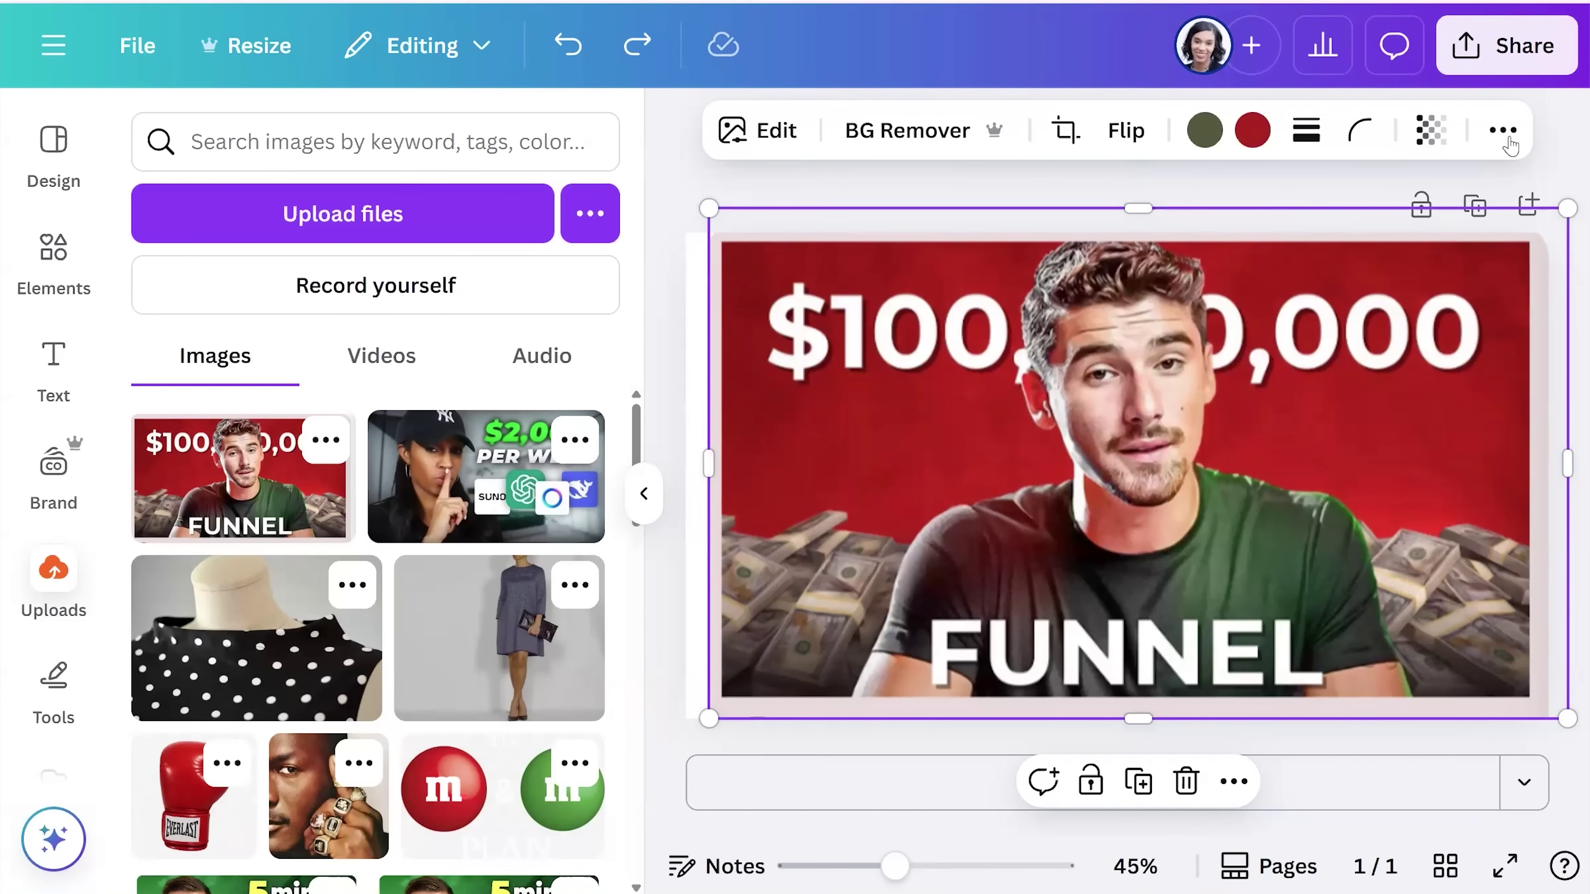
# - Use Magic Grab to separate the man from the background of the "FUNNEL" image
pyautogui.click(776, 131)
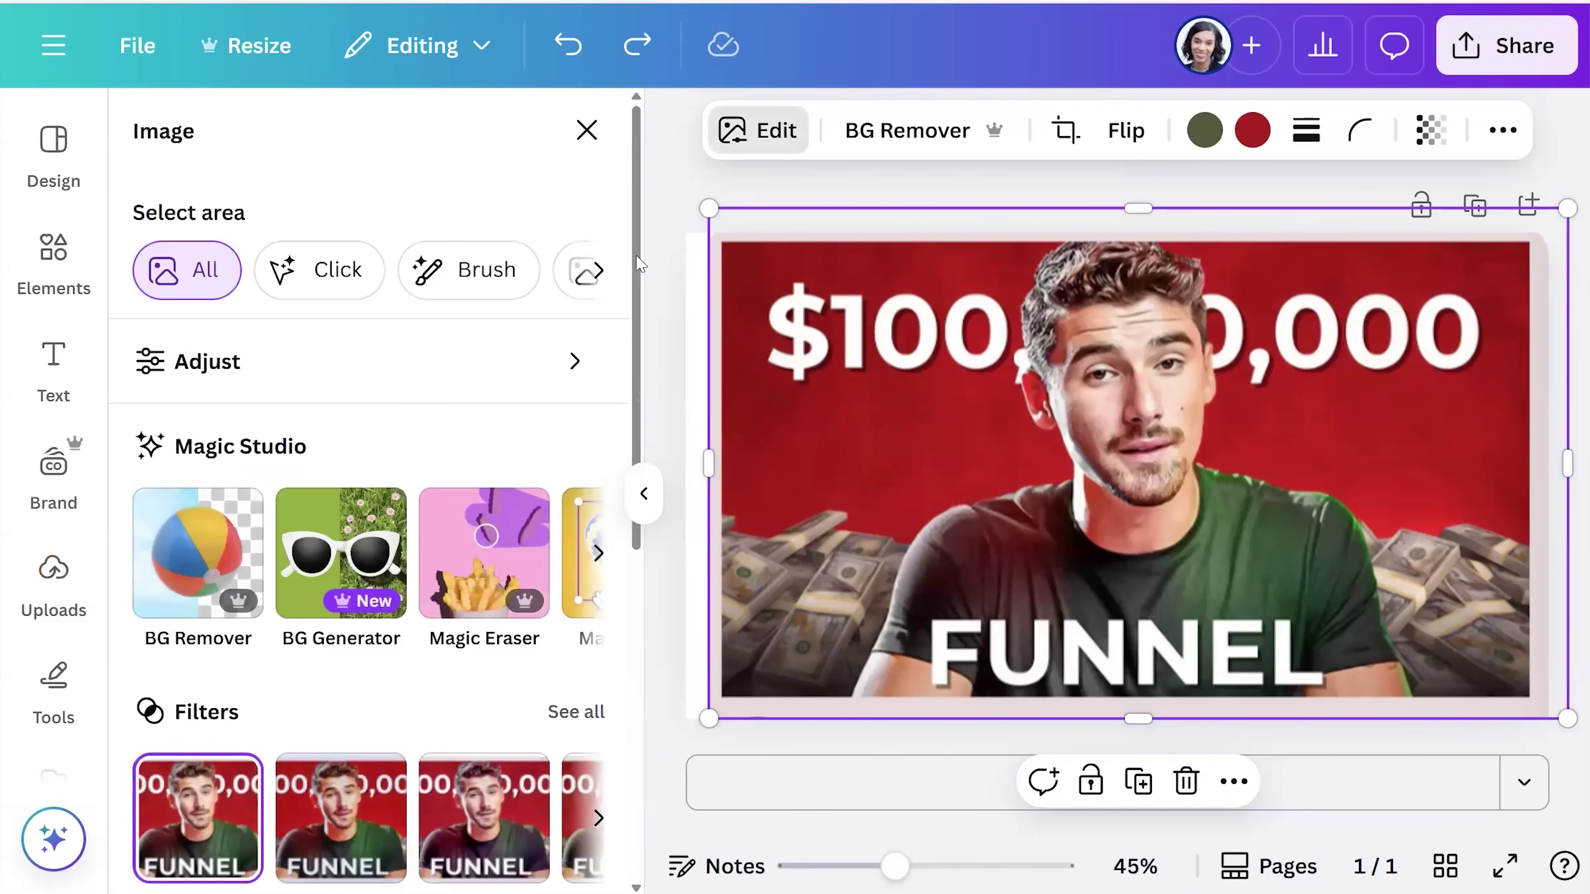
pyautogui.scroll(-2, 636, 345)
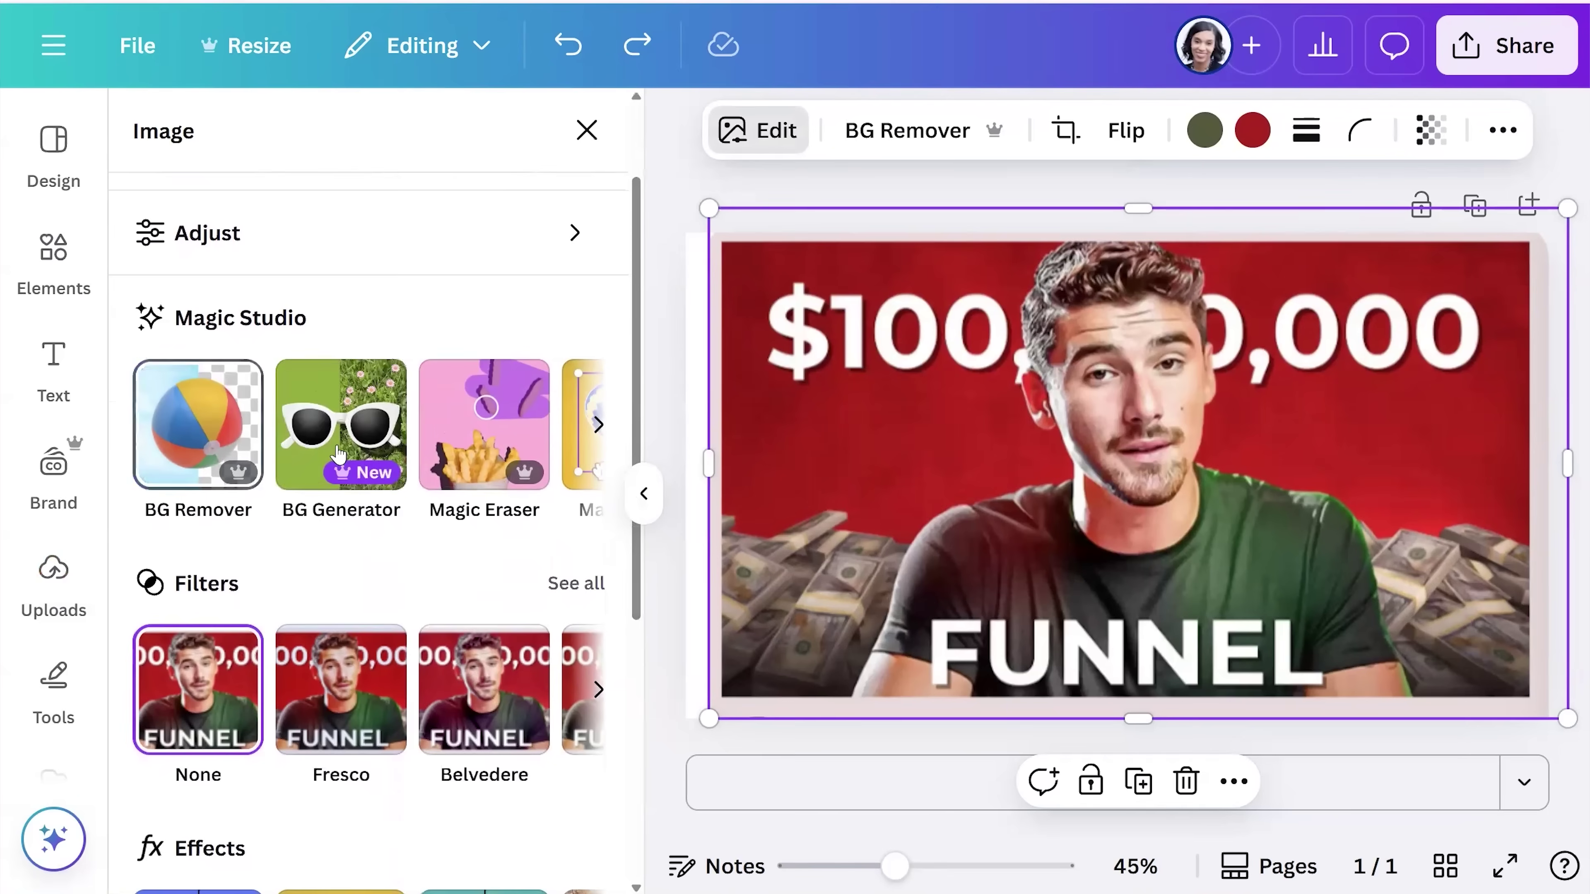
pyautogui.click(598, 429)
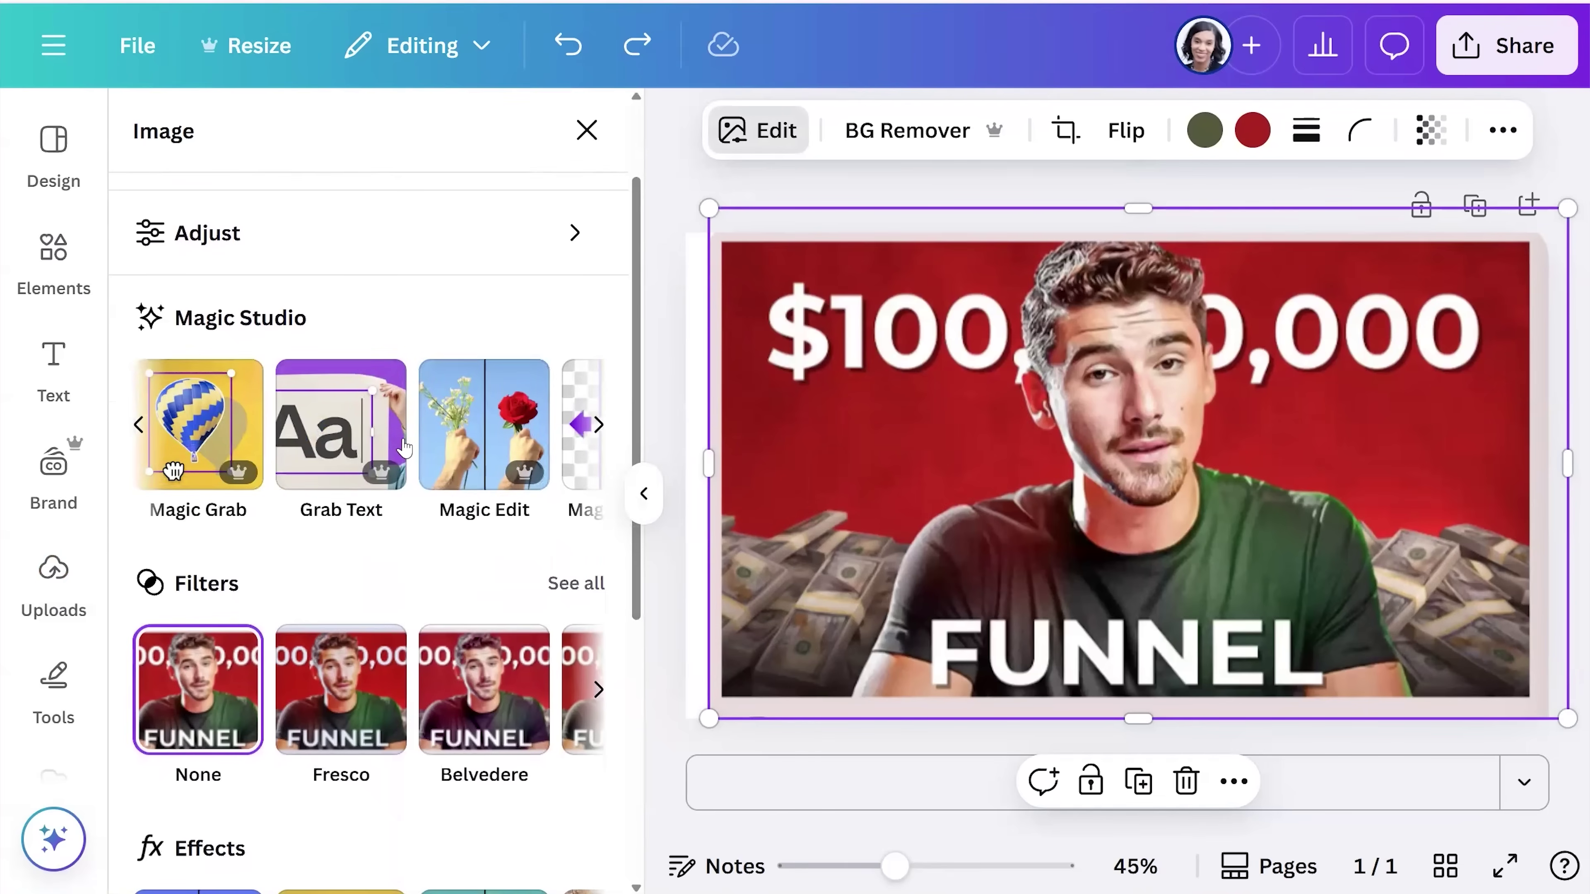
pyautogui.click(207, 432)
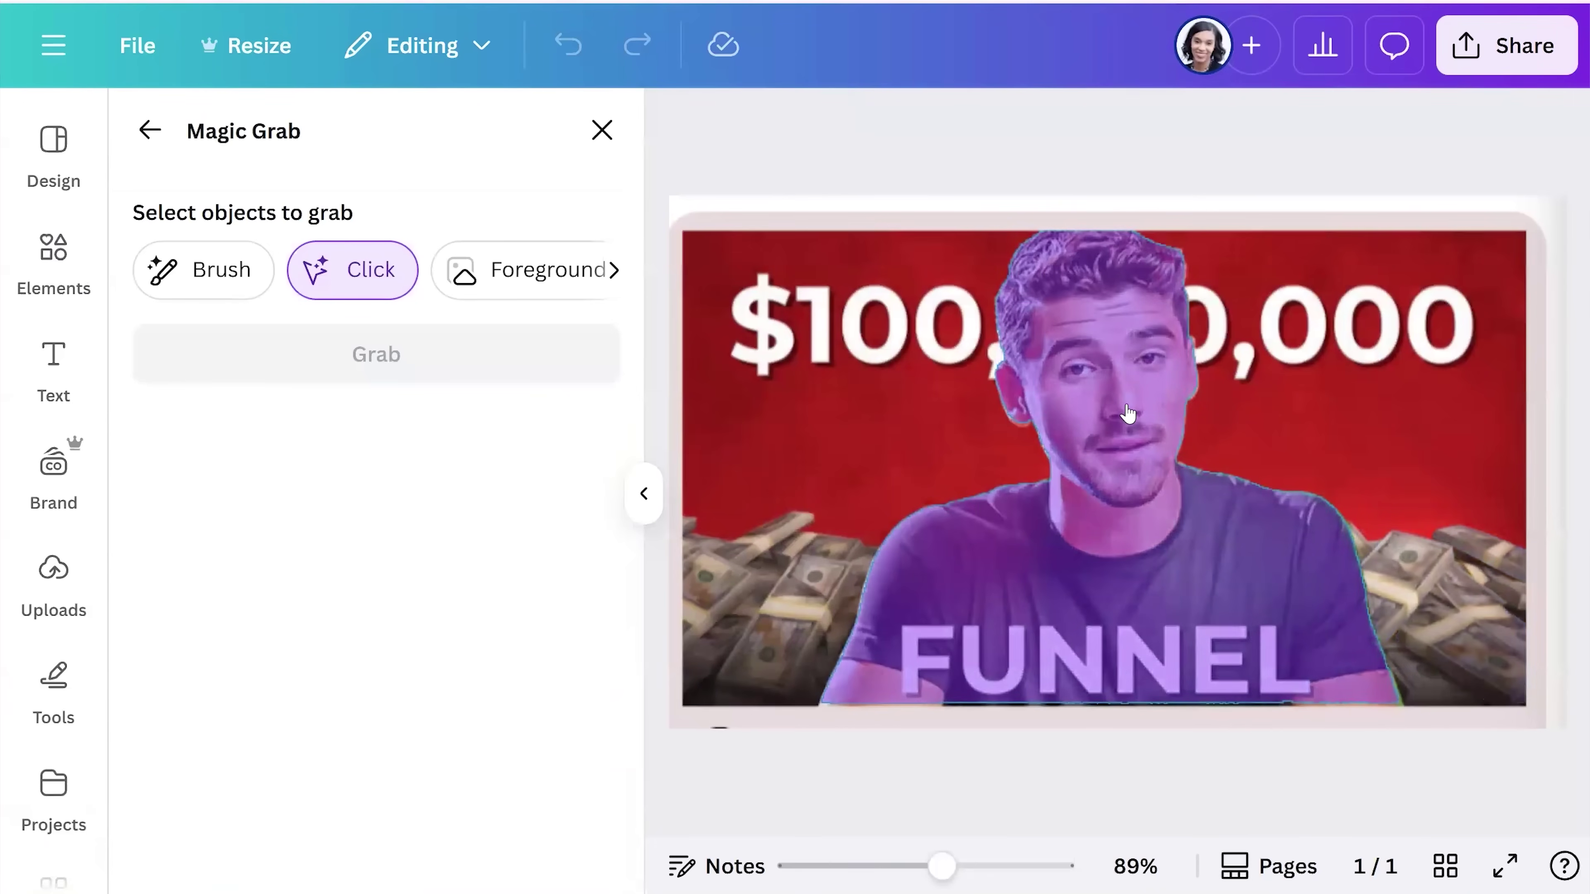
pyautogui.click(1114, 407)
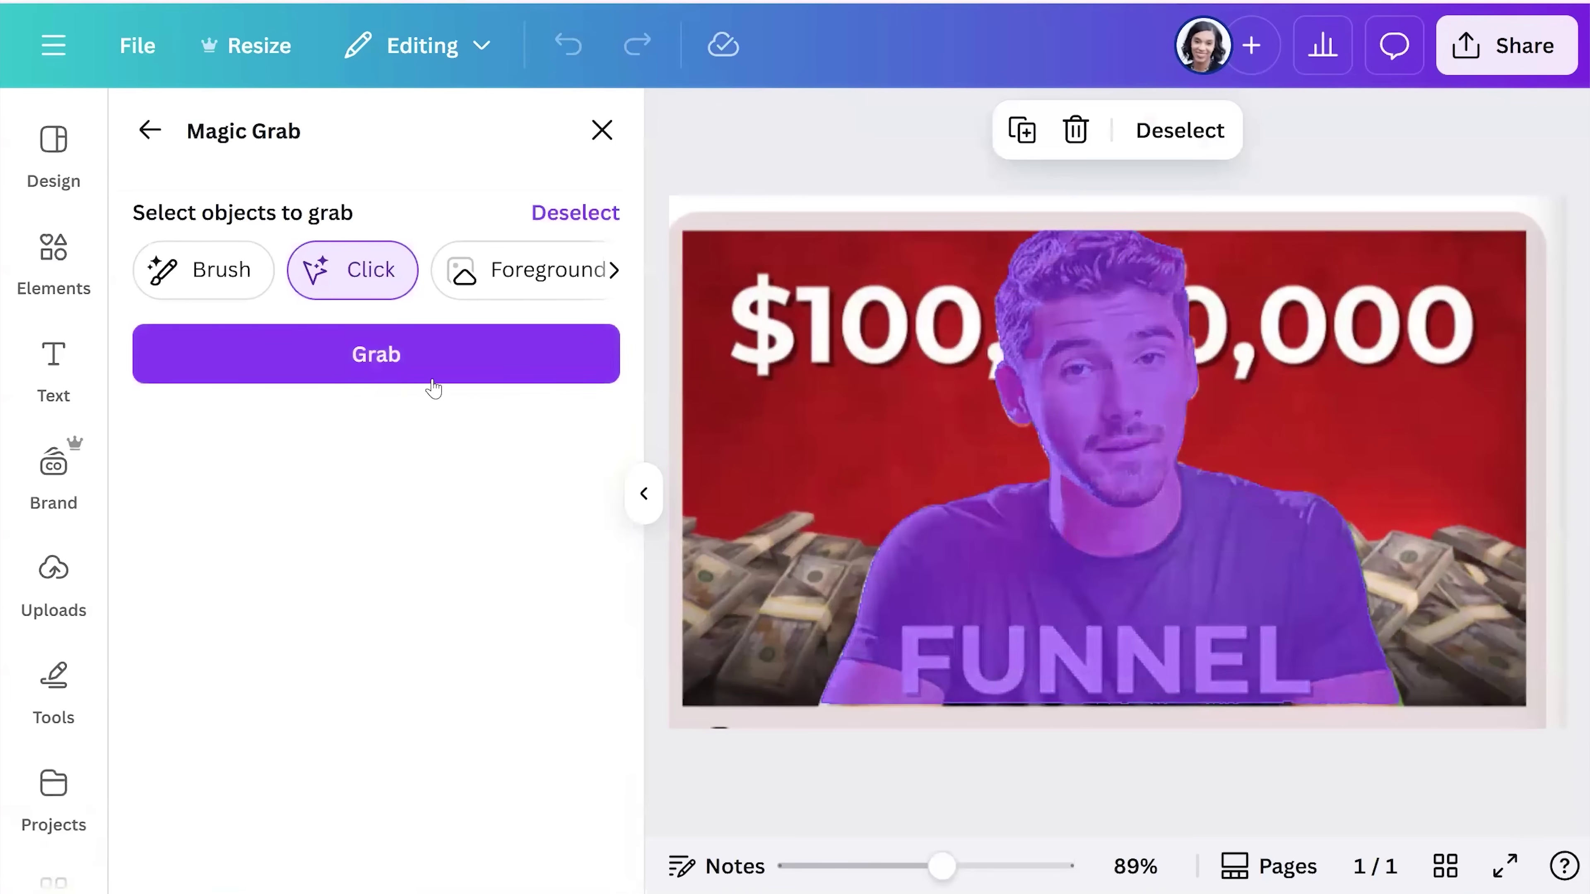
pyautogui.click(376, 354)
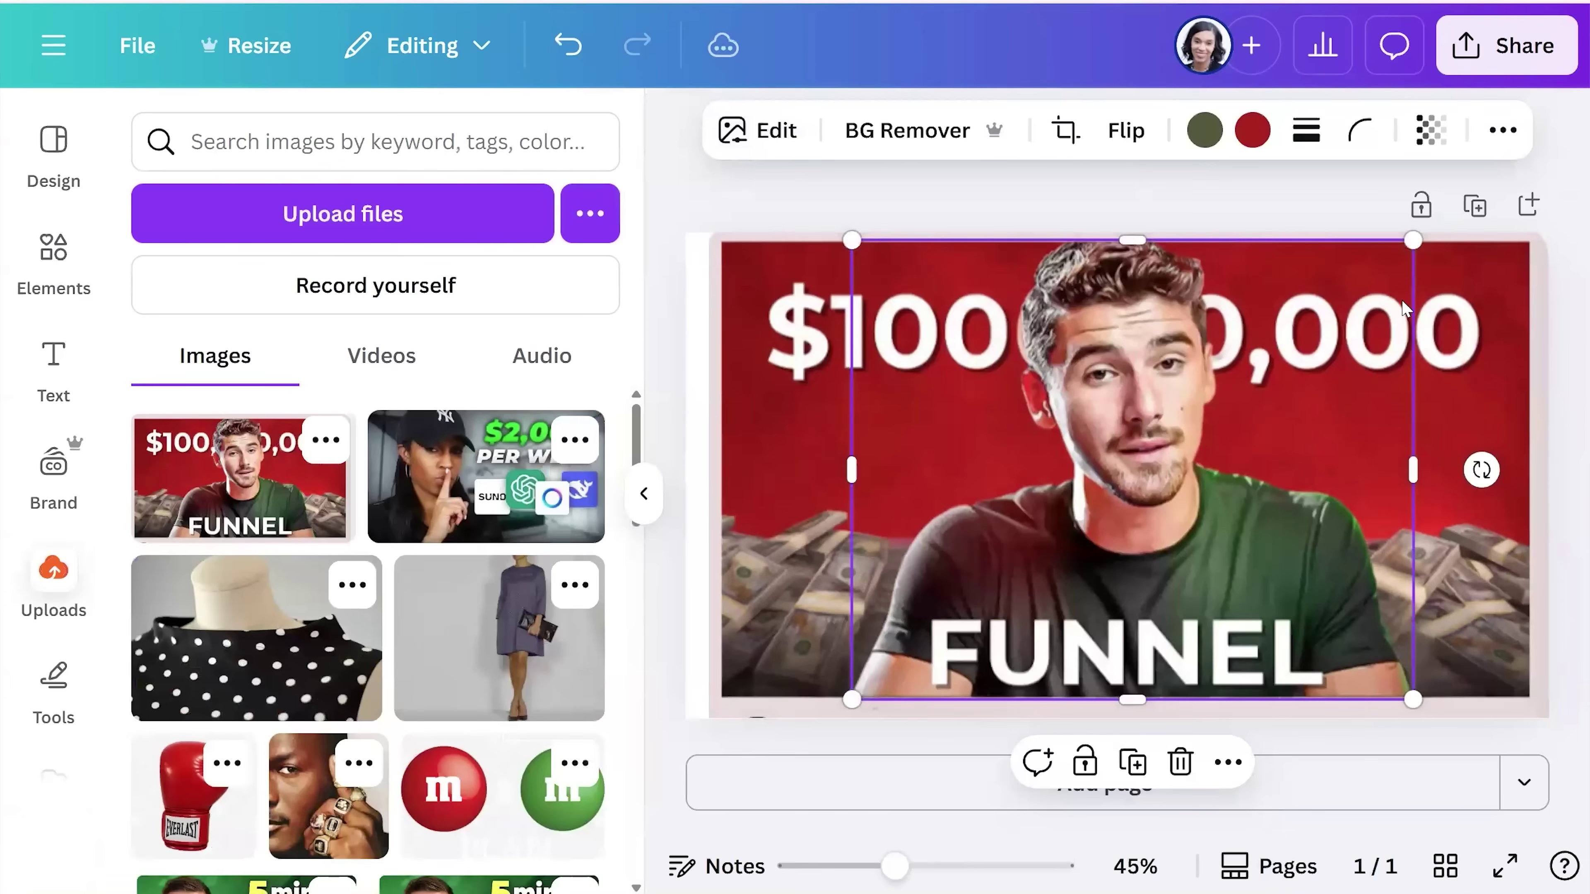
# - Add a second page and move the separated man from page 1 onto it
pyautogui.click(1528, 207)
pyautogui.scroll(5, 1376, 320)
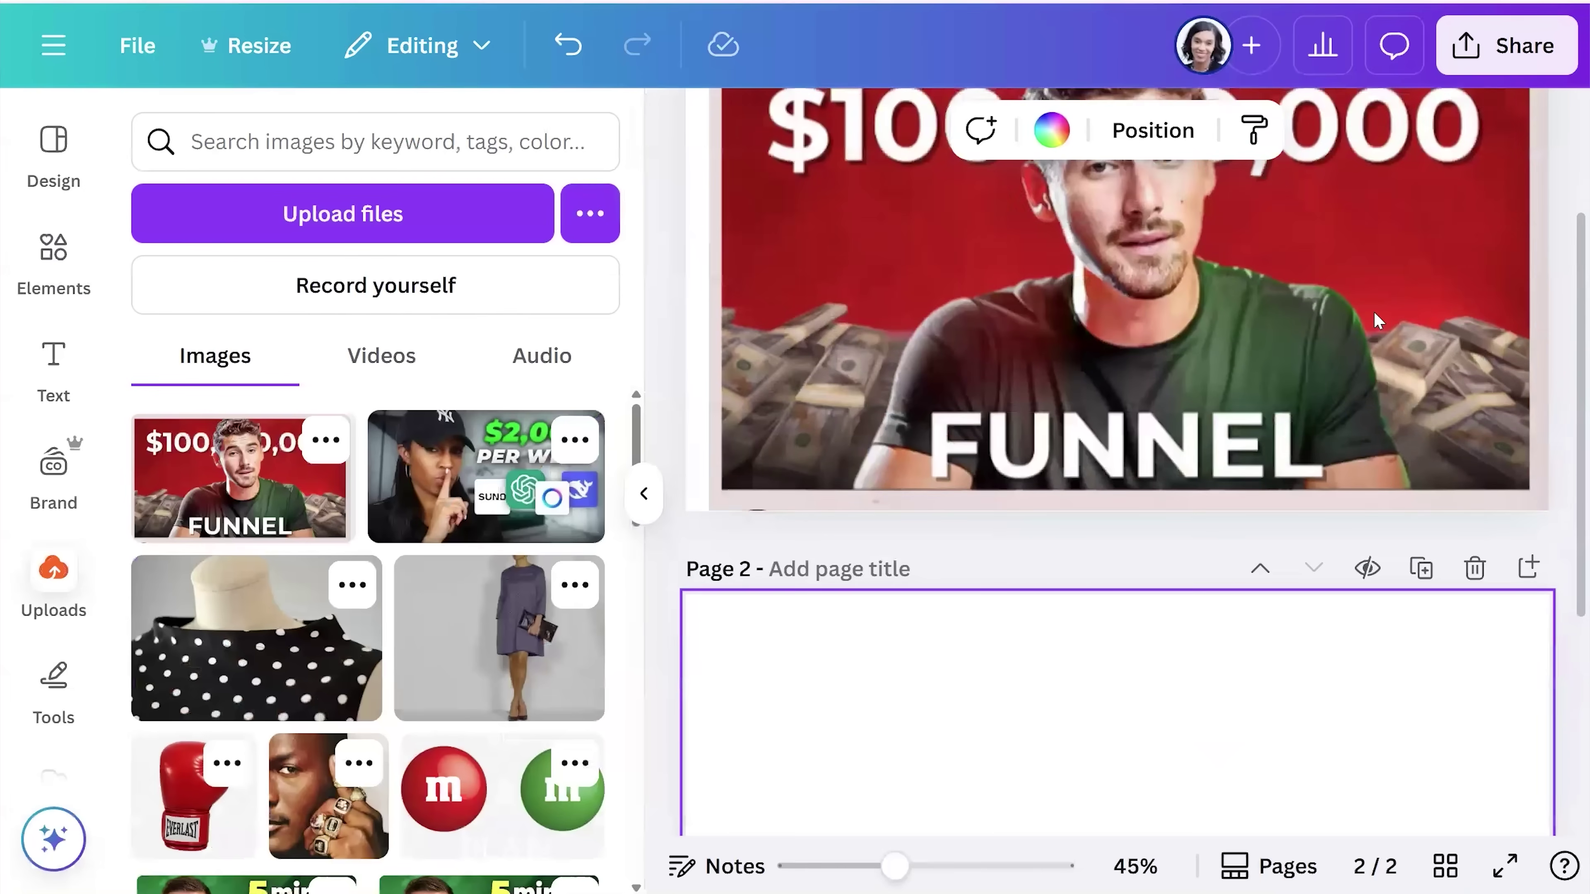
pyautogui.click(1103, 293)
pyautogui.moveTo(1116, 287); pyautogui.dragTo(1094, 846)
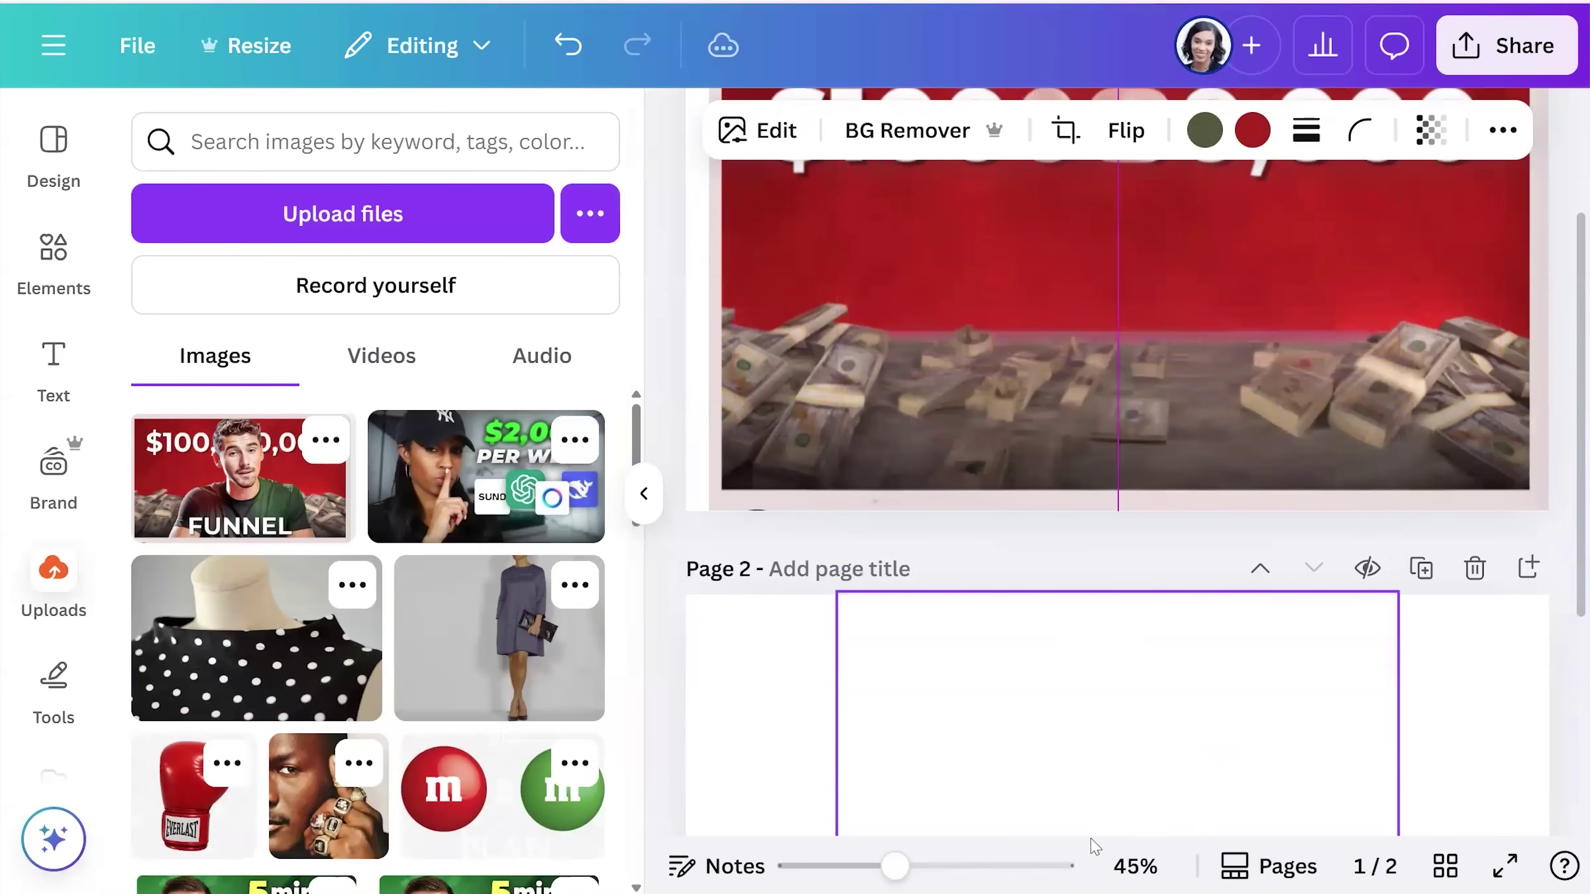
pyautogui.moveTo(1199, 773); pyautogui.dragTo(1199, 774)
pyautogui.scroll(-4, 1440, 539)
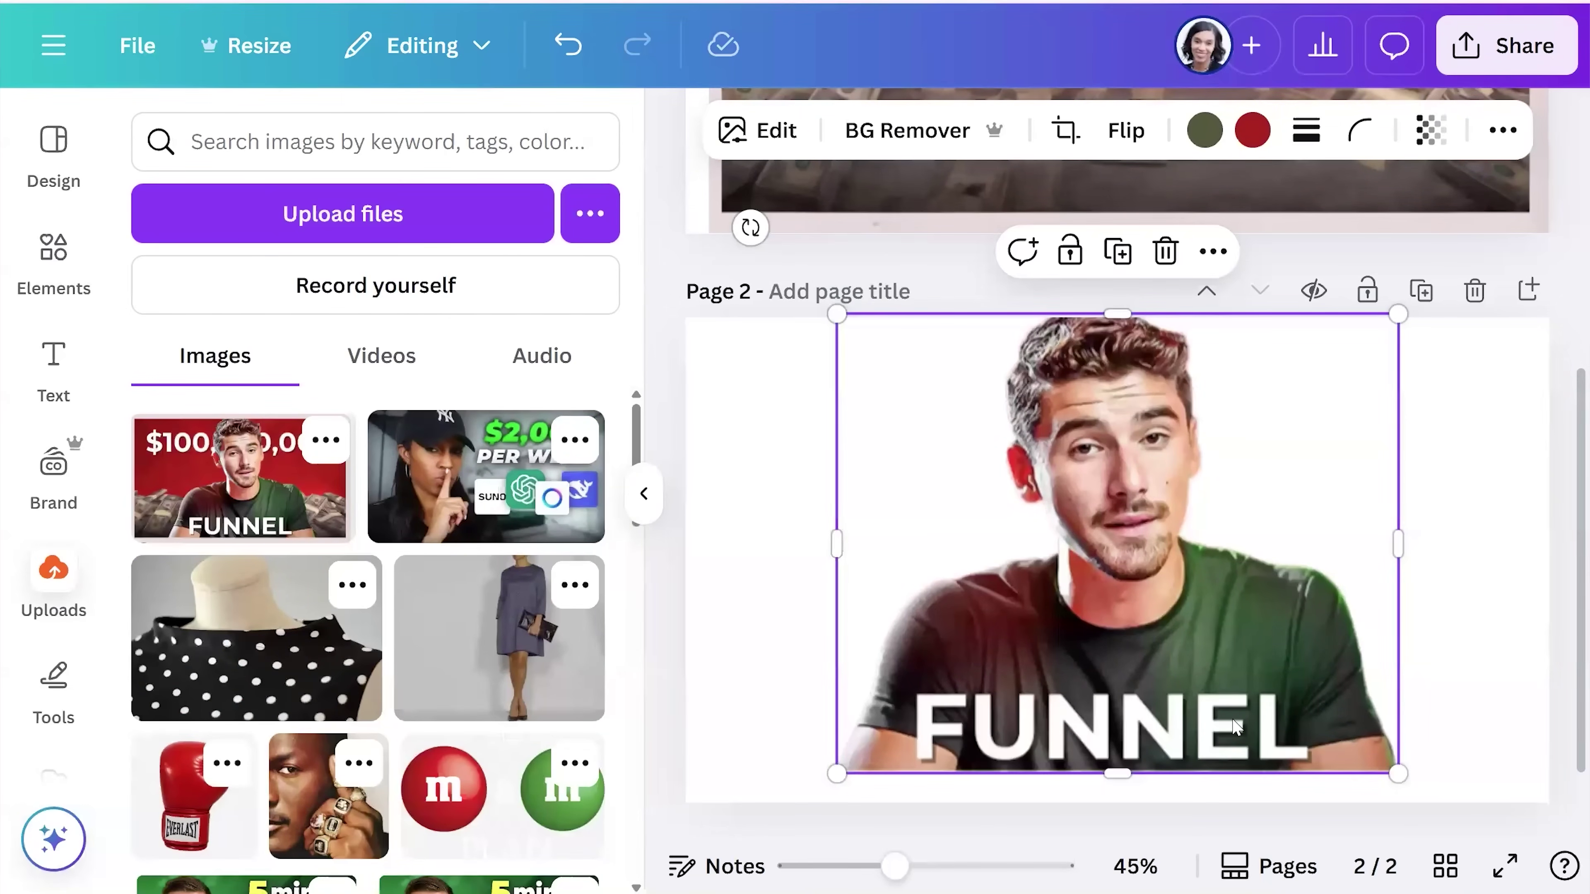
# - Brush over the "FUNNEL" lettering on the man's shirt with Magic Grab and separate it from his image
pyautogui.click(765, 139)
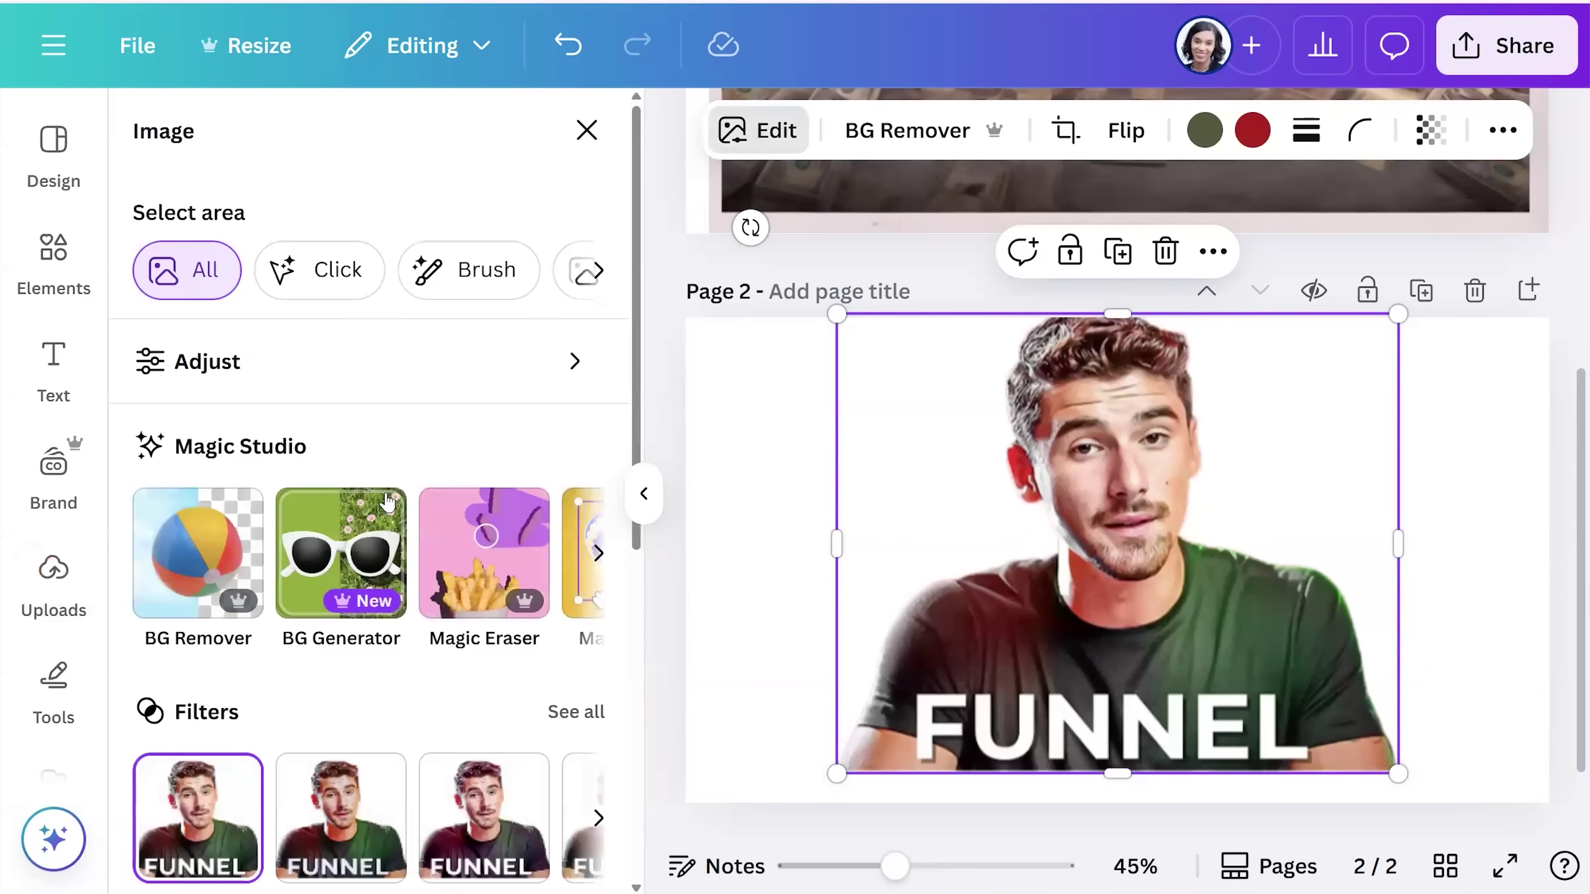
pyautogui.click(594, 551)
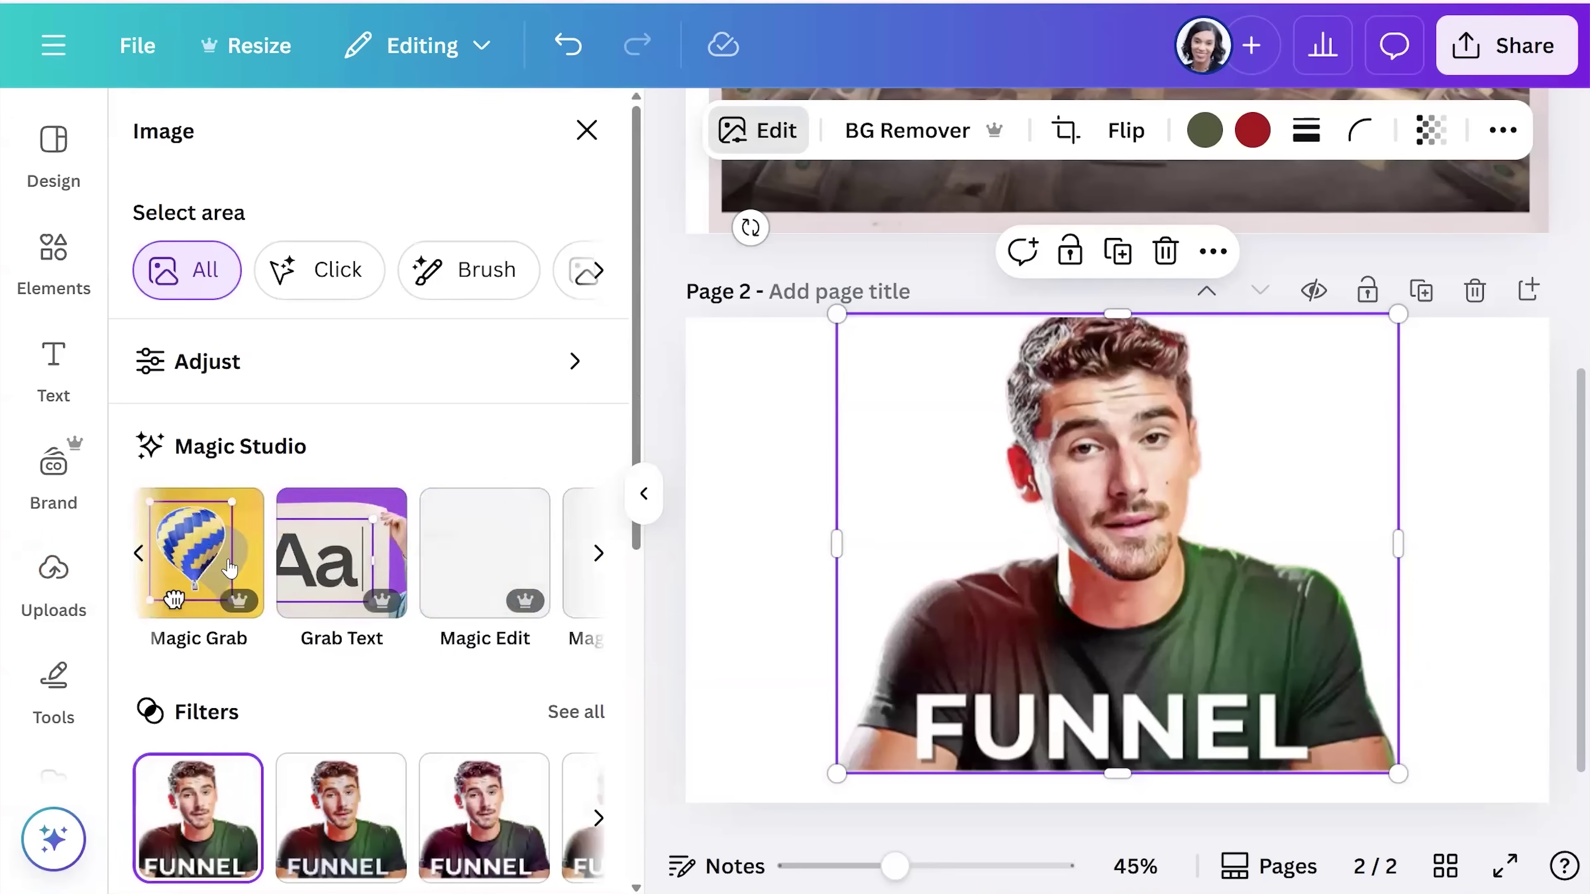
pyautogui.click(173, 600)
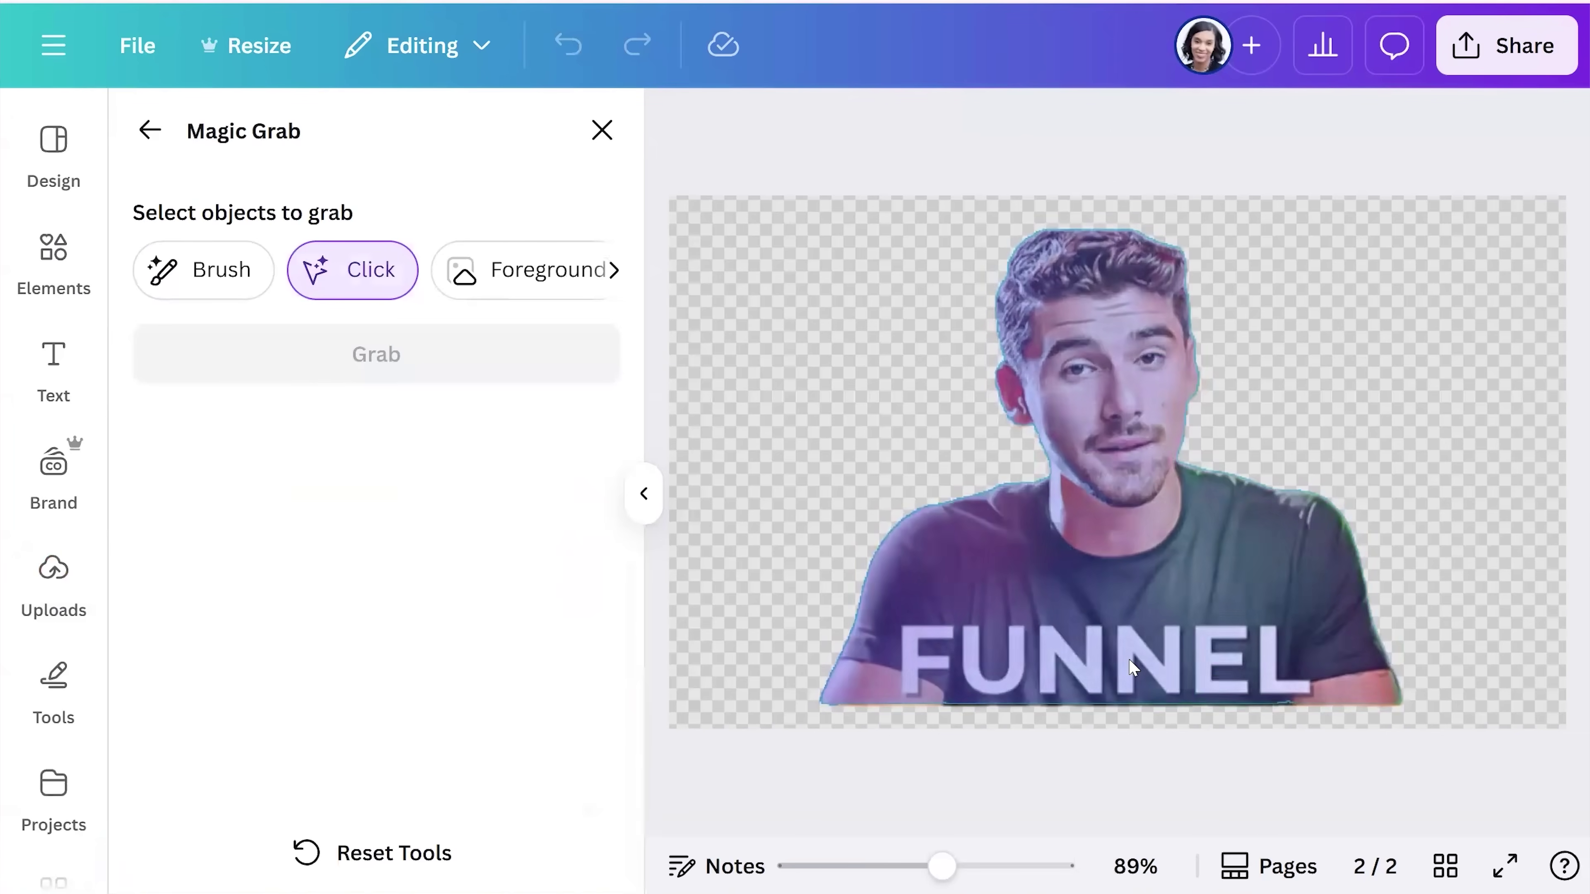
pyautogui.click(1133, 667)
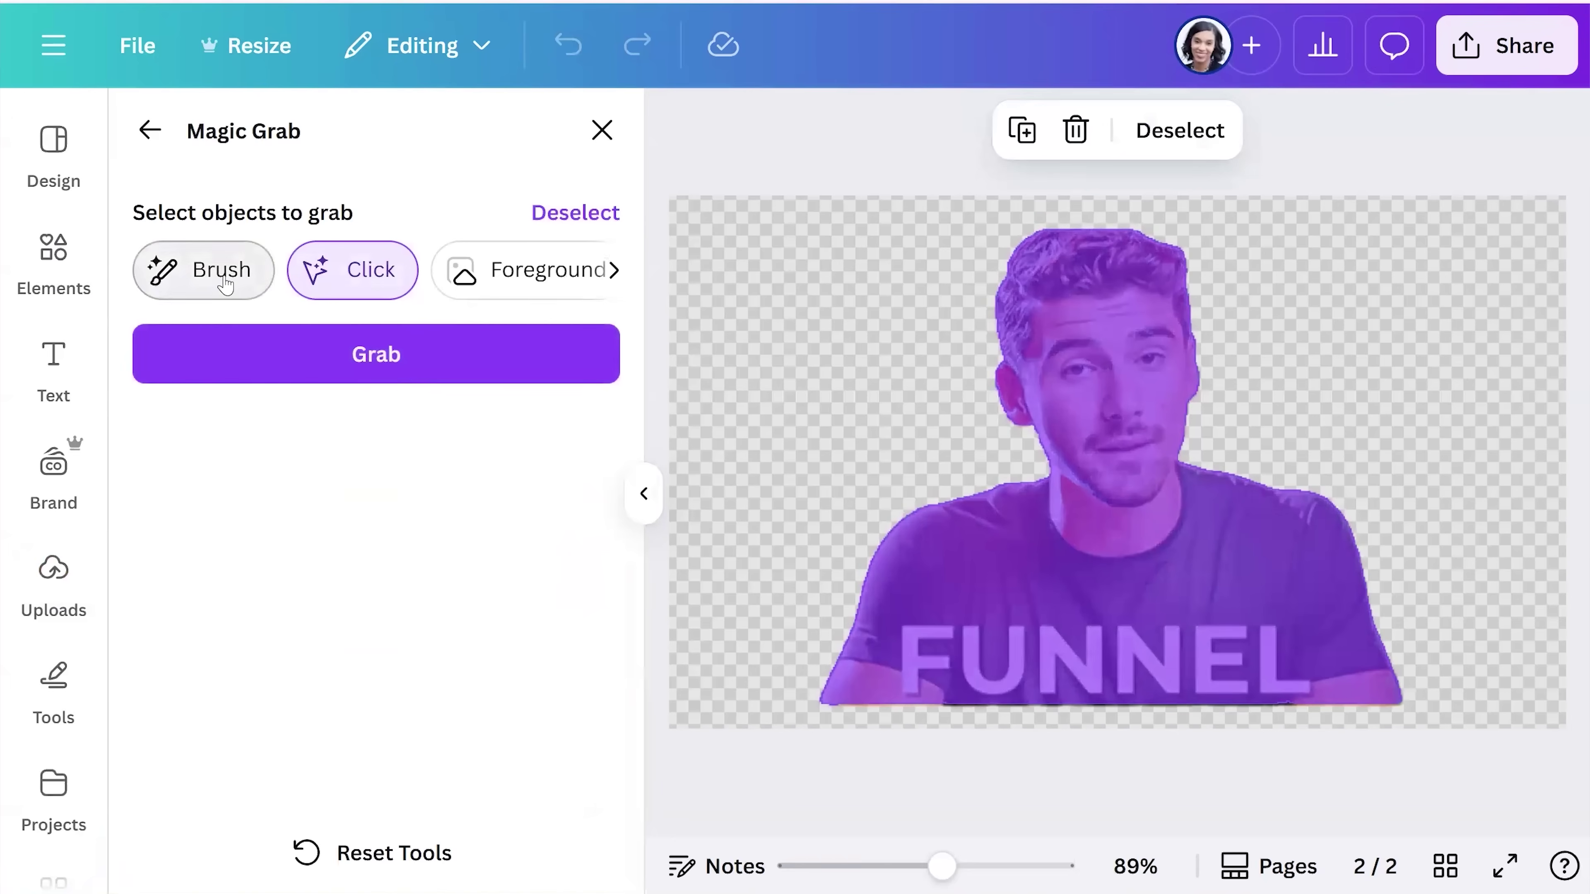
pyautogui.click(219, 280)
pyautogui.moveTo(915, 685)
pyautogui.mouseDown()
pyautogui.moveTo(928, 637)
pyautogui.moveTo(1023, 676)
pyautogui.moveTo(1039, 644)
pyautogui.moveTo(1011, 644)
pyautogui.moveTo(1084, 644)
pyautogui.moveTo(1061, 658)
pyautogui.moveTo(1061, 685)
pyautogui.moveTo(1092, 659)
pyautogui.moveTo(1093, 680)
pyautogui.moveTo(1098, 650)
pyautogui.moveTo(1132, 647)
pyautogui.moveTo(1137, 691)
pyautogui.moveTo(1145, 662)
pyautogui.moveTo(1169, 674)
pyautogui.moveTo(1198, 637)
pyautogui.moveTo(1181, 636)
pyautogui.moveTo(1245, 650)
pyautogui.moveTo(1218, 682)
pyautogui.moveTo(1300, 684)
pyautogui.moveTo(1273, 639)
pyautogui.moveTo(1235, 642)
pyautogui.mouseUp()
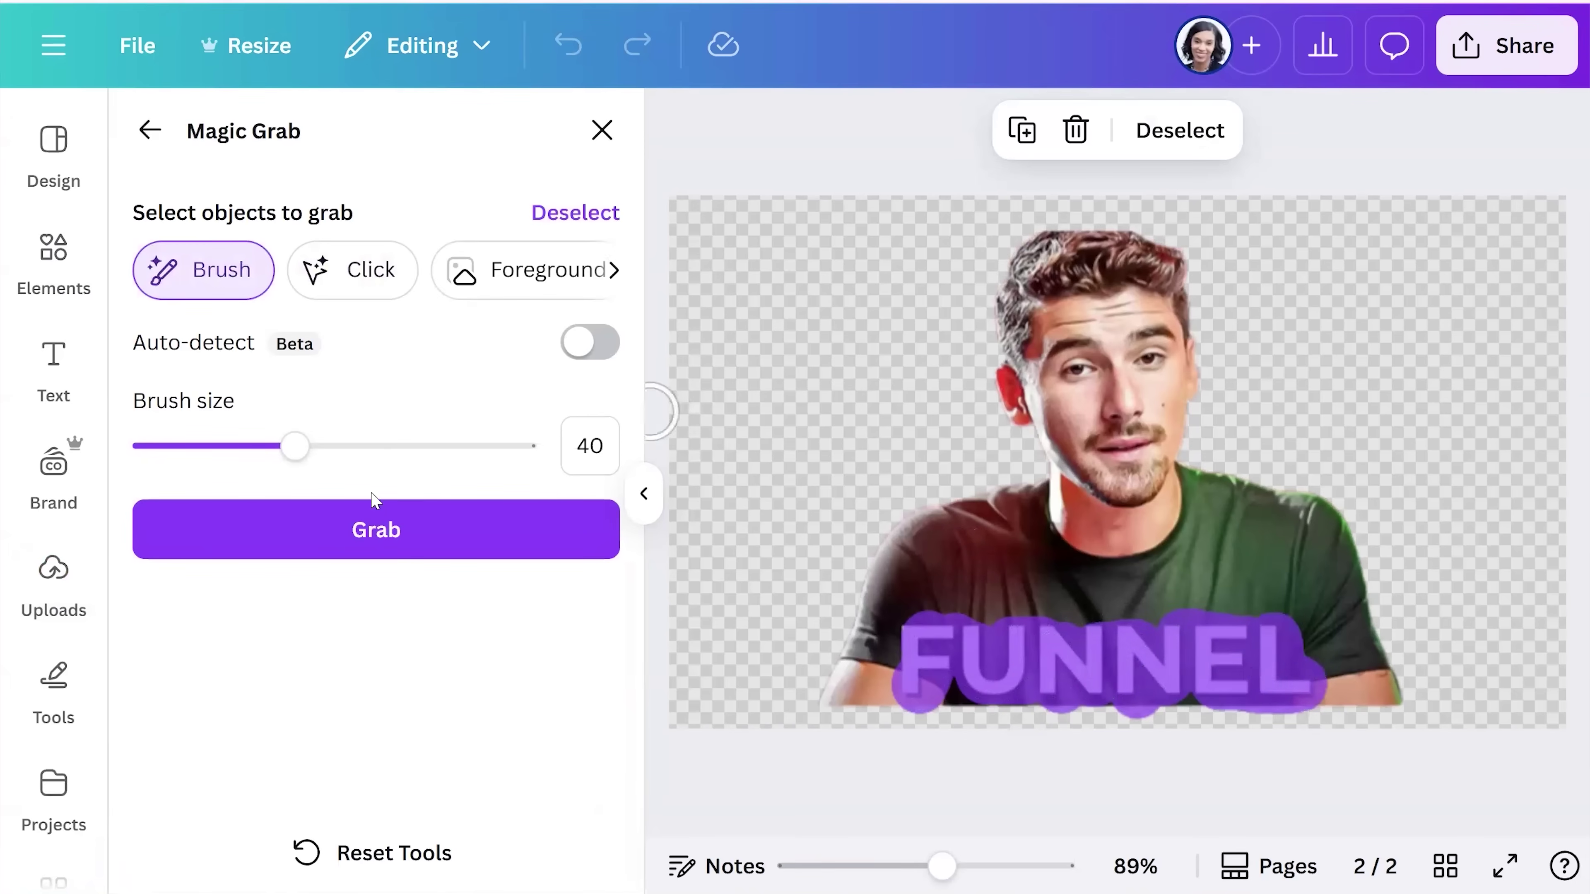
pyautogui.click(378, 532)
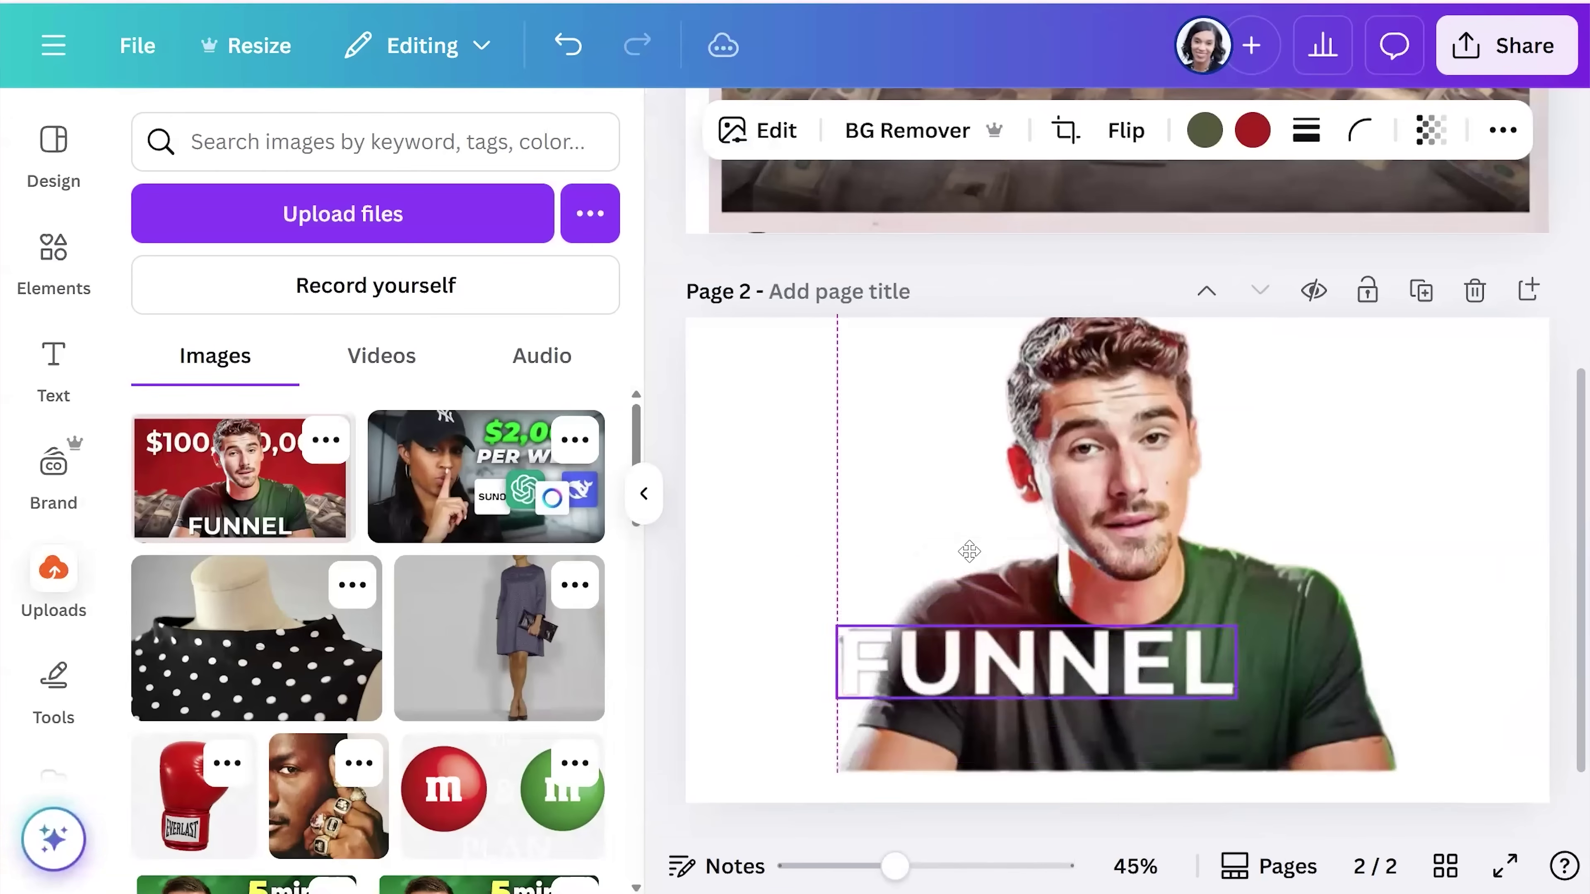
# - Delete the separated "FUNNEL" lettering and move the man to the left side of page 2
pyautogui.moveTo(818, 526); pyautogui.dragTo(1000, 663)
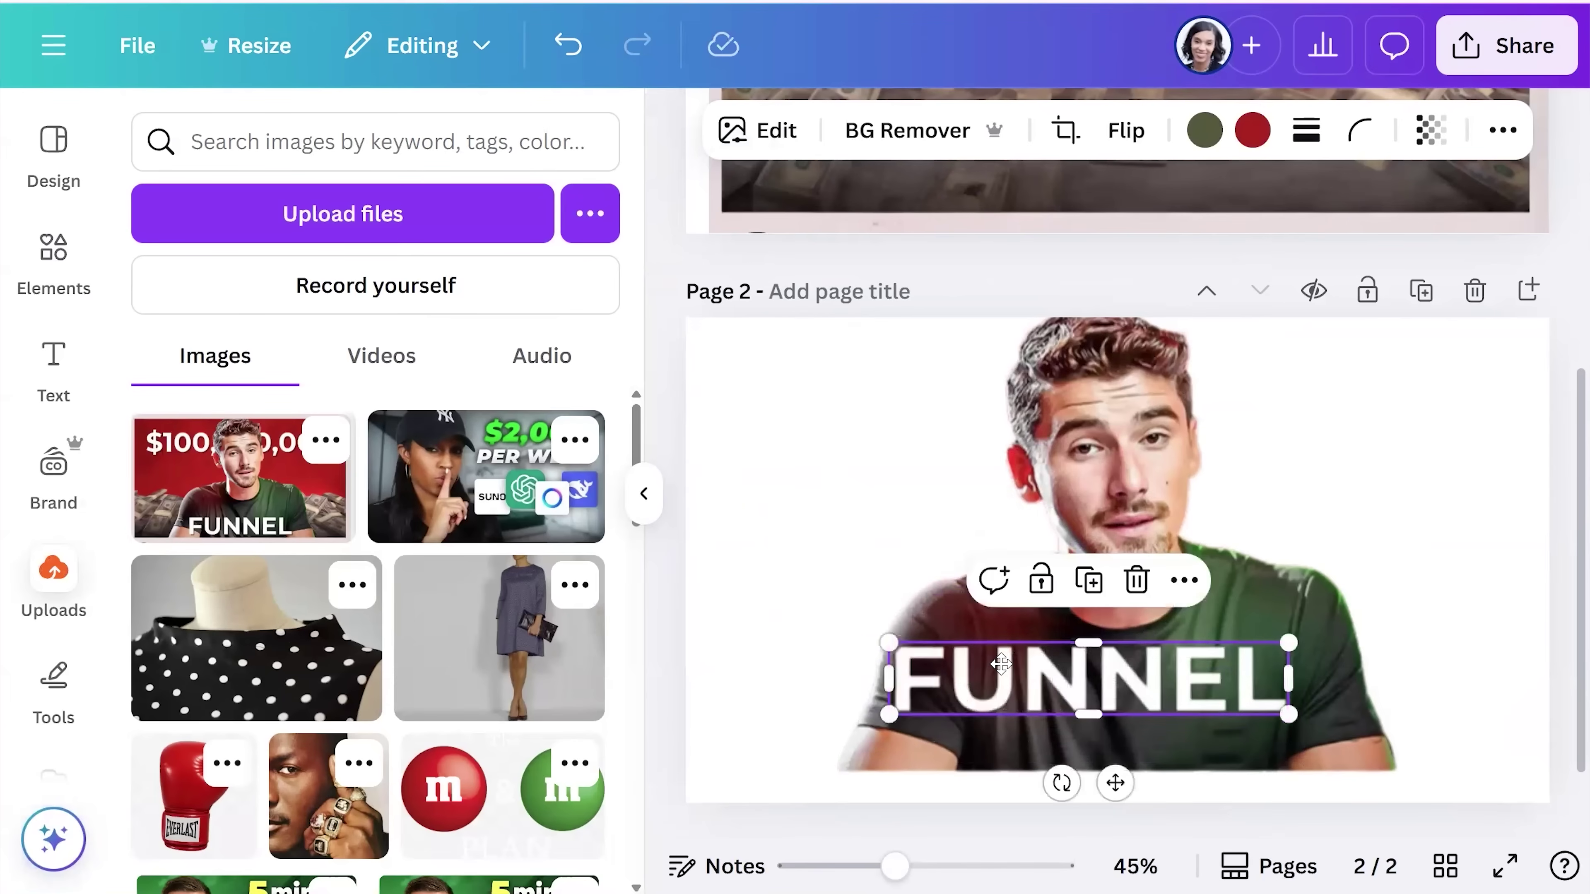
pyautogui.press('Delete')
pyautogui.moveTo(1092, 658); pyautogui.dragTo(1175, 610)
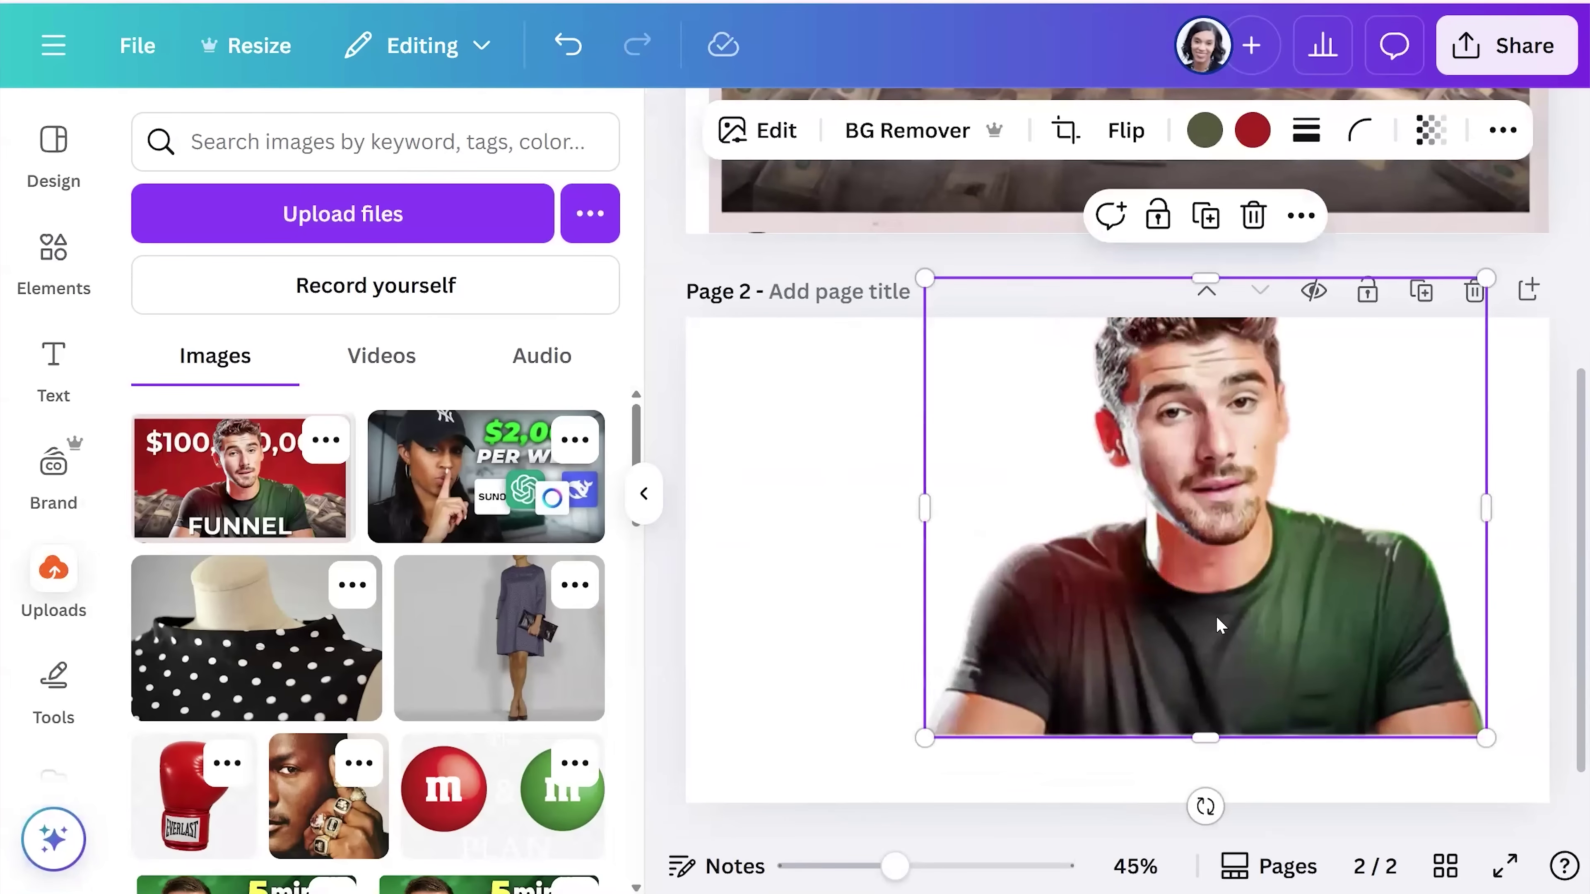
pyautogui.moveTo(1219, 625); pyautogui.dragTo(952, 674)
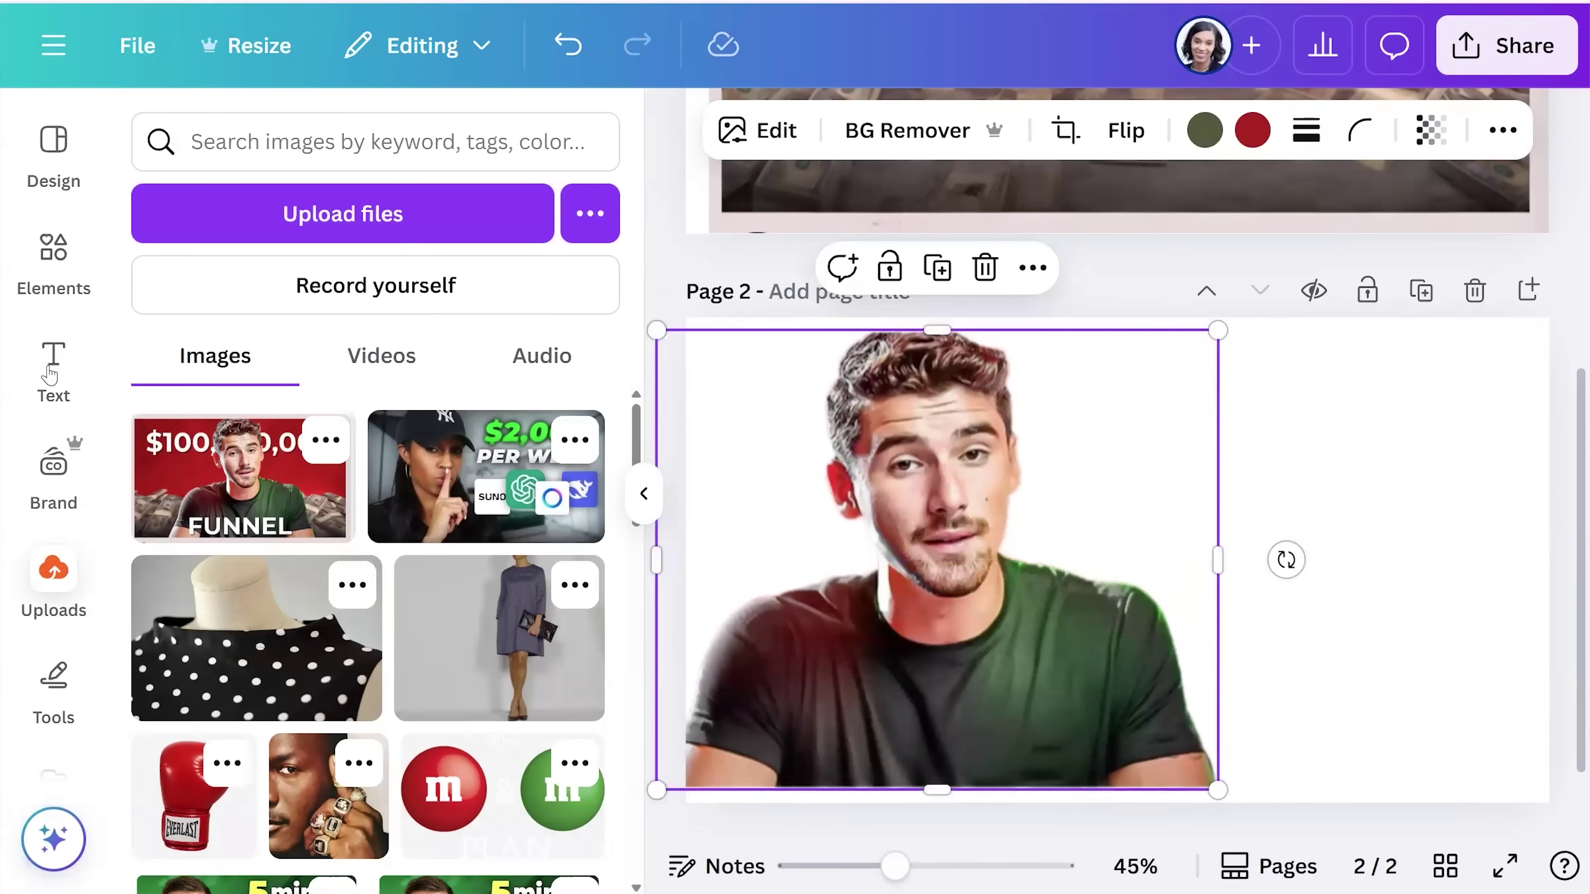
# - Add a default heading text to page 2, beside the man's head on the right
pyautogui.click(50, 375)
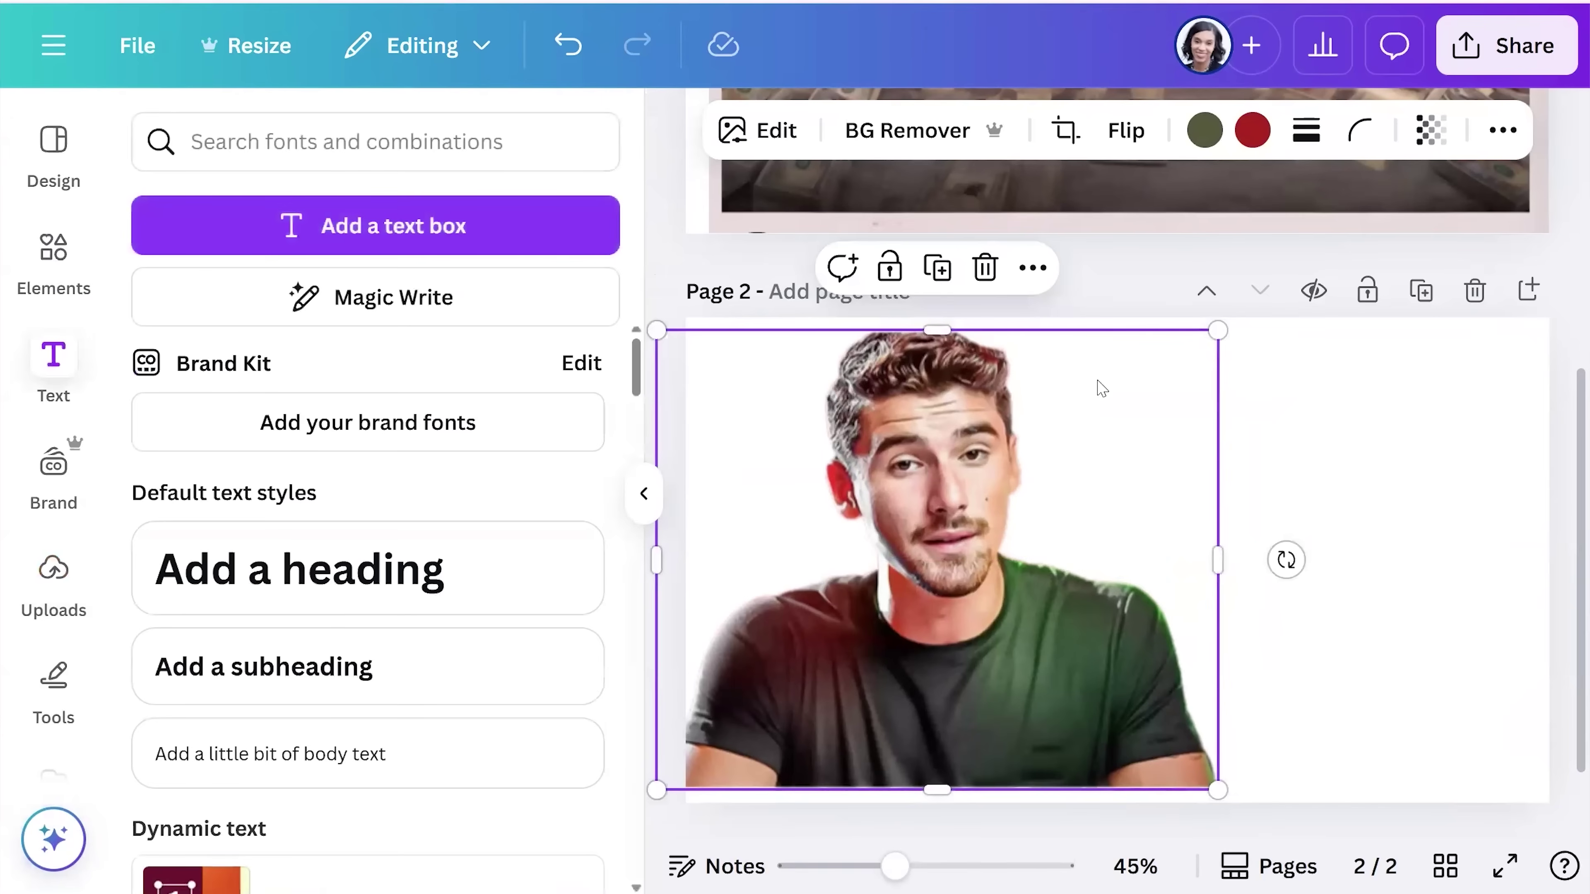
pyautogui.scroll(-2, 376, 554)
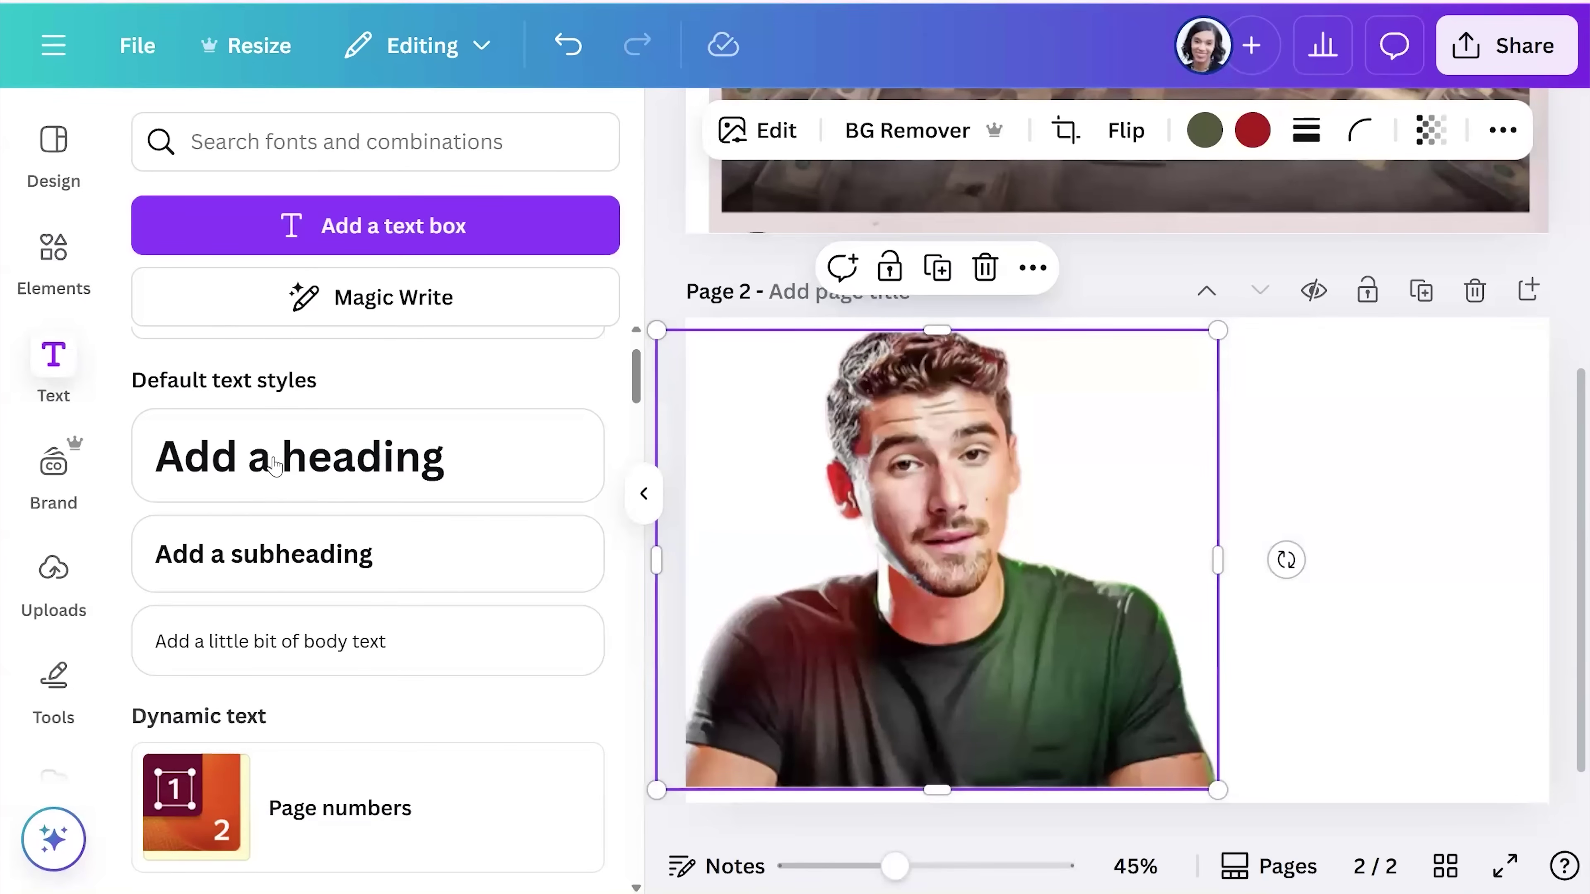
pyautogui.moveTo(273, 467); pyautogui.dragTo(1229, 454)
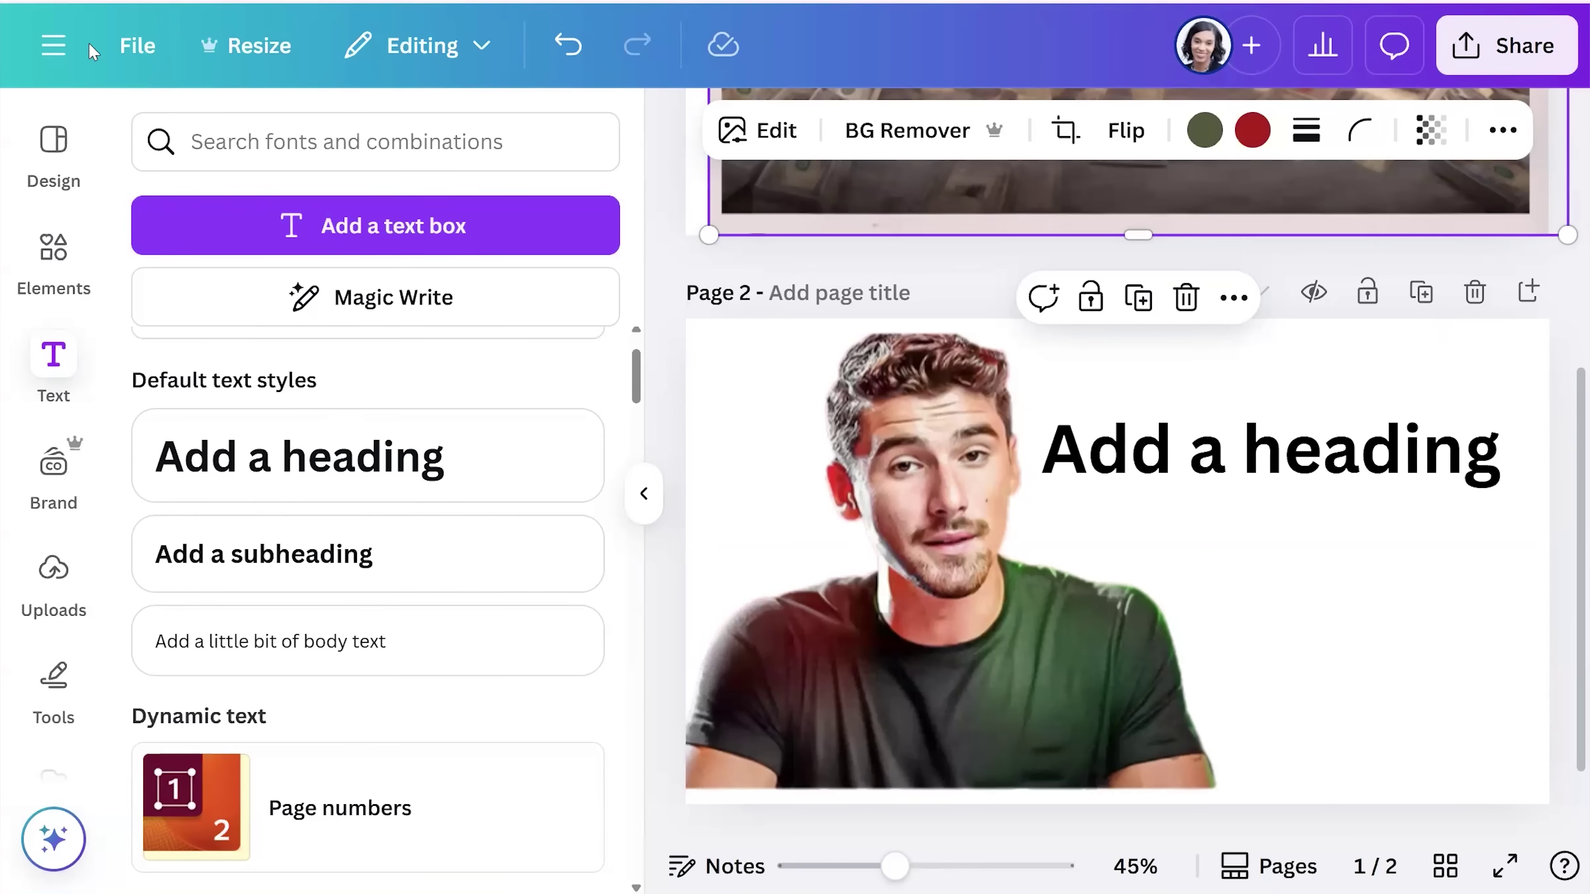
# - Leave the thumbnail design and open the Canva AI page
pyautogui.click(54, 47)
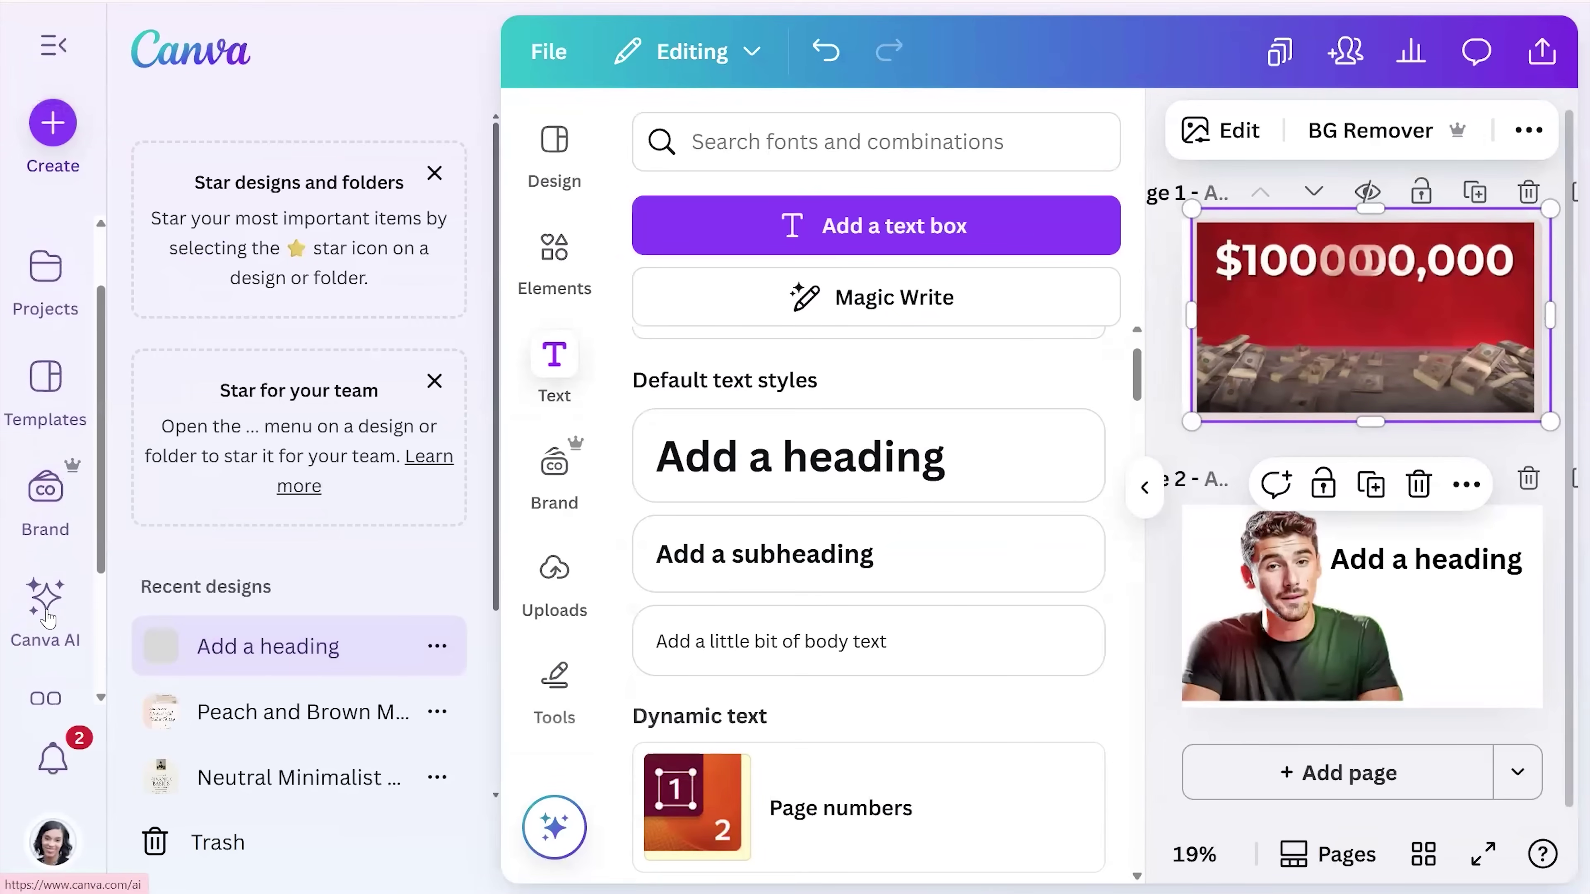
pyautogui.click(50, 620)
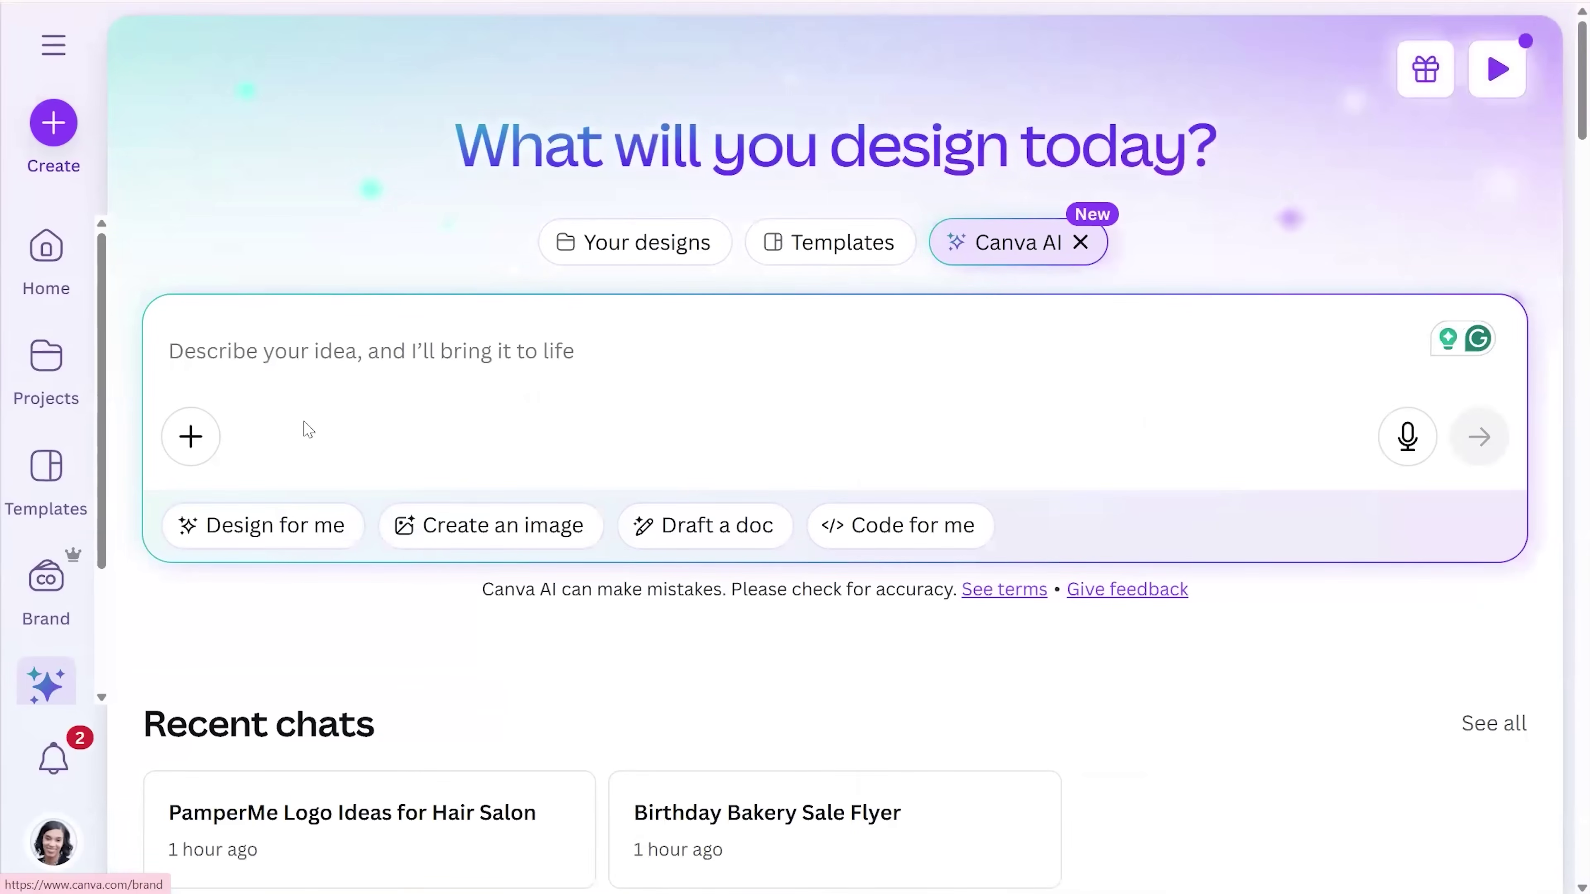
# - Look through the Canva AI page's example prompts for designs, images, code and writing, and return towards the start of the page
pyautogui.scroll(-7, 342, 367)
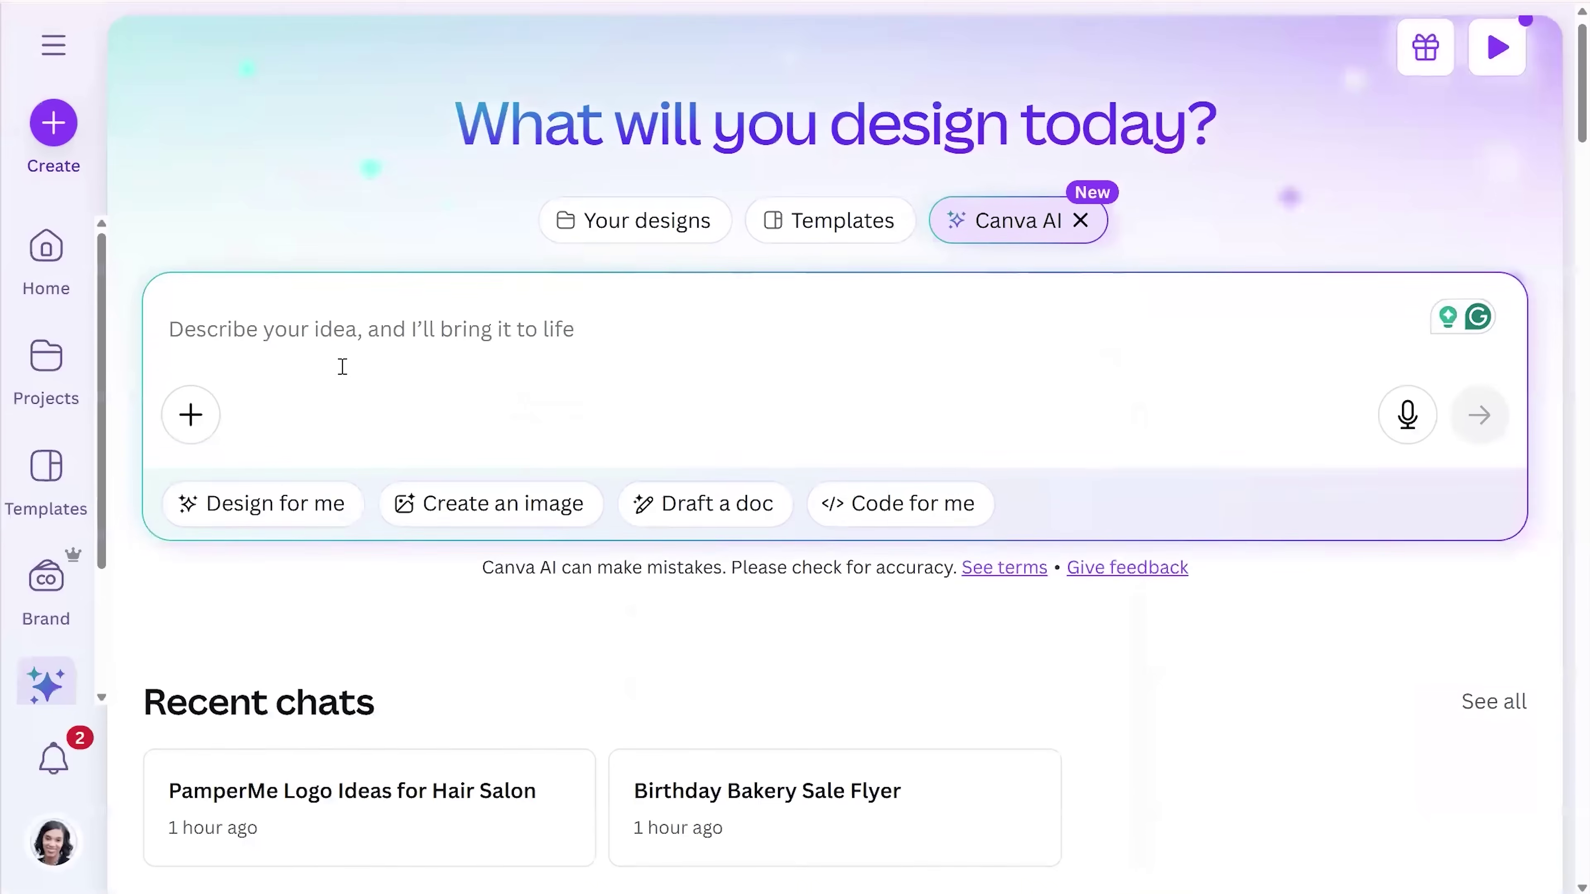
pyautogui.scroll(-5, 347, 365)
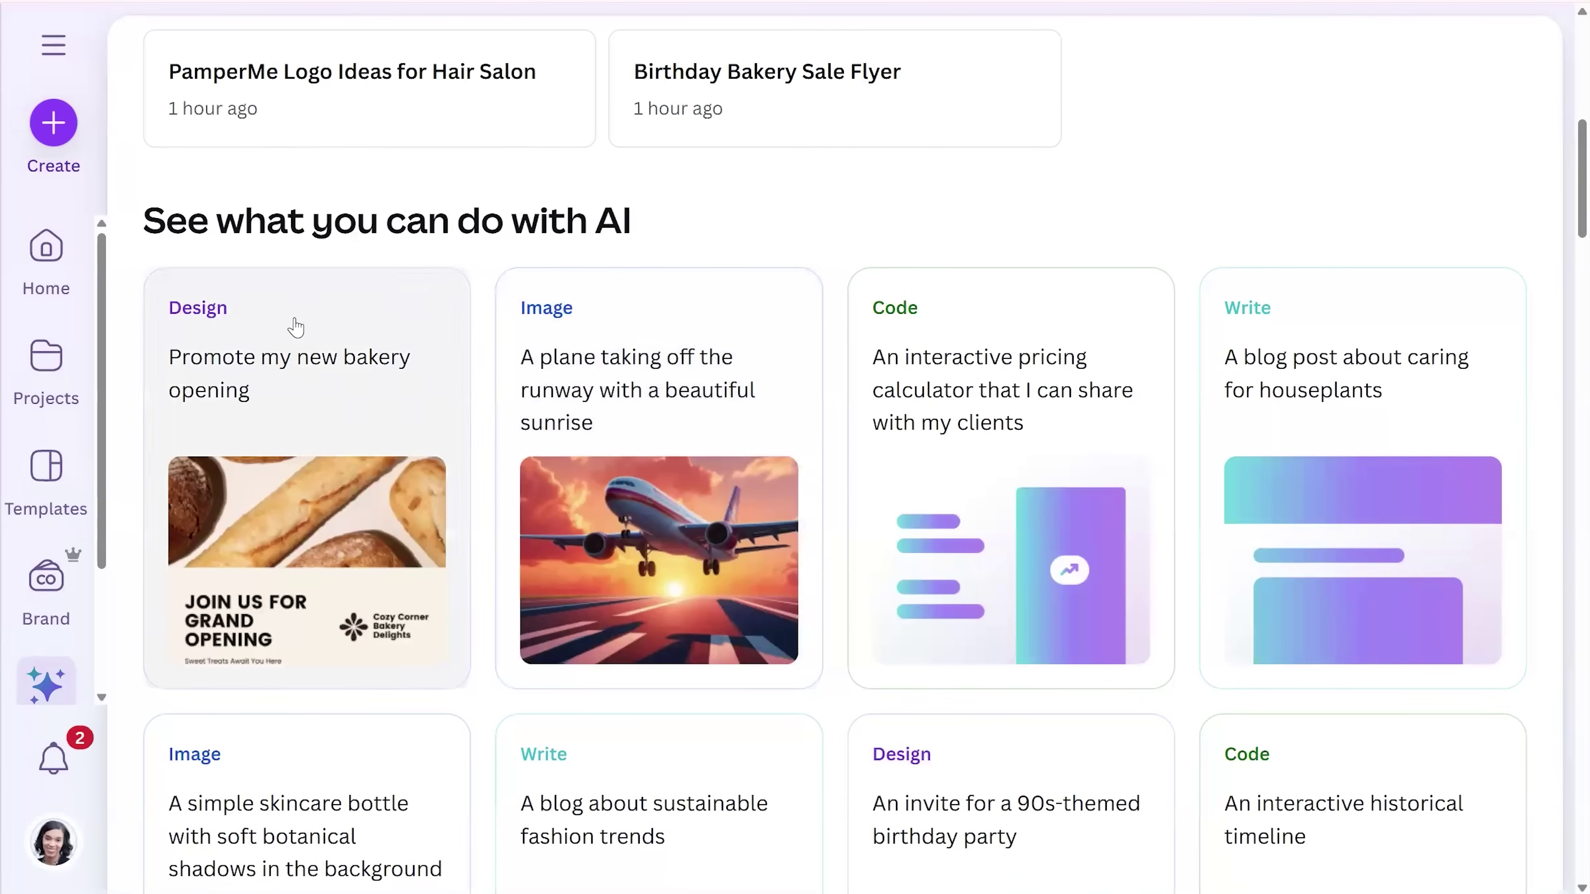
pyautogui.scroll(-1, 288, 327)
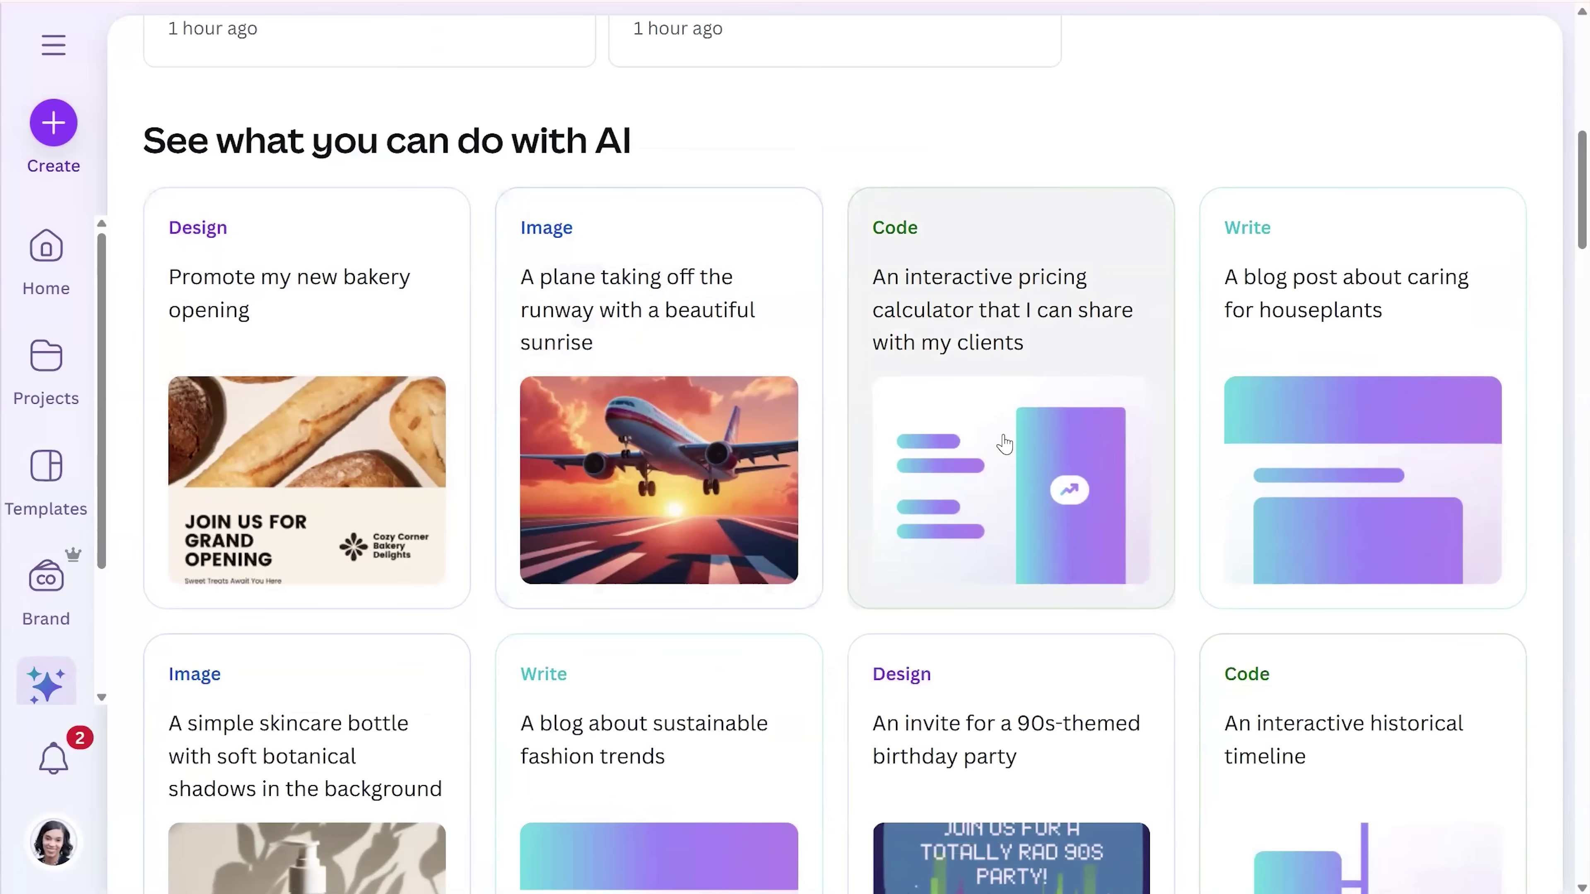
pyautogui.scroll(-1, 1290, 301)
pyautogui.scroll(-5, 659, 476)
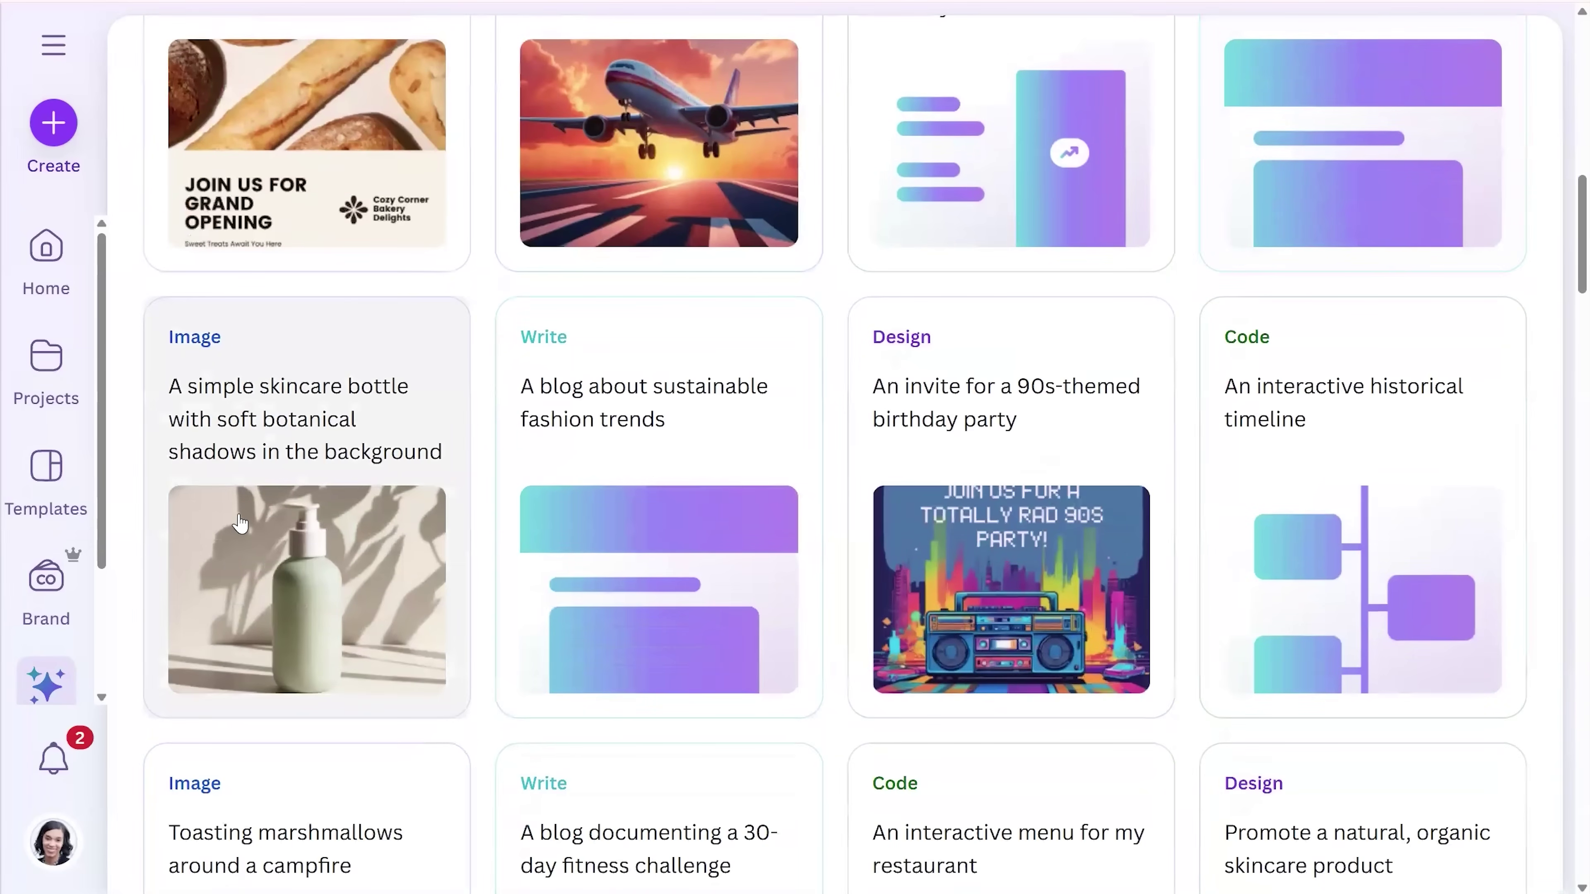
pyautogui.scroll(-1, 1301, 495)
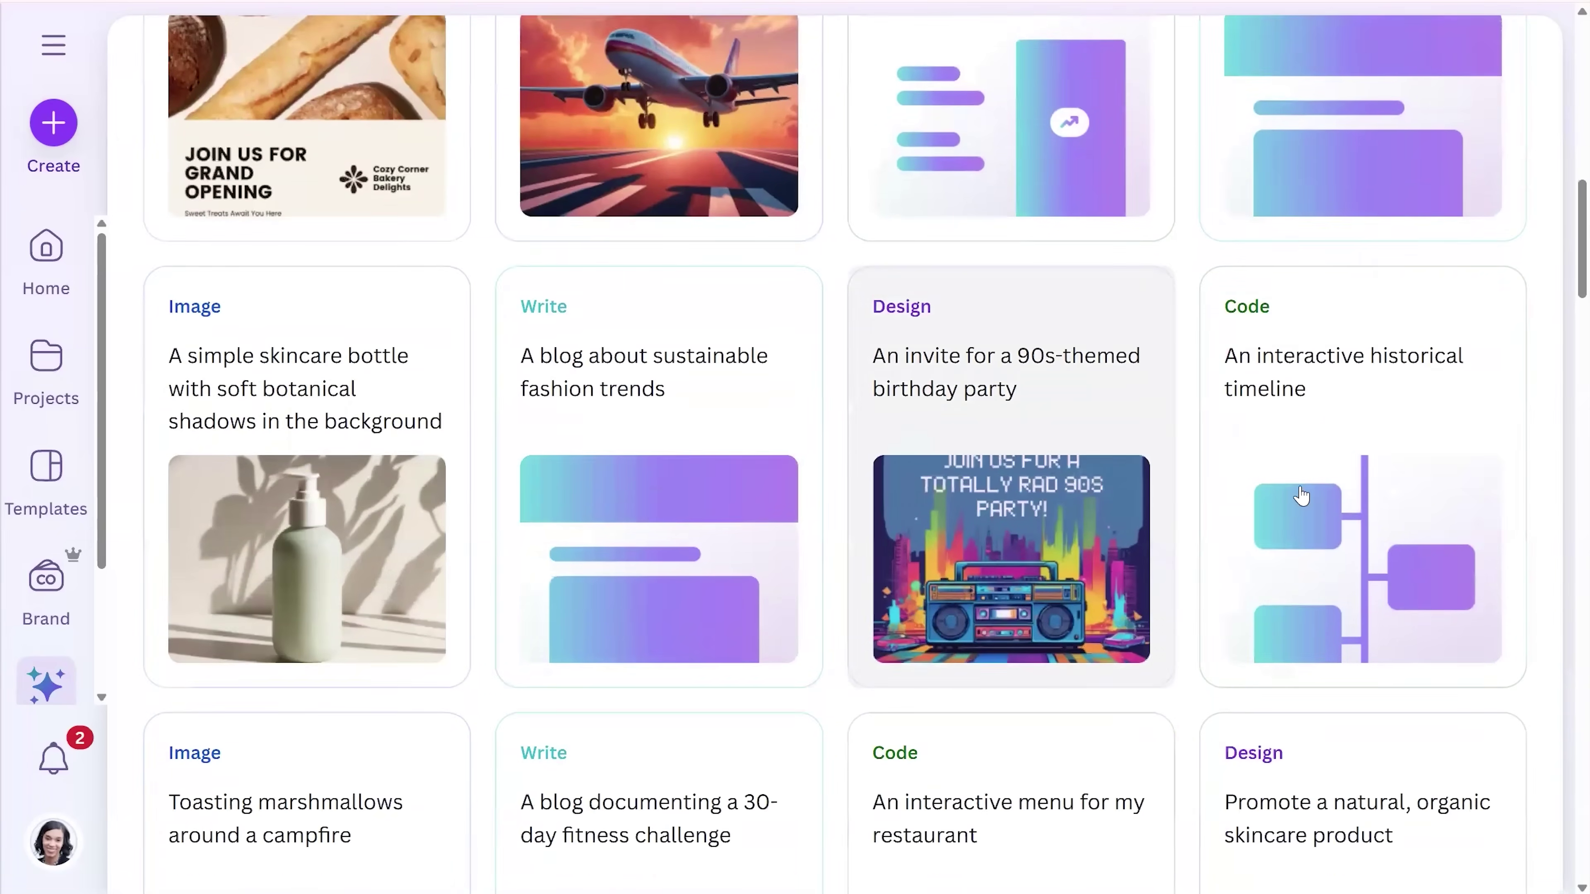
pyautogui.scroll(-2, 1301, 495)
pyautogui.scroll(-3, 500, 627)
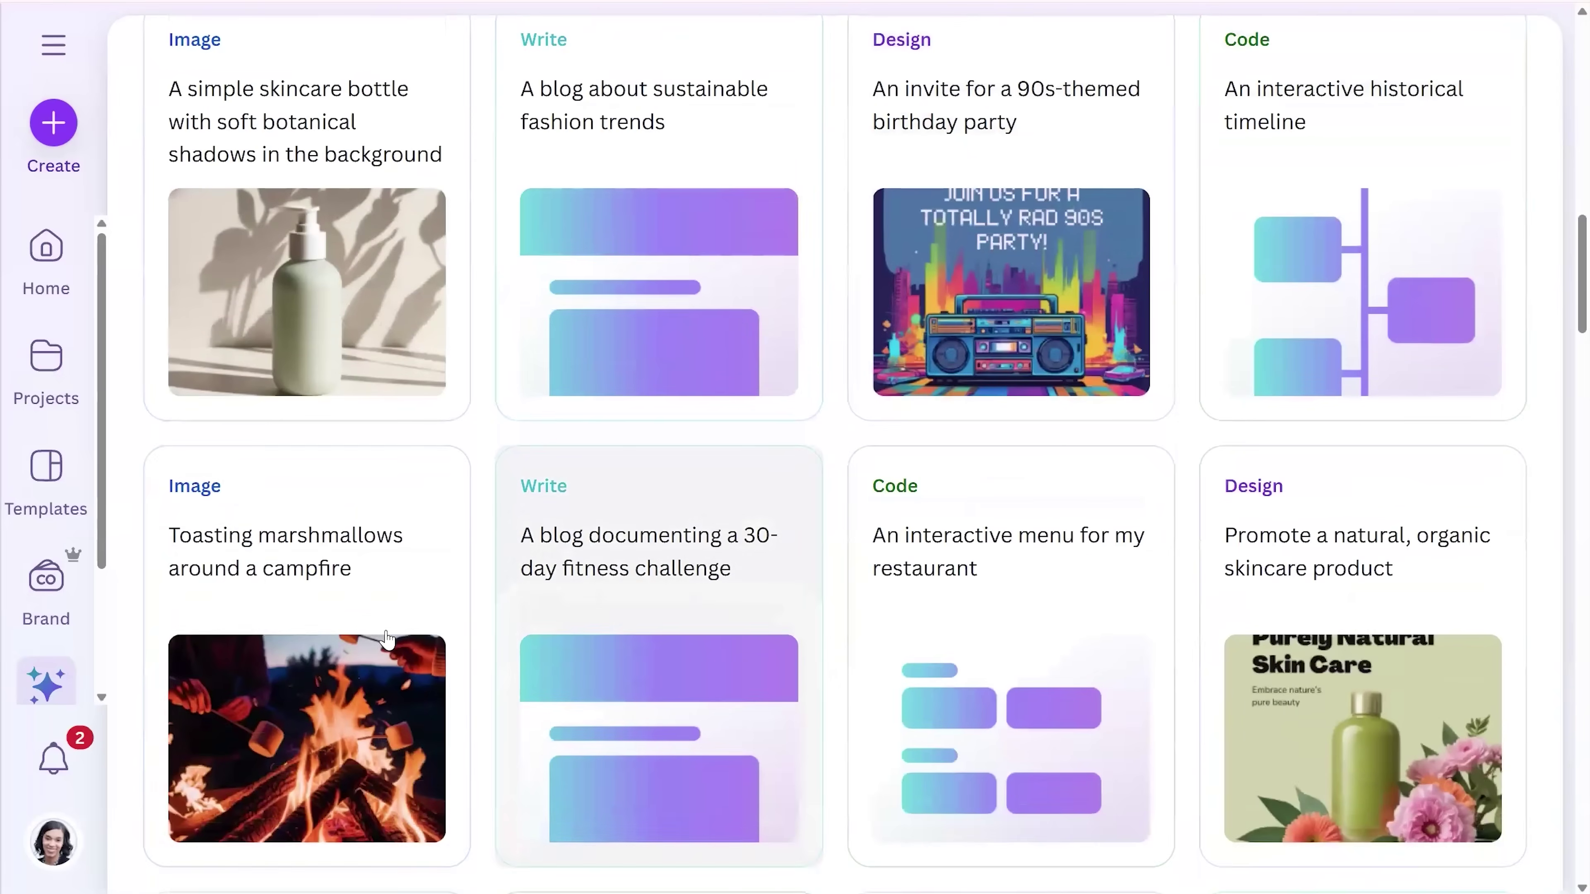
pyautogui.scroll(-2, 813, 501)
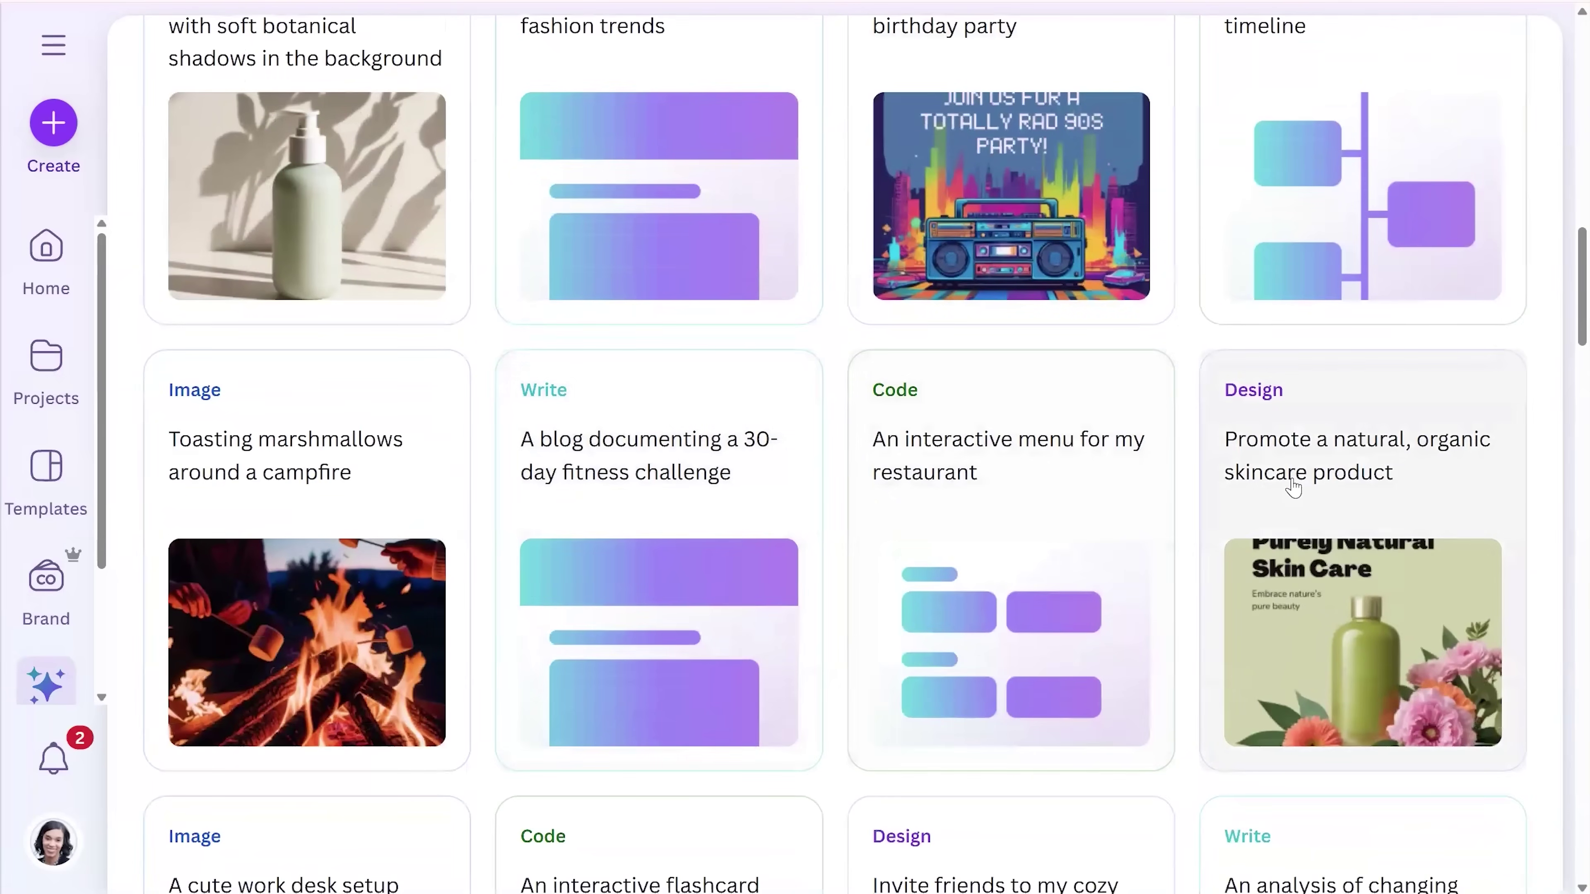
pyautogui.scroll(-10, 1293, 486)
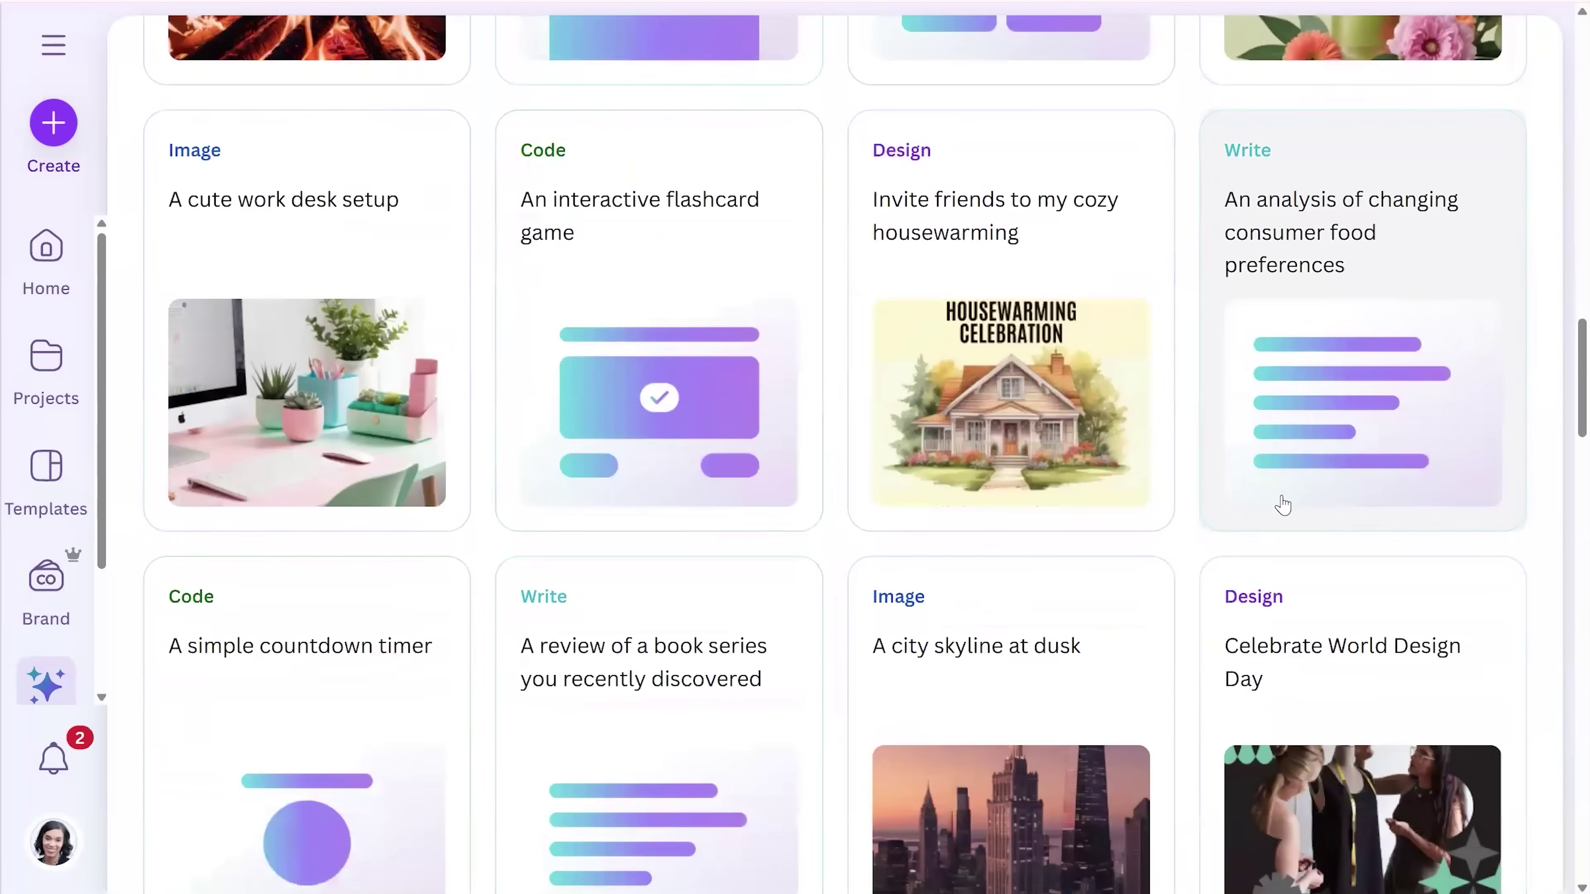
pyautogui.scroll(-3, 1281, 504)
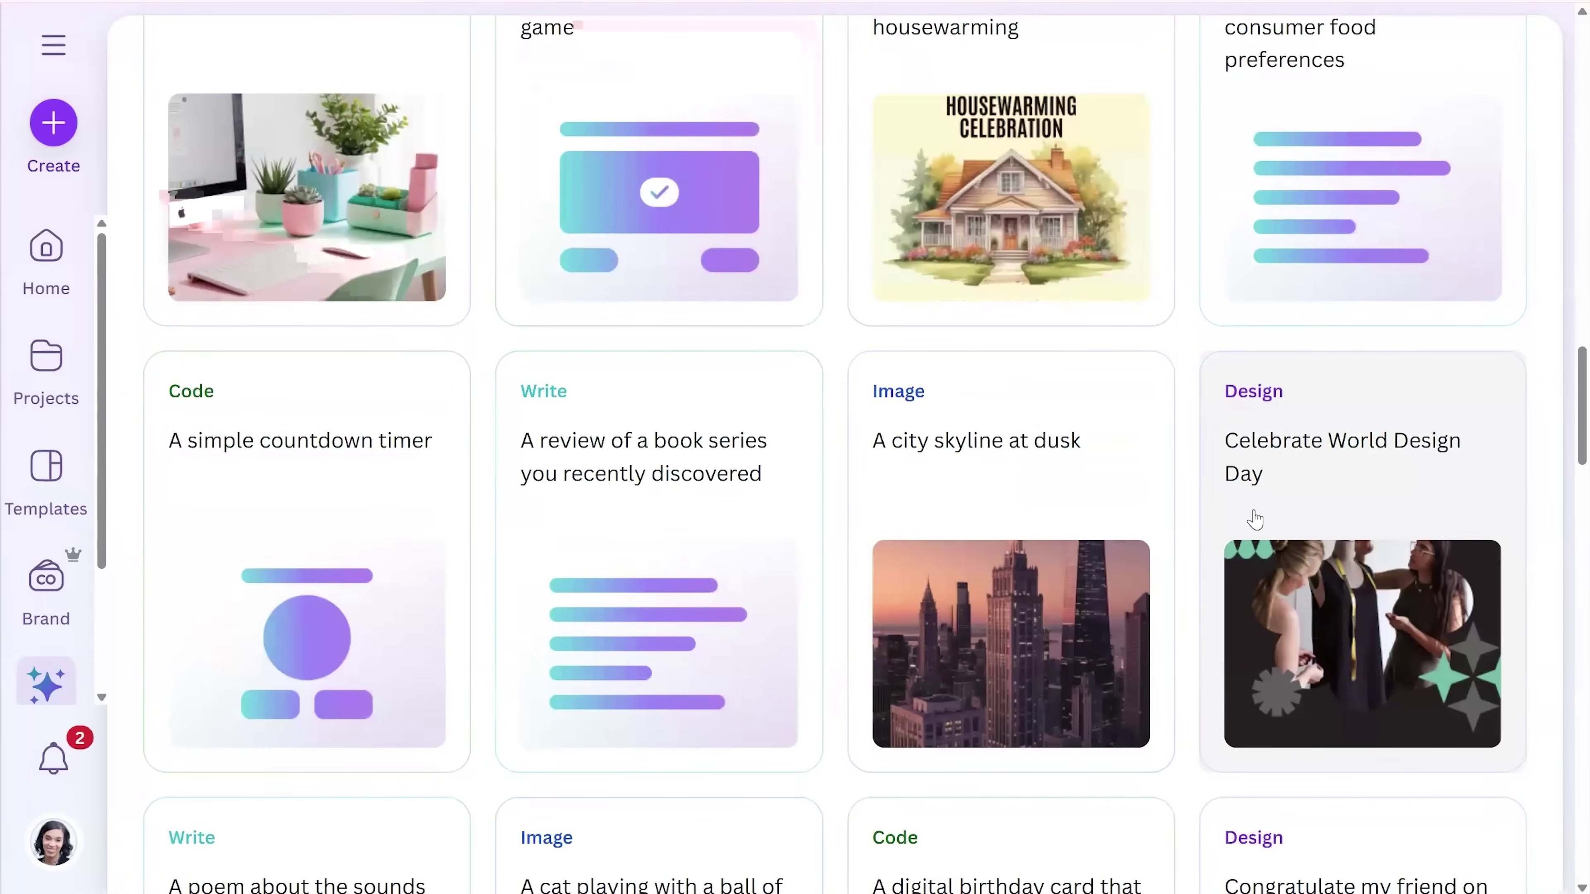
pyautogui.scroll(4, 1254, 520)
pyautogui.scroll(15, 1255, 520)
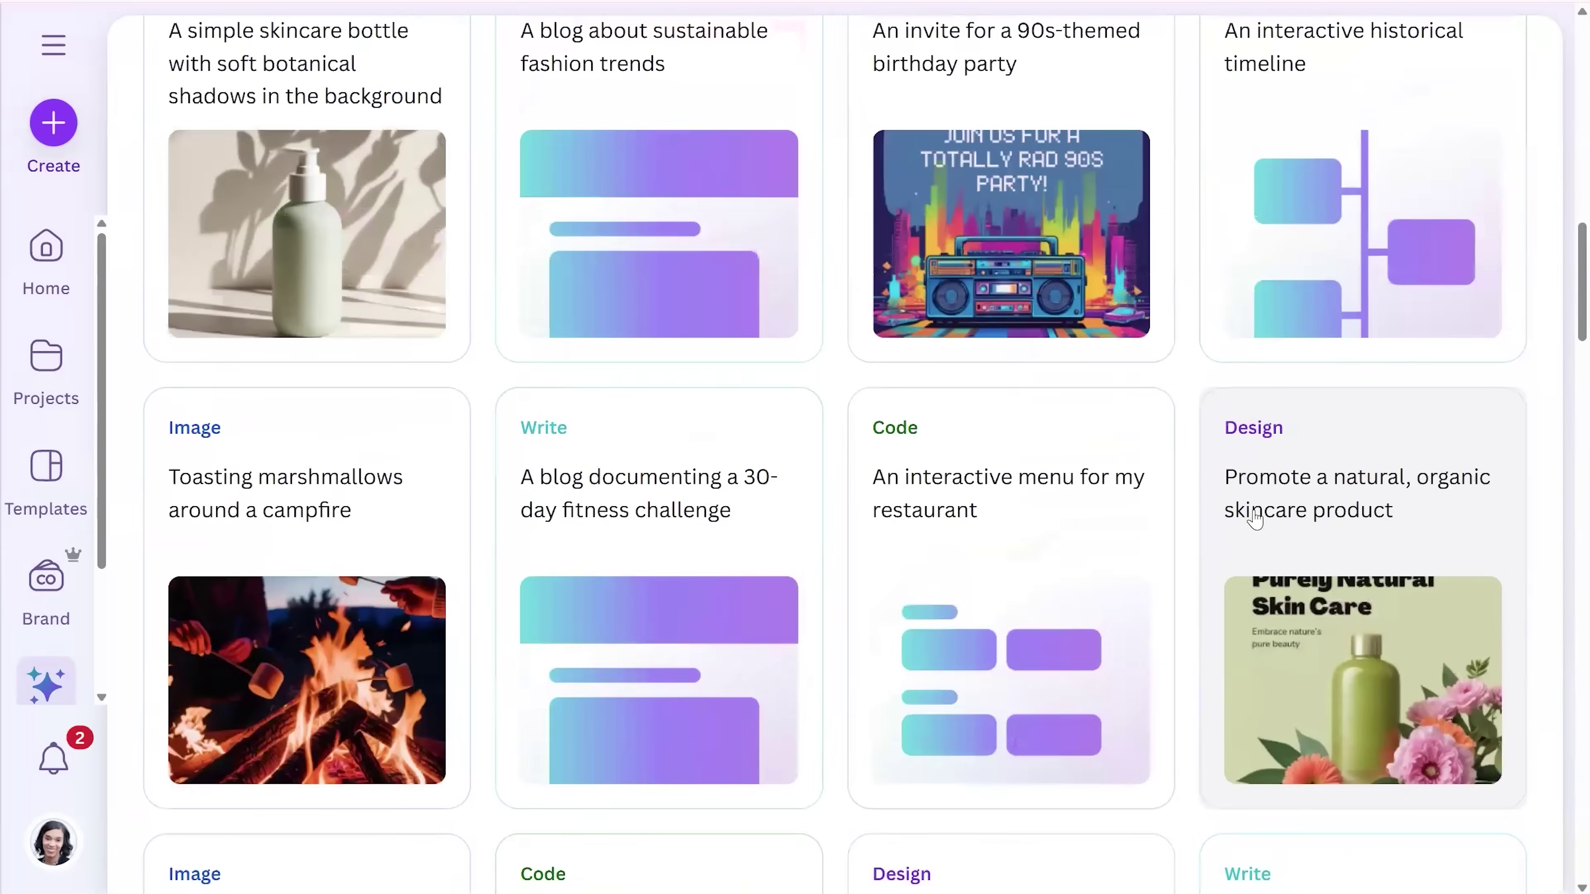
pyautogui.scroll(17, 1255, 519)
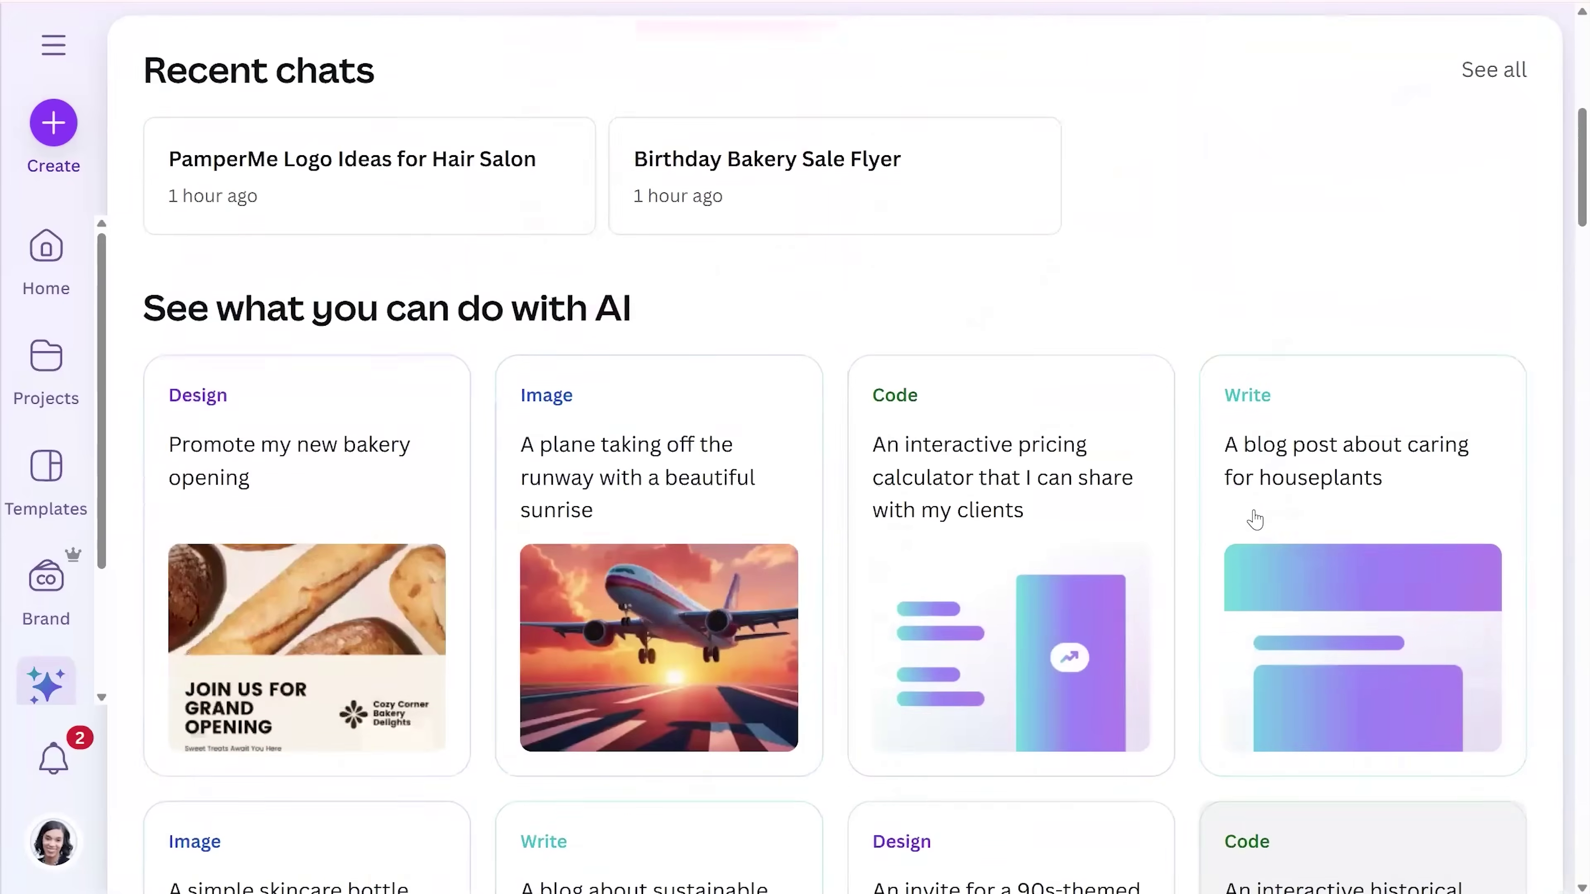